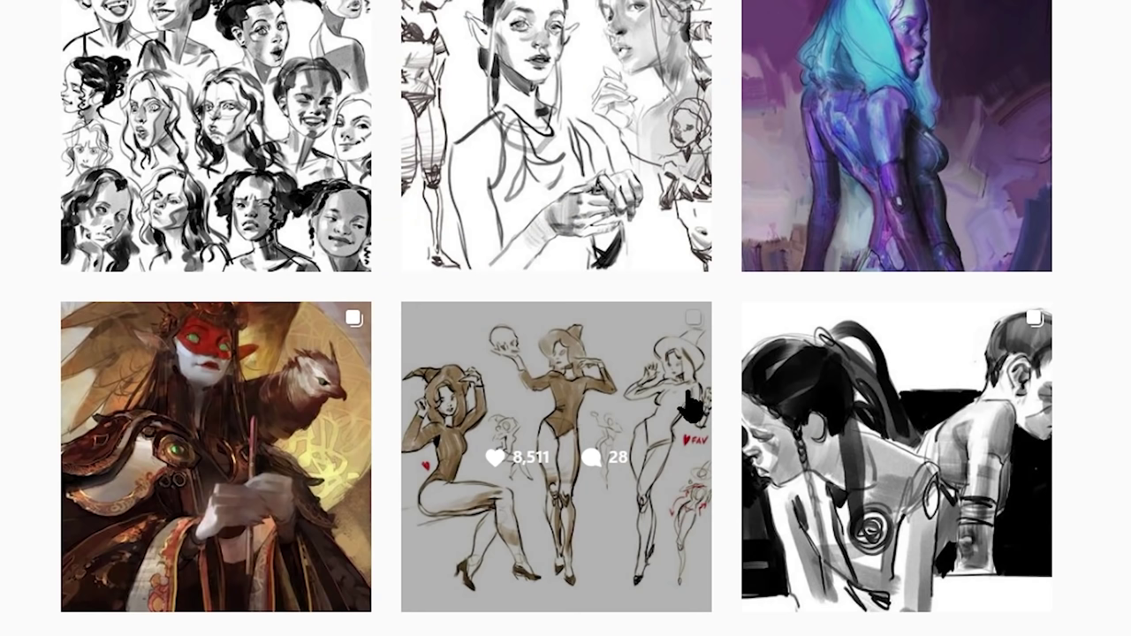
Step: Open the post of black-and-white expression sketches and look through its reference photo previews
{"action": "left_click", "coordinate": [292, 28]}
{"action": "scroll", "coordinate": [574, 194], "scroll_direction": "down", "scroll_amount": 1}
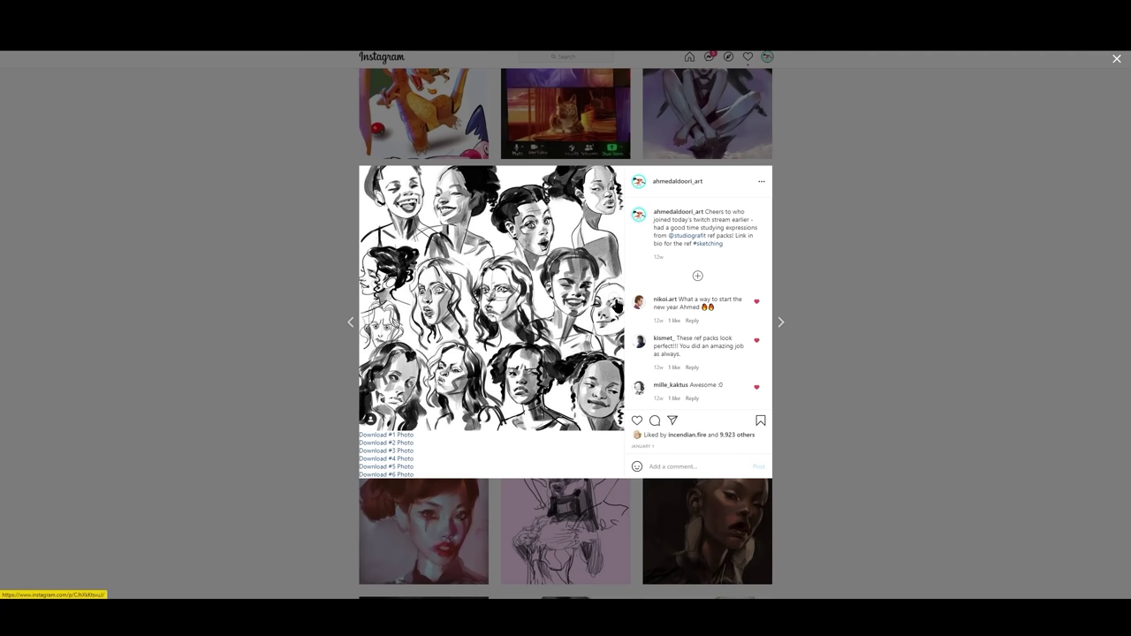
{"action": "left_click", "coordinate": [615, 300]}
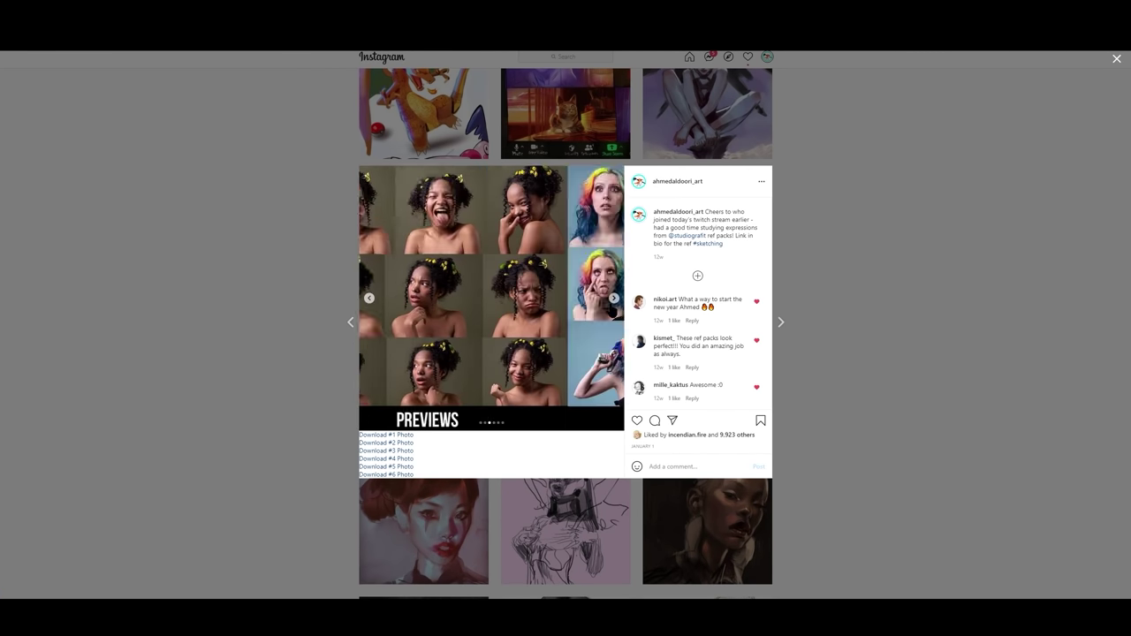
{"action": "left_click", "coordinate": [369, 298]}
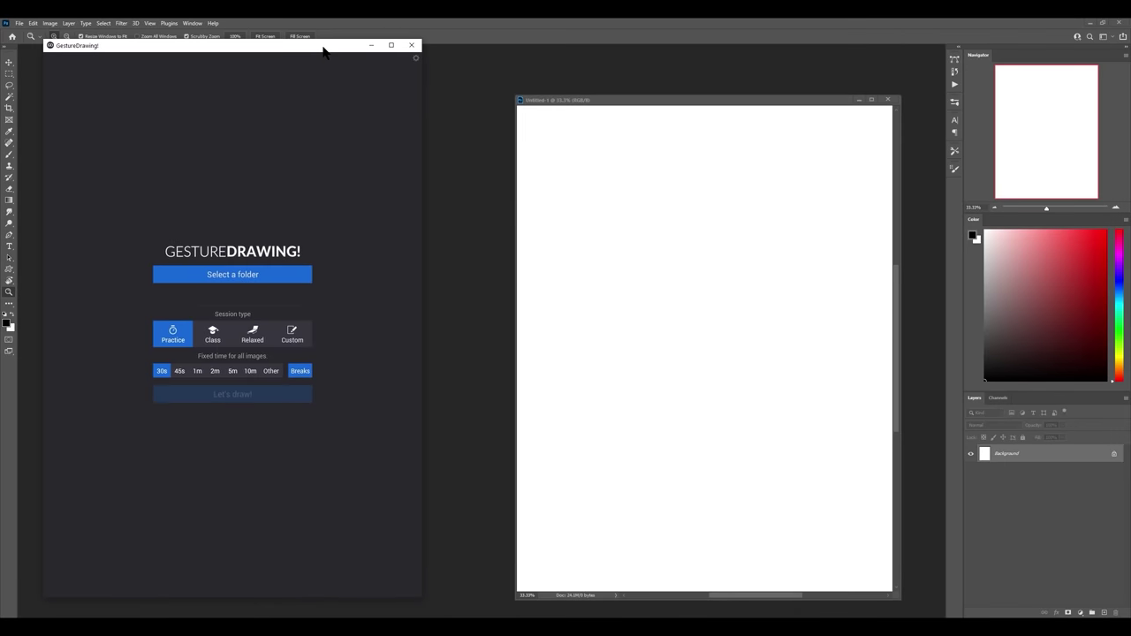
Step: In GestureDrawing, load the expressions folder and start a practice session with 5m per image
{"action": "left_click_drag", "start_coordinate": [323, 53], "coordinate": [328, 52]}
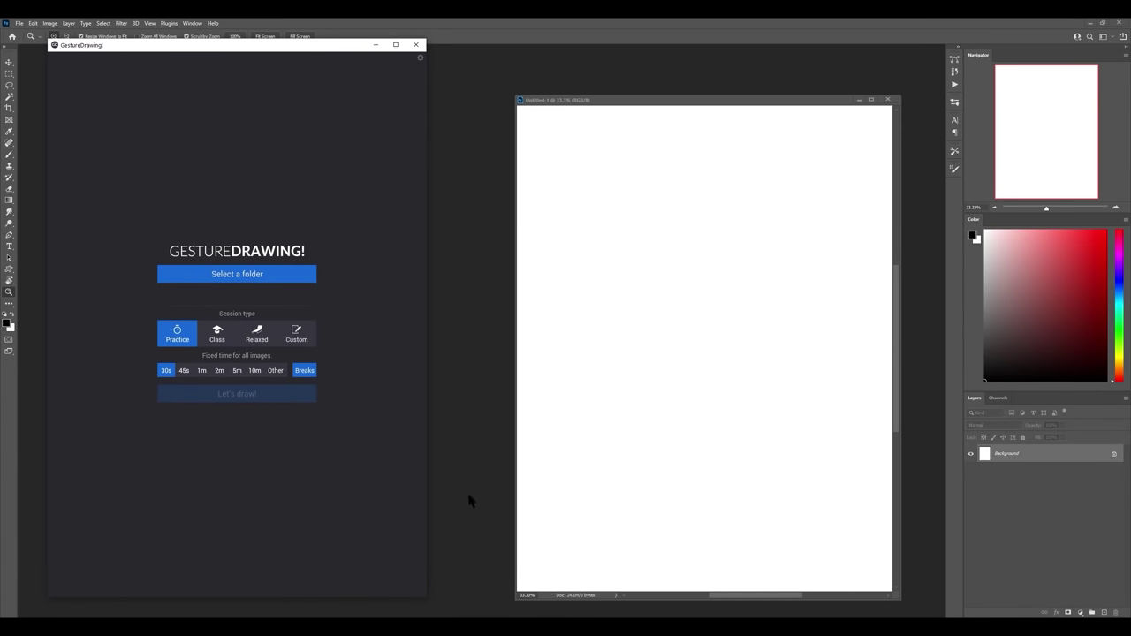
{"action": "left_click", "coordinate": [243, 278]}
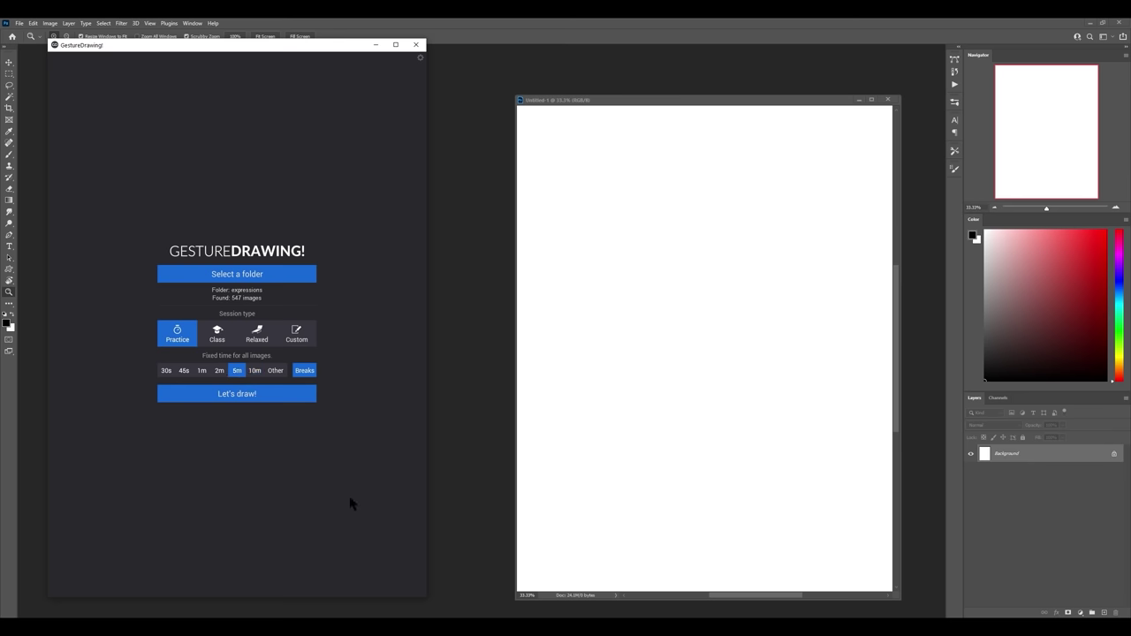
{"action": "left_click", "coordinate": [263, 399]}
Step: Switch to the Photoshop canvas in full-screen mode, add a new layer and choose the brush preset below Soft Round 500 6
{"action": "left_click", "coordinate": [734, 315]}
{"action": "key", "text": "f"}
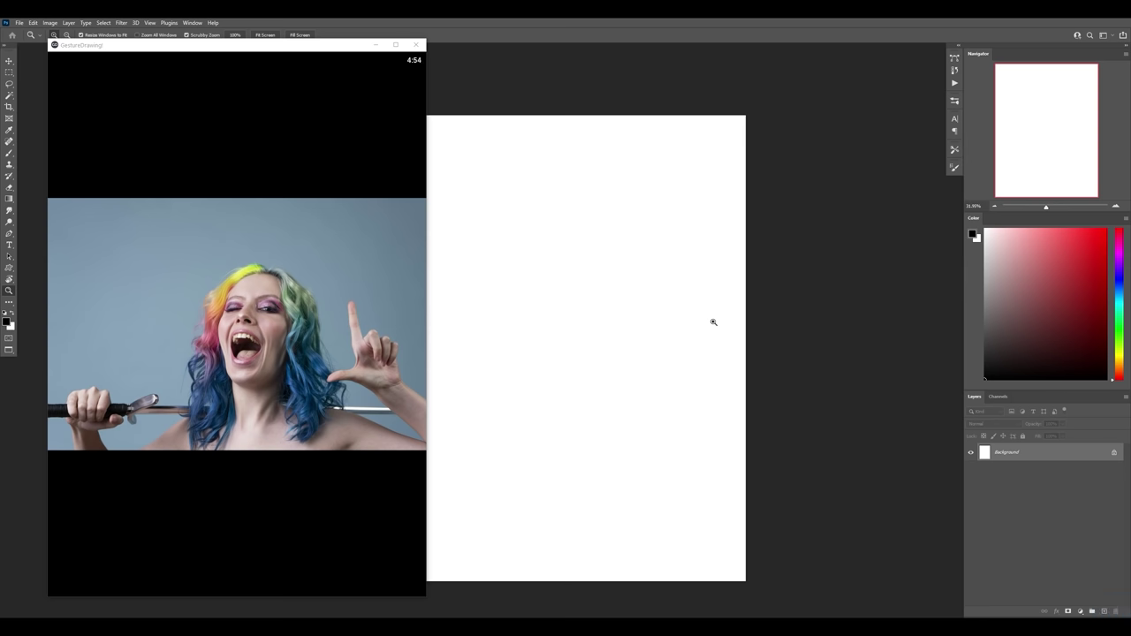
{"action": "key", "text": "ctrl+shift+alt+n"}
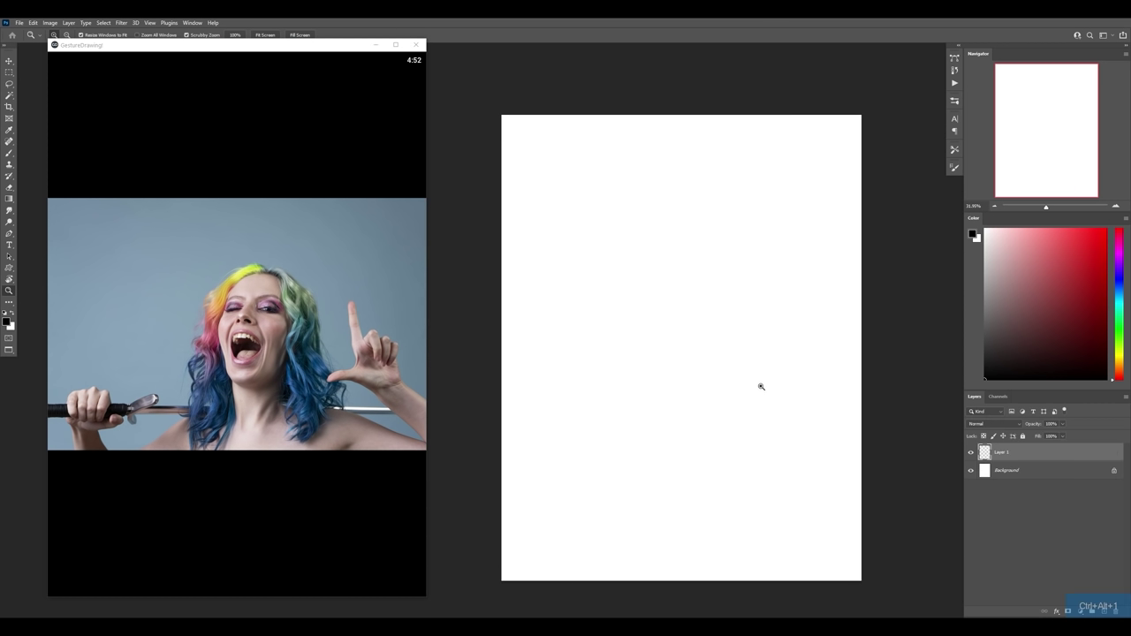
{"action": "key", "text": "b"}
{"action": "right_click", "coordinate": [706, 347]}
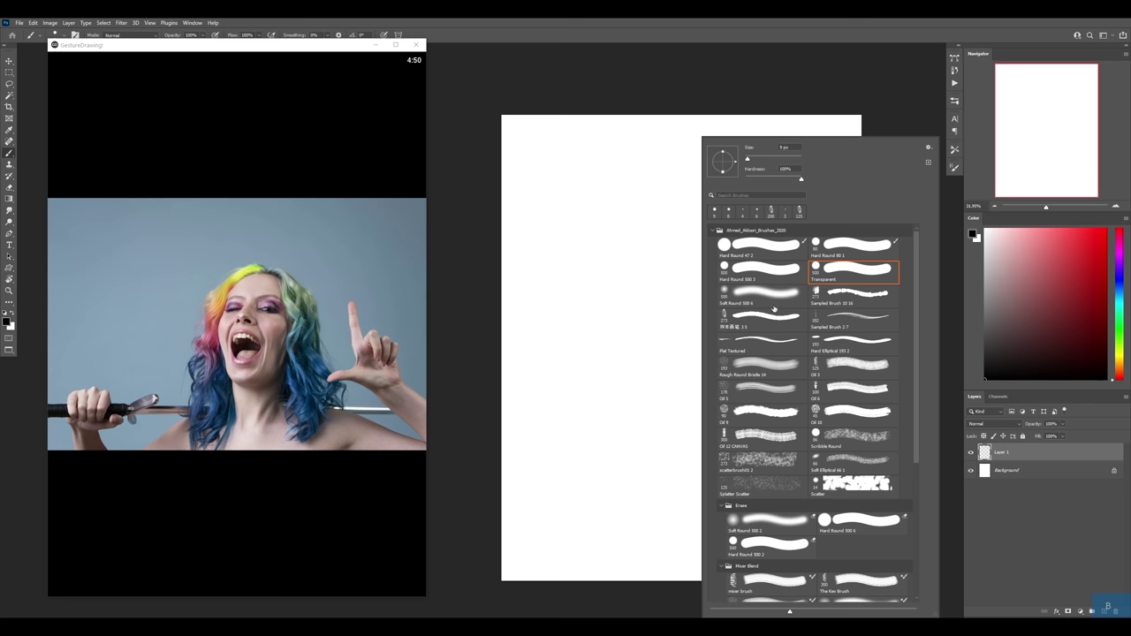
{"action": "double_click", "coordinate": [769, 316]}
{"action": "mouse_move", "coordinate": [557, 340]}
{"action": "left_mouse_down"}
{"action": "mouse_move", "coordinate": [663, 300]}
{"action": "mouse_move", "coordinate": [753, 481]}
{"action": "left_mouse_up"}
{"action": "key", "text": "ctrl+z"}
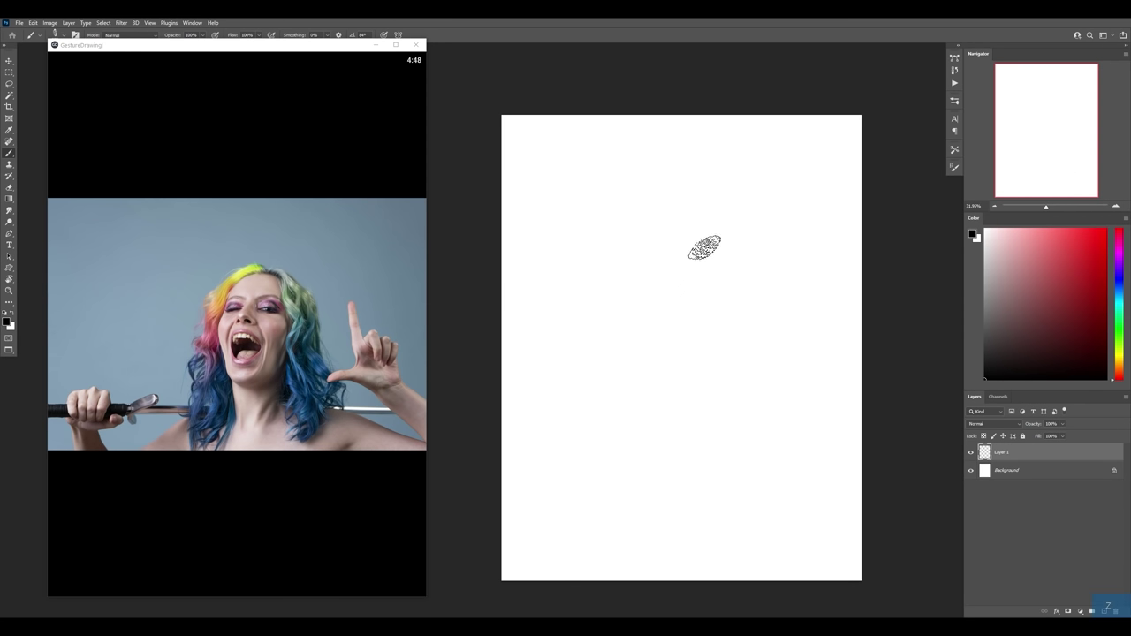
{"action": "left_click_drag", "start_coordinate": [653, 275], "coordinate": [643, 453]}
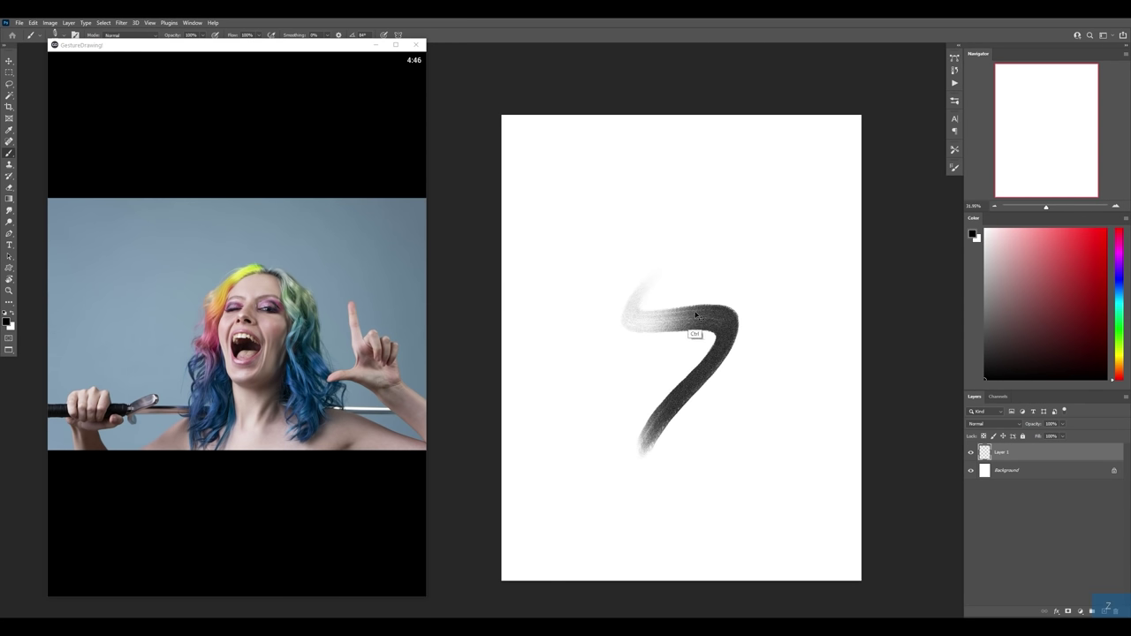
{"action": "key", "text": "ctrl+z"}
Step: Sketch the curved top of the head and the lines marking its far side with light brush strokes
{"action": "key", "text": "z"}
{"action": "left_click_drag", "start_coordinate": [730, 336], "coordinate": [743, 336]}
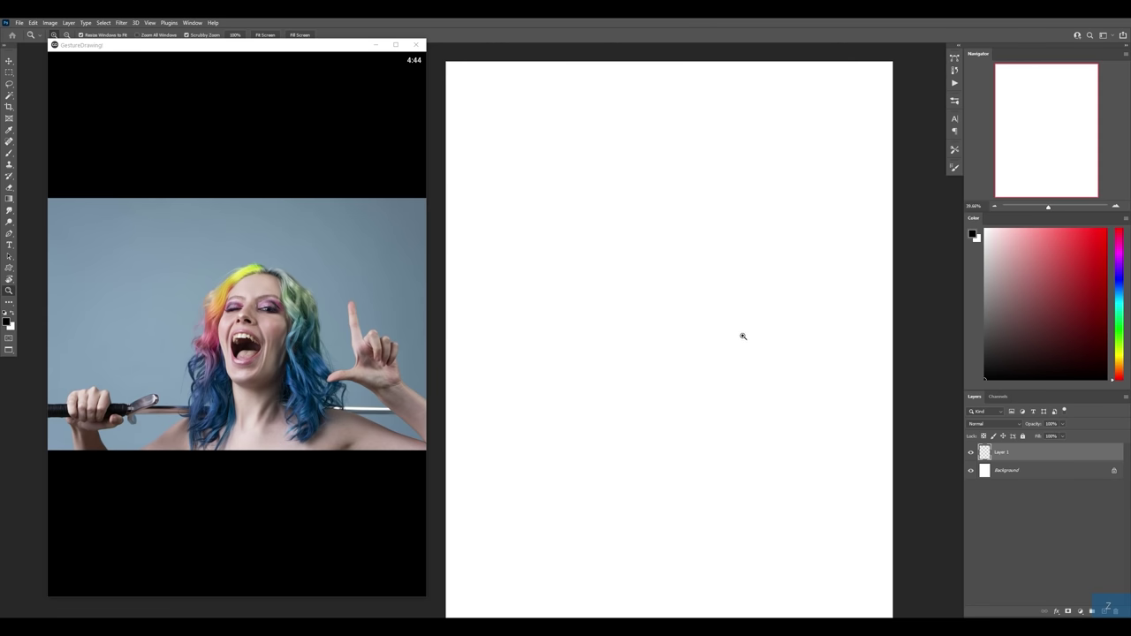
{"action": "key", "text": "b"}
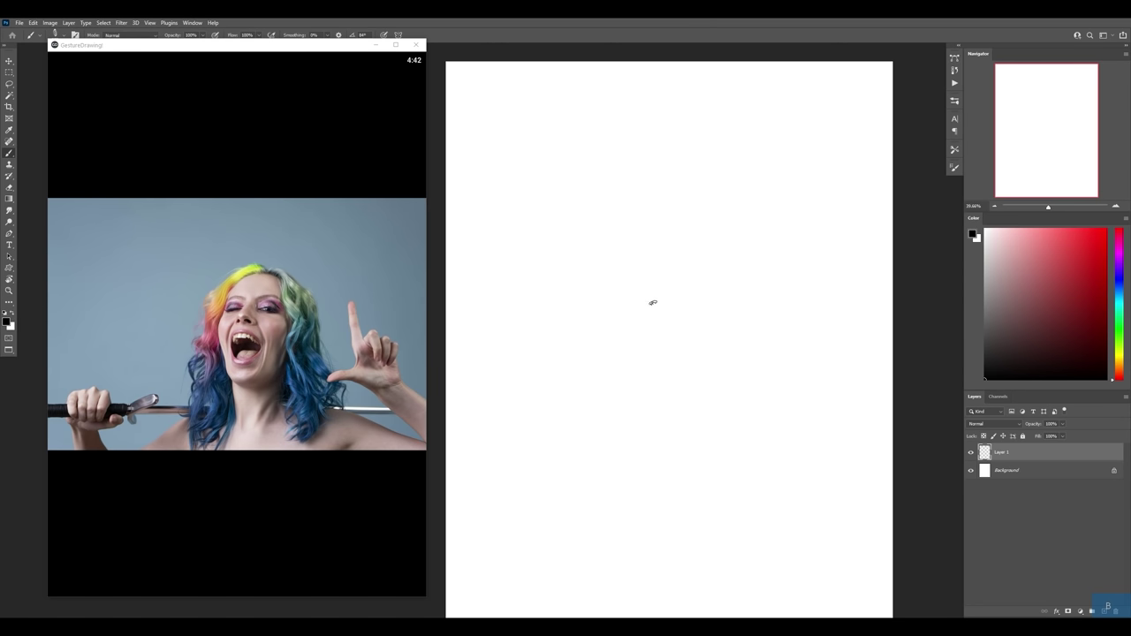
{"action": "mouse_move", "coordinate": [593, 281]}
{"action": "left_mouse_down"}
{"action": "mouse_move", "coordinate": [706, 276]}
{"action": "mouse_move", "coordinate": [663, 218]}
{"action": "left_mouse_up"}
{"action": "left_click_drag", "start_coordinate": [725, 283], "coordinate": [715, 347]}
{"action": "left_click_drag", "start_coordinate": [723, 246], "coordinate": [729, 291]}
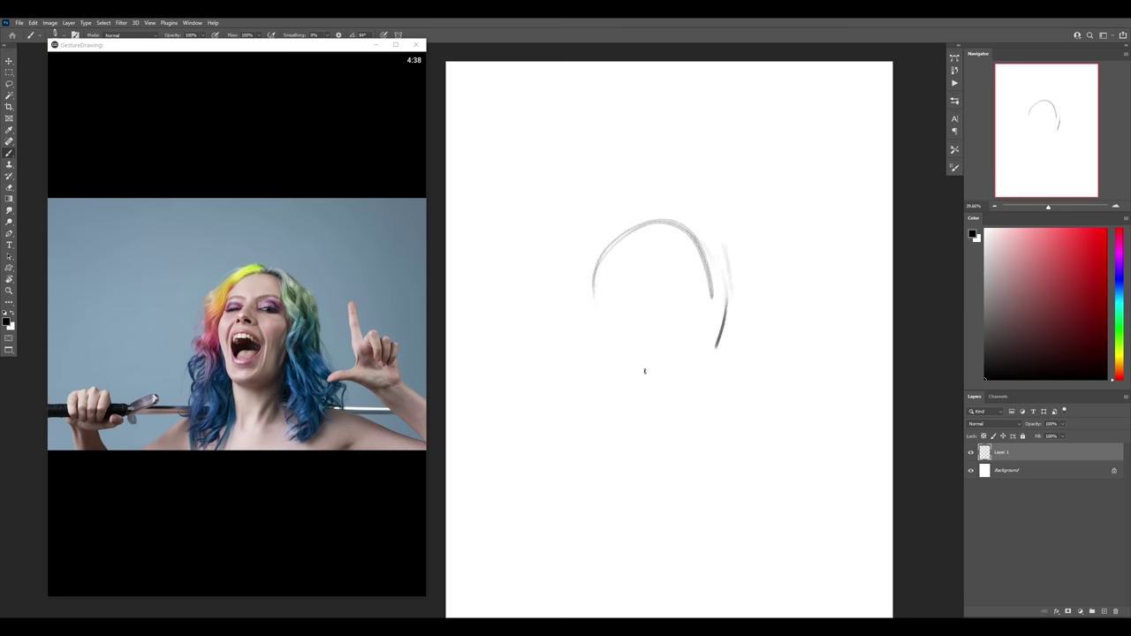
Step: Sketch the jaw, both neck lines, the near side of the face and the nose with dark nostrils
{"action": "left_click_drag", "start_coordinate": [603, 376], "coordinate": [662, 394]}
{"action": "left_click_drag", "start_coordinate": [691, 348], "coordinate": [656, 488]}
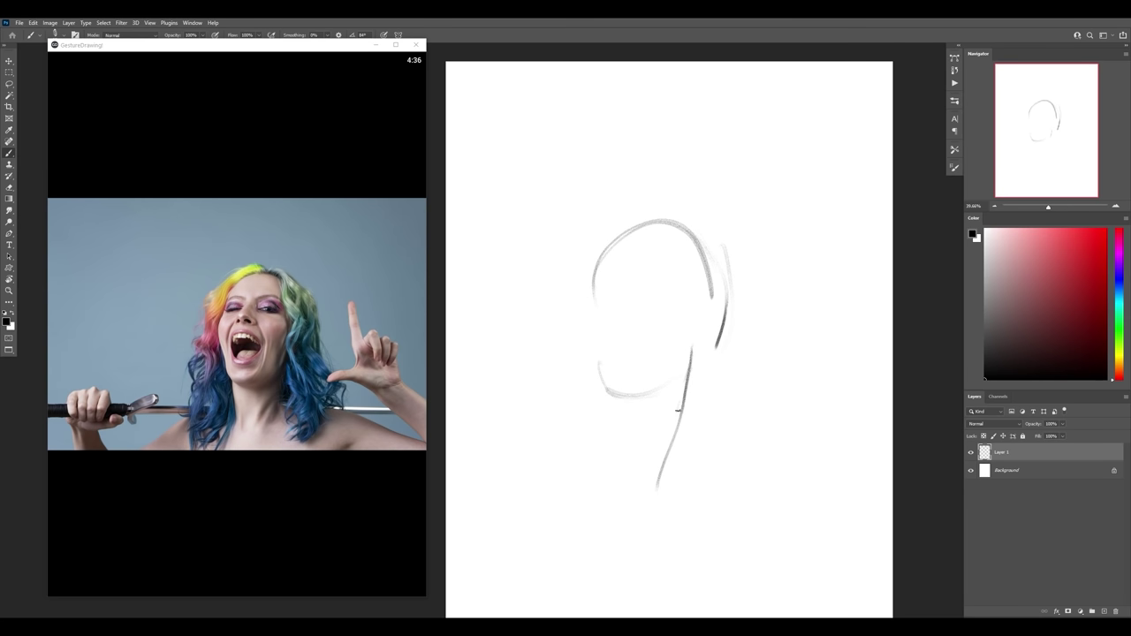
{"action": "left_click_drag", "start_coordinate": [617, 392], "coordinate": [636, 514]}
{"action": "mouse_move", "coordinate": [609, 379]}
{"action": "left_mouse_down"}
{"action": "mouse_move", "coordinate": [590, 296]}
{"action": "mouse_move", "coordinate": [594, 335]}
{"action": "mouse_move", "coordinate": [589, 324]}
{"action": "mouse_move", "coordinate": [593, 275]}
{"action": "mouse_move", "coordinate": [646, 301]}
{"action": "left_mouse_up"}
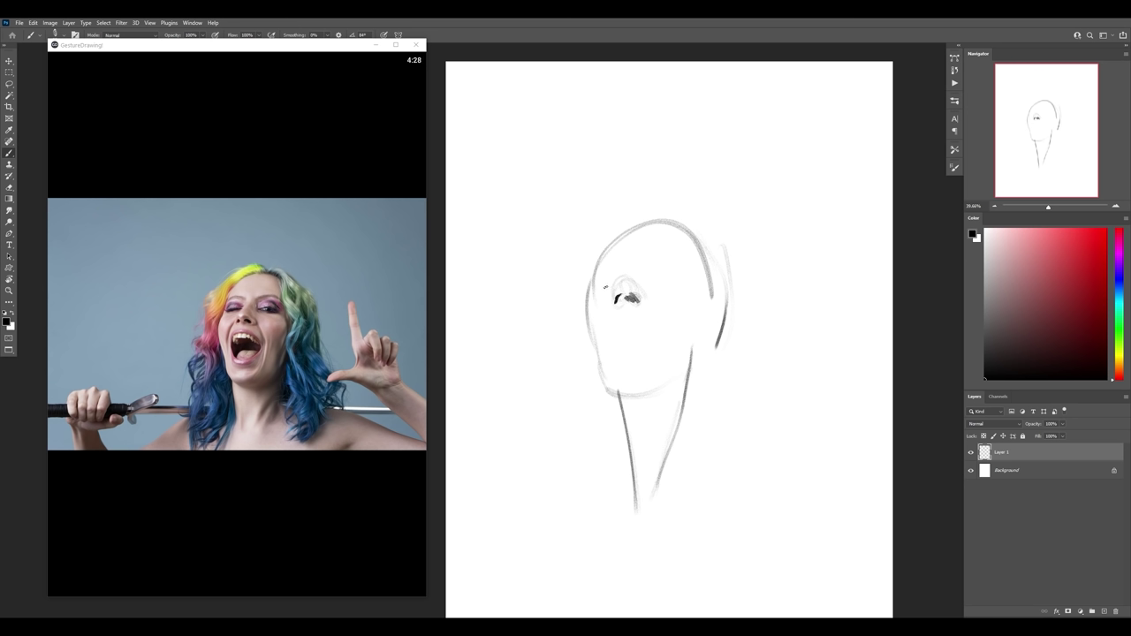
Step: Sketch the two narrow eyes as dark strokes above the nostrils, undoing the misplaced attempts
{"action": "mouse_move", "coordinate": [602, 281]}
{"action": "left_mouse_down"}
{"action": "mouse_move", "coordinate": [678, 280]}
{"action": "mouse_move", "coordinate": [650, 273]}
{"action": "left_mouse_up"}
{"action": "key", "text": "ctrl+z"}
{"action": "key", "text": "ctrl+z"}
{"action": "left_click_drag", "start_coordinate": [654, 277], "coordinate": [698, 269]}
{"action": "key", "text": "ctrl+z"}
{"action": "left_click_drag", "start_coordinate": [615, 307], "coordinate": [684, 299]}
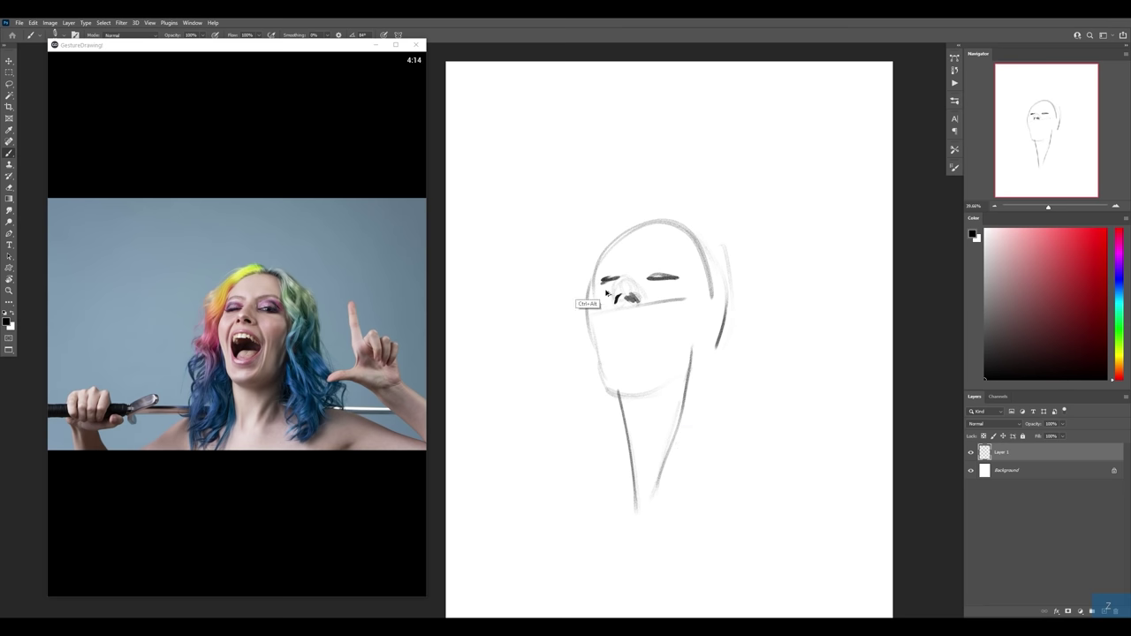
{"action": "key", "text": "ctrl+z"}
{"action": "mouse_move", "coordinate": [591, 260]}
{"action": "left_mouse_down"}
{"action": "mouse_move", "coordinate": [542, 272]}
{"action": "mouse_move", "coordinate": [584, 302]}
{"action": "mouse_move", "coordinate": [549, 351]}
{"action": "mouse_move", "coordinate": [566, 388]}
{"action": "left_mouse_up"}
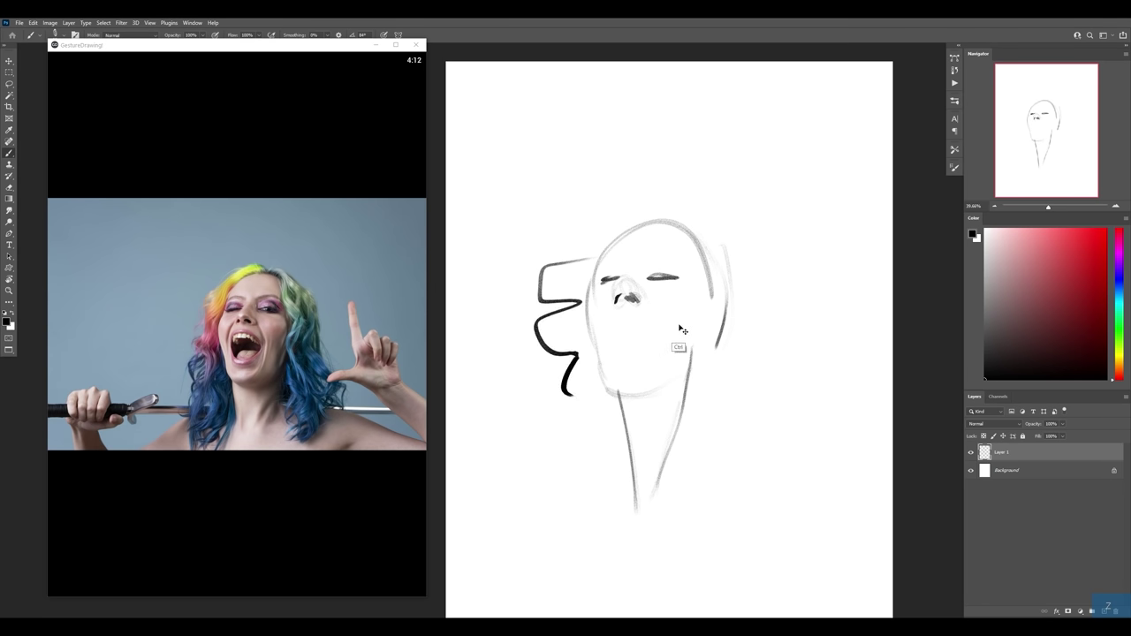
{"action": "key", "text": "ctrl+z"}
Step: Pause the reference session, place the photo on its own layer over the hidden sketch and fade it by lowering the layer opacity
{"action": "mouse_move", "coordinate": [252, 308]}
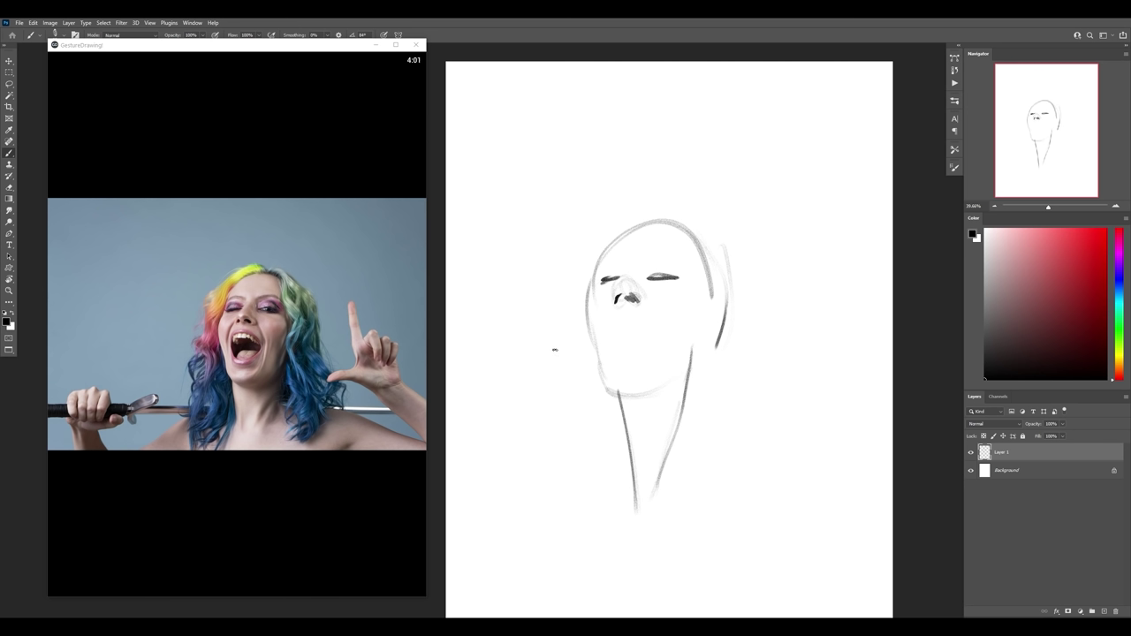
{"action": "mouse_move", "coordinate": [407, 353]}
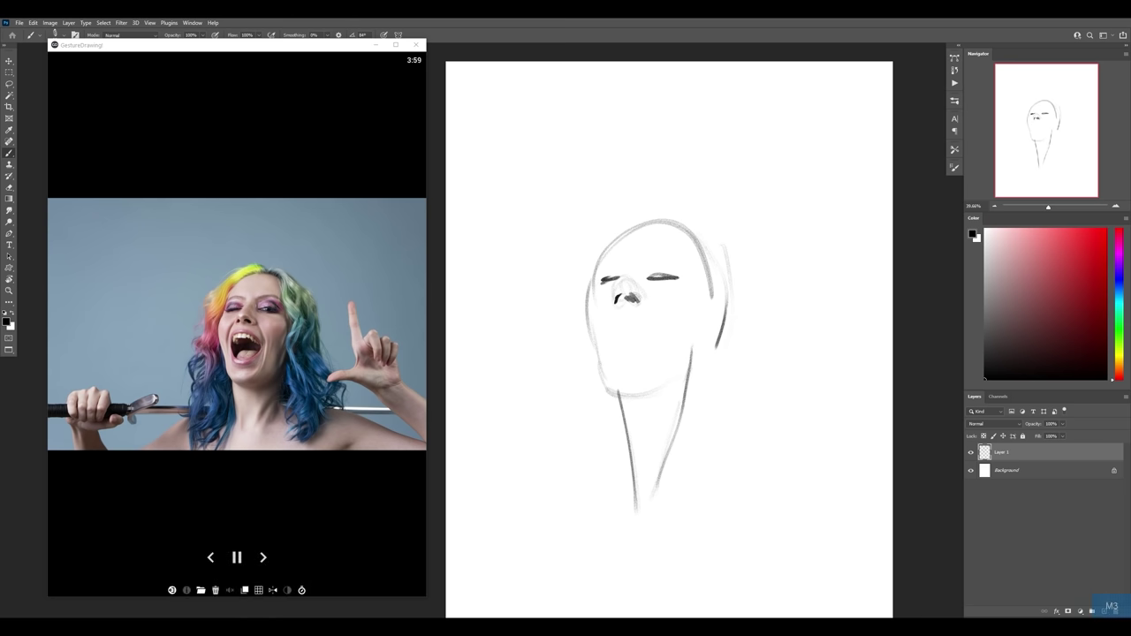
{"action": "left_click", "coordinate": [274, 281]}
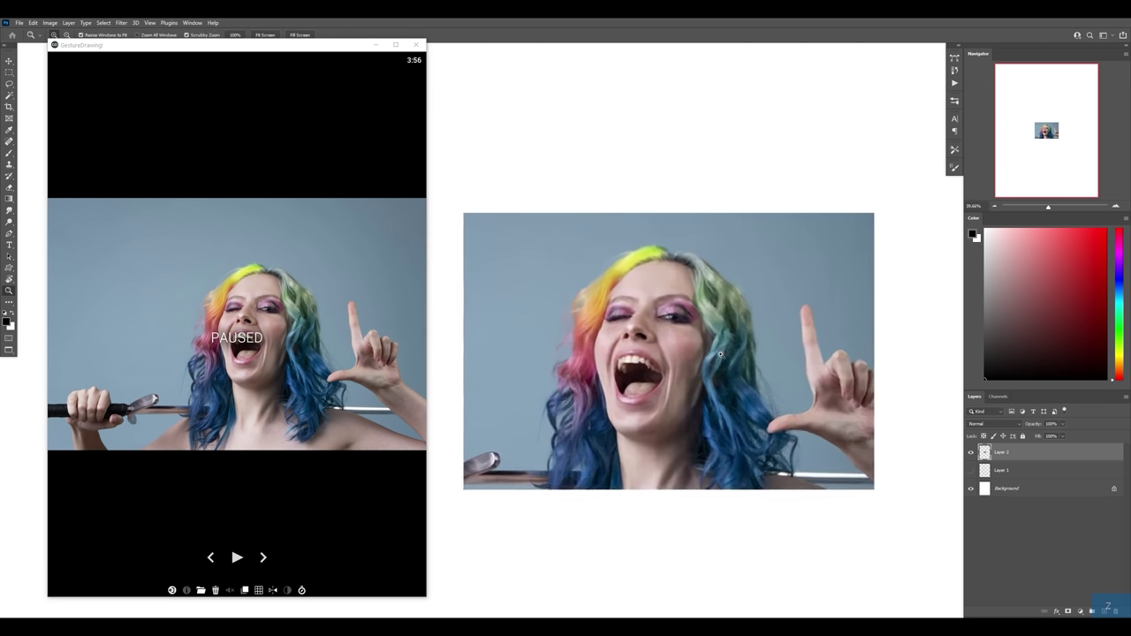
{"action": "left_click_drag", "start_coordinate": [720, 355], "coordinate": [736, 355]}
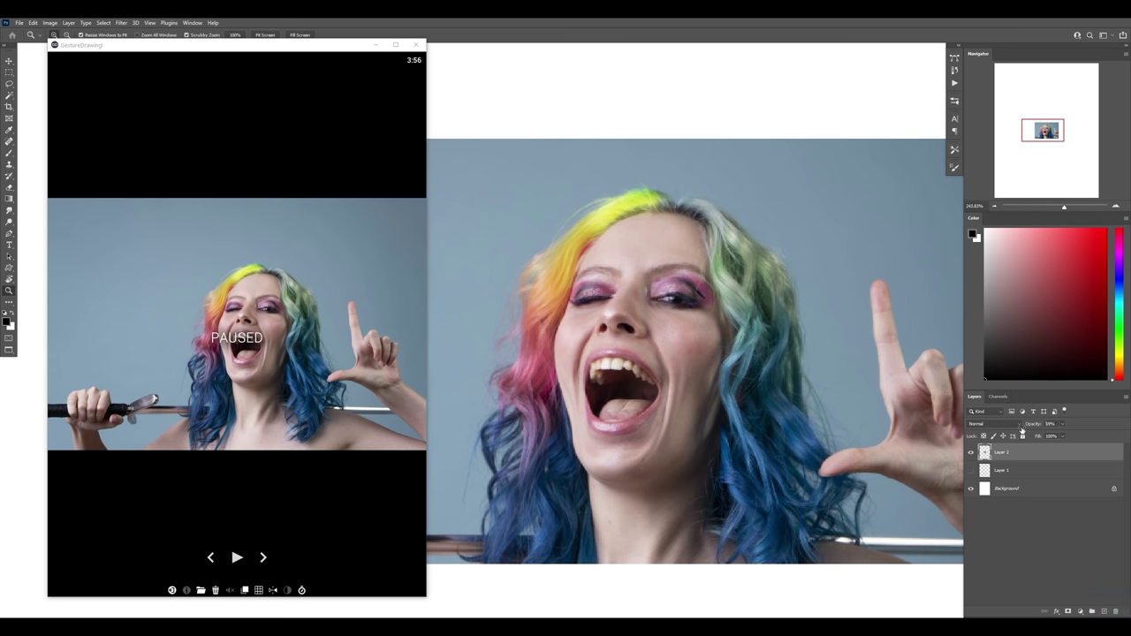
{"action": "left_click_drag", "start_coordinate": [1039, 427], "coordinate": [1026, 429]}
{"action": "left_click_drag", "start_coordinate": [1026, 429], "coordinate": [1018, 429]}
Step: On a new layer, trace the eyes, nostrils, open mouth and eyebrows over the faded photo in solid black
{"action": "left_click", "coordinate": [1103, 612]}
{"action": "key", "text": "b"}
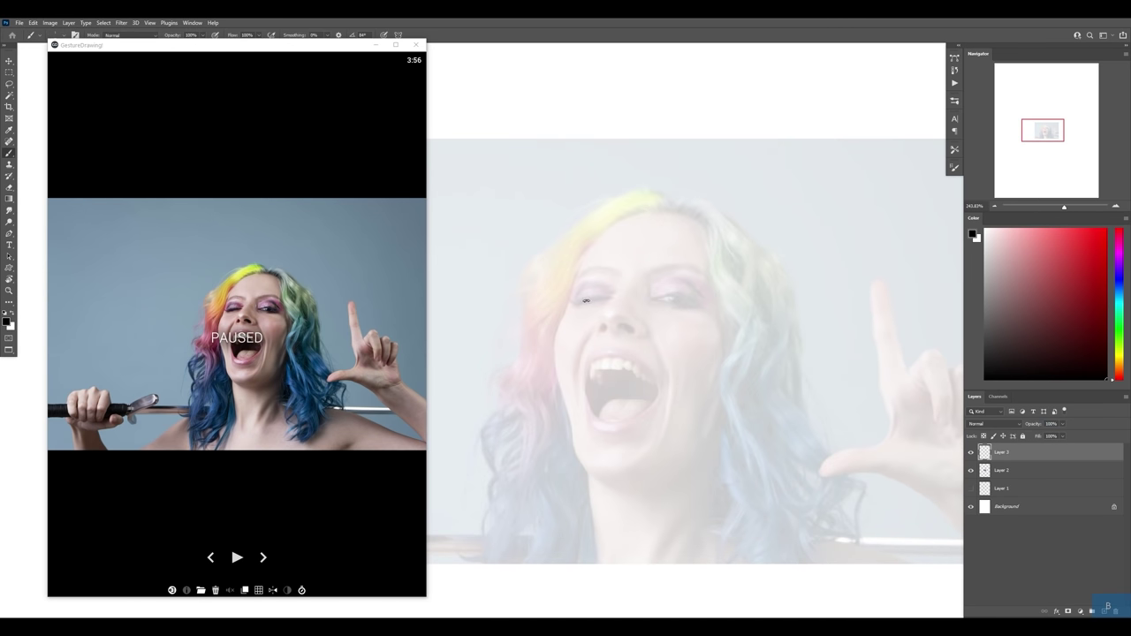
{"action": "mouse_move", "coordinate": [585, 300]}
{"action": "left_mouse_down"}
{"action": "mouse_move", "coordinate": [610, 299]}
{"action": "mouse_move", "coordinate": [634, 331]}
{"action": "mouse_move", "coordinate": [691, 298]}
{"action": "mouse_move", "coordinate": [675, 298]}
{"action": "left_mouse_up"}
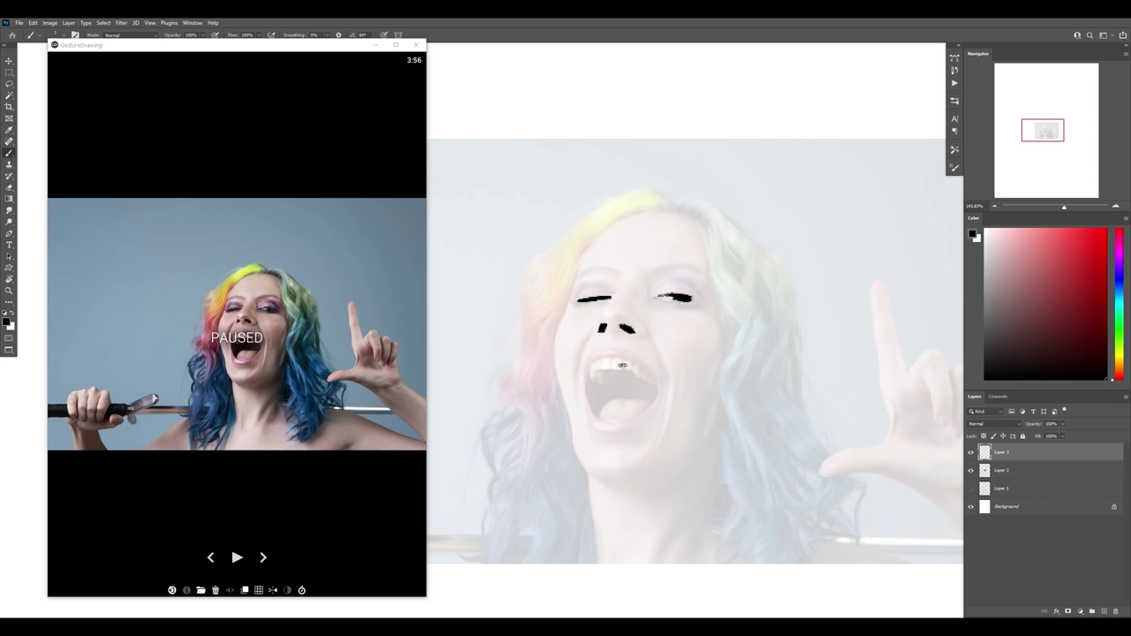
{"action": "mouse_move", "coordinate": [594, 396]}
{"action": "left_mouse_down"}
{"action": "mouse_move", "coordinate": [589, 379]}
{"action": "mouse_move", "coordinate": [624, 371]}
{"action": "mouse_move", "coordinate": [654, 393]}
{"action": "mouse_move", "coordinate": [592, 408]}
{"action": "mouse_move", "coordinate": [650, 380]}
{"action": "mouse_move", "coordinate": [629, 387]}
{"action": "left_mouse_up"}
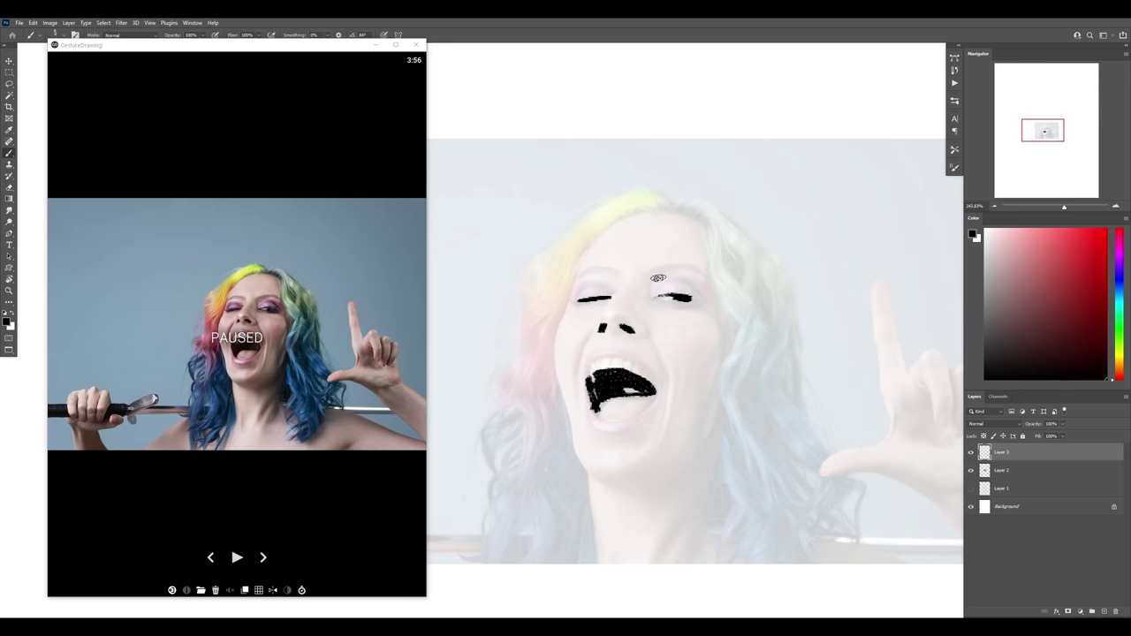
{"action": "left_click_drag", "start_coordinate": [652, 275], "coordinate": [674, 271]}
{"action": "mouse_move", "coordinate": [604, 271]}
{"action": "left_mouse_down"}
{"action": "mouse_move", "coordinate": [619, 269]}
{"action": "mouse_move", "coordinate": [554, 408]}
{"action": "left_mouse_up"}
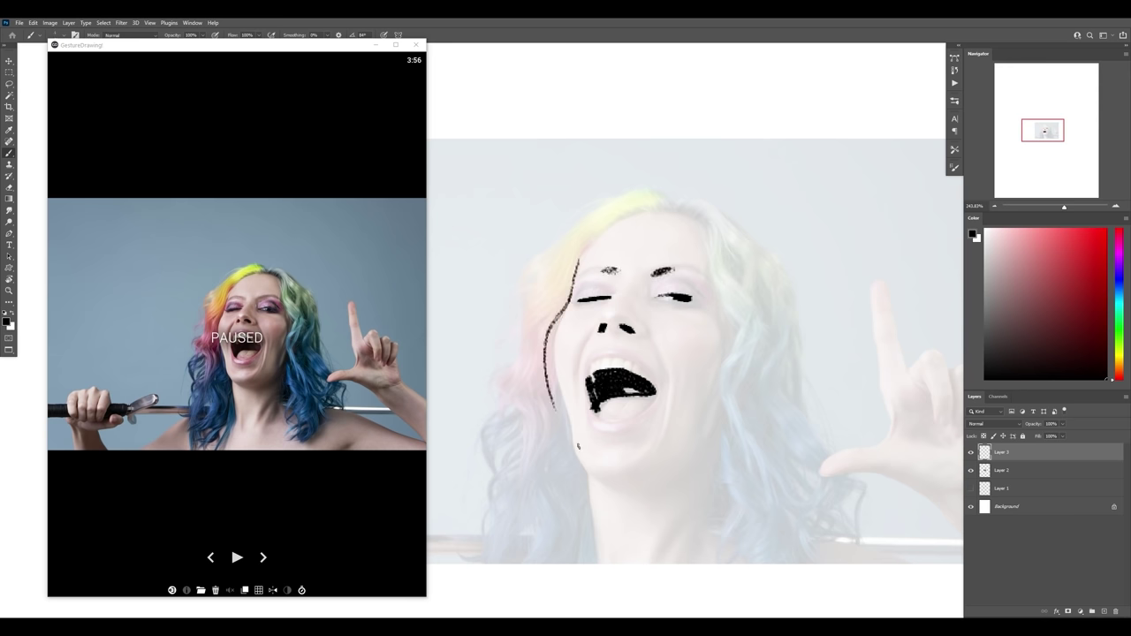
{"action": "key", "text": "ctrl+z"}
Step: Hide the photo layer, then reposition and enlarge the traced features across the canvas
{"action": "left_click", "coordinate": [970, 470]}
{"action": "key", "text": "z"}
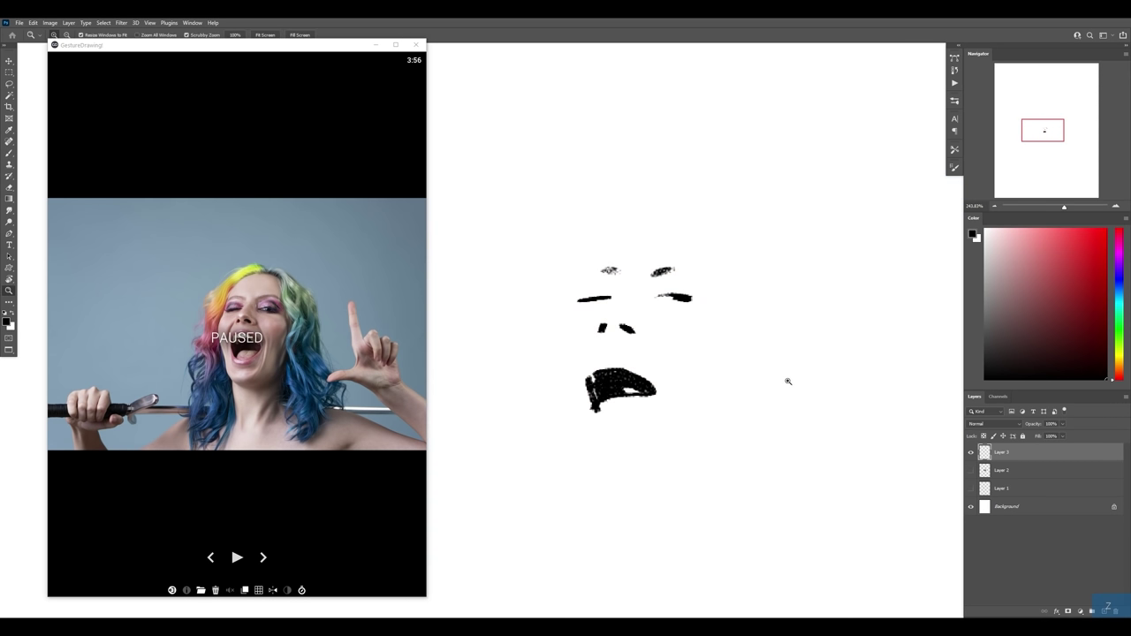
{"action": "mouse_move", "coordinate": [788, 381]}
{"action": "left_mouse_down"}
{"action": "mouse_move", "coordinate": [747, 389]}
{"action": "mouse_move", "coordinate": [765, 386]}
{"action": "left_mouse_up"}
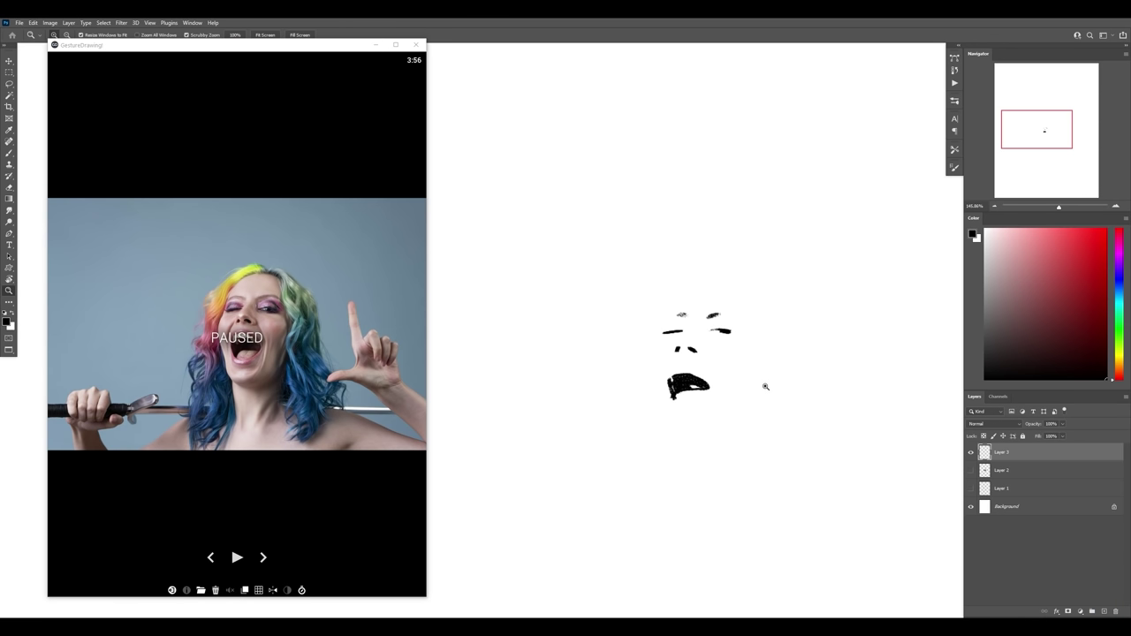
{"action": "mouse_move", "coordinate": [666, 372]}
{"action": "left_mouse_down"}
{"action": "mouse_move", "coordinate": [673, 379]}
{"action": "mouse_move", "coordinate": [612, 394]}
{"action": "left_mouse_up"}
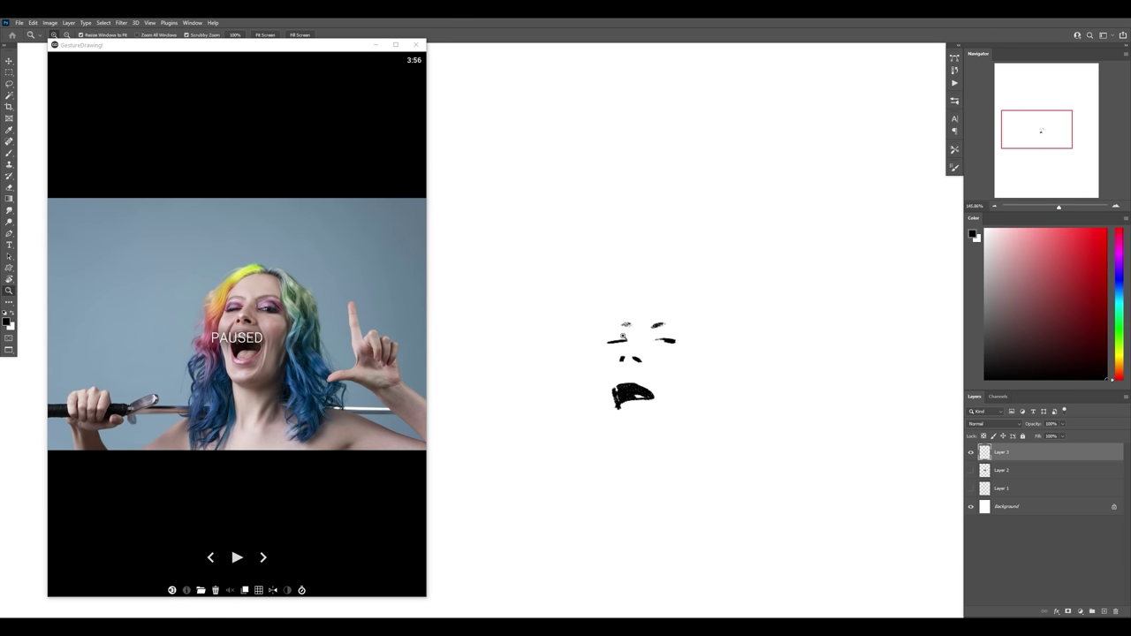
{"action": "key", "text": "z"}
{"action": "mouse_move", "coordinate": [626, 346]}
{"action": "left_mouse_down"}
{"action": "mouse_move", "coordinate": [662, 338]}
{"action": "mouse_move", "coordinate": [611, 344]}
{"action": "mouse_move", "coordinate": [840, 185]}
{"action": "left_mouse_up"}
{"action": "key", "text": "ctrl+t"}
{"action": "key", "text": "Return"}
Step: On a new layer, link the eyes, nostrils and eyebrows with straight black lines to form a closed shape
{"action": "key", "text": "ctrl+shift+alt+n"}
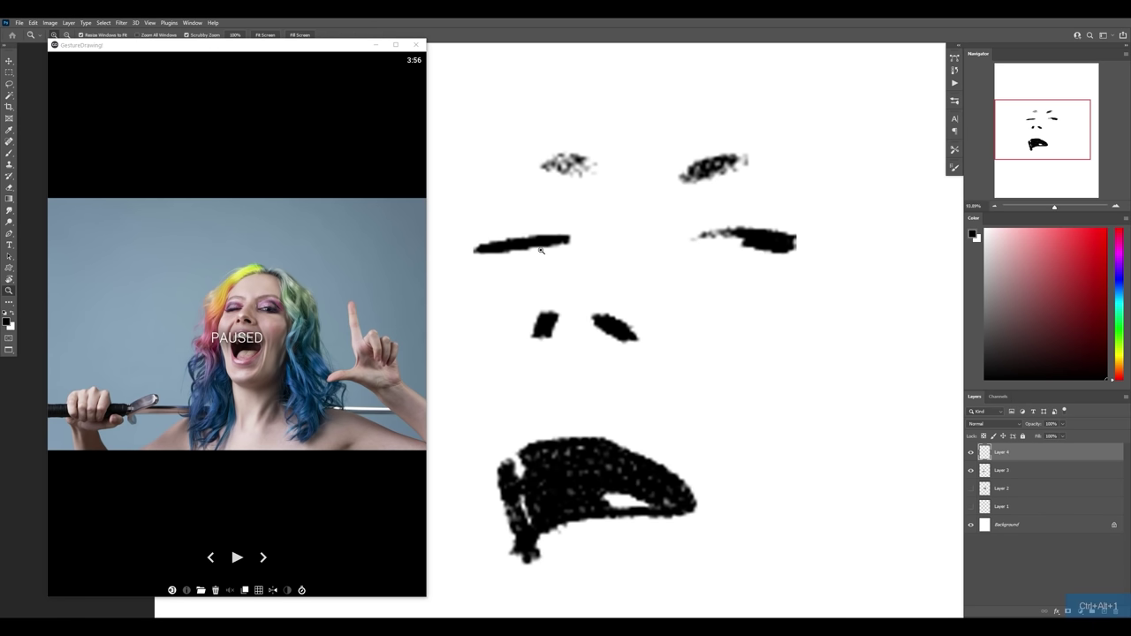
{"action": "key", "text": "b"}
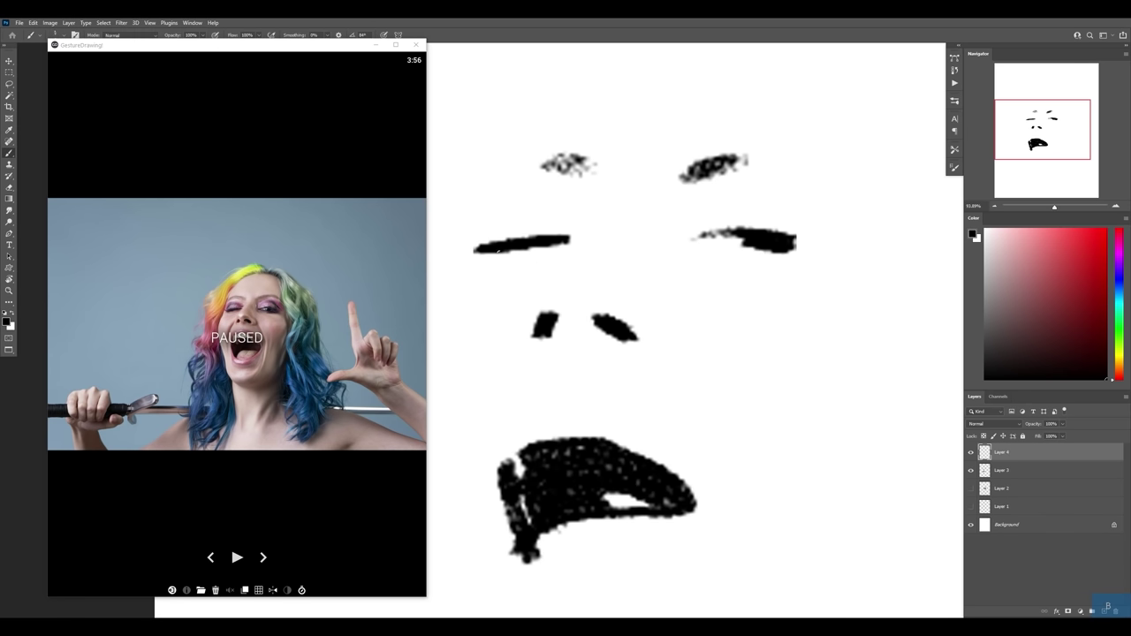
{"action": "mouse_move", "coordinate": [487, 255]}
{"action": "left_mouse_down"}
{"action": "mouse_move", "coordinate": [568, 240]}
{"action": "mouse_move", "coordinate": [550, 314]}
{"action": "mouse_move", "coordinate": [618, 317]}
{"action": "left_mouse_up"}
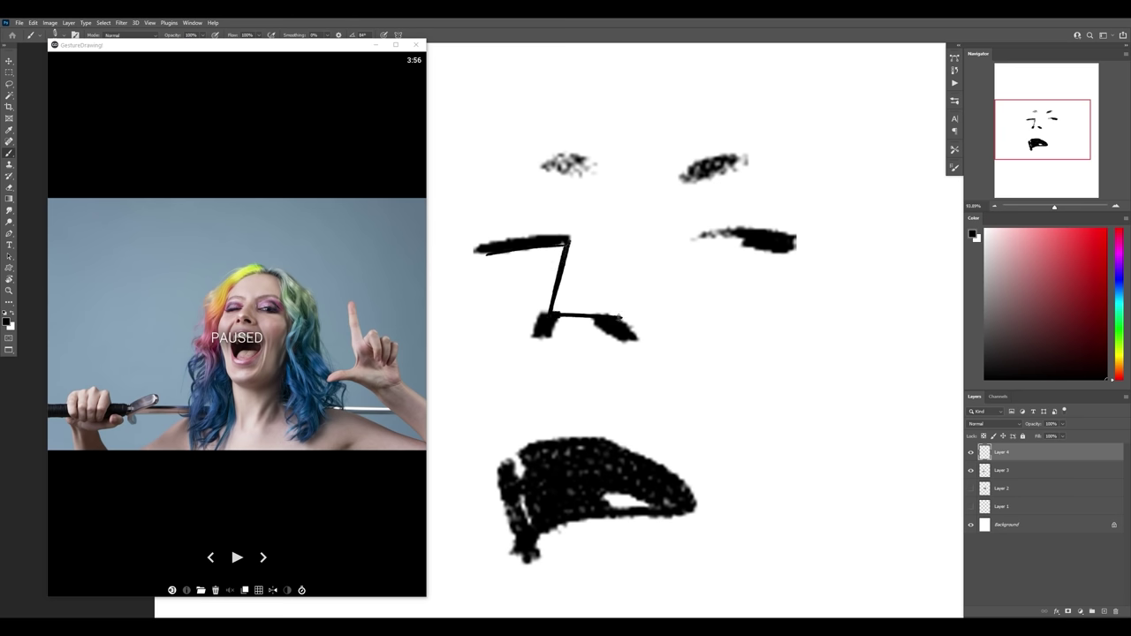
{"action": "left_click", "coordinate": [774, 243], "text": "shift"}
{"action": "left_click", "coordinate": [745, 158], "text": "shift"}
{"action": "left_click", "coordinate": [559, 159], "text": "shift"}
{"action": "left_click", "coordinate": [475, 241], "text": "shift"}
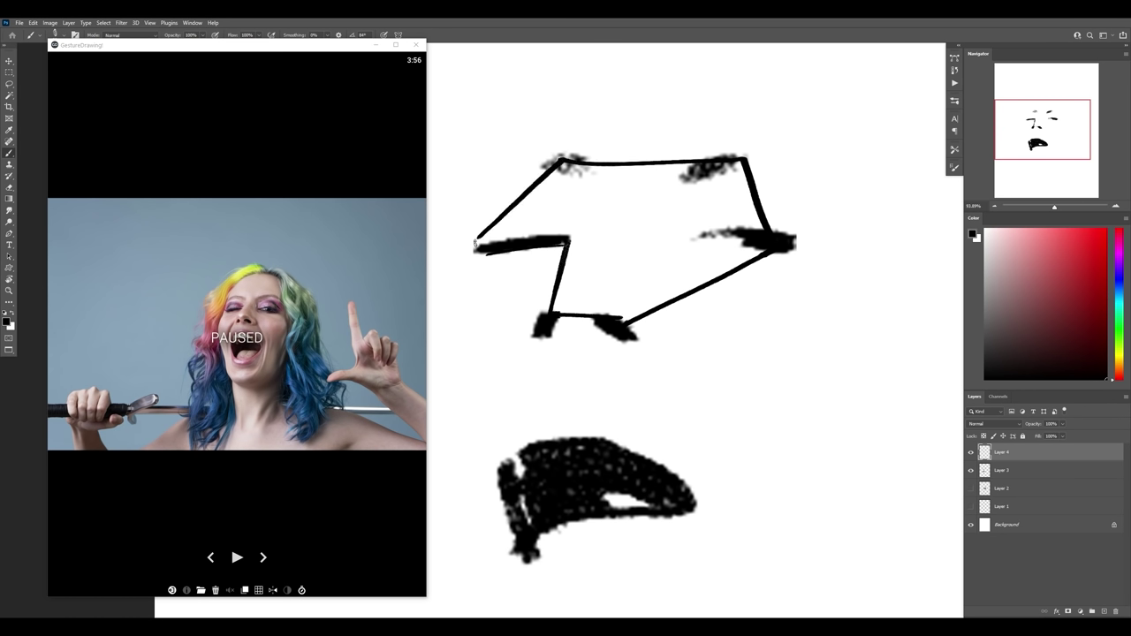
Step: Undo the black linking lines back to the stroke under the left eye and set the foreground colour to bright red
{"action": "key", "text": "ctrl+alt+z"}
{"action": "key", "text": "ctrl+alt+z"}
{"action": "key", "text": "ctrl+alt+z"}
{"action": "key", "text": "ctrl+alt+z"}
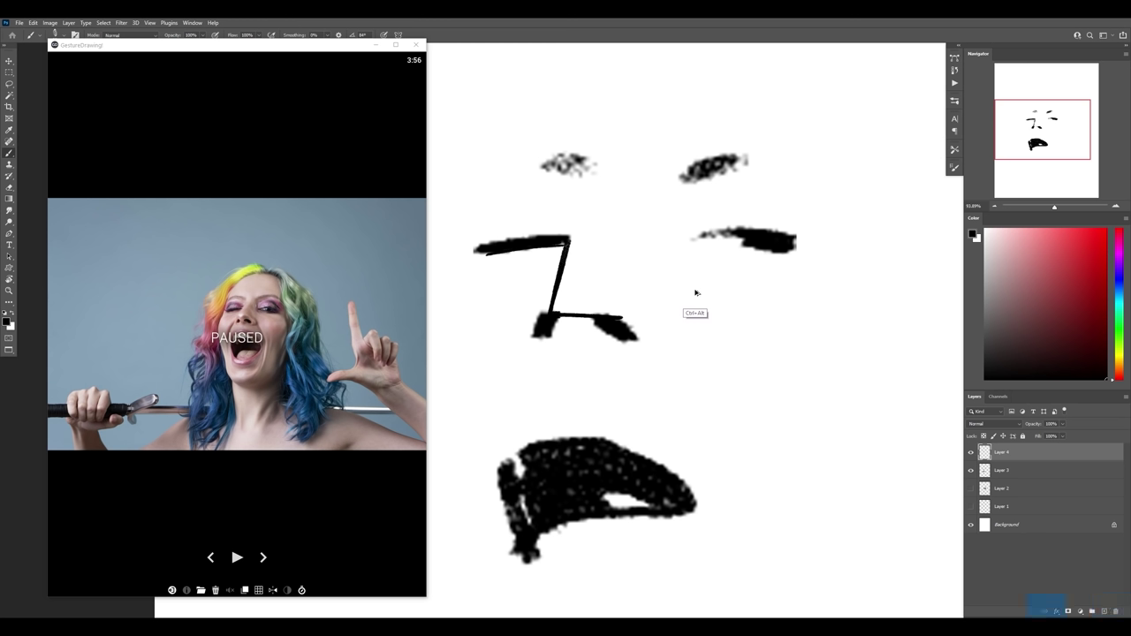
{"action": "key", "text": "ctrl+alt+z"}
{"action": "key", "text": "ctrl+alt+z"}
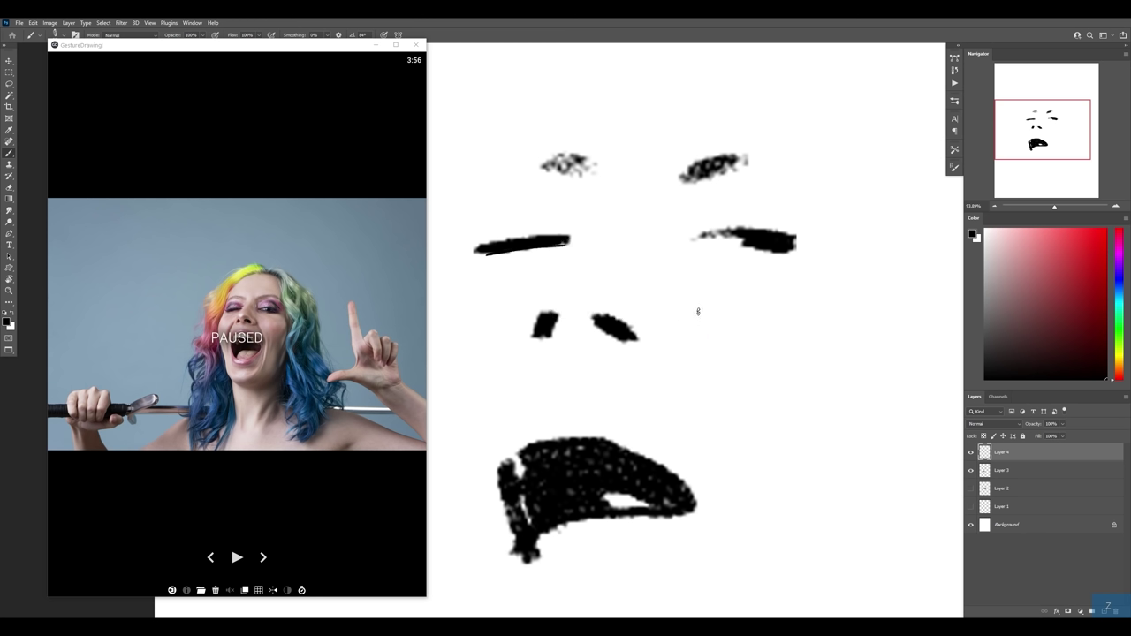
{"action": "left_click", "coordinate": [1106, 230]}
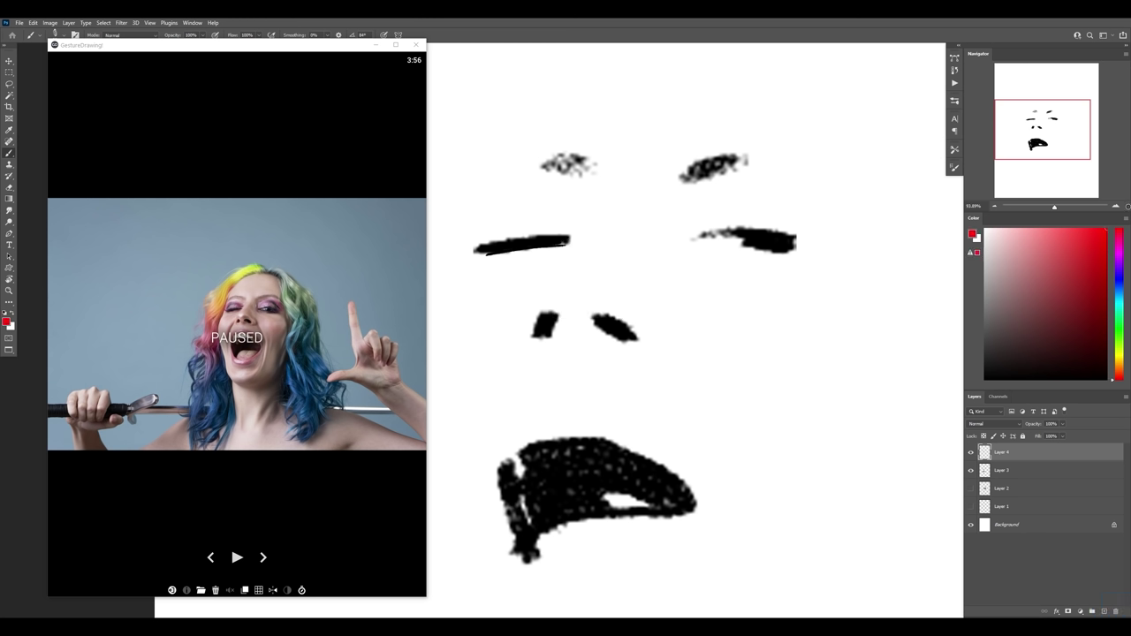
Step: On a new layer, link the eyes, nostrils and eyebrows with red lines to show the shapes between them
{"action": "key", "text": "ctrl+shift+alt+n"}
{"action": "key", "text": "b"}
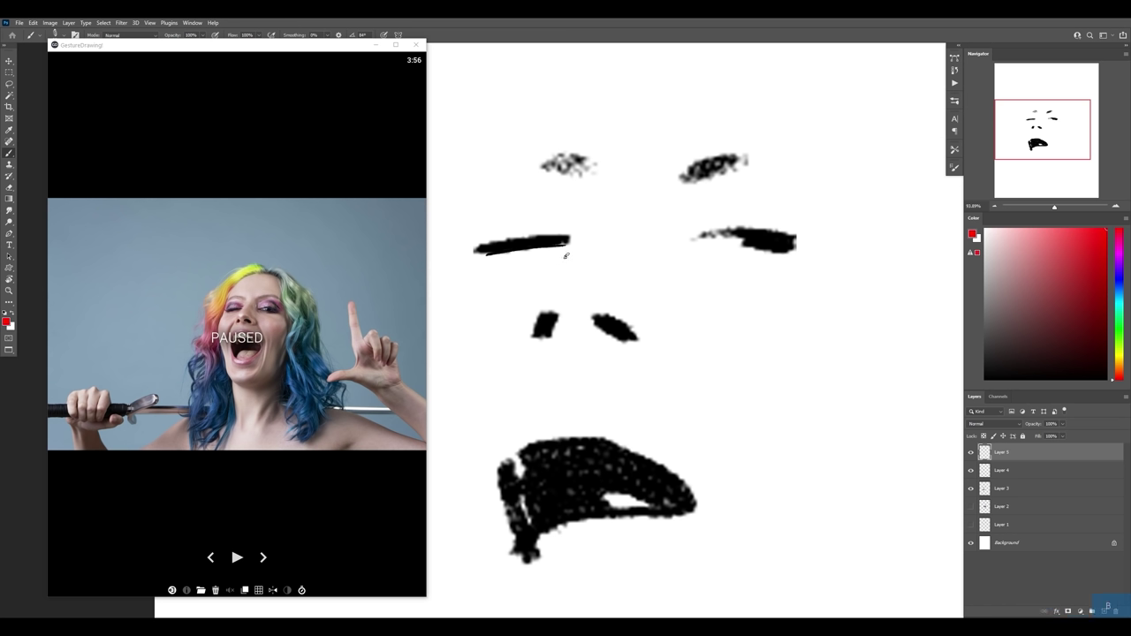
{"action": "left_click_drag", "start_coordinate": [570, 241], "coordinate": [566, 246]}
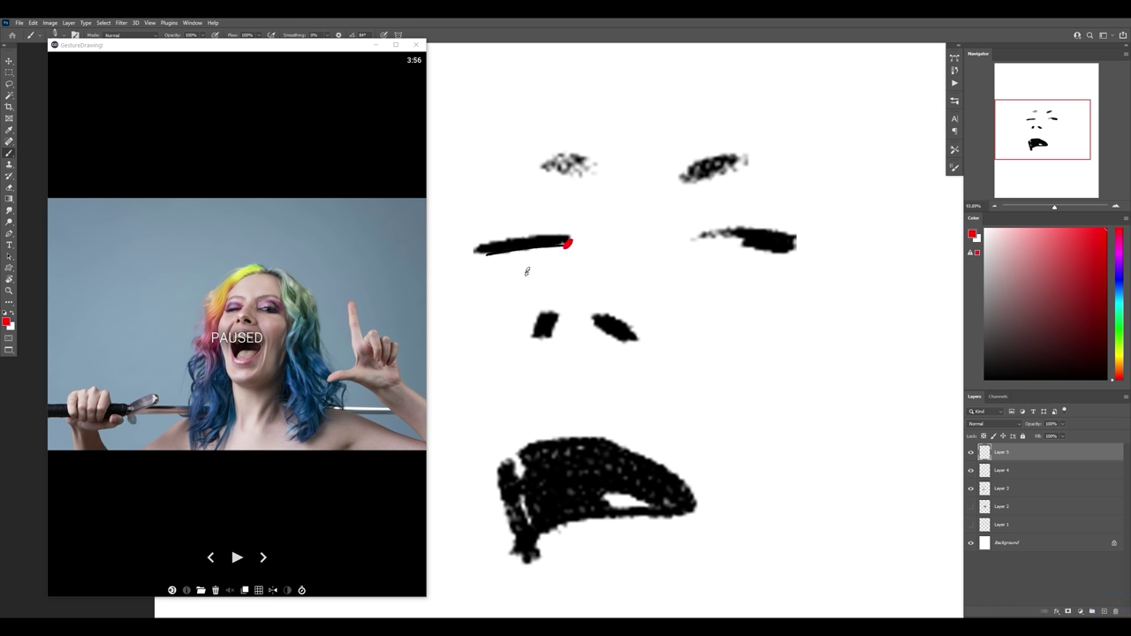
{"action": "left_click_drag", "start_coordinate": [540, 332], "coordinate": [552, 237]}
{"action": "left_click_drag", "start_coordinate": [549, 281], "coordinate": [548, 314]}
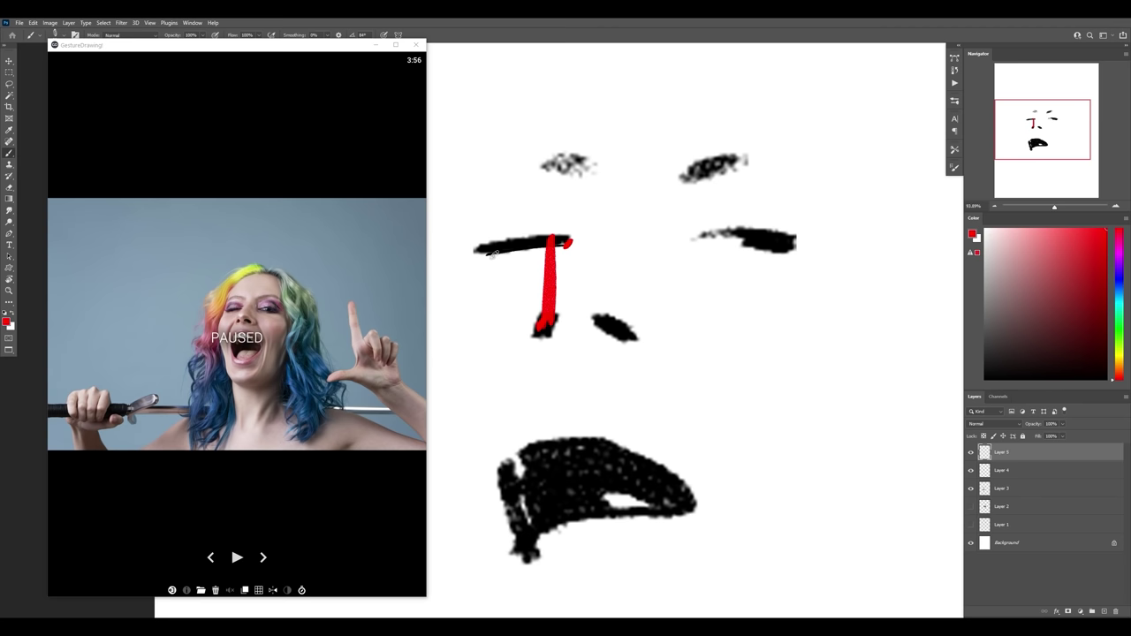
{"action": "left_click_drag", "start_coordinate": [484, 262], "coordinate": [541, 332]}
{"action": "mouse_move", "coordinate": [567, 239]}
{"action": "left_mouse_down"}
{"action": "mouse_move", "coordinate": [550, 346]}
{"action": "mouse_move", "coordinate": [610, 333]}
{"action": "mouse_move", "coordinate": [721, 231]}
{"action": "left_mouse_up"}
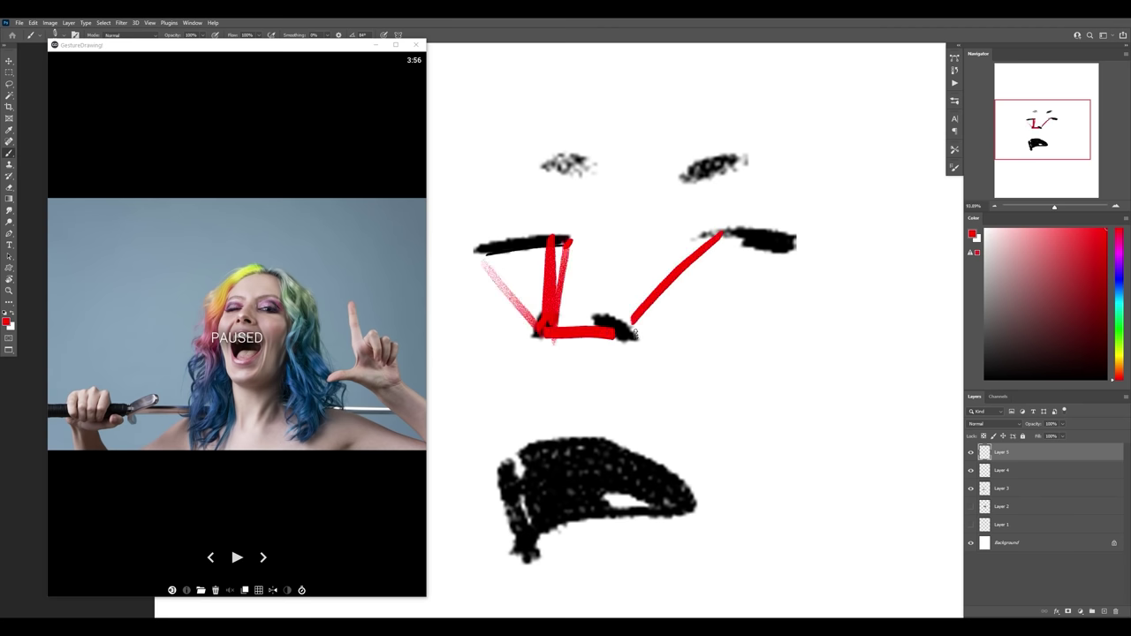
{"action": "left_click_drag", "start_coordinate": [635, 336], "coordinate": [789, 235]}
{"action": "mouse_move", "coordinate": [707, 232]}
{"action": "left_mouse_down"}
{"action": "mouse_move", "coordinate": [733, 165]}
{"action": "mouse_move", "coordinate": [785, 237]}
{"action": "left_mouse_up"}
{"action": "mouse_move", "coordinate": [568, 237]}
{"action": "left_mouse_down"}
{"action": "mouse_move", "coordinate": [598, 175]}
{"action": "mouse_move", "coordinate": [478, 249]}
{"action": "left_mouse_up"}
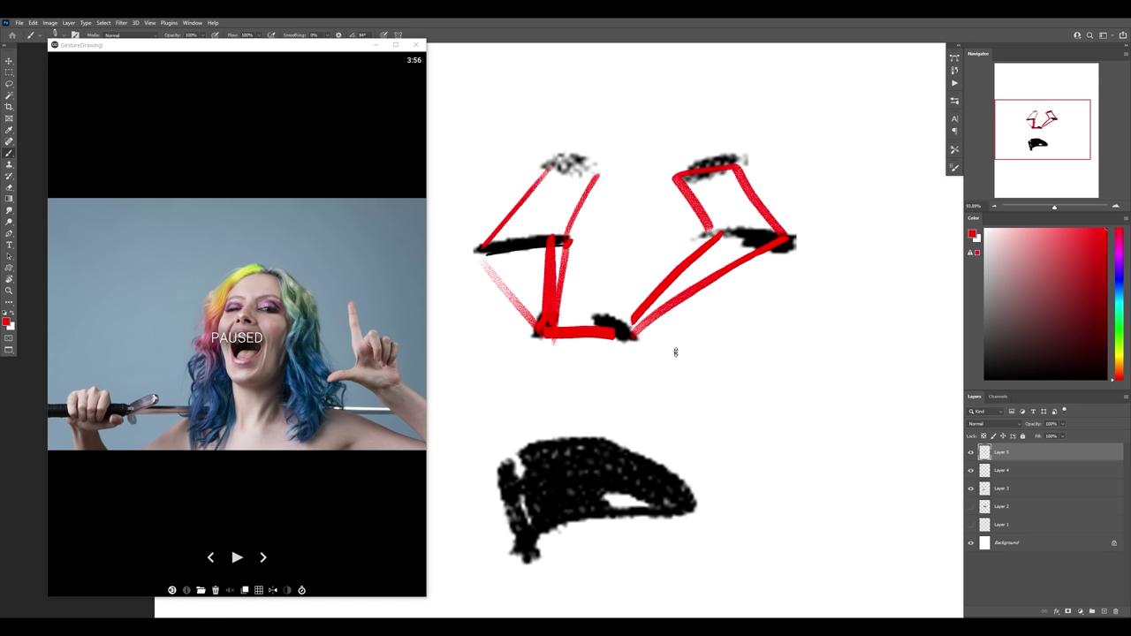
Step: Delete the two linking-line layers and the layer with the traced black features
{"action": "key", "text": "Delete"}
{"action": "key", "text": "Delete"}
{"action": "key", "text": "Delete"}
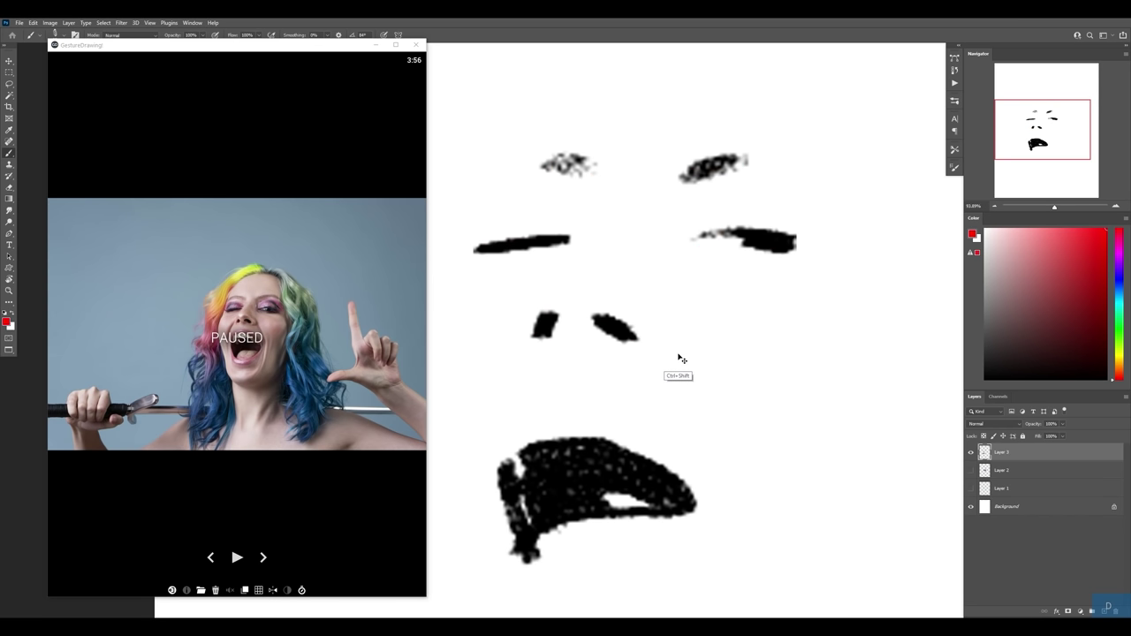
Step: On a new layer, sketch a small tilted head oval in black with curved cross guidelines and a centre line
{"action": "key", "text": "ctrl+shift+alt+n"}
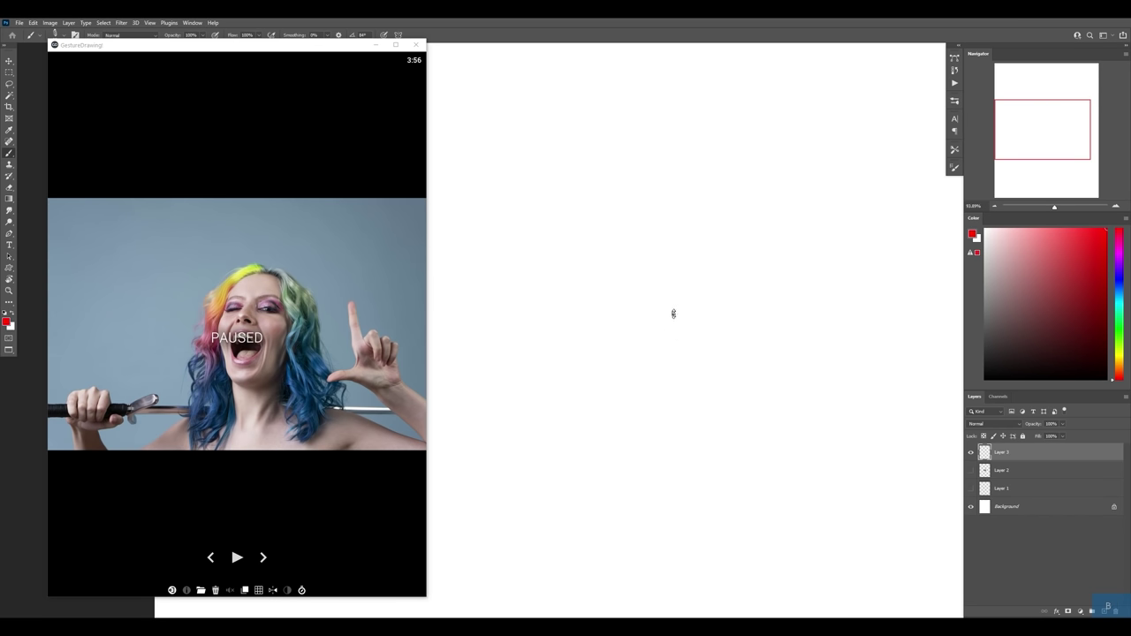
{"action": "mouse_move", "coordinate": [752, 260]}
{"action": "left_mouse_down"}
{"action": "mouse_move", "coordinate": [608, 221]}
{"action": "mouse_move", "coordinate": [696, 184]}
{"action": "mouse_move", "coordinate": [720, 367]}
{"action": "mouse_move", "coordinate": [762, 245]}
{"action": "mouse_move", "coordinate": [716, 227]}
{"action": "left_mouse_up"}
{"action": "key", "text": "ctrl+z"}
{"action": "key", "text": "d"}
{"action": "left_click_drag", "start_coordinate": [594, 254], "coordinate": [727, 290]}
{"action": "left_click_drag", "start_coordinate": [594, 300], "coordinate": [744, 324]}
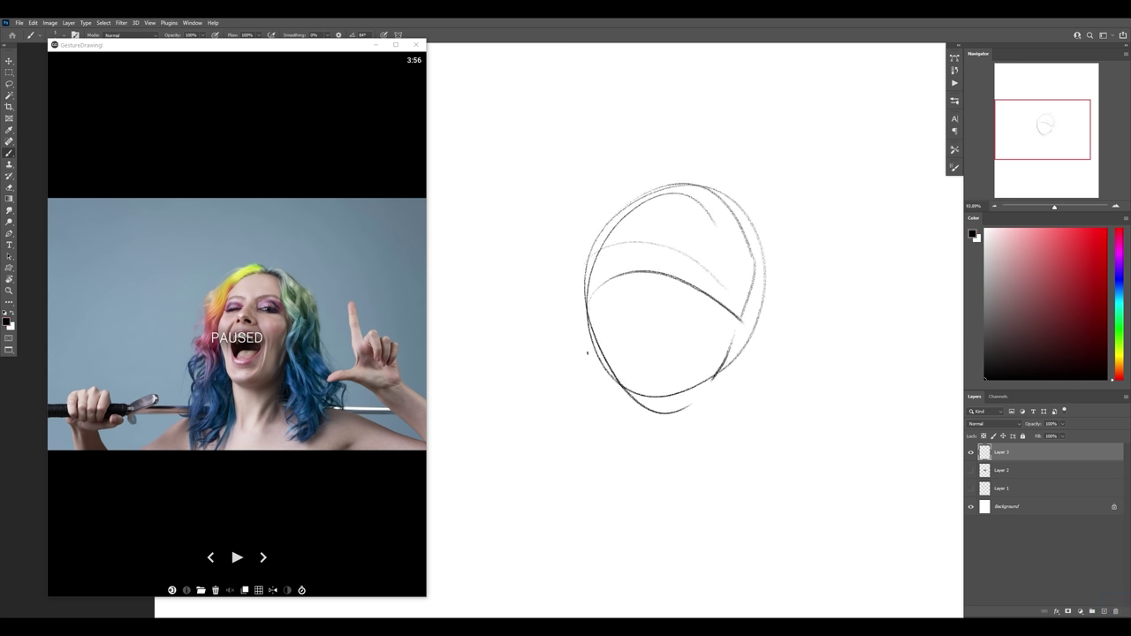
{"action": "left_click_drag", "start_coordinate": [616, 334], "coordinate": [721, 356]}
{"action": "left_click_drag", "start_coordinate": [668, 202], "coordinate": [636, 386]}
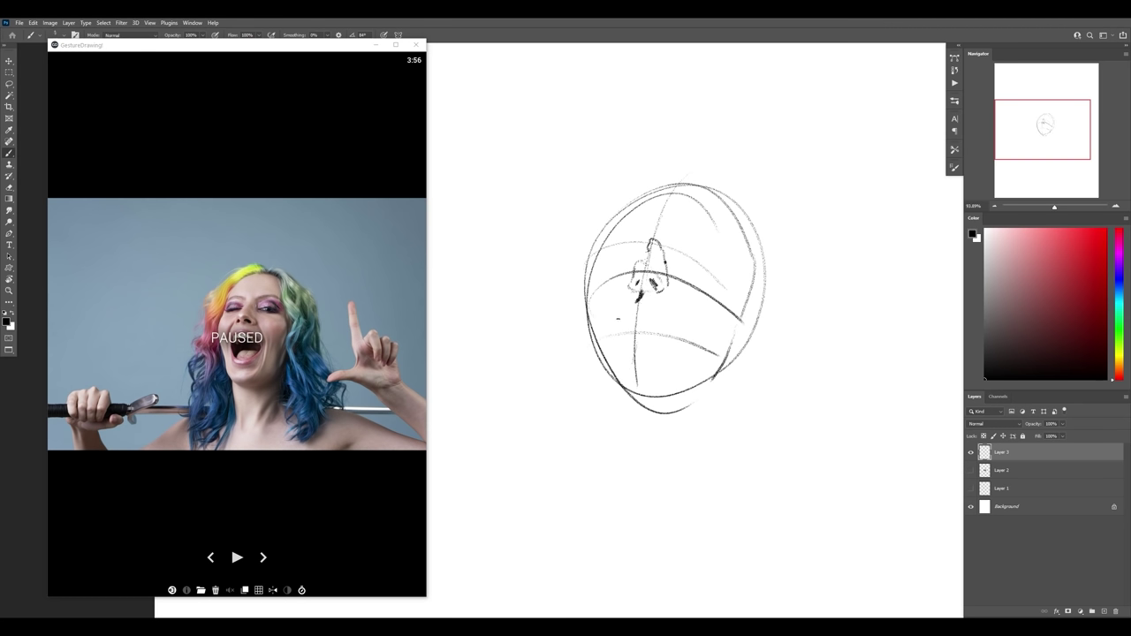
Step: Sketch the nose, eyes, brows and dark open mouth along the small head's curved guidelines
{"action": "mouse_move", "coordinate": [664, 307]}
{"action": "left_mouse_down"}
{"action": "mouse_move", "coordinate": [685, 324]}
{"action": "mouse_move", "coordinate": [640, 293]}
{"action": "left_mouse_up"}
{"action": "left_click_drag", "start_coordinate": [660, 252], "coordinate": [672, 285]}
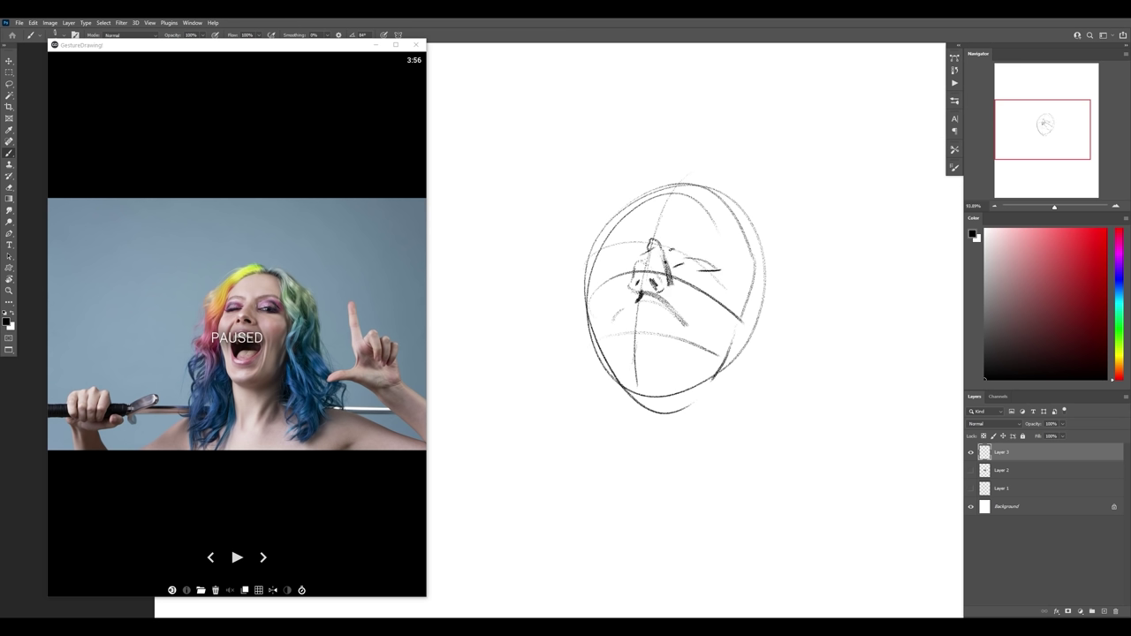
{"action": "left_click_drag", "start_coordinate": [670, 242], "coordinate": [711, 236]}
{"action": "mouse_move", "coordinate": [611, 235]}
{"action": "left_mouse_down"}
{"action": "mouse_move", "coordinate": [596, 272]}
{"action": "mouse_move", "coordinate": [631, 266]}
{"action": "left_mouse_up"}
{"action": "mouse_move", "coordinate": [622, 324]}
{"action": "left_mouse_down"}
{"action": "mouse_move", "coordinate": [648, 319]}
{"action": "mouse_move", "coordinate": [637, 356]}
{"action": "left_mouse_up"}
{"action": "mouse_move", "coordinate": [652, 342]}
{"action": "left_mouse_down"}
{"action": "mouse_move", "coordinate": [682, 349]}
{"action": "mouse_move", "coordinate": [681, 338]}
{"action": "mouse_move", "coordinate": [683, 350]}
{"action": "mouse_move", "coordinate": [654, 325]}
{"action": "mouse_move", "coordinate": [633, 346]}
{"action": "mouse_move", "coordinate": [671, 336]}
{"action": "mouse_move", "coordinate": [672, 300]}
{"action": "mouse_move", "coordinate": [680, 308]}
{"action": "mouse_move", "coordinate": [640, 363]}
{"action": "left_mouse_up"}
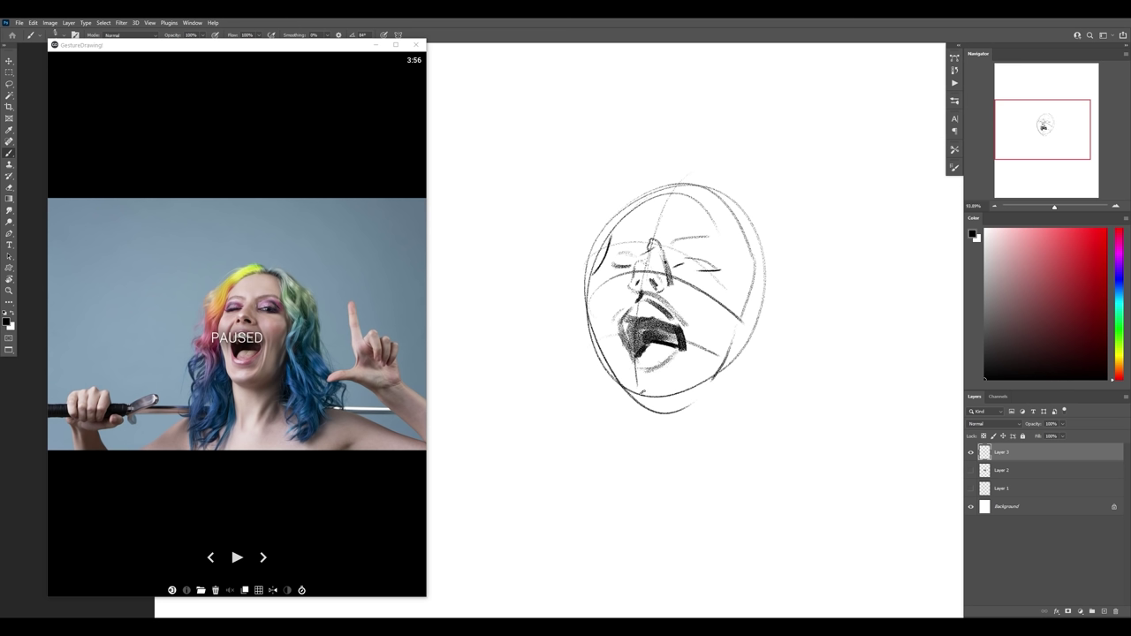
Step: Thicken the jawline under the small head's chin and shade the side of the jaw
{"action": "mouse_move", "coordinate": [624, 403]}
{"action": "left_mouse_down"}
{"action": "mouse_move", "coordinate": [717, 376]}
{"action": "mouse_move", "coordinate": [684, 402]}
{"action": "mouse_move", "coordinate": [745, 363]}
{"action": "left_mouse_up"}
{"action": "left_click_drag", "start_coordinate": [749, 315], "coordinate": [720, 374]}
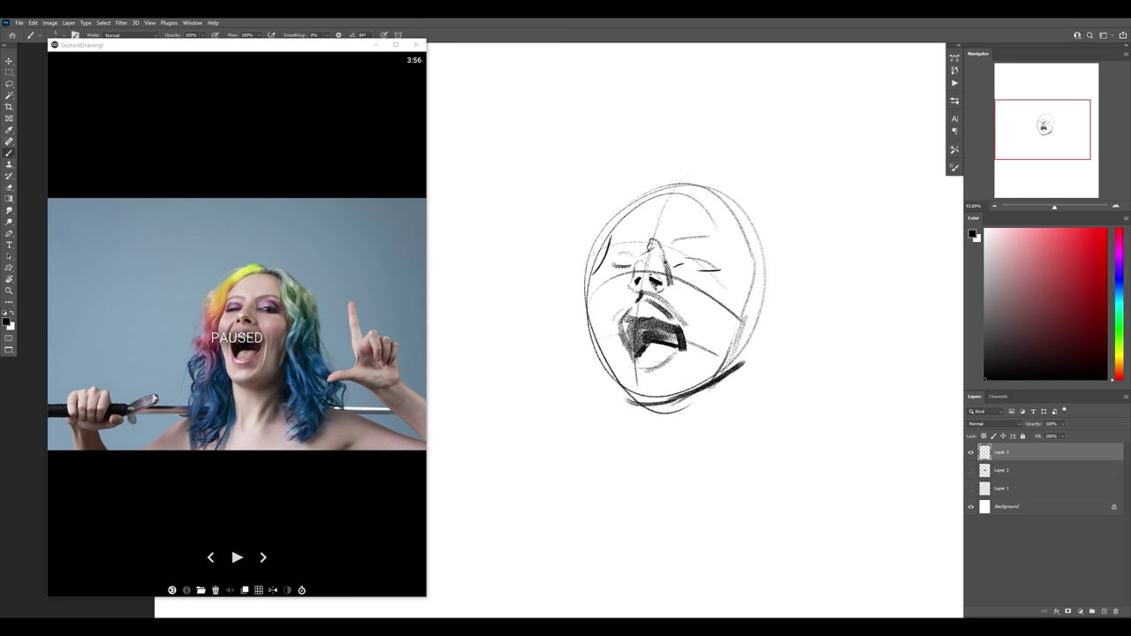
{"action": "mouse_move", "coordinate": [591, 295]}
{"action": "left_mouse_down"}
{"action": "mouse_move", "coordinate": [599, 238]}
{"action": "mouse_move", "coordinate": [621, 205]}
{"action": "mouse_move", "coordinate": [735, 252]}
{"action": "left_mouse_up"}
Step: Hide the small head sketch, show the original head drawing on Layer 1 and delete Layer 2
{"action": "left_click", "coordinate": [970, 452]}
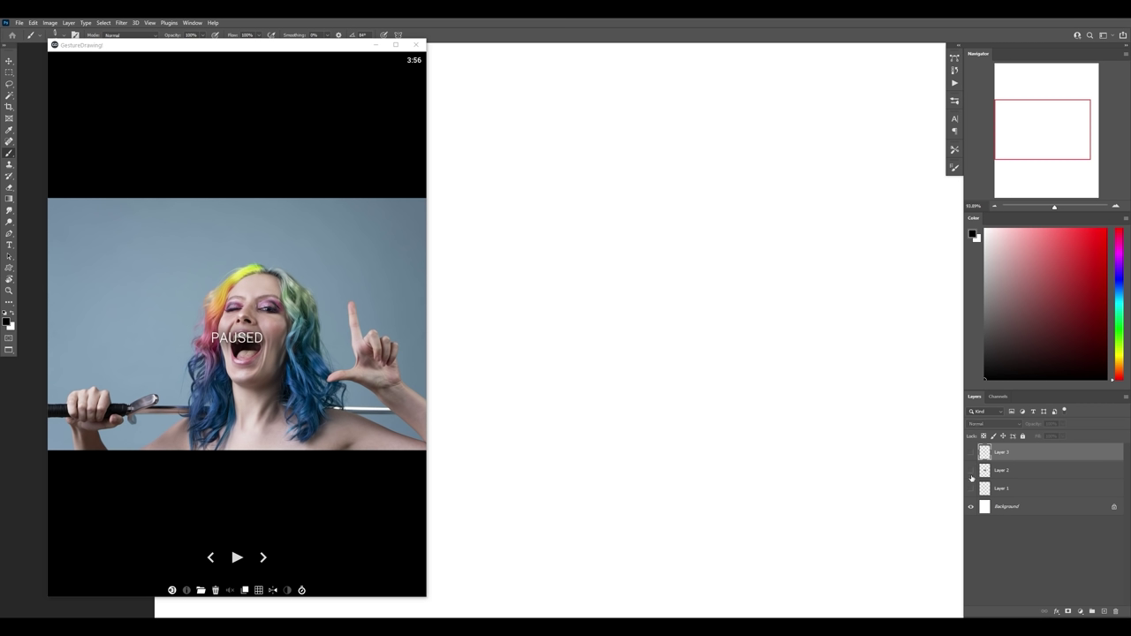
{"action": "left_click", "coordinate": [970, 470]}
{"action": "left_click", "coordinate": [971, 470]}
{"action": "left_click", "coordinate": [971, 489]}
{"action": "left_click", "coordinate": [1014, 474]}
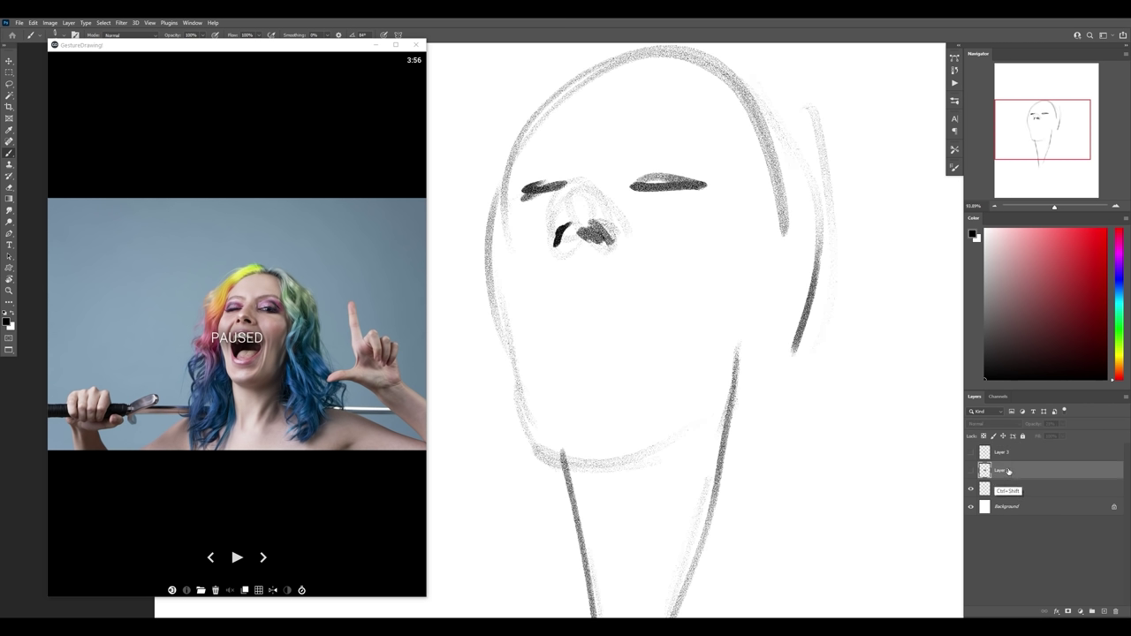
{"action": "key", "text": "Delete"}
Step: Resume the timer of the reference photo session and return to the original head drawing
{"action": "left_click", "coordinate": [236, 557]}
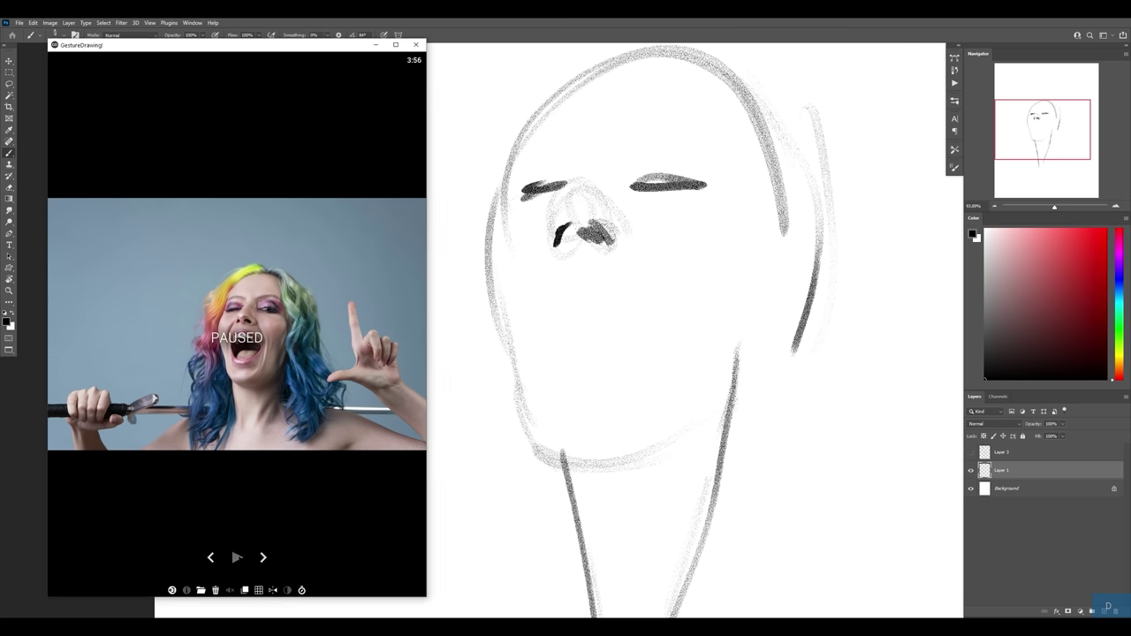
{"action": "left_click", "coordinate": [749, 343]}
{"action": "key", "text": "z"}
{"action": "left_click_drag", "start_coordinate": [749, 342], "coordinate": [714, 342]}
{"action": "left_click_drag", "start_coordinate": [738, 319], "coordinate": [749, 401]}
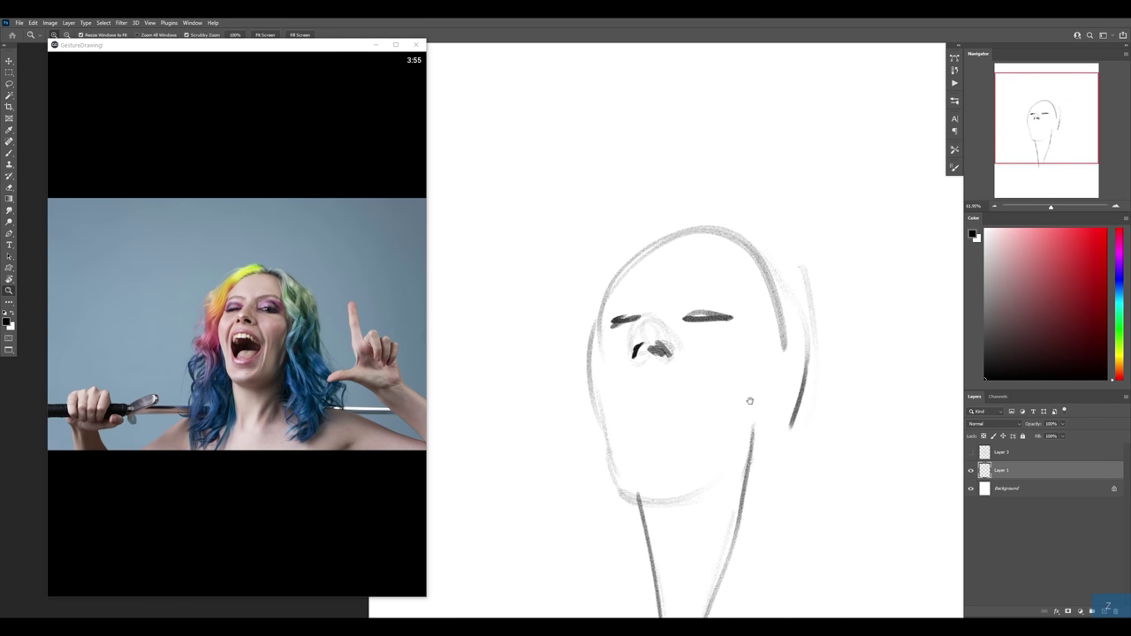
Step: Try linking the nostril to both ends of the open eye with black lines, and undo them
{"action": "key", "text": "b"}
{"action": "mouse_move", "coordinate": [639, 325]}
{"action": "left_mouse_down"}
{"action": "mouse_move", "coordinate": [669, 326]}
{"action": "mouse_move", "coordinate": [634, 363]}
{"action": "mouse_move", "coordinate": [654, 314]}
{"action": "left_mouse_up"}
{"action": "key", "text": "ctrl+z"}
{"action": "mouse_move", "coordinate": [683, 360]}
{"action": "left_mouse_down"}
{"action": "mouse_move", "coordinate": [702, 318]}
{"action": "mouse_move", "coordinate": [772, 320]}
{"action": "mouse_move", "coordinate": [685, 352]}
{"action": "left_mouse_up"}
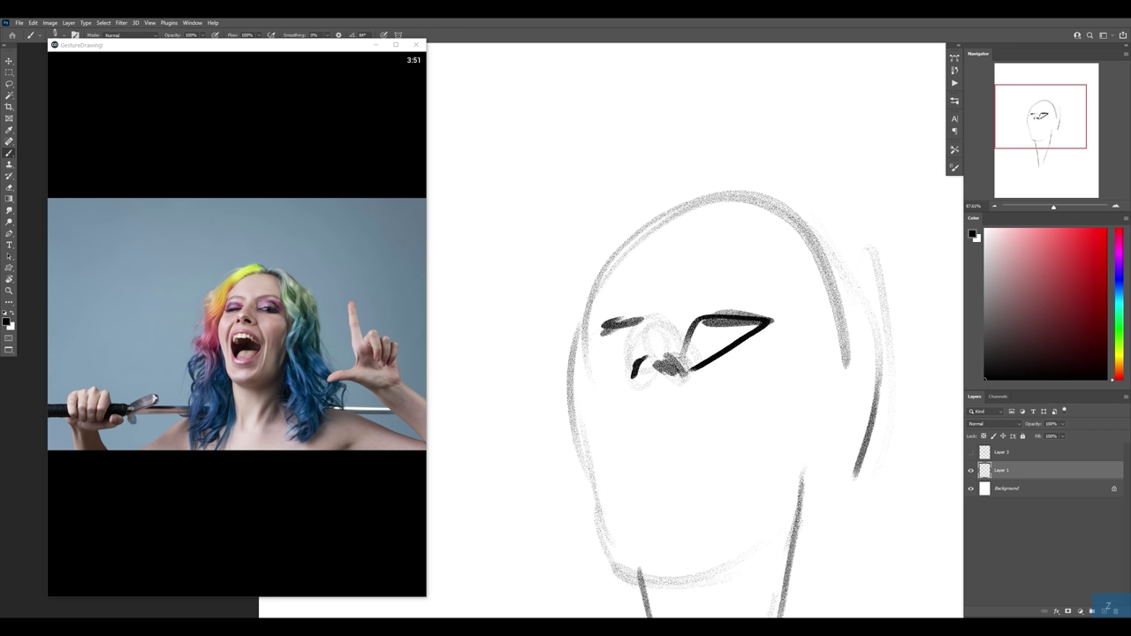
{"action": "key", "text": "ctrl+z"}
{"action": "key", "text": "ctrl+z"}
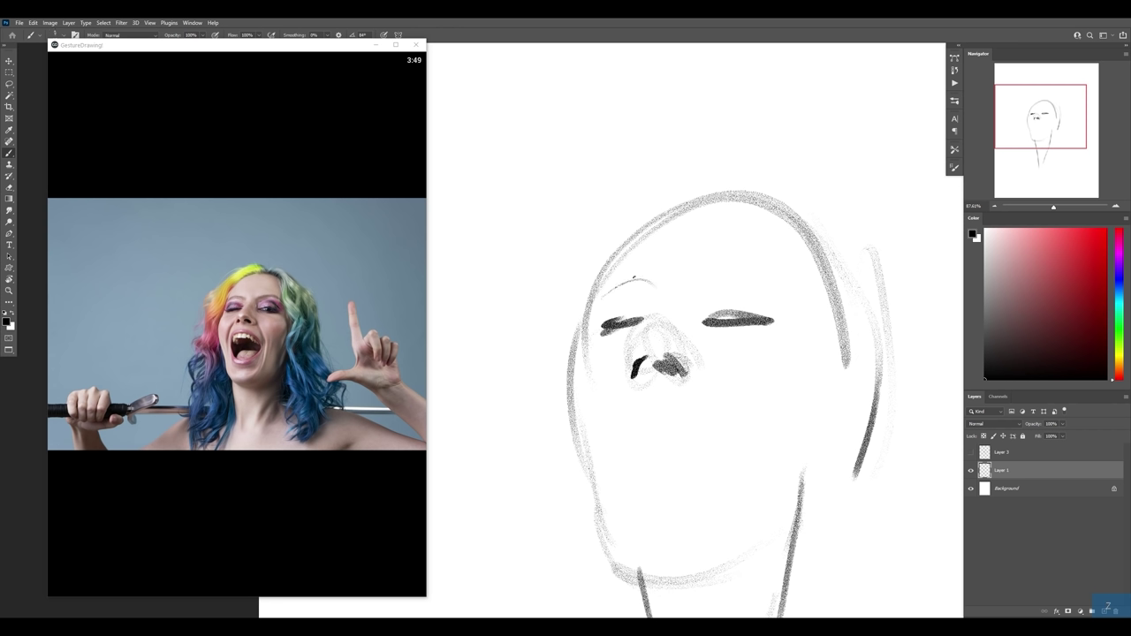
Step: Sketch the brow curve over the winking eye, shade the nose bridge and darken both nostrils
{"action": "mouse_move", "coordinate": [608, 290]}
{"action": "left_mouse_down"}
{"action": "mouse_move", "coordinate": [629, 280]}
{"action": "mouse_move", "coordinate": [647, 319]}
{"action": "left_mouse_up"}
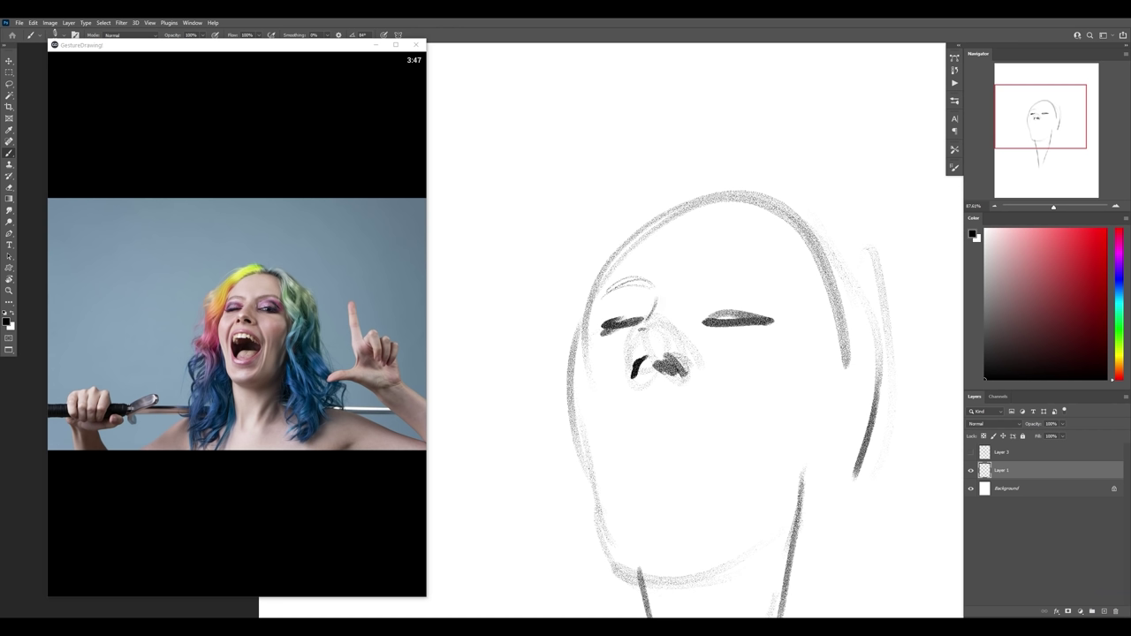
{"action": "mouse_move", "coordinate": [649, 359]}
{"action": "left_mouse_down"}
{"action": "mouse_move", "coordinate": [648, 388]}
{"action": "mouse_move", "coordinate": [685, 374]}
{"action": "mouse_move", "coordinate": [665, 367]}
{"action": "left_mouse_up"}
{"action": "key", "text": "ctrl+z"}
{"action": "mouse_move", "coordinate": [701, 291]}
{"action": "left_mouse_down"}
{"action": "mouse_move", "coordinate": [705, 330]}
{"action": "mouse_move", "coordinate": [685, 318]}
{"action": "mouse_move", "coordinate": [679, 333]}
{"action": "mouse_move", "coordinate": [682, 320]}
{"action": "mouse_move", "coordinate": [643, 327]}
{"action": "mouse_move", "coordinate": [676, 309]}
{"action": "mouse_move", "coordinate": [706, 334]}
{"action": "left_mouse_up"}
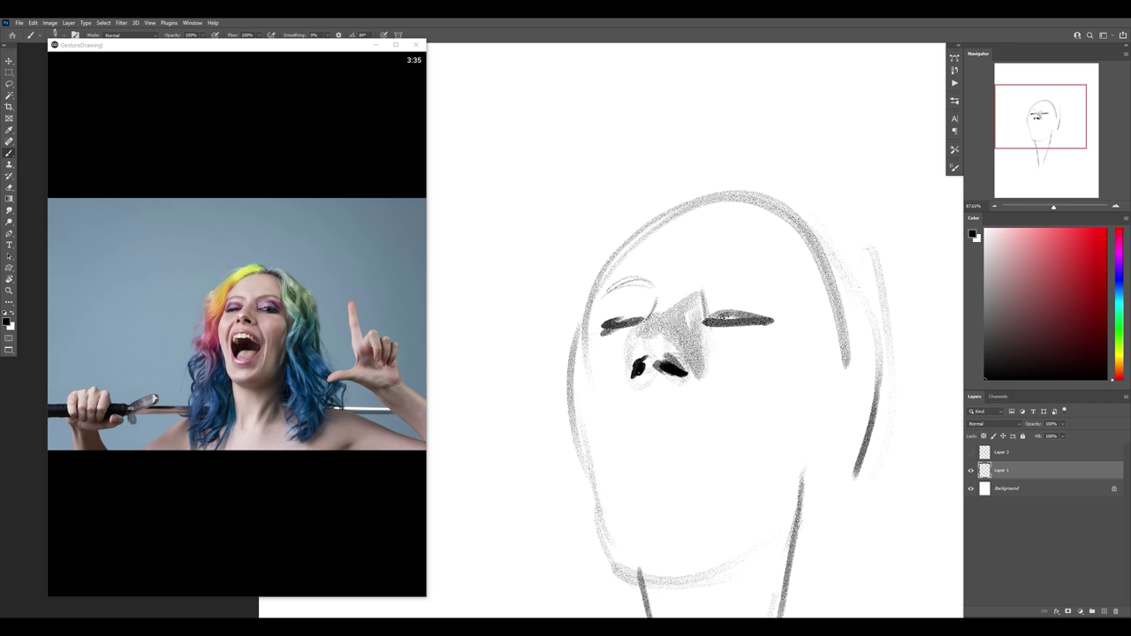
Step: Draw the brow and lid folds above the eyes and fill in the dark shape of the open eye
{"action": "left_click_drag", "start_coordinate": [698, 281], "coordinate": [771, 274]}
{"action": "mouse_move", "coordinate": [711, 299]}
{"action": "left_mouse_down"}
{"action": "mouse_move", "coordinate": [763, 290]}
{"action": "mouse_move", "coordinate": [787, 314]}
{"action": "mouse_move", "coordinate": [733, 319]}
{"action": "mouse_move", "coordinate": [786, 308]}
{"action": "left_mouse_up"}
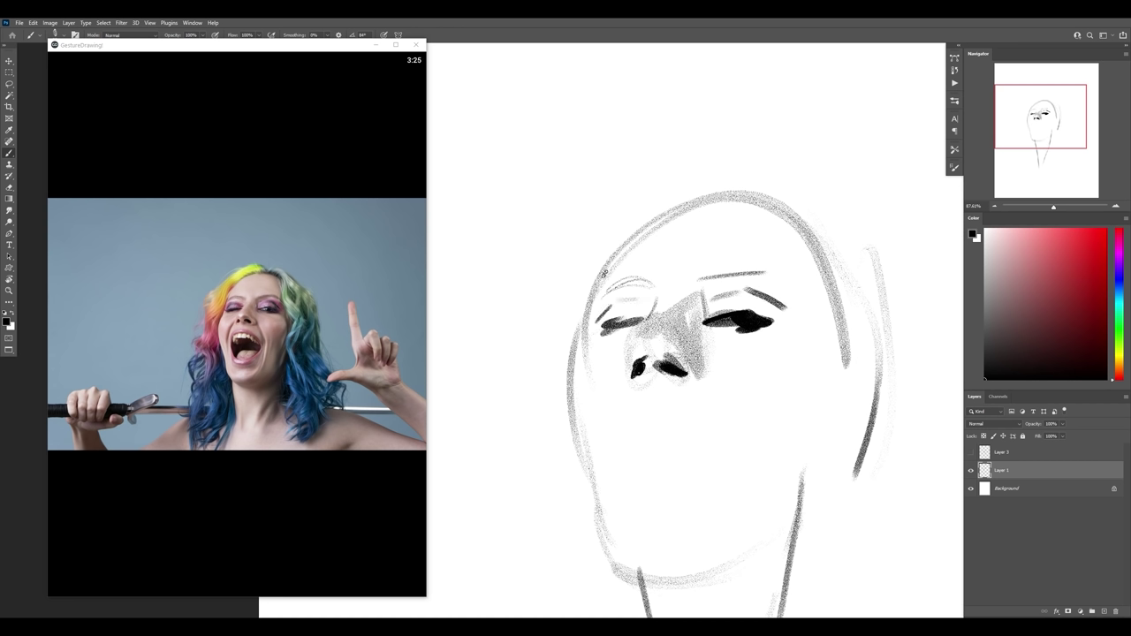
{"action": "left_click_drag", "start_coordinate": [594, 326], "coordinate": [609, 311]}
{"action": "key", "text": "e"}
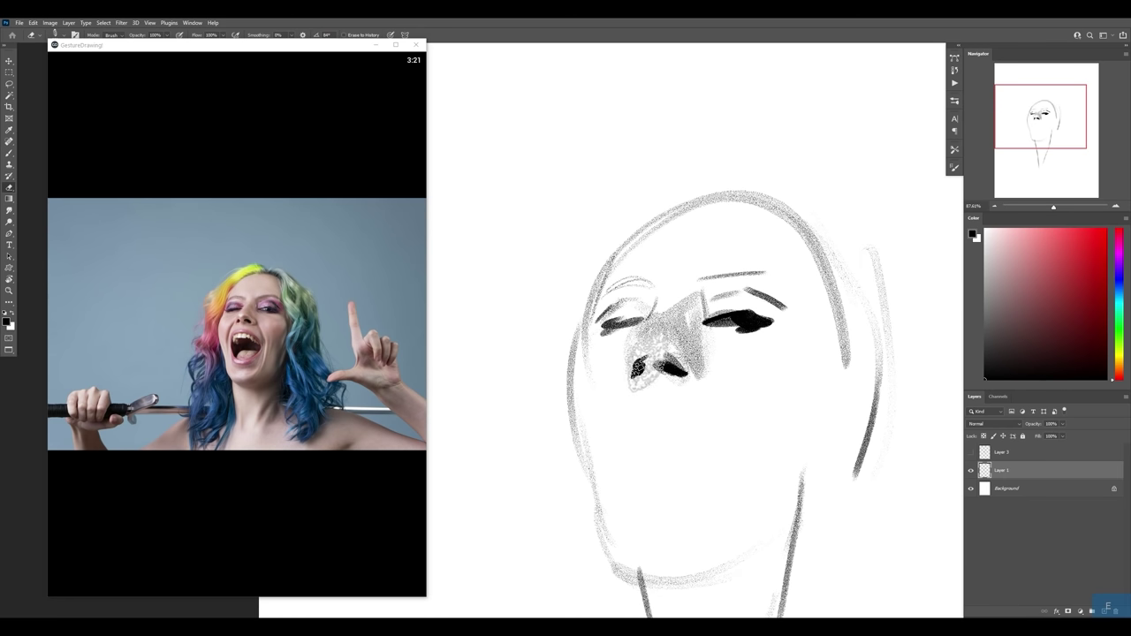
{"action": "key", "text": "b"}
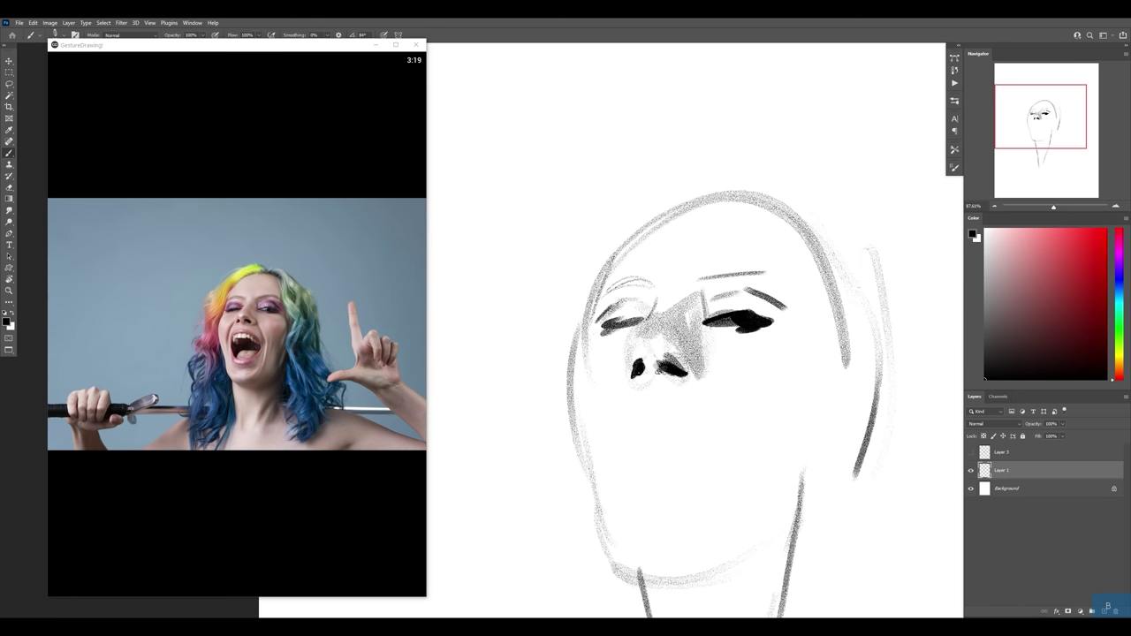
Step: Briefly show the small head sketch on Layer 3 for comparison and delete that layer
{"action": "left_click_drag", "start_coordinate": [814, 362], "coordinate": [784, 363]}
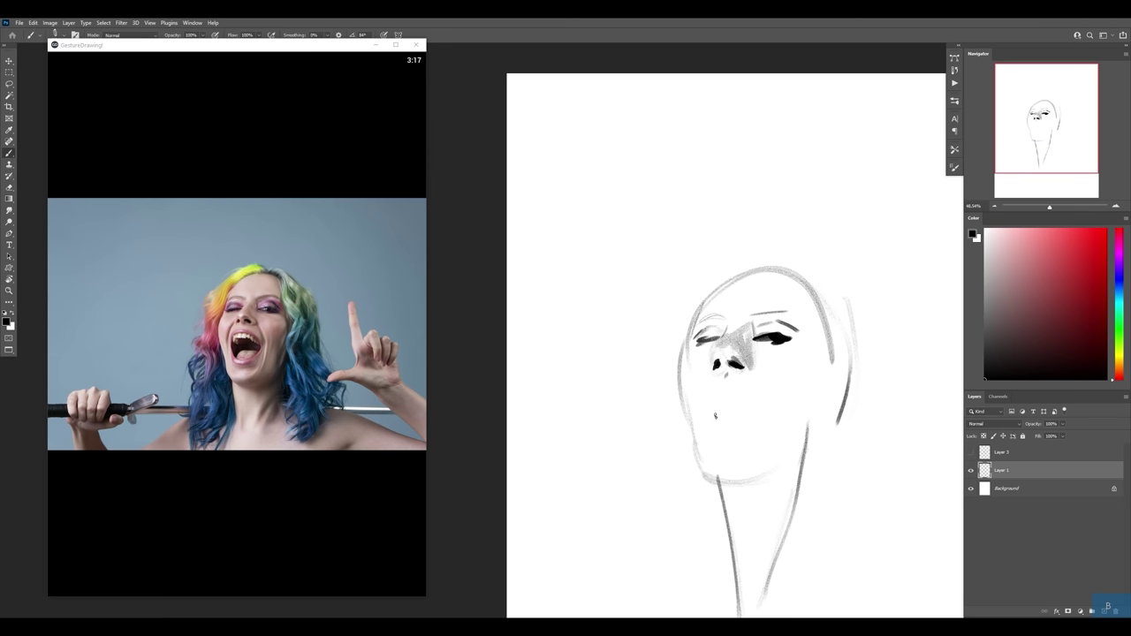
{"action": "mouse_move", "coordinate": [234, 353]}
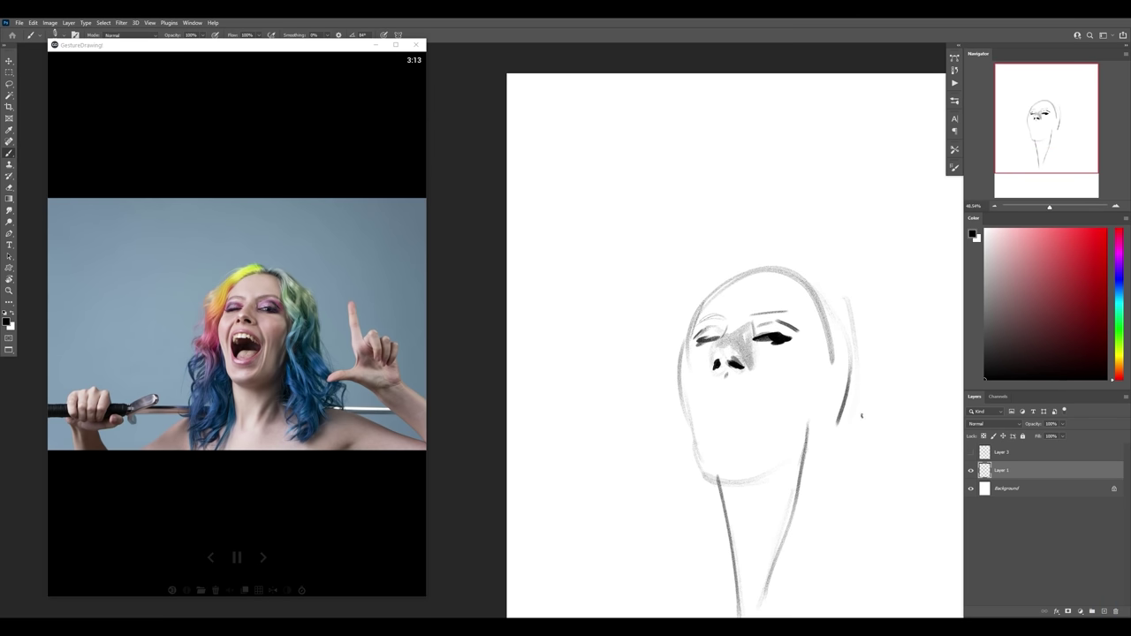
{"action": "left_click", "coordinate": [971, 452]}
{"action": "left_click", "coordinate": [972, 452]}
{"action": "left_click", "coordinate": [971, 453]}
{"action": "left_click", "coordinate": [1001, 456]}
{"action": "key", "text": "Delete"}
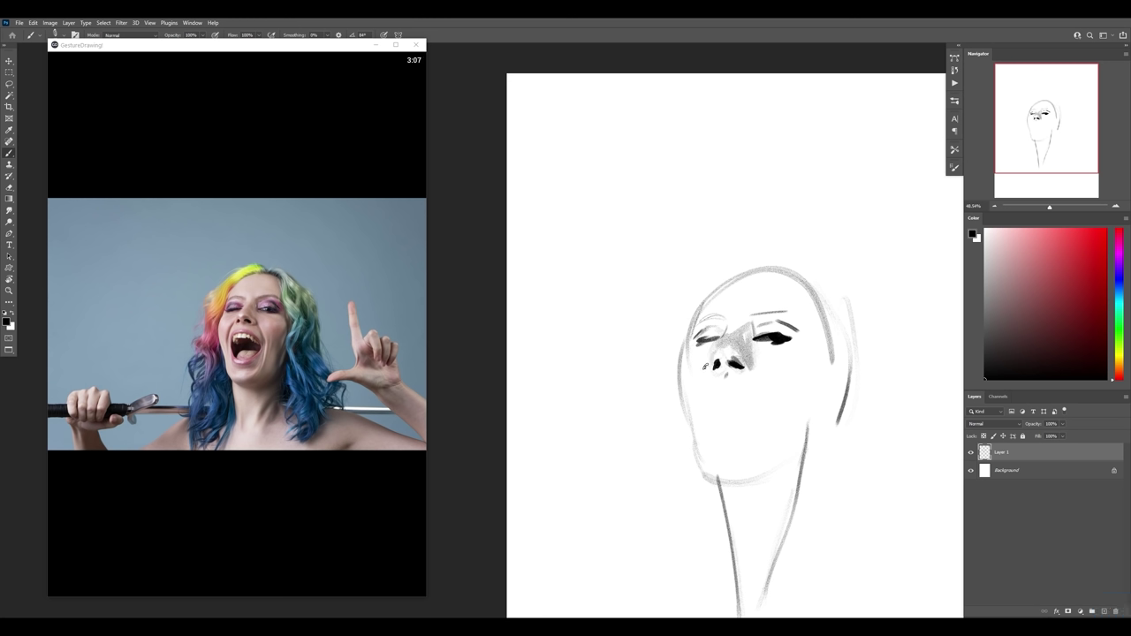
Step: Draw the wide open mouth below the nose with a dark interior, shaded upper lip and curved lower lip
{"action": "mouse_move", "coordinate": [222, 344]}
{"action": "left_click_drag", "start_coordinate": [708, 392], "coordinate": [722, 431]}
{"action": "key", "text": "ctrl+z"}
{"action": "mouse_move", "coordinate": [707, 387]}
{"action": "left_mouse_down"}
{"action": "mouse_move", "coordinate": [712, 427]}
{"action": "mouse_move", "coordinate": [713, 390]}
{"action": "mouse_move", "coordinate": [724, 388]}
{"action": "mouse_move", "coordinate": [760, 410]}
{"action": "left_mouse_up"}
{"action": "mouse_move", "coordinate": [714, 397]}
{"action": "left_mouse_down"}
{"action": "mouse_move", "coordinate": [759, 410]}
{"action": "mouse_move", "coordinate": [714, 422]}
{"action": "mouse_move", "coordinate": [751, 408]}
{"action": "mouse_move", "coordinate": [732, 409]}
{"action": "left_mouse_up"}
{"action": "mouse_move", "coordinate": [714, 385]}
{"action": "left_mouse_down"}
{"action": "mouse_move", "coordinate": [735, 378]}
{"action": "mouse_move", "coordinate": [711, 386]}
{"action": "mouse_move", "coordinate": [767, 413]}
{"action": "left_mouse_up"}
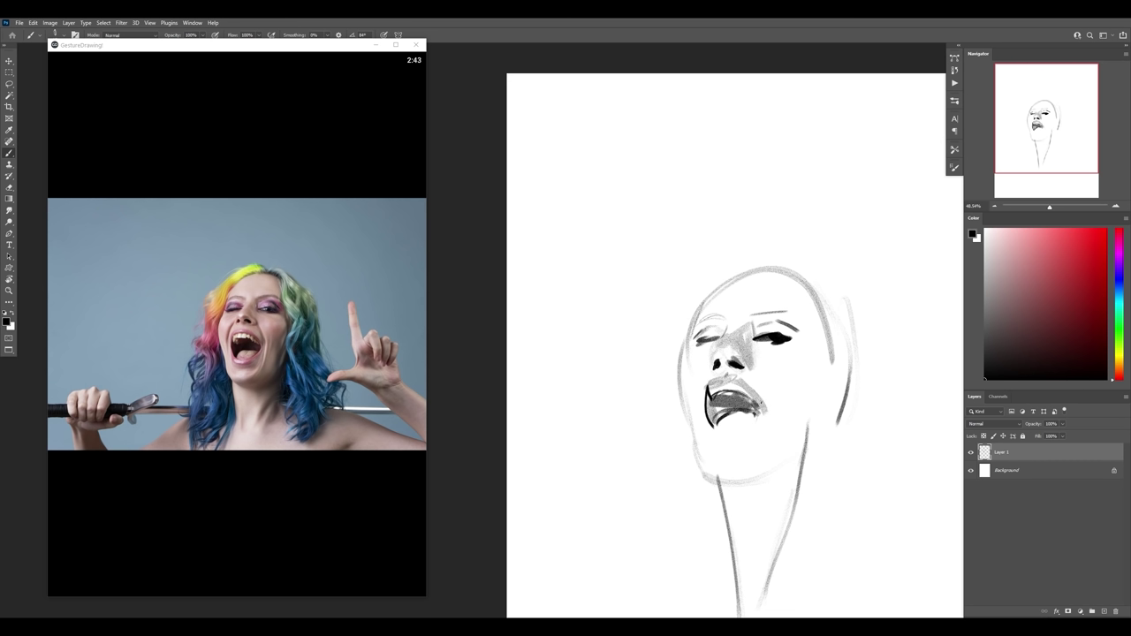
{"action": "mouse_move", "coordinate": [758, 413]}
{"action": "left_mouse_down"}
{"action": "mouse_move", "coordinate": [735, 439]}
{"action": "mouse_move", "coordinate": [722, 437]}
{"action": "mouse_move", "coordinate": [750, 441]}
{"action": "left_mouse_up"}
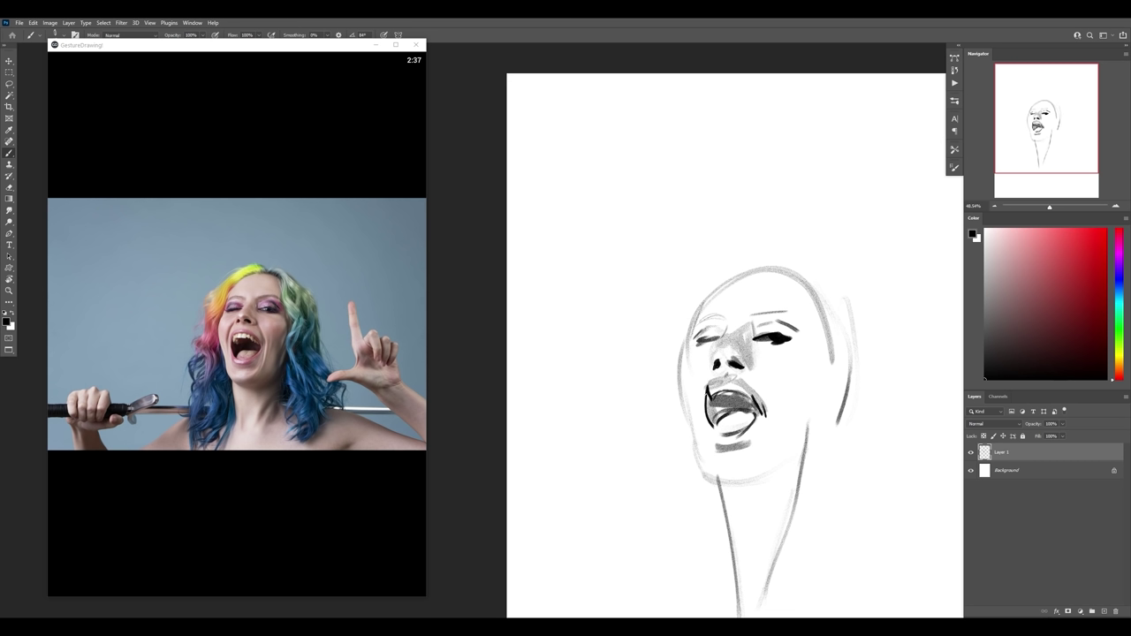
Step: Darken the upper lip and shift the base of the nose slightly upward using a lasso selection
{"action": "left_click_drag", "start_coordinate": [751, 396], "coordinate": [735, 382]}
{"action": "key", "text": "l"}
{"action": "mouse_move", "coordinate": [703, 374]}
{"action": "left_mouse_down"}
{"action": "mouse_move", "coordinate": [713, 356]}
{"action": "mouse_move", "coordinate": [737, 353]}
{"action": "mouse_move", "coordinate": [755, 386]}
{"action": "mouse_move", "coordinate": [740, 367]}
{"action": "left_mouse_up"}
{"action": "key", "text": "ctrl+d"}
{"action": "key", "text": "b"}
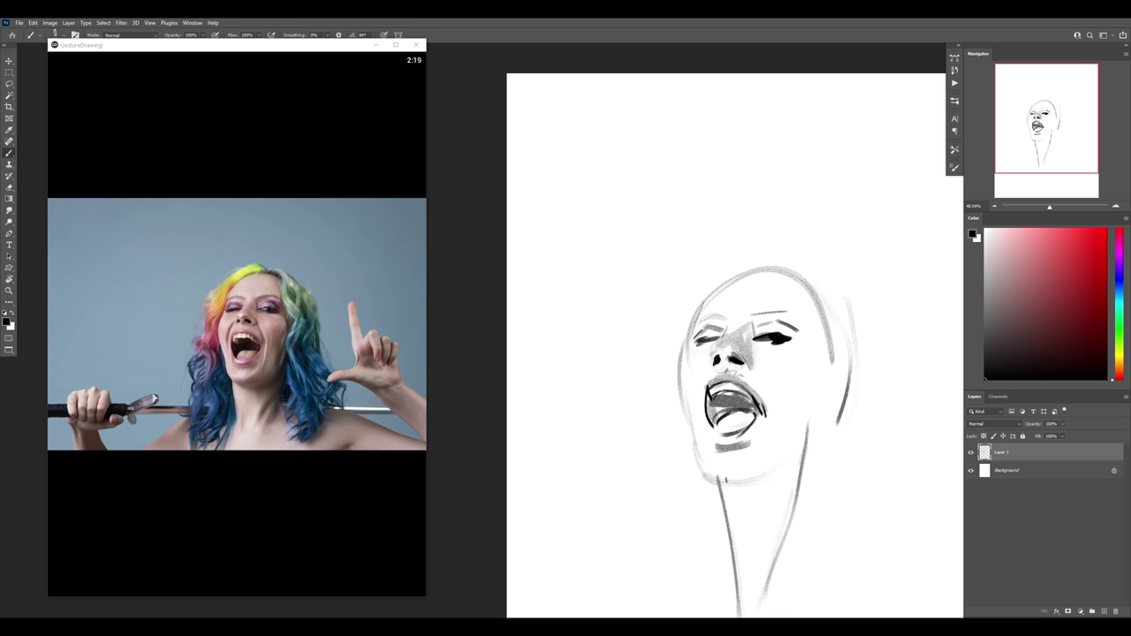
Step: Redraw the jawline in darker strokes from the chin up along the side of the face
{"action": "mouse_move", "coordinate": [720, 482]}
{"action": "left_mouse_down"}
{"action": "mouse_move", "coordinate": [788, 470]}
{"action": "mouse_move", "coordinate": [838, 387]}
{"action": "mouse_move", "coordinate": [811, 451]}
{"action": "left_mouse_up"}
{"action": "left_click_drag", "start_coordinate": [828, 354], "coordinate": [811, 451]}
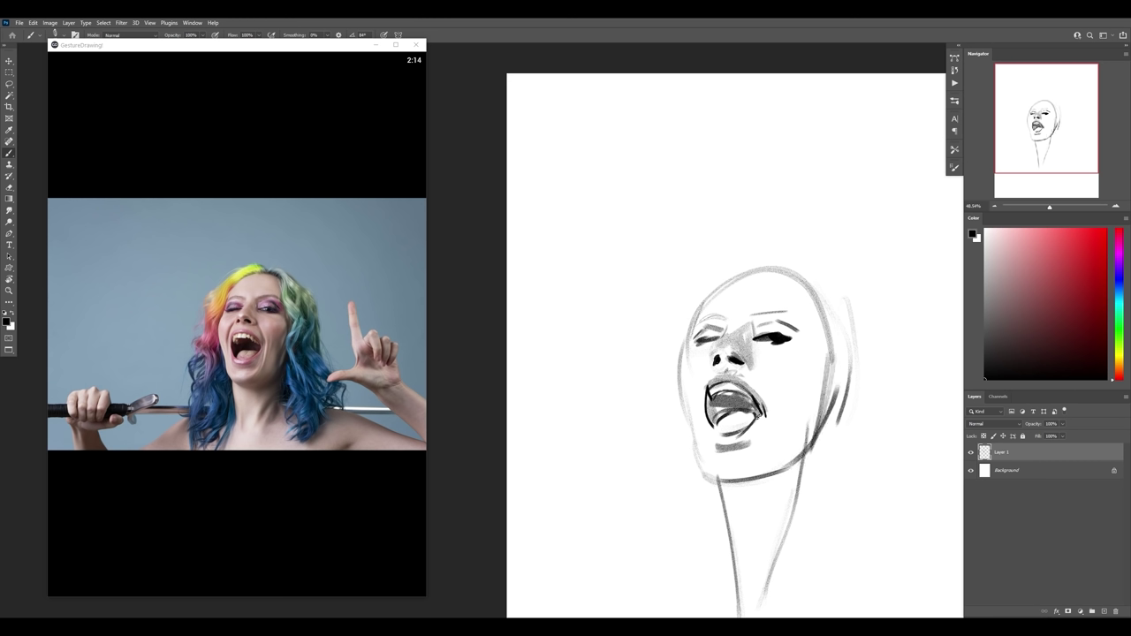
{"action": "left_click_drag", "start_coordinate": [762, 414], "coordinate": [735, 438]}
Step: Draw a downward arrow on the cheek marking the jaw's drop, and undo it
{"action": "mouse_move", "coordinate": [786, 400]}
{"action": "left_mouse_down"}
{"action": "mouse_move", "coordinate": [780, 452]}
{"action": "mouse_move", "coordinate": [792, 429]}
{"action": "left_mouse_up"}
{"action": "mouse_move", "coordinate": [712, 282]}
{"action": "left_mouse_down"}
{"action": "mouse_move", "coordinate": [645, 284]}
{"action": "mouse_move", "coordinate": [626, 382]}
{"action": "mouse_move", "coordinate": [661, 447]}
{"action": "left_mouse_up"}
{"action": "key", "text": "ctrl+z"}
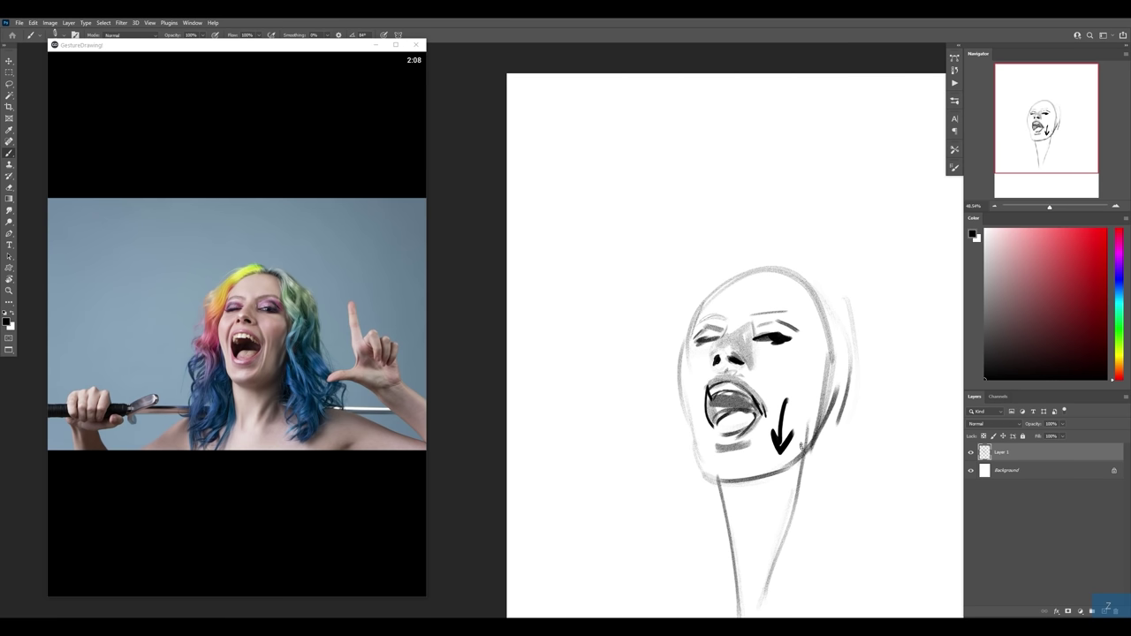
Step: Draw the cheek folds beside the mouth, shade the lower jaw and accent the mouth corners
{"action": "mouse_move", "coordinate": [786, 401]}
{"action": "left_mouse_down"}
{"action": "mouse_move", "coordinate": [778, 459]}
{"action": "mouse_move", "coordinate": [831, 408]}
{"action": "mouse_move", "coordinate": [790, 451]}
{"action": "mouse_move", "coordinate": [809, 380]}
{"action": "left_mouse_up"}
{"action": "left_click_drag", "start_coordinate": [770, 433], "coordinate": [773, 380]}
{"action": "mouse_move", "coordinate": [773, 380]}
{"action": "left_mouse_down"}
{"action": "mouse_move", "coordinate": [770, 433]}
{"action": "mouse_move", "coordinate": [766, 415]}
{"action": "left_mouse_up"}
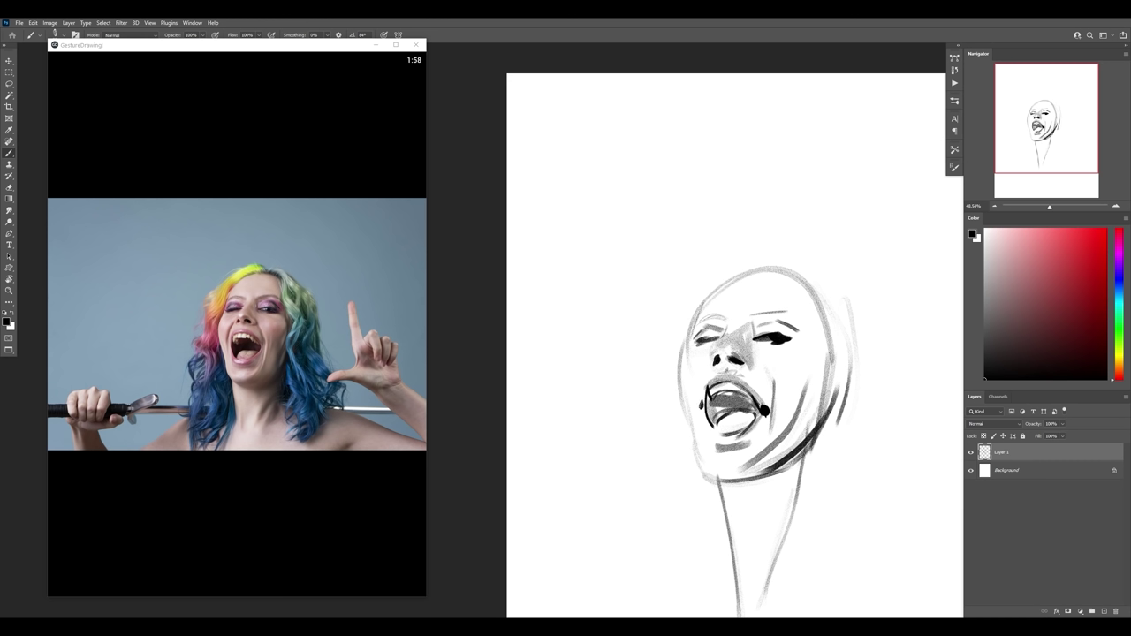
{"action": "key", "text": "ctrl+z"}
Step: Outline the hair around the head and paint dark wavy strands falling on both sides of the face and neck
{"action": "left_click_drag", "start_coordinate": [714, 290], "coordinate": [795, 269]}
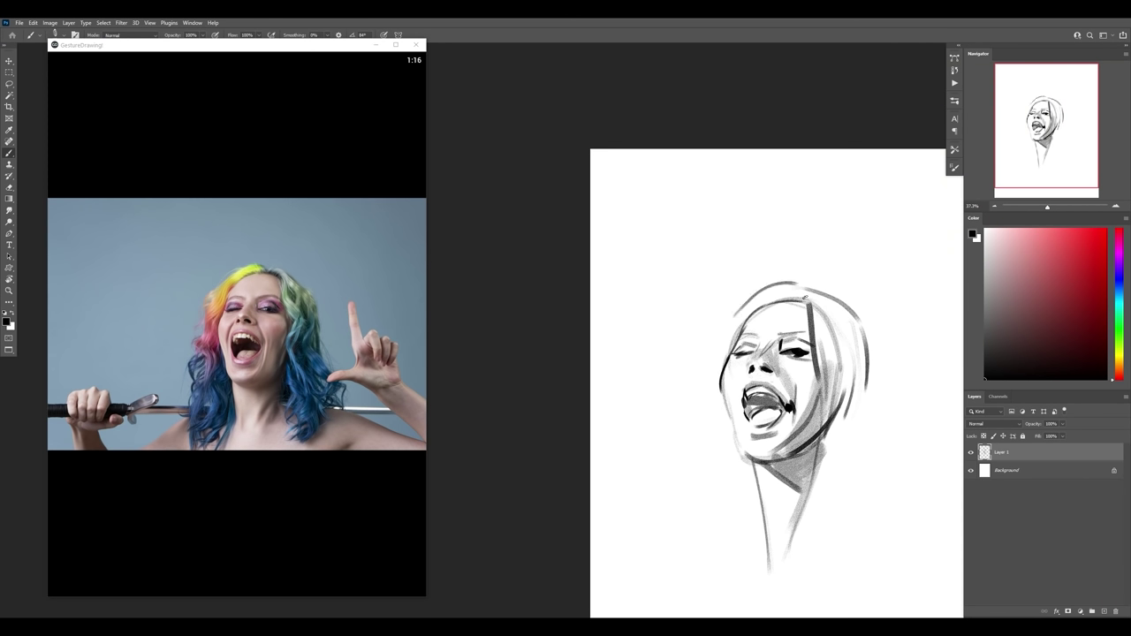
{"action": "left_click_drag", "start_coordinate": [698, 323], "coordinate": [707, 398]}
{"action": "left_click_drag", "start_coordinate": [707, 388], "coordinate": [708, 477]}
{"action": "mouse_move", "coordinate": [721, 320]}
{"action": "left_mouse_down"}
{"action": "mouse_move", "coordinate": [753, 332]}
{"action": "mouse_move", "coordinate": [793, 429]}
{"action": "left_mouse_up"}
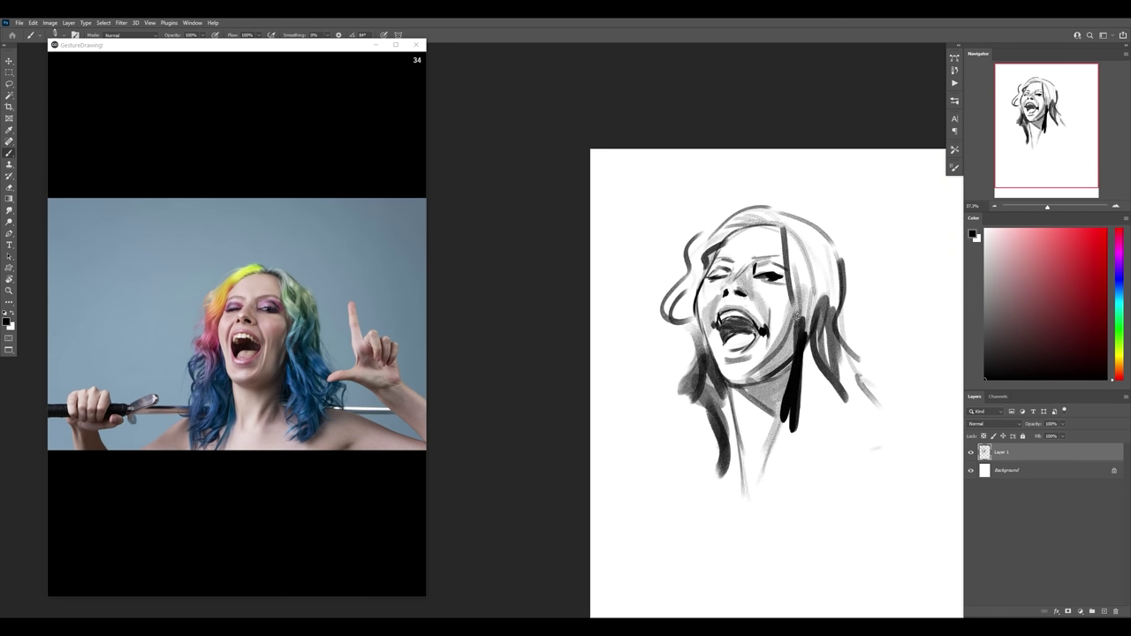
{"action": "left_click_drag", "start_coordinate": [802, 310], "coordinate": [832, 424]}
{"action": "left_click_drag", "start_coordinate": [674, 350], "coordinate": [686, 477]}
{"action": "left_click_drag", "start_coordinate": [718, 424], "coordinate": [725, 491]}
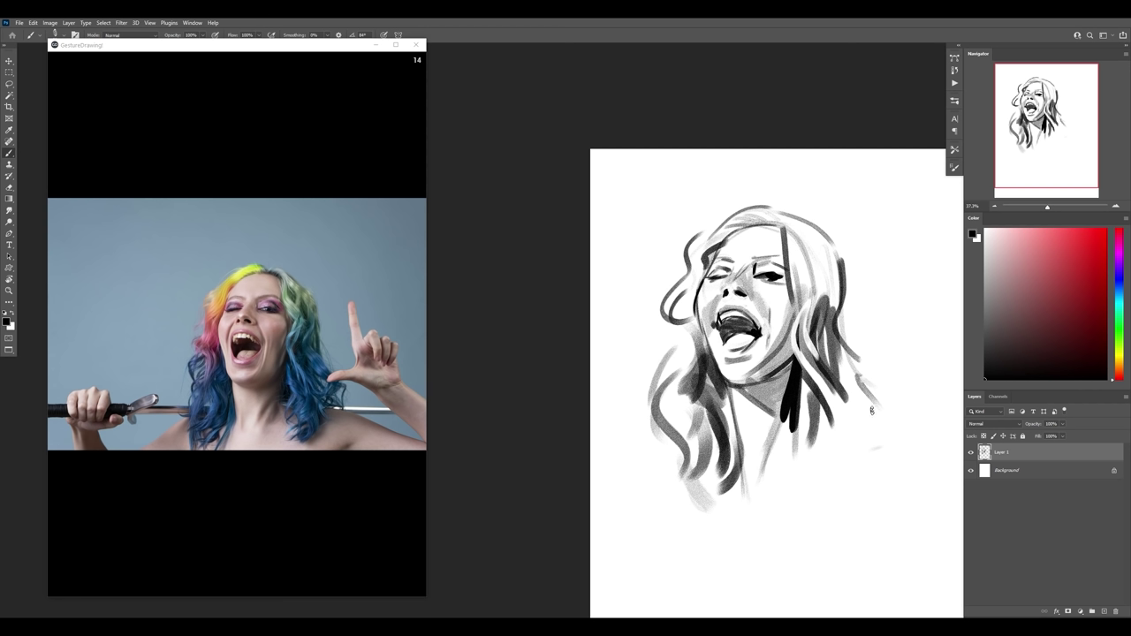
Step: Extend the hair with long dark wavy strands below the far side of the neck to finish the open-mouthed head sketch
{"action": "mouse_move", "coordinate": [872, 410]}
{"action": "left_mouse_down"}
{"action": "mouse_move", "coordinate": [875, 456]}
{"action": "mouse_move", "coordinate": [853, 450]}
{"action": "left_mouse_up"}
{"action": "mouse_move", "coordinate": [828, 422]}
{"action": "left_mouse_down"}
{"action": "mouse_move", "coordinate": [818, 468]}
{"action": "mouse_move", "coordinate": [845, 513]}
{"action": "mouse_move", "coordinate": [810, 522]}
{"action": "left_mouse_up"}
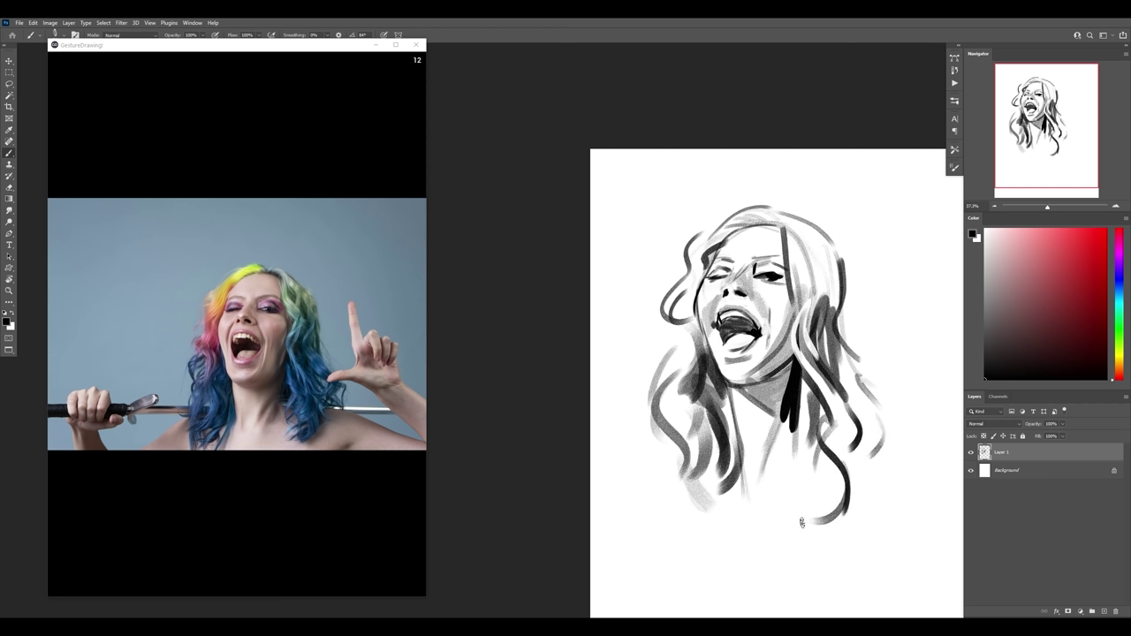
{"action": "left_click_drag", "start_coordinate": [820, 452], "coordinate": [805, 533]}
{"action": "left_click_drag", "start_coordinate": [811, 405], "coordinate": [823, 465]}
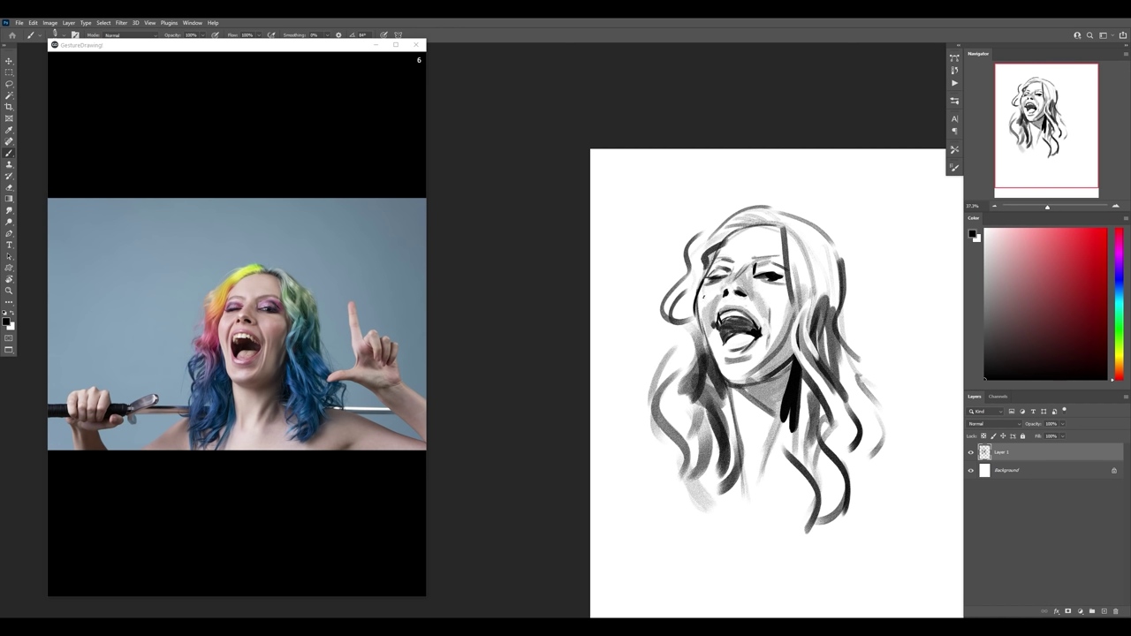
{"action": "key", "text": "z"}
{"action": "mouse_move", "coordinate": [783, 312]}
{"action": "left_mouse_down"}
{"action": "mouse_move", "coordinate": [714, 317]}
{"action": "mouse_move", "coordinate": [770, 320]}
{"action": "left_mouse_up"}
{"action": "key", "text": "b"}
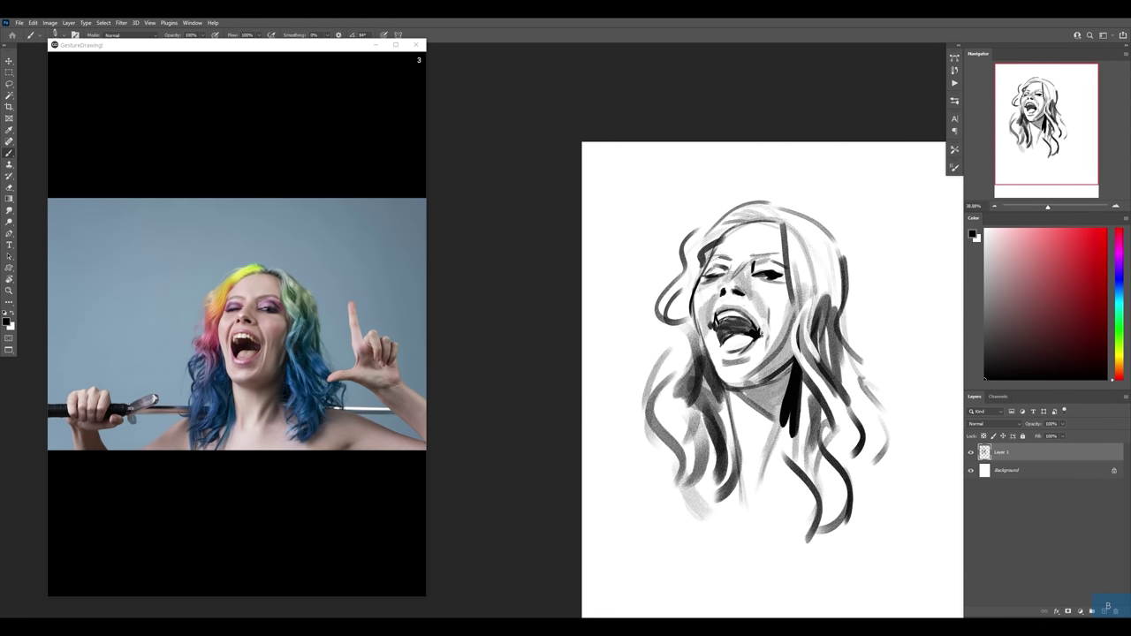
{"action": "key", "text": "e"}
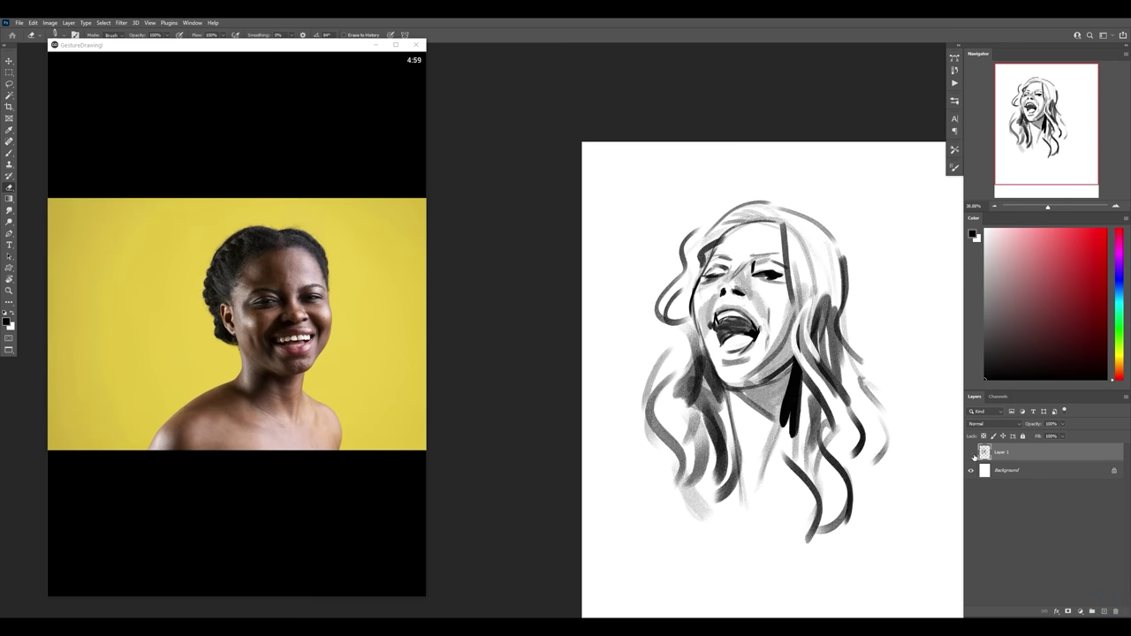
Step: Hide the finished head sketch and create a new empty layer above it for the smiling portrait
{"action": "key", "text": "ctrl+alt+1"}
{"action": "left_click_drag", "start_coordinate": [792, 394], "coordinate": [740, 368]}
{"action": "key", "text": "b"}
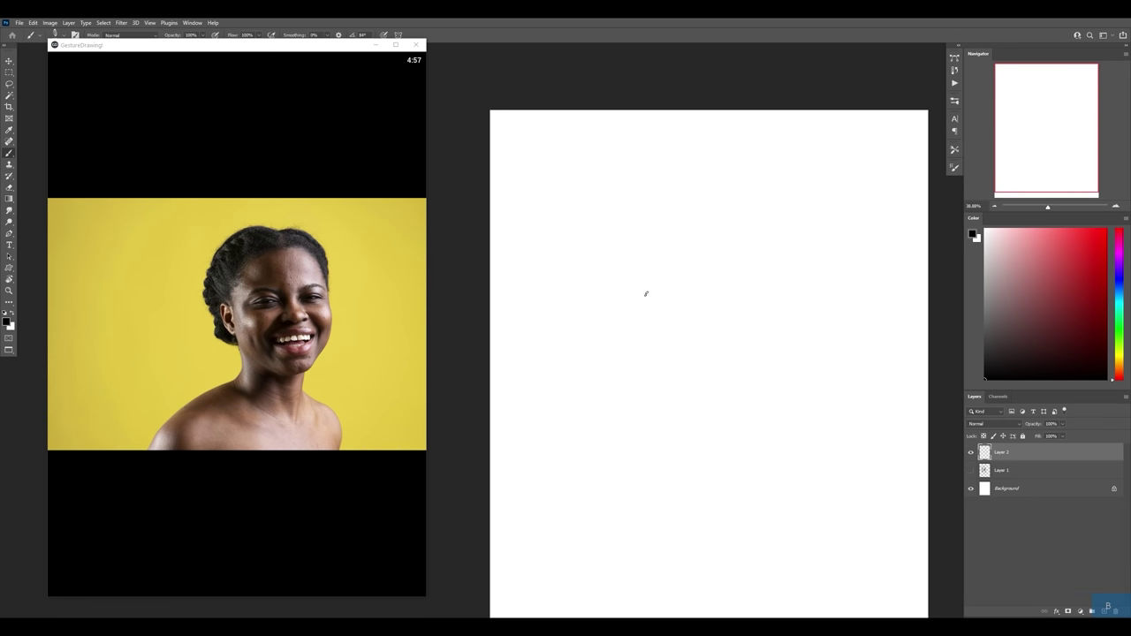
Step: Draw the ear, the angular temple-to-cheekbone shape, the head and neck outlines, and block in the smiling mouth
{"action": "mouse_move", "coordinate": [625, 300]}
{"action": "left_mouse_down"}
{"action": "mouse_move", "coordinate": [636, 338]}
{"action": "mouse_move", "coordinate": [615, 341]}
{"action": "left_mouse_up"}
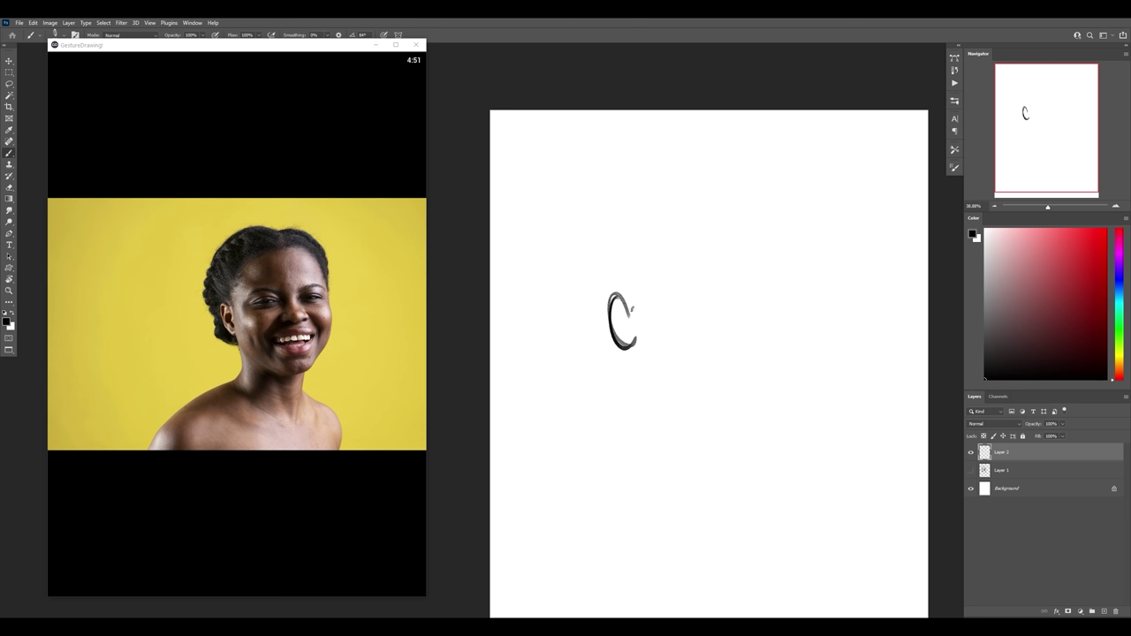
{"action": "mouse_move", "coordinate": [627, 301]}
{"action": "left_mouse_down"}
{"action": "mouse_move", "coordinate": [654, 239]}
{"action": "mouse_move", "coordinate": [660, 267]}
{"action": "mouse_move", "coordinate": [643, 288]}
{"action": "mouse_move", "coordinate": [669, 322]}
{"action": "mouse_move", "coordinate": [645, 337]}
{"action": "mouse_move", "coordinate": [669, 332]}
{"action": "left_mouse_up"}
{"action": "mouse_move", "coordinate": [238, 314]}
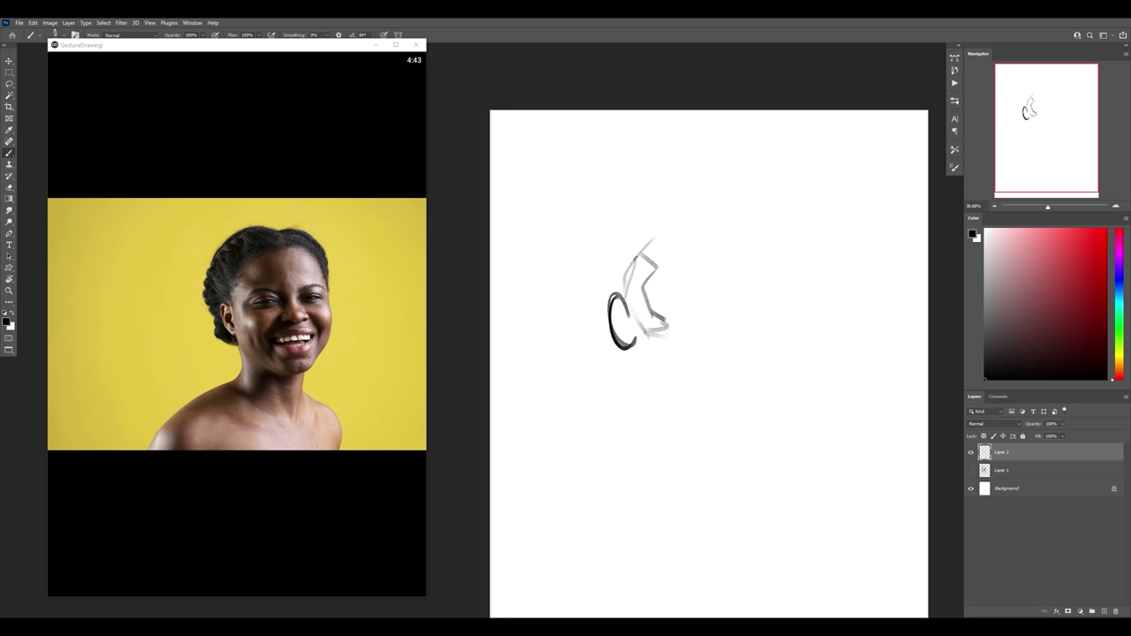
{"action": "mouse_move", "coordinate": [637, 254]}
{"action": "left_mouse_down"}
{"action": "mouse_move", "coordinate": [717, 204]}
{"action": "mouse_move", "coordinate": [762, 255]}
{"action": "mouse_move", "coordinate": [758, 291]}
{"action": "left_mouse_up"}
{"action": "left_click_drag", "start_coordinate": [759, 306], "coordinate": [758, 359]}
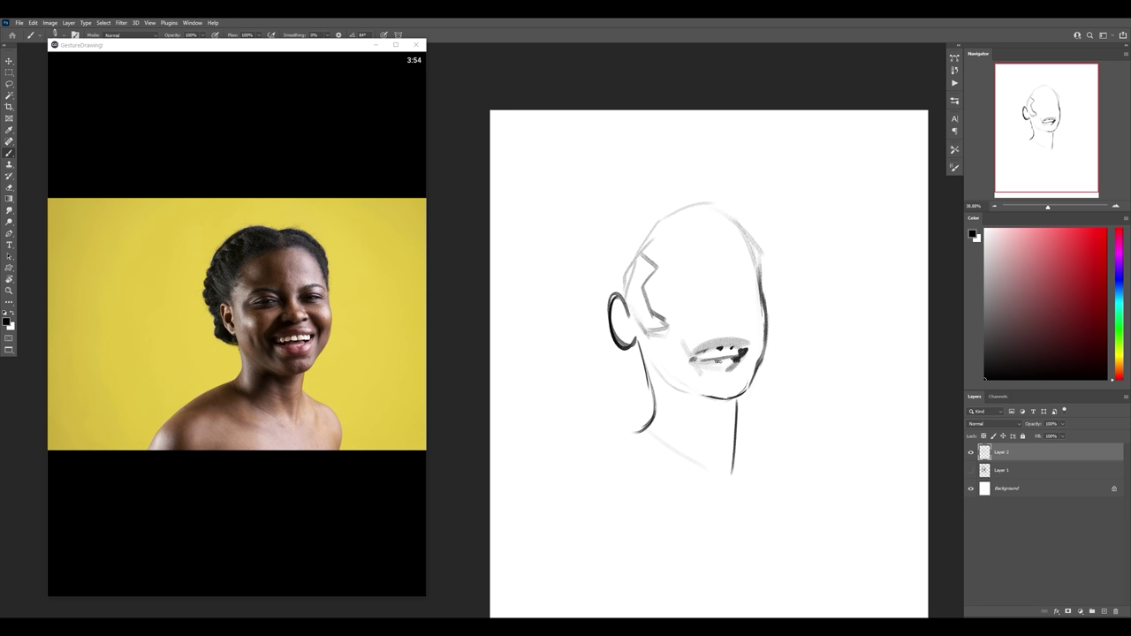
Step: Shade the lower lip, draw the near smile fold and nostrils, and tone the nose bridge and near cheek
{"action": "mouse_move", "coordinate": [729, 371]}
{"action": "left_mouse_down"}
{"action": "mouse_move", "coordinate": [708, 370]}
{"action": "mouse_move", "coordinate": [744, 358]}
{"action": "left_mouse_up"}
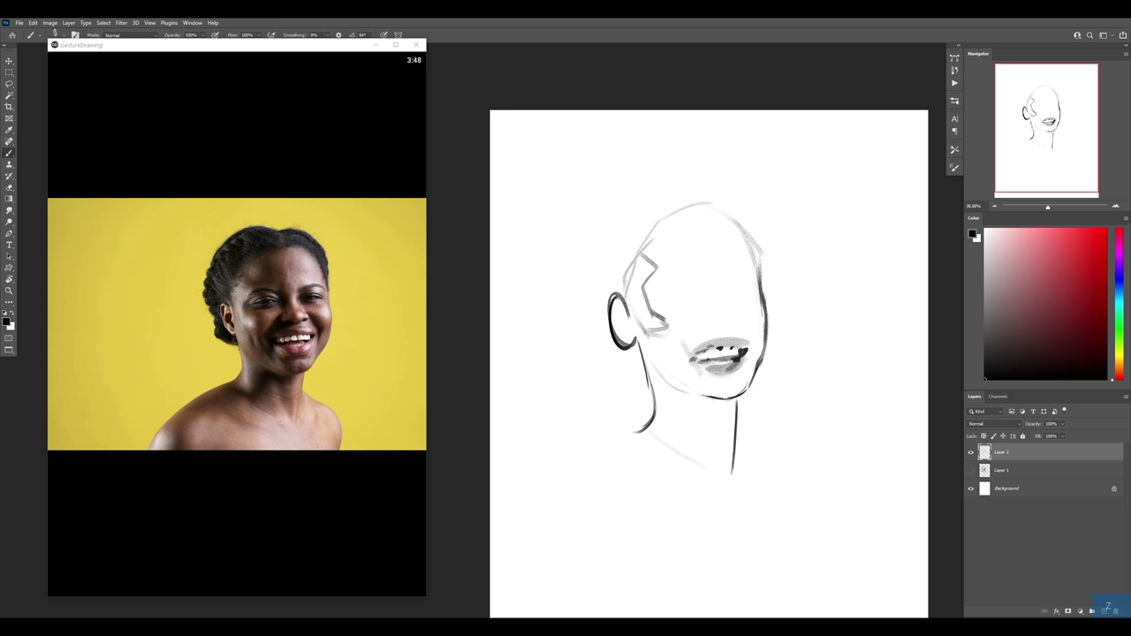
{"action": "left_click_drag", "start_coordinate": [683, 345], "coordinate": [690, 370]}
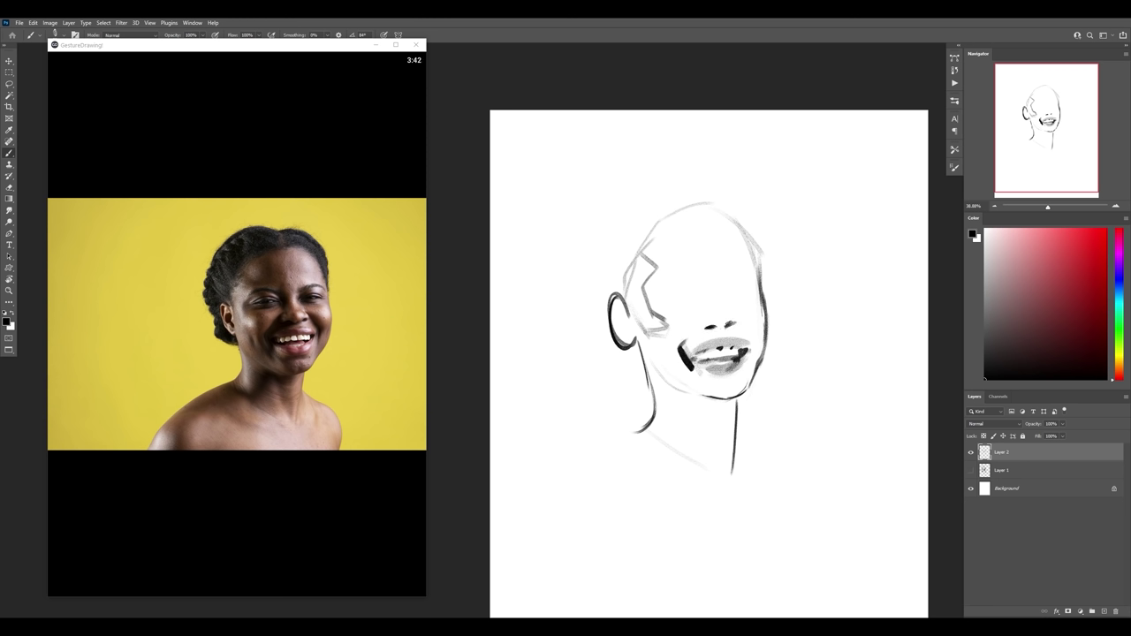
{"action": "mouse_move", "coordinate": [730, 323]}
{"action": "left_mouse_down"}
{"action": "mouse_move", "coordinate": [703, 319]}
{"action": "mouse_move", "coordinate": [728, 309]}
{"action": "left_mouse_up"}
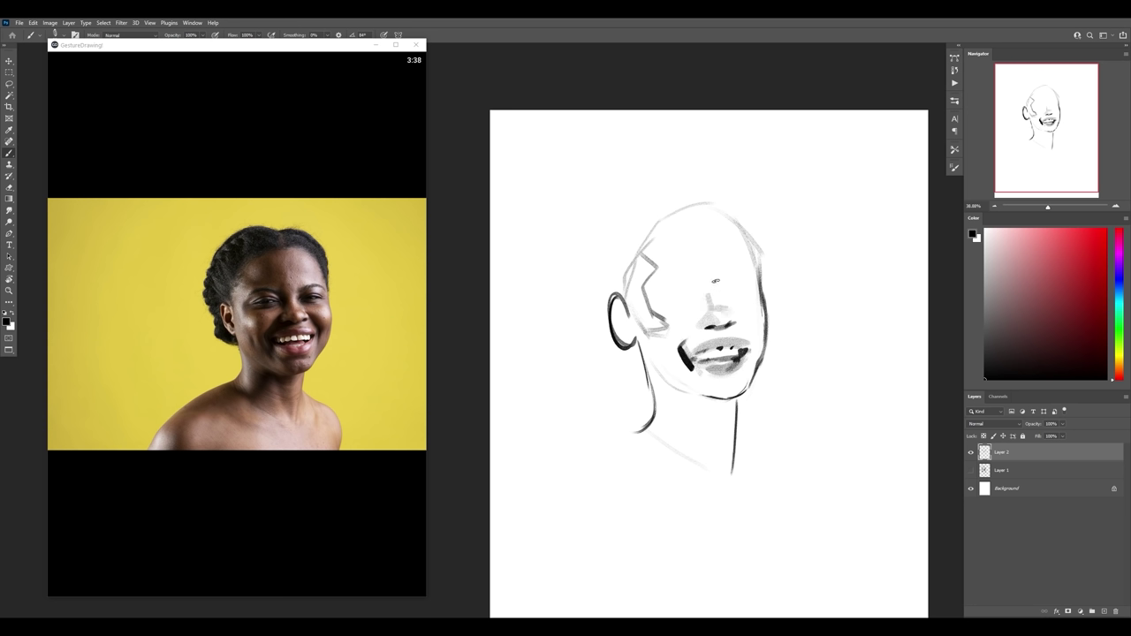
{"action": "mouse_move", "coordinate": [712, 309]}
{"action": "left_mouse_down"}
{"action": "mouse_move", "coordinate": [704, 289]}
{"action": "mouse_move", "coordinate": [703, 307]}
{"action": "mouse_move", "coordinate": [658, 345]}
{"action": "mouse_move", "coordinate": [687, 378]}
{"action": "left_mouse_up"}
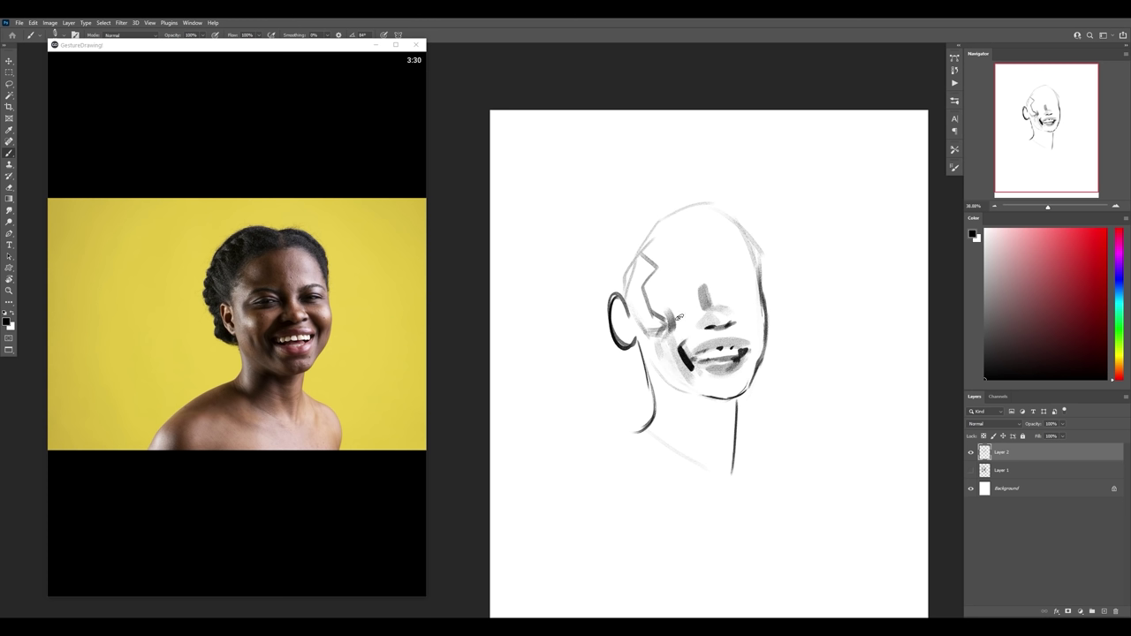
Step: Darken the chin and jaw underside, paint a dark shadow down the neck, and undo the neck strokes
{"action": "mouse_move", "coordinate": [673, 387]}
{"action": "left_mouse_down"}
{"action": "mouse_move", "coordinate": [699, 407]}
{"action": "mouse_move", "coordinate": [689, 404]}
{"action": "mouse_move", "coordinate": [731, 381]}
{"action": "mouse_move", "coordinate": [716, 374]}
{"action": "mouse_move", "coordinate": [731, 377]}
{"action": "mouse_move", "coordinate": [708, 384]}
{"action": "mouse_move", "coordinate": [688, 368]}
{"action": "mouse_move", "coordinate": [727, 468]}
{"action": "left_mouse_up"}
{"action": "left_click_drag", "start_coordinate": [710, 407], "coordinate": [721, 455]}
{"action": "key", "text": "ctrl+z"}
{"action": "key", "text": "ctrl+z"}
{"action": "key", "text": "ctrl+z"}
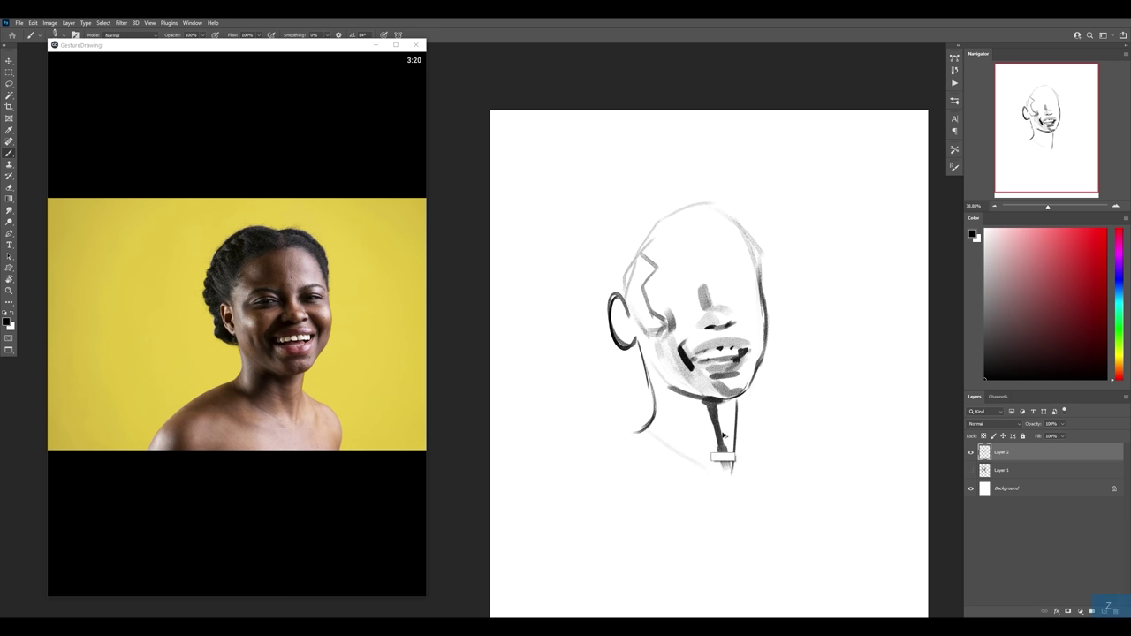
Step: Shade the front of the neck with light vertical strokes and add darker strokes beneath the near side of the jaw
{"action": "left_click_drag", "start_coordinate": [705, 404], "coordinate": [718, 470]}
{"action": "left_click_drag", "start_coordinate": [705, 404], "coordinate": [726, 474]}
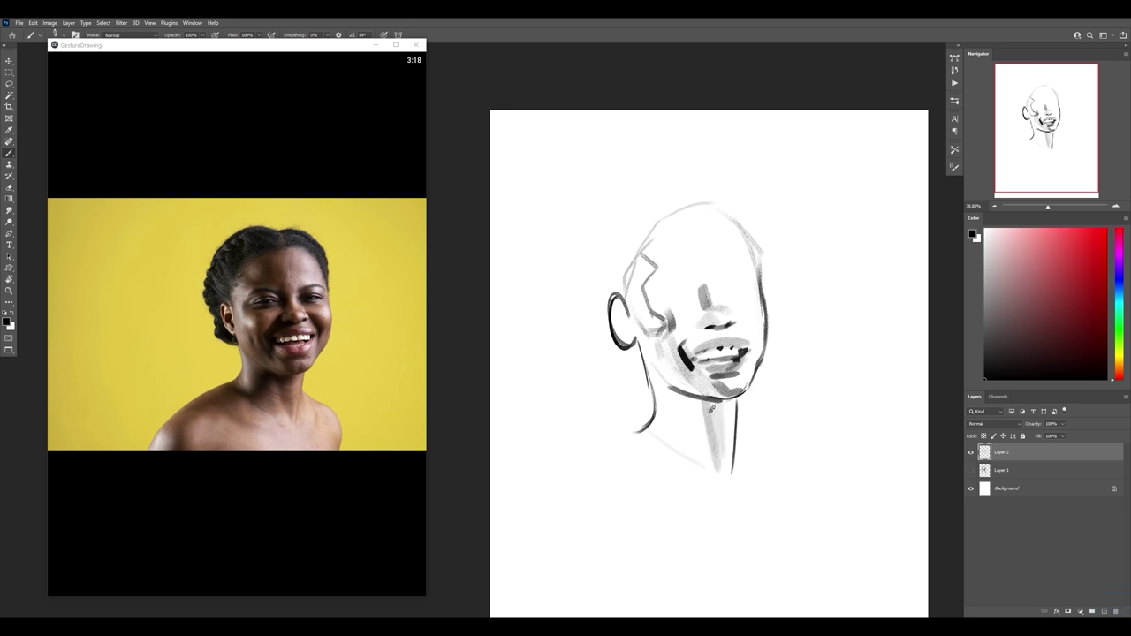
{"action": "left_click_drag", "start_coordinate": [705, 405], "coordinate": [717, 468]}
{"action": "mouse_move", "coordinate": [698, 403]}
{"action": "left_mouse_down"}
{"action": "mouse_move", "coordinate": [676, 454]}
{"action": "mouse_move", "coordinate": [669, 401]}
{"action": "mouse_move", "coordinate": [670, 444]}
{"action": "left_mouse_up"}
Step: Shade the temple and forehead planes and draw curved brow lines above both eyes
{"action": "mouse_move", "coordinate": [654, 293]}
{"action": "left_mouse_down"}
{"action": "mouse_move", "coordinate": [641, 324]}
{"action": "mouse_move", "coordinate": [654, 270]}
{"action": "mouse_move", "coordinate": [645, 310]}
{"action": "left_mouse_up"}
{"action": "mouse_move", "coordinate": [641, 255]}
{"action": "left_mouse_down"}
{"action": "mouse_move", "coordinate": [676, 276]}
{"action": "mouse_move", "coordinate": [684, 254]}
{"action": "mouse_move", "coordinate": [664, 274]}
{"action": "left_mouse_up"}
{"action": "mouse_move", "coordinate": [707, 216]}
{"action": "left_mouse_down"}
{"action": "mouse_move", "coordinate": [694, 262]}
{"action": "mouse_move", "coordinate": [663, 259]}
{"action": "mouse_move", "coordinate": [737, 250]}
{"action": "mouse_move", "coordinate": [660, 295]}
{"action": "left_mouse_up"}
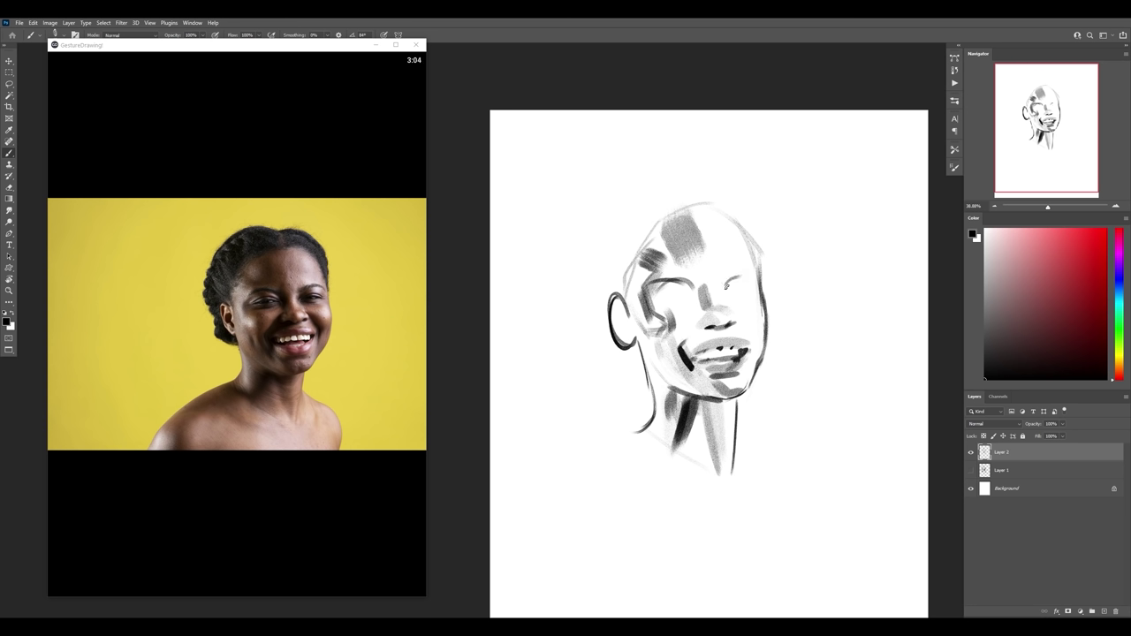
{"action": "mouse_move", "coordinate": [727, 285]}
{"action": "left_mouse_down"}
{"action": "mouse_move", "coordinate": [766, 286]}
{"action": "mouse_move", "coordinate": [729, 290]}
{"action": "left_mouse_up"}
Step: Paint the dark smile fold on the far cheek, then erase that cheek's contour and redraw it bulging further outward
{"action": "left_click_drag", "start_coordinate": [754, 336], "coordinate": [753, 361]}
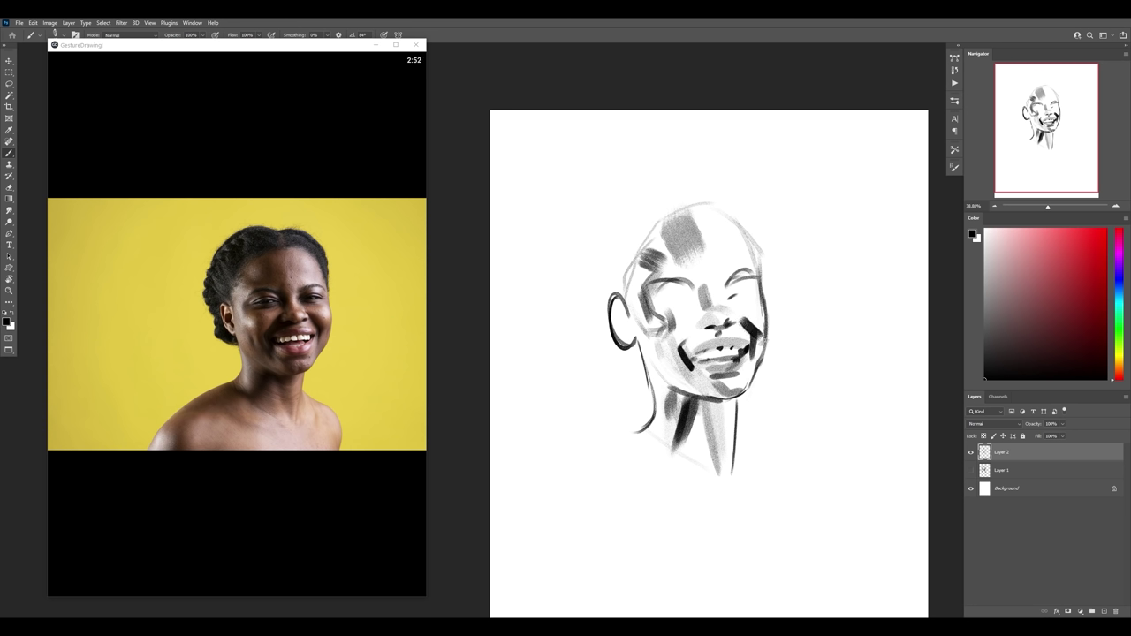
{"action": "key", "text": "e"}
{"action": "key", "text": "b"}
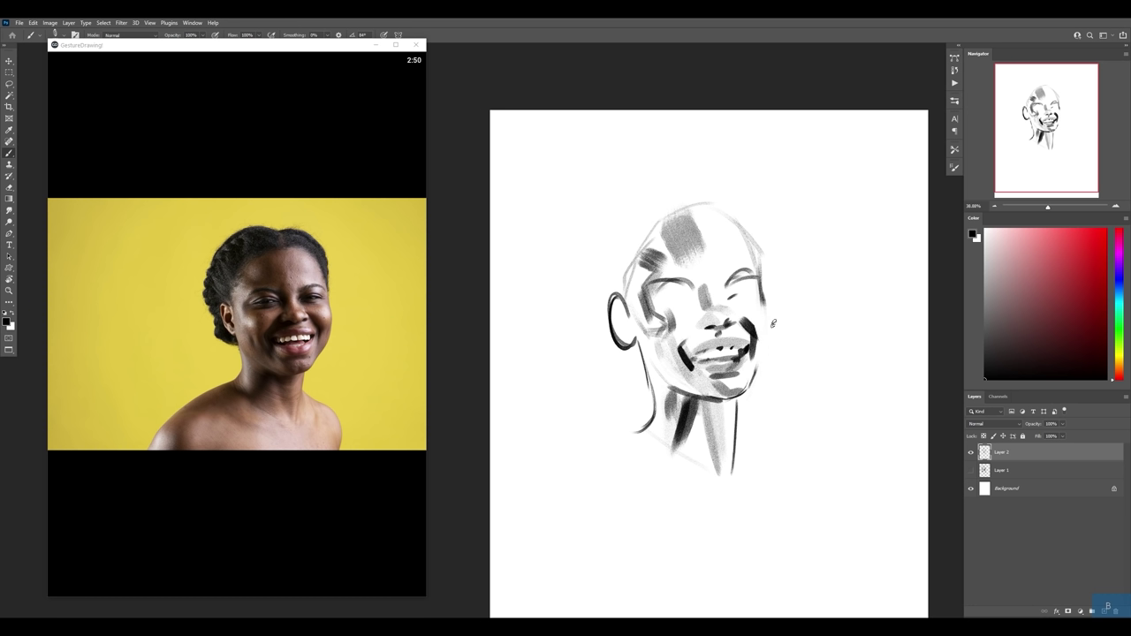
{"action": "left_click_drag", "start_coordinate": [772, 329], "coordinate": [754, 384]}
{"action": "left_click_drag", "start_coordinate": [766, 322], "coordinate": [762, 350]}
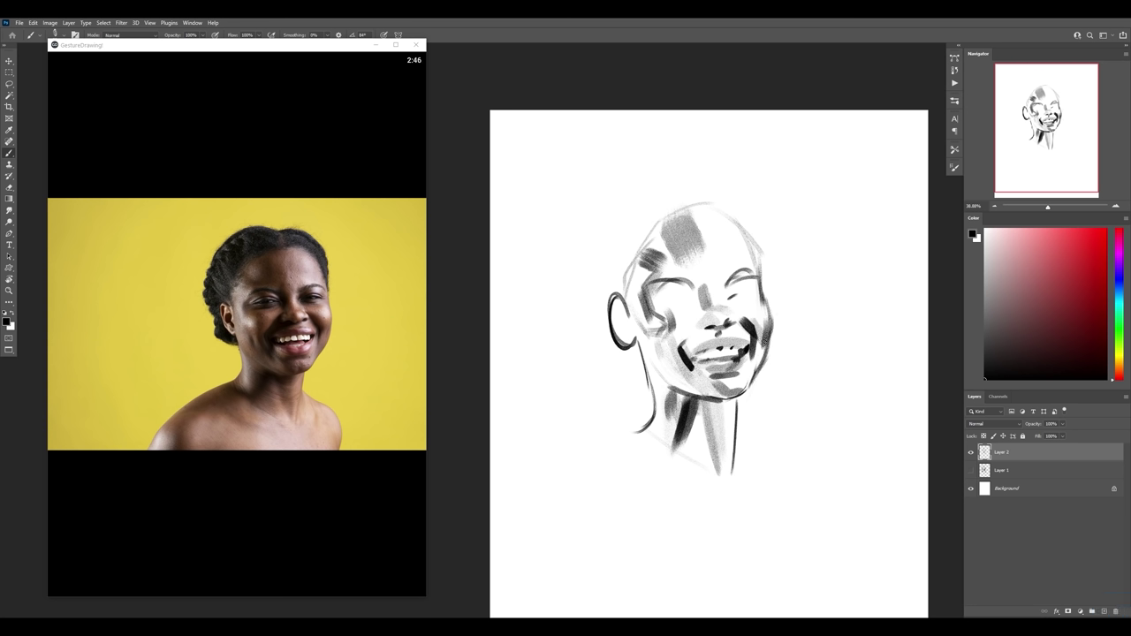
Step: Draw the two squinting eyes with dark lash lines and shade the lids around them
{"action": "mouse_move", "coordinate": [731, 302]}
{"action": "left_mouse_down"}
{"action": "mouse_move", "coordinate": [751, 293]}
{"action": "mouse_move", "coordinate": [730, 296]}
{"action": "left_mouse_up"}
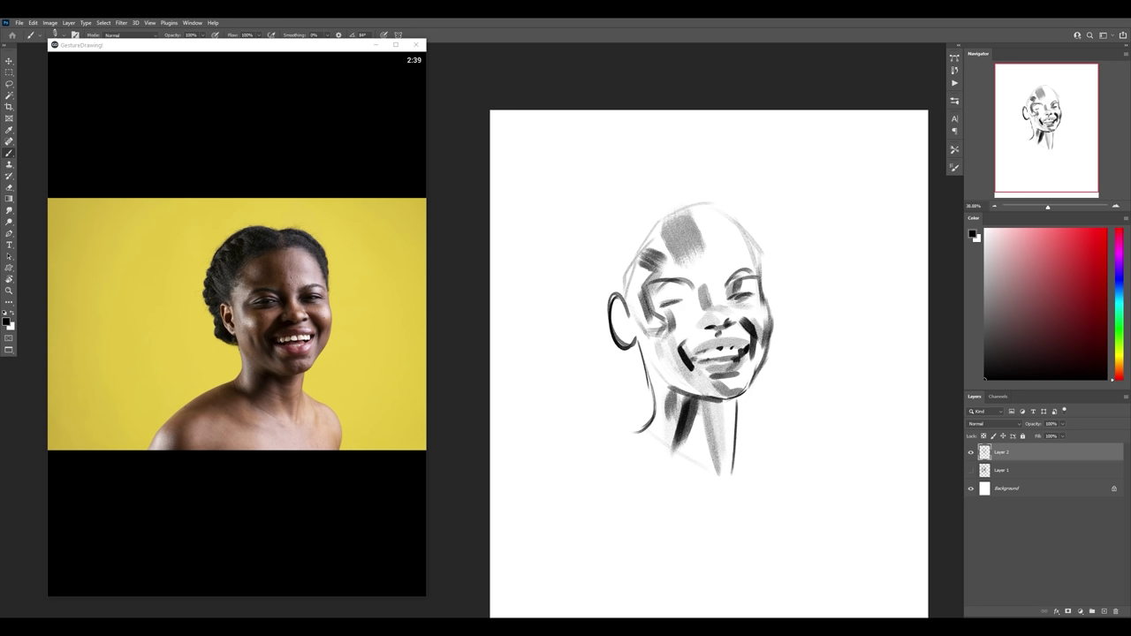
{"action": "mouse_move", "coordinate": [661, 306]}
{"action": "left_mouse_down"}
{"action": "mouse_move", "coordinate": [685, 303]}
{"action": "mouse_move", "coordinate": [670, 300]}
{"action": "left_mouse_up"}
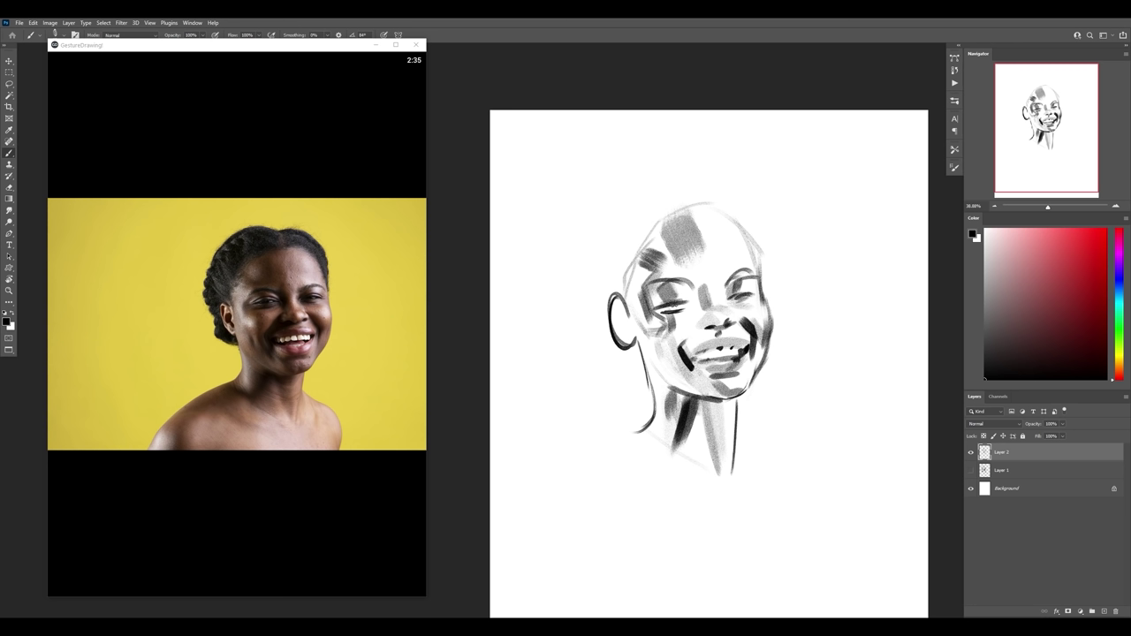
{"action": "left_click_drag", "start_coordinate": [662, 301], "coordinate": [690, 306]}
Step: Darken the near smile fold, the side of the nose and the nostrils, and define the upper lip's edge
{"action": "mouse_move", "coordinate": [679, 346]}
{"action": "left_mouse_down"}
{"action": "mouse_move", "coordinate": [694, 332]}
{"action": "mouse_move", "coordinate": [702, 339]}
{"action": "mouse_move", "coordinate": [686, 360]}
{"action": "left_mouse_up"}
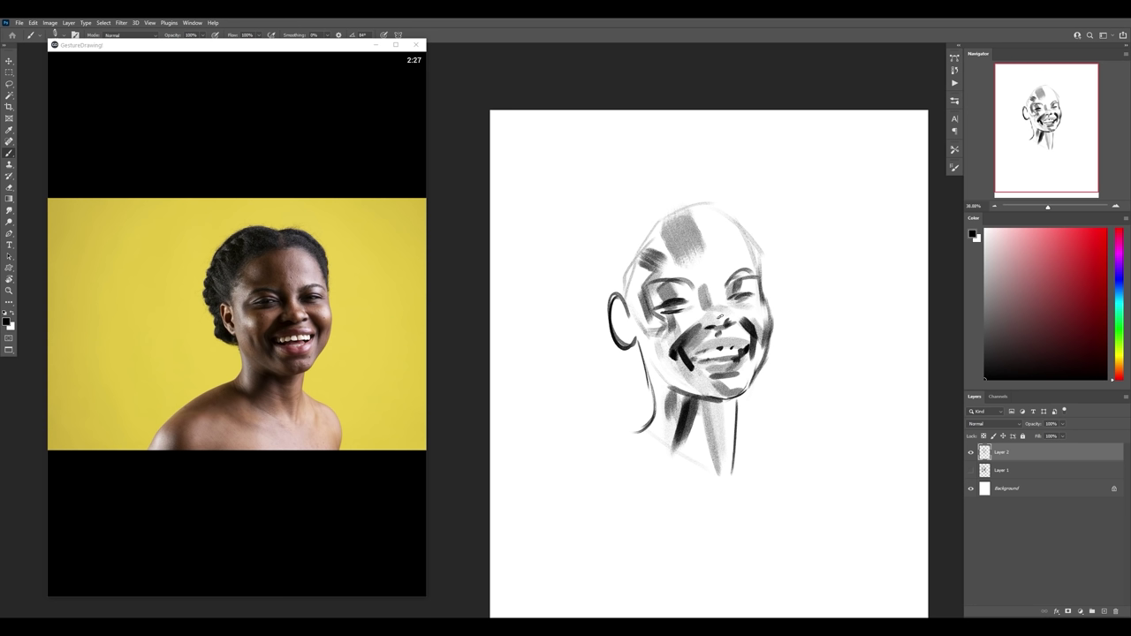
{"action": "mouse_move", "coordinate": [710, 315]}
{"action": "left_mouse_down"}
{"action": "mouse_move", "coordinate": [706, 326]}
{"action": "mouse_move", "coordinate": [702, 303]}
{"action": "mouse_move", "coordinate": [695, 311]}
{"action": "left_mouse_up"}
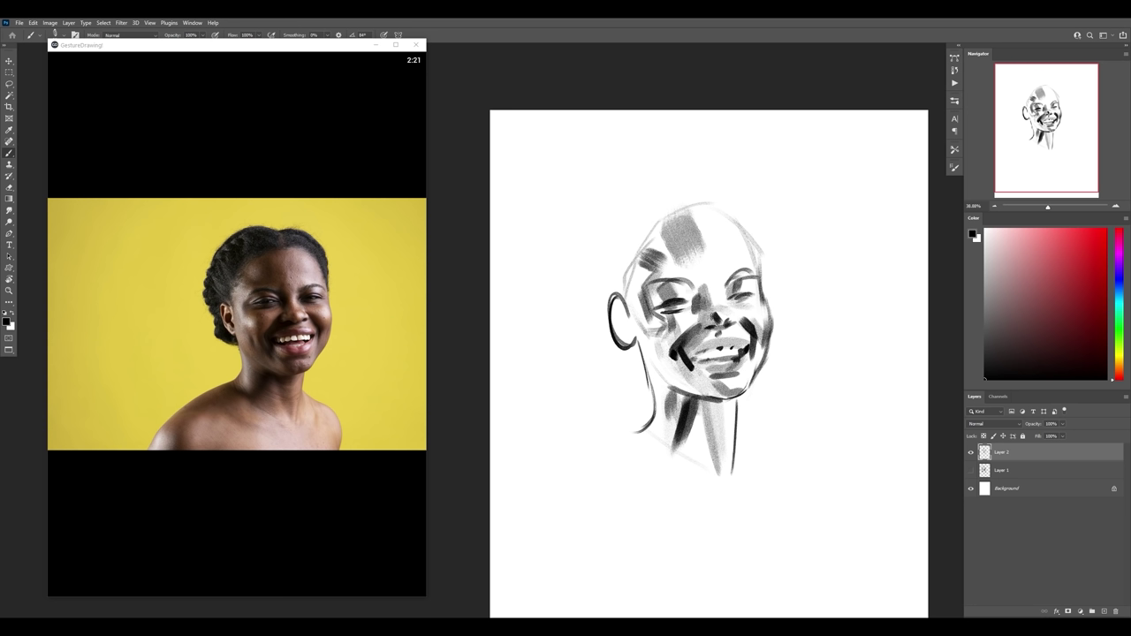
{"action": "left_click_drag", "start_coordinate": [709, 294], "coordinate": [713, 311]}
{"action": "mouse_move", "coordinate": [690, 347]}
{"action": "left_mouse_down"}
{"action": "mouse_move", "coordinate": [729, 343]}
{"action": "mouse_move", "coordinate": [700, 352]}
{"action": "left_mouse_up"}
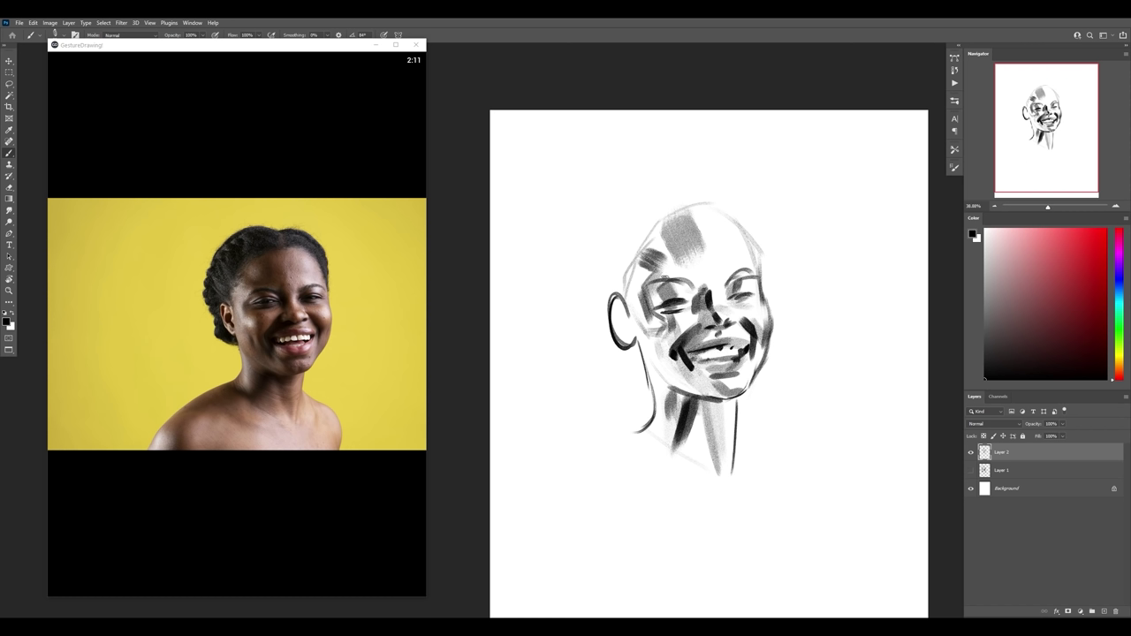
Step: Draw the back hair contour curving down behind the ear and shade the gathered hair at the nape
{"action": "key", "text": "z"}
{"action": "mouse_move", "coordinate": [686, 311]}
{"action": "left_mouse_down"}
{"action": "mouse_move", "coordinate": [636, 311]}
{"action": "mouse_move", "coordinate": [715, 309]}
{"action": "left_mouse_up"}
{"action": "key", "text": "b"}
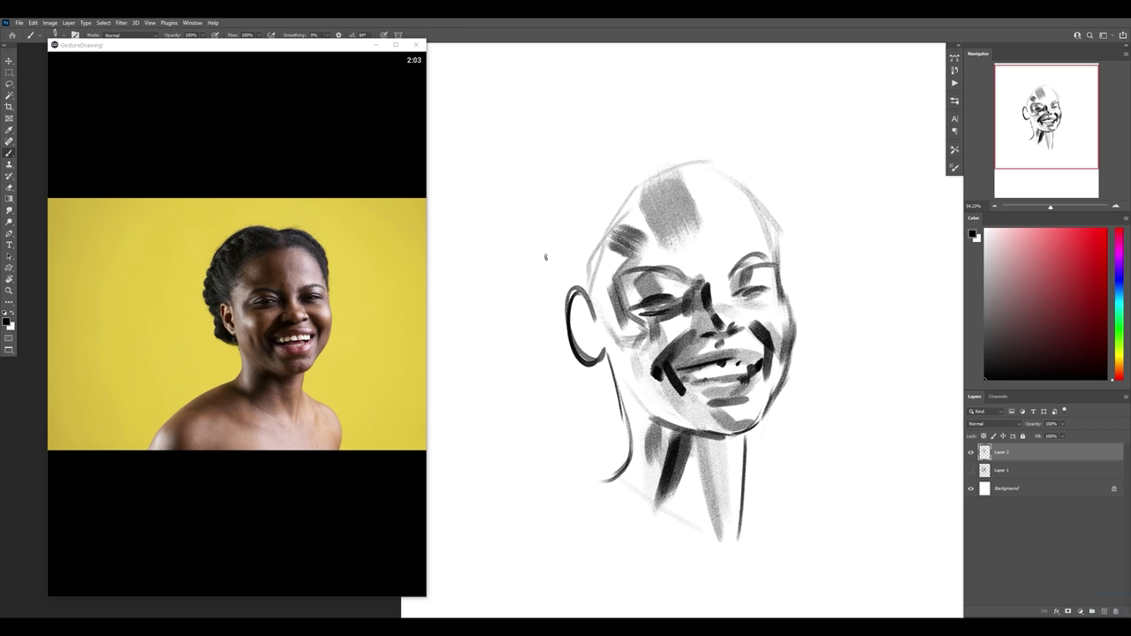
{"action": "mouse_move", "coordinate": [533, 268]}
{"action": "left_mouse_down"}
{"action": "mouse_move", "coordinate": [564, 354]}
{"action": "mouse_move", "coordinate": [558, 382]}
{"action": "mouse_move", "coordinate": [614, 388]}
{"action": "left_mouse_up"}
{"action": "left_click_drag", "start_coordinate": [552, 357], "coordinate": [600, 389]}
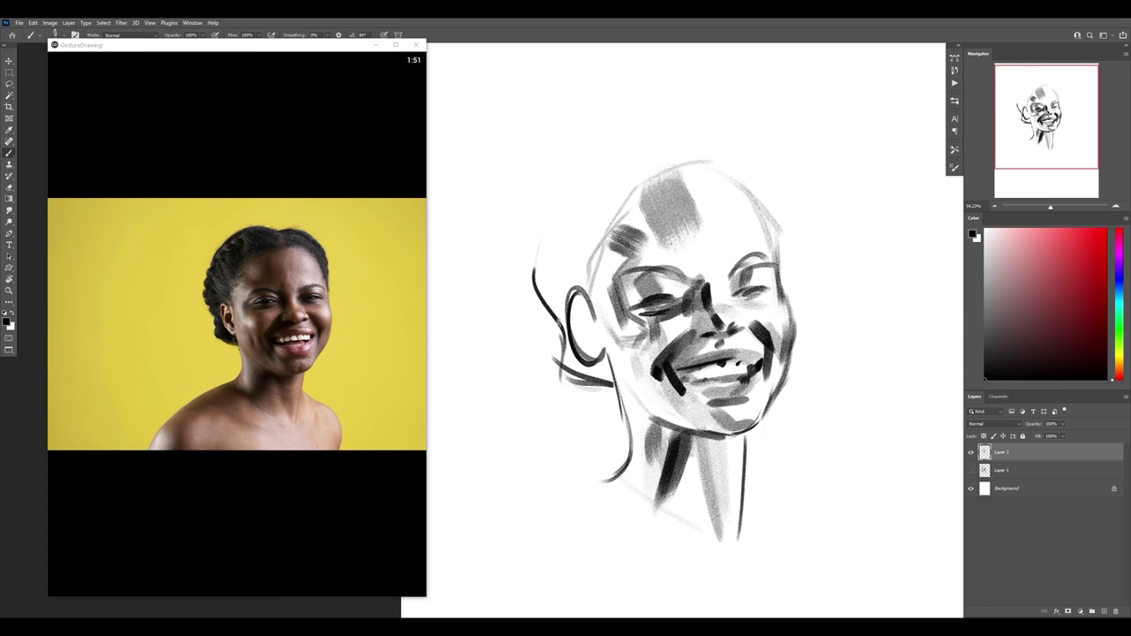
{"action": "mouse_move", "coordinate": [568, 342]}
{"action": "left_mouse_down"}
{"action": "mouse_move", "coordinate": [572, 361]}
{"action": "mouse_move", "coordinate": [607, 375]}
{"action": "left_mouse_up"}
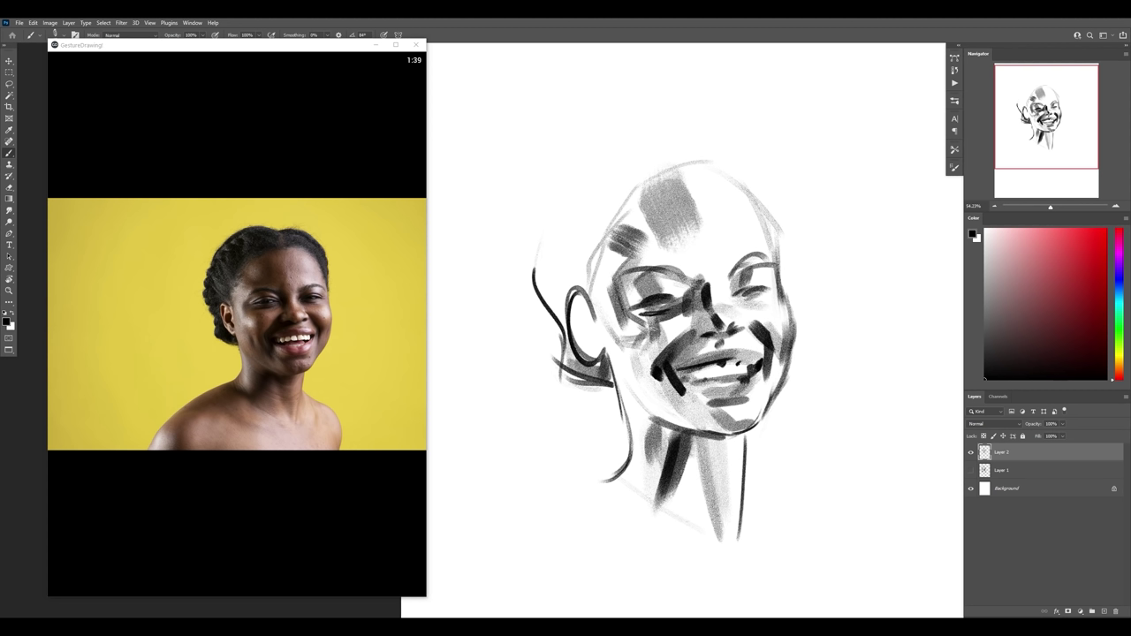
Step: Mark the hair's parting point above the forehead, outline the hair around the skull, and draw the hairline over the forehead
{"action": "left_click", "coordinate": [672, 138]}
{"action": "mouse_move", "coordinate": [536, 243]}
{"action": "left_mouse_down"}
{"action": "mouse_move", "coordinate": [590, 139]}
{"action": "mouse_move", "coordinate": [608, 152]}
{"action": "left_mouse_up"}
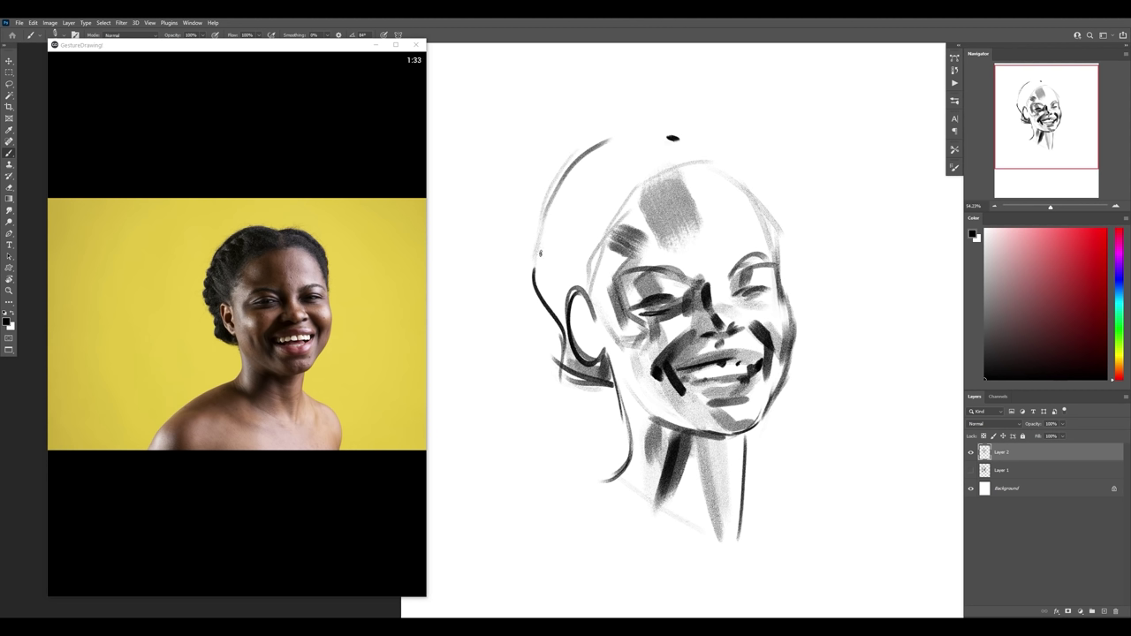
{"action": "key", "text": "ctrl"}
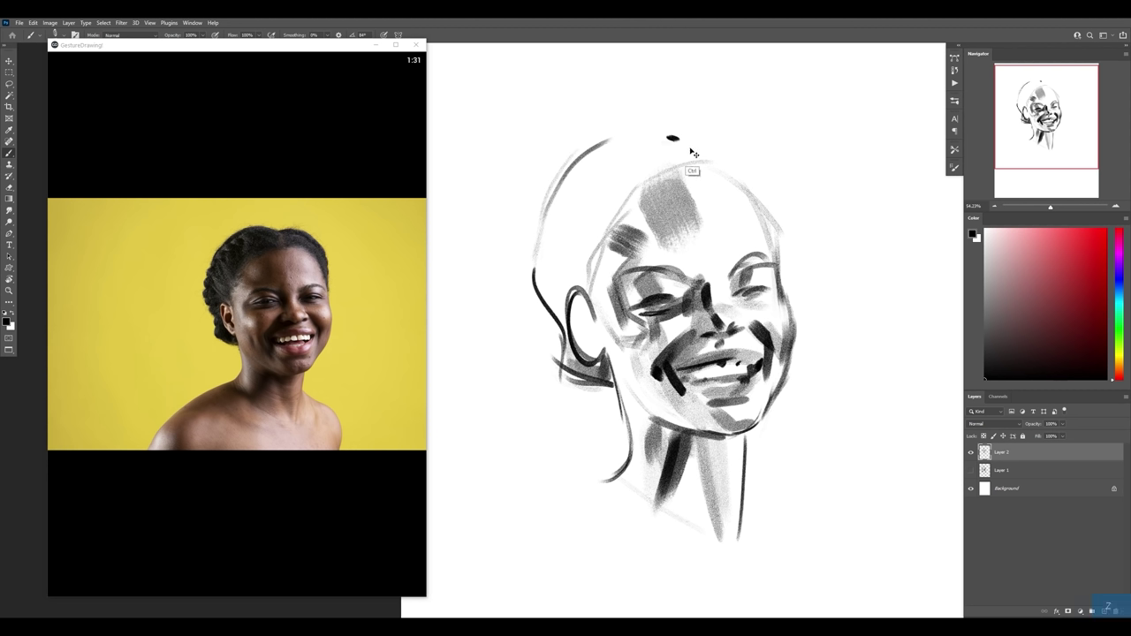
{"action": "mouse_move", "coordinate": [617, 135]}
{"action": "left_mouse_down"}
{"action": "mouse_move", "coordinate": [661, 131]}
{"action": "mouse_move", "coordinate": [770, 183]}
{"action": "mouse_move", "coordinate": [781, 264]}
{"action": "left_mouse_up"}
{"action": "mouse_move", "coordinate": [748, 190]}
{"action": "left_mouse_down"}
{"action": "mouse_move", "coordinate": [714, 187]}
{"action": "mouse_move", "coordinate": [724, 187]}
{"action": "mouse_move", "coordinate": [746, 201]}
{"action": "mouse_move", "coordinate": [684, 189]}
{"action": "mouse_move", "coordinate": [732, 184]}
{"action": "left_mouse_up"}
{"action": "mouse_move", "coordinate": [589, 270]}
{"action": "left_mouse_down"}
{"action": "mouse_move", "coordinate": [665, 193]}
{"action": "mouse_move", "coordinate": [685, 189]}
{"action": "left_mouse_up"}
Step: Fill the hair with broad grey strokes and paint dark patches along the back and top of the head
{"action": "key", "text": "ctrl+space"}
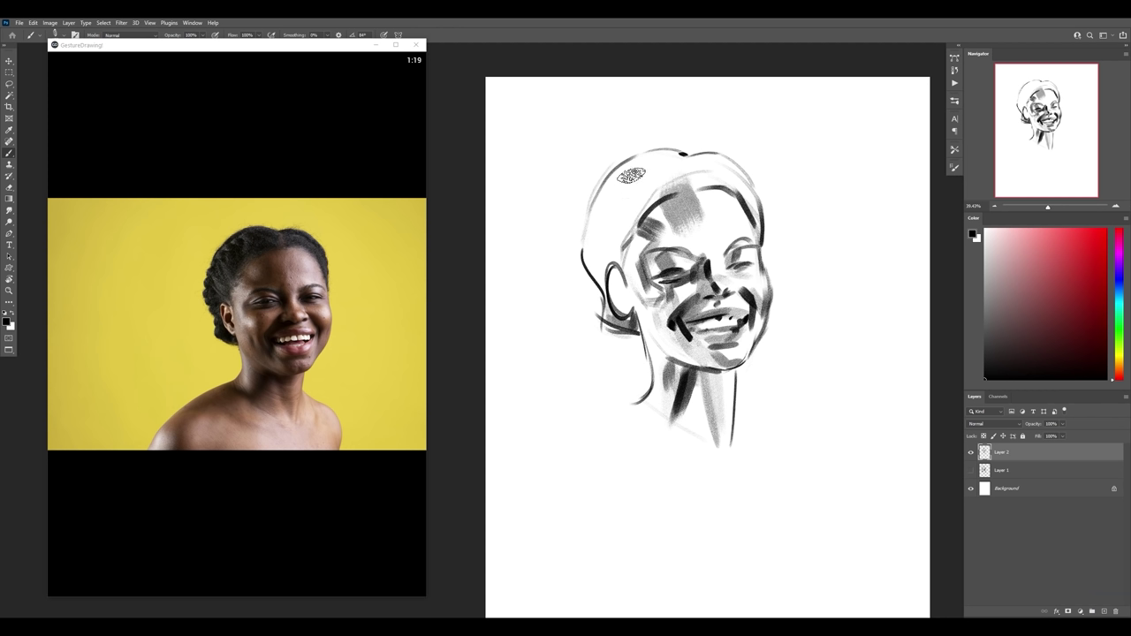
{"action": "mouse_move", "coordinate": [597, 242]}
{"action": "left_mouse_down"}
{"action": "mouse_move", "coordinate": [587, 270]}
{"action": "mouse_move", "coordinate": [612, 210]}
{"action": "mouse_move", "coordinate": [605, 189]}
{"action": "mouse_move", "coordinate": [662, 165]}
{"action": "mouse_move", "coordinate": [696, 157]}
{"action": "mouse_move", "coordinate": [751, 190]}
{"action": "mouse_move", "coordinate": [707, 176]}
{"action": "mouse_move", "coordinate": [751, 181]}
{"action": "left_mouse_up"}
{"action": "mouse_move", "coordinate": [682, 154]}
{"action": "left_mouse_down"}
{"action": "mouse_move", "coordinate": [742, 177]}
{"action": "mouse_move", "coordinate": [716, 159]}
{"action": "mouse_move", "coordinate": [674, 170]}
{"action": "mouse_move", "coordinate": [690, 181]}
{"action": "mouse_move", "coordinate": [631, 163]}
{"action": "mouse_move", "coordinate": [640, 213]}
{"action": "mouse_move", "coordinate": [619, 185]}
{"action": "mouse_move", "coordinate": [632, 212]}
{"action": "mouse_move", "coordinate": [585, 216]}
{"action": "mouse_move", "coordinate": [604, 231]}
{"action": "mouse_move", "coordinate": [588, 257]}
{"action": "mouse_move", "coordinate": [601, 285]}
{"action": "left_mouse_up"}
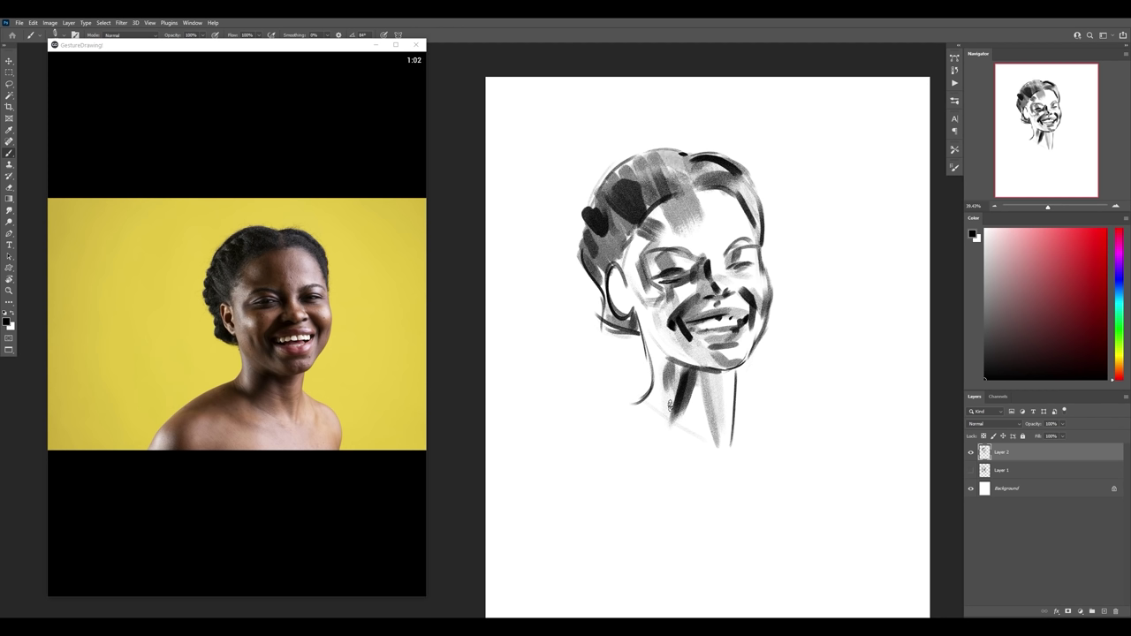
Step: Draw the near shoulder line and the dark curve at the neck's base, and deepen the neck shadow between them
{"action": "left_click_drag", "start_coordinate": [650, 395], "coordinate": [560, 458]}
{"action": "left_click_drag", "start_coordinate": [642, 416], "coordinate": [711, 436]}
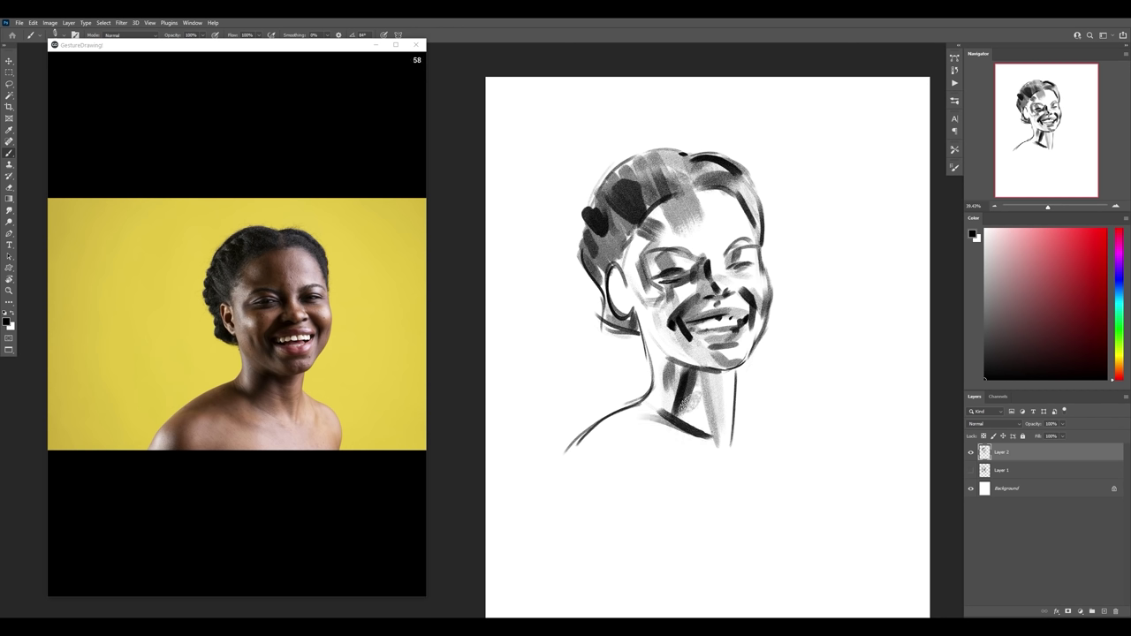
{"action": "left_click_drag", "start_coordinate": [696, 376], "coordinate": [694, 433]}
{"action": "key", "text": "e"}
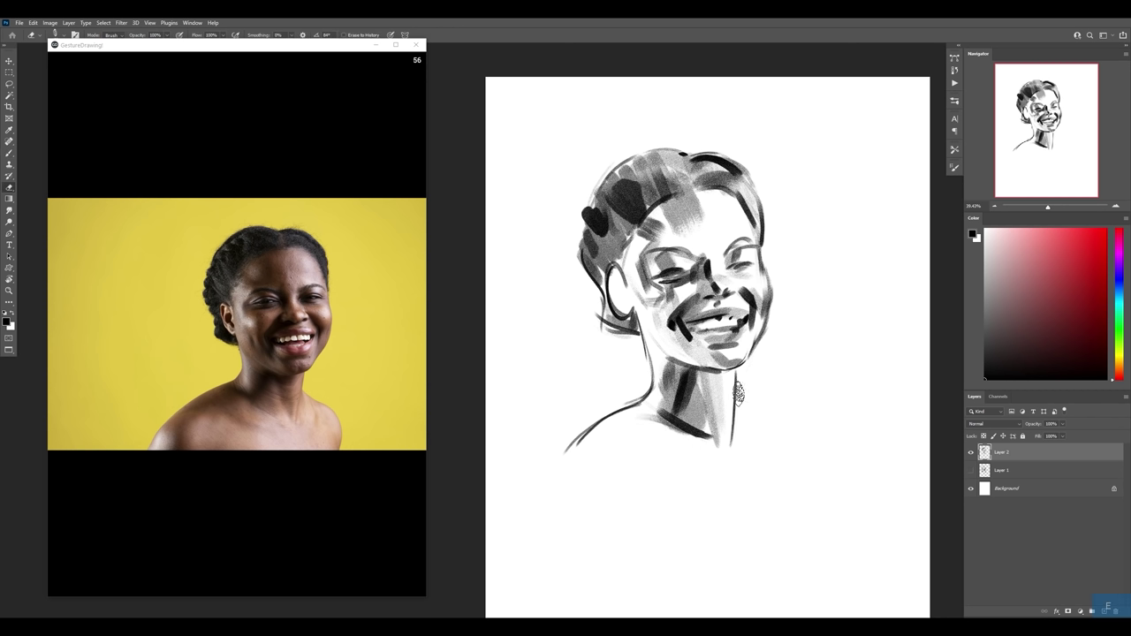
{"action": "mouse_move", "coordinate": [646, 405]}
{"action": "left_mouse_down"}
{"action": "mouse_move", "coordinate": [654, 343]}
{"action": "mouse_move", "coordinate": [654, 441]}
{"action": "mouse_move", "coordinate": [520, 493]}
{"action": "left_mouse_up"}
{"action": "key", "text": "l"}
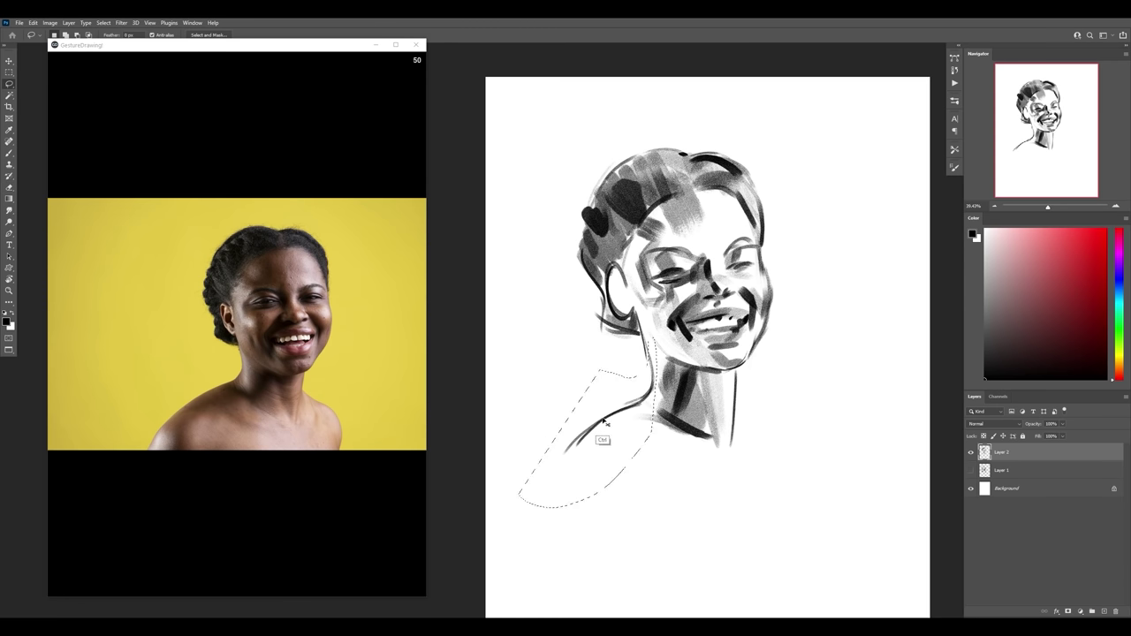
{"action": "key", "text": "ctrl+d"}
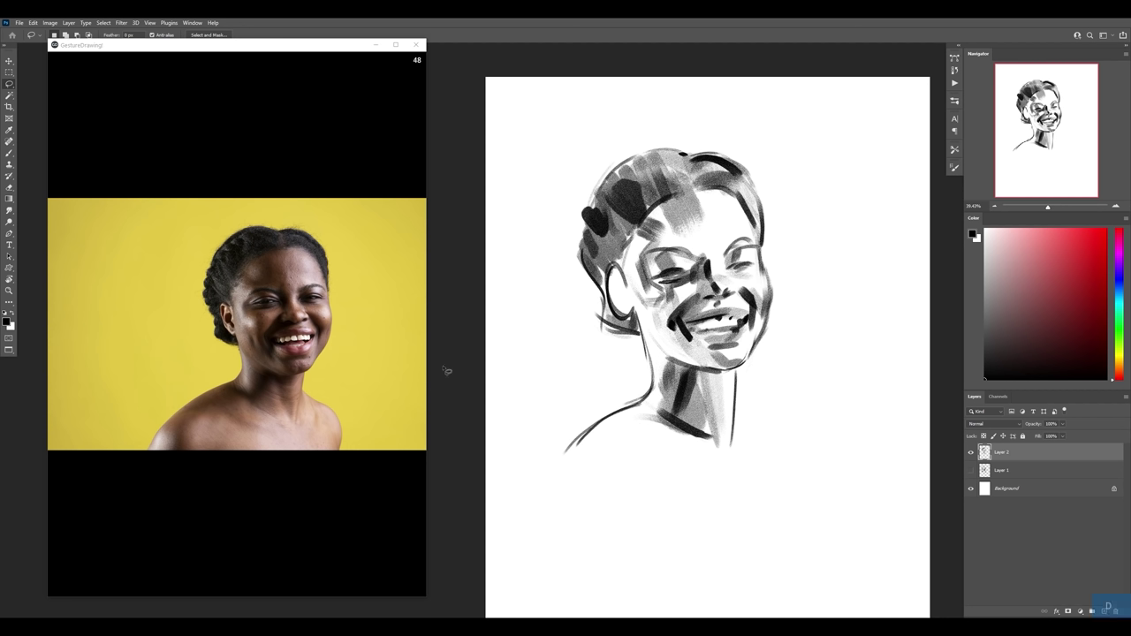
{"action": "mouse_move", "coordinate": [323, 346]}
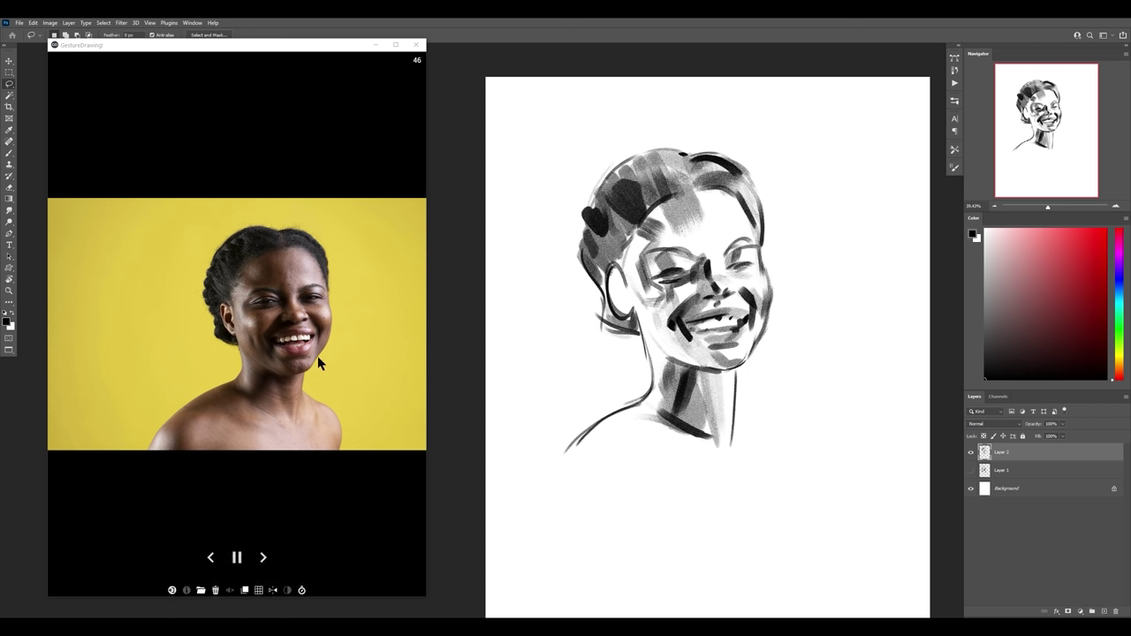
Step: Pause the reference timer and erase the near neck and shoulder line
{"action": "left_click", "coordinate": [238, 557]}
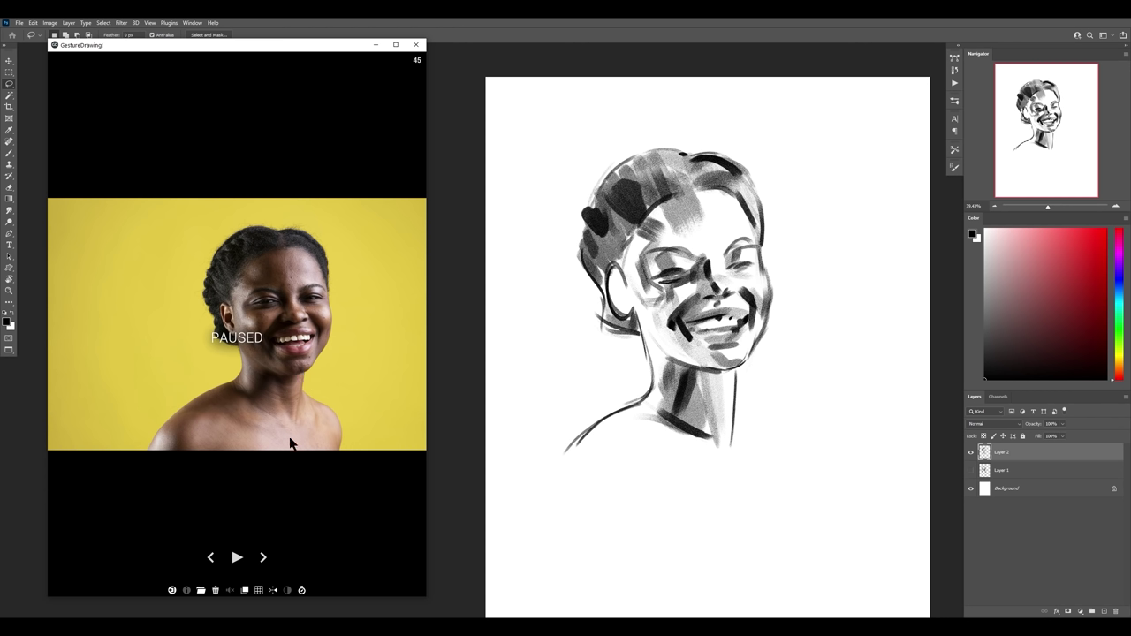
{"action": "left_click", "coordinate": [680, 400]}
{"action": "key", "text": "b"}
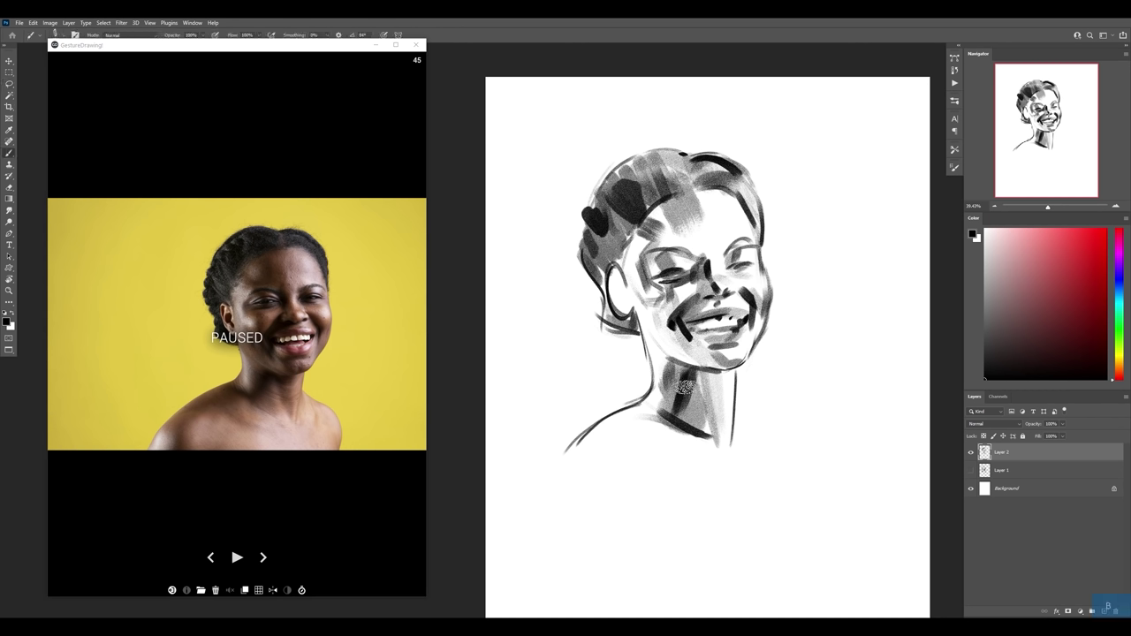
{"action": "mouse_move", "coordinate": [583, 415]}
{"action": "left_mouse_down"}
{"action": "mouse_move", "coordinate": [651, 383]}
{"action": "mouse_move", "coordinate": [658, 397]}
{"action": "mouse_move", "coordinate": [576, 442]}
{"action": "left_mouse_up"}
{"action": "key", "text": "ctrl+z"}
{"action": "key", "text": "e"}
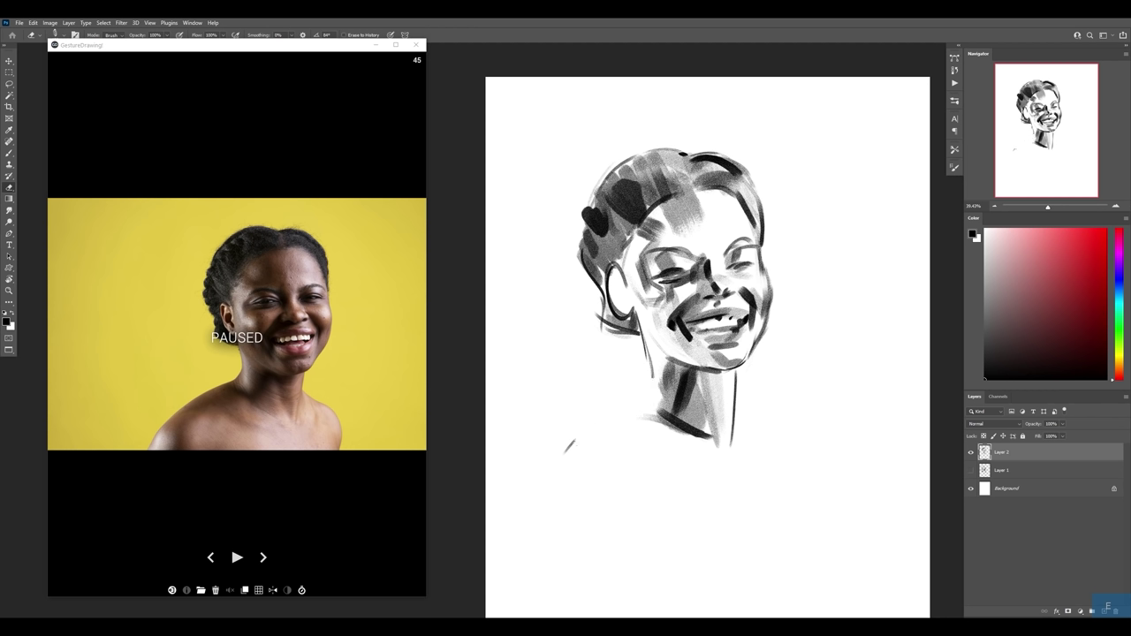
{"action": "left_click_drag", "start_coordinate": [646, 375], "coordinate": [651, 365]}
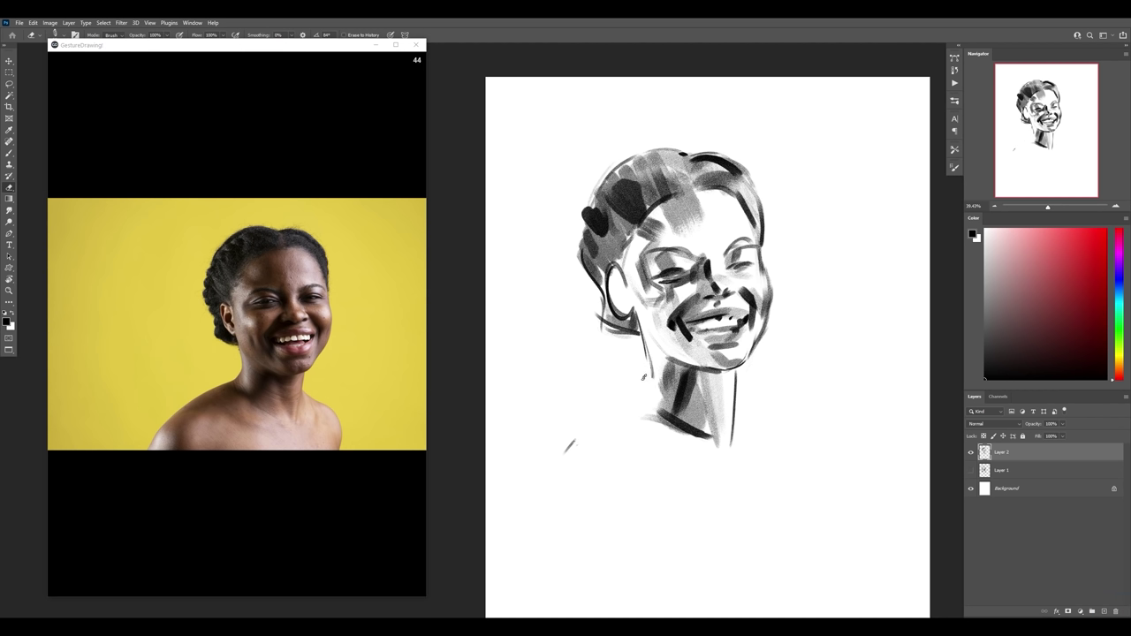
Step: Redraw the near neck-to-shoulder contour with the brush and shade the top of the shoulder and collarbone area grey
{"action": "key", "text": "b"}
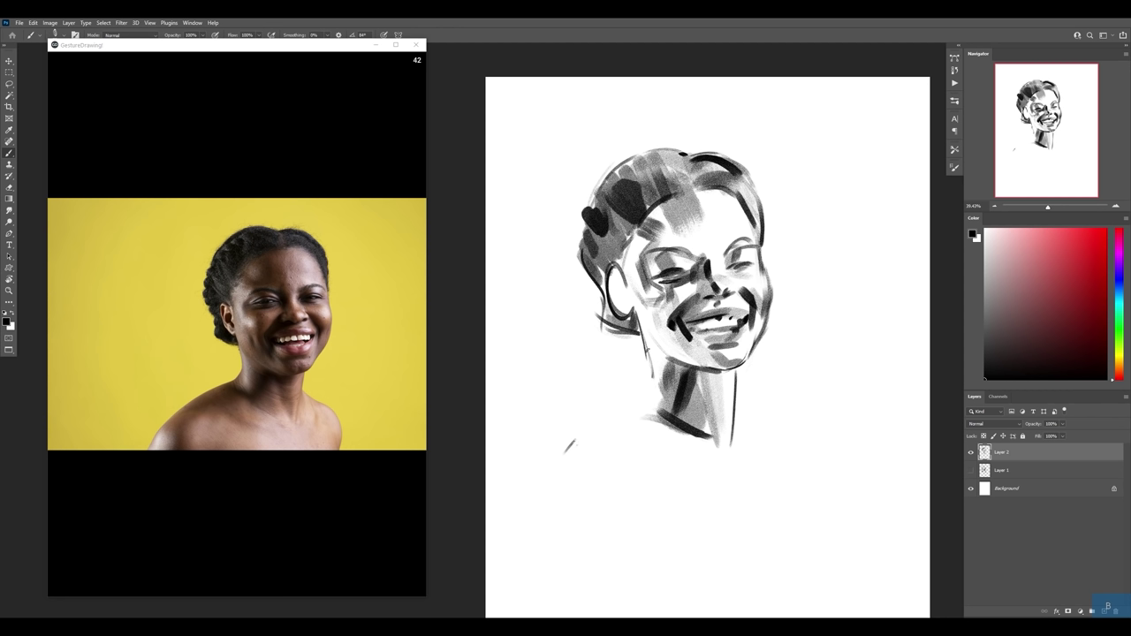
{"action": "left_click_drag", "start_coordinate": [650, 369], "coordinate": [599, 403]}
{"action": "mouse_move", "coordinate": [654, 336]}
{"action": "left_mouse_down"}
{"action": "mouse_move", "coordinate": [644, 375]}
{"action": "mouse_move", "coordinate": [559, 441]}
{"action": "left_mouse_up"}
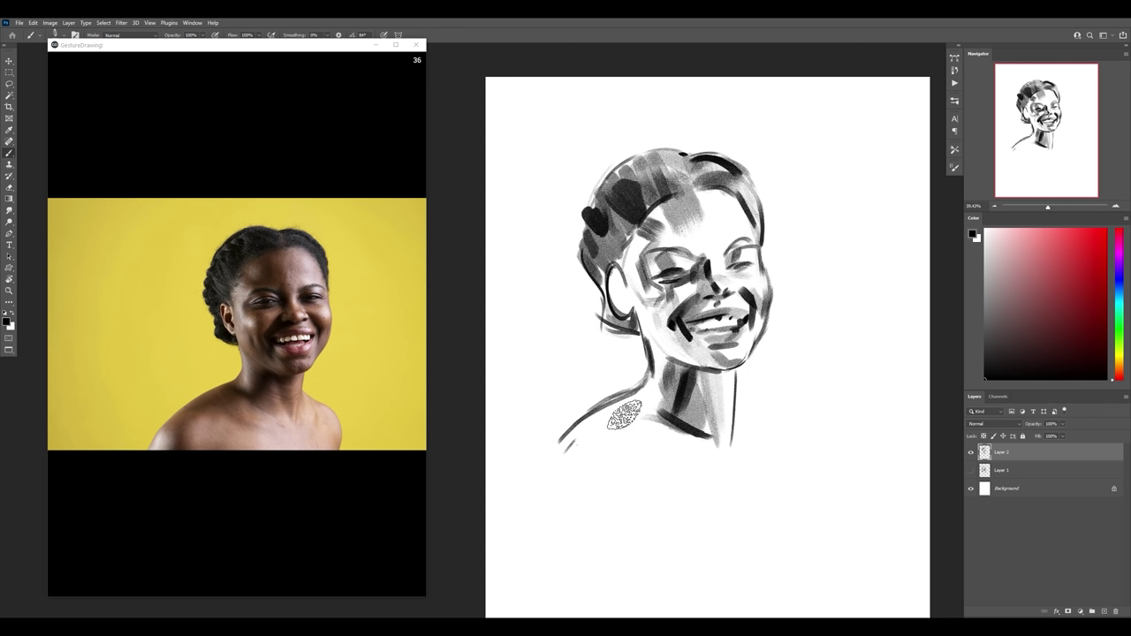
{"action": "mouse_move", "coordinate": [624, 414]}
{"action": "left_mouse_down"}
{"action": "mouse_move", "coordinate": [601, 417]}
{"action": "mouse_move", "coordinate": [654, 402]}
{"action": "mouse_move", "coordinate": [610, 411]}
{"action": "mouse_move", "coordinate": [627, 399]}
{"action": "mouse_move", "coordinate": [694, 440]}
{"action": "left_mouse_up"}
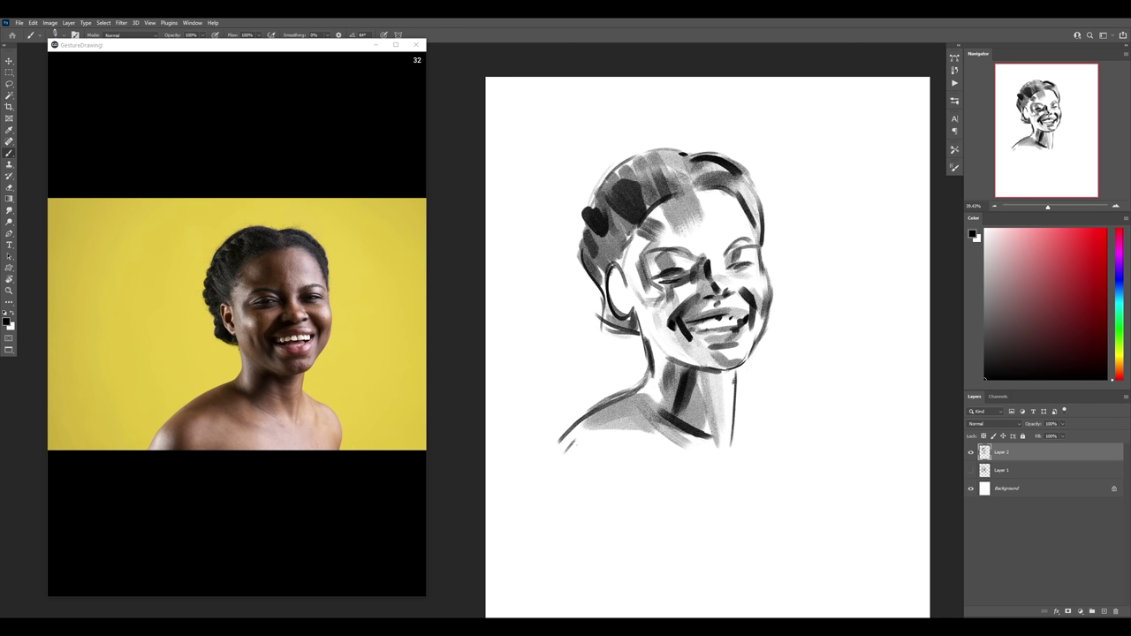
Step: Strengthen the far edge of the neck with long dark strokes and shade the shapes inside the ear
{"action": "left_click_drag", "start_coordinate": [735, 373], "coordinate": [721, 460]}
{"action": "mouse_move", "coordinate": [722, 400]}
{"action": "left_mouse_down"}
{"action": "mouse_move", "coordinate": [712, 428]}
{"action": "mouse_move", "coordinate": [707, 374]}
{"action": "mouse_move", "coordinate": [714, 449]}
{"action": "left_mouse_up"}
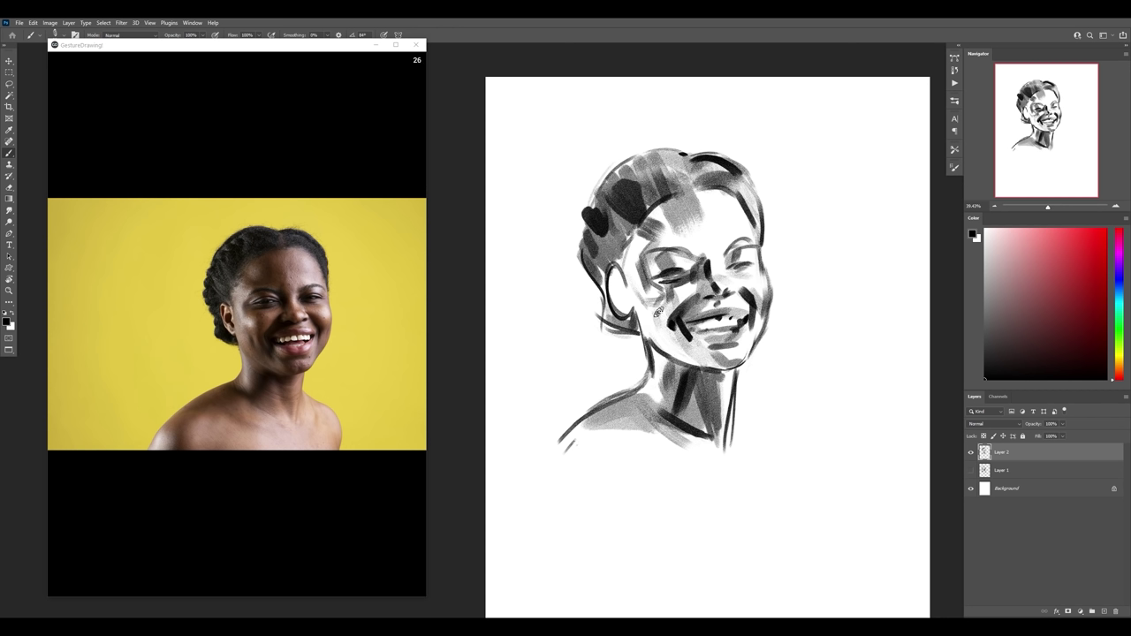
{"action": "mouse_move", "coordinate": [640, 304]}
{"action": "left_mouse_down"}
{"action": "mouse_move", "coordinate": [632, 284]}
{"action": "mouse_move", "coordinate": [624, 300]}
{"action": "mouse_move", "coordinate": [612, 290]}
{"action": "mouse_move", "coordinate": [627, 286]}
{"action": "left_mouse_up"}
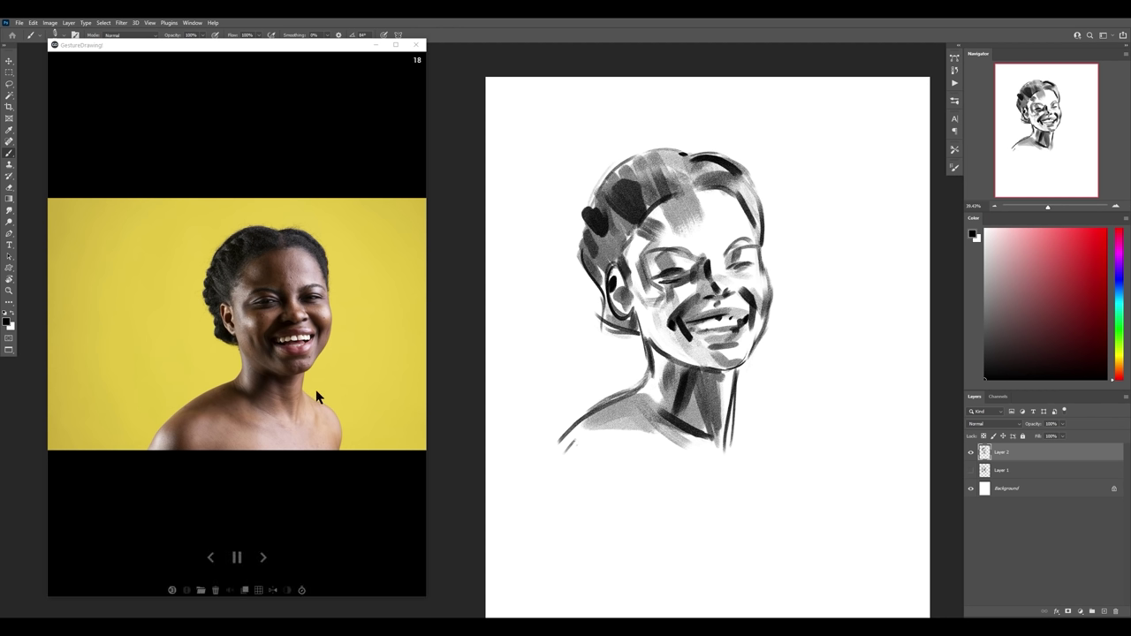
Step: Pause the reference timer, add a new layer, and draw the far shoulder line and the contour beneath it
{"action": "left_click", "coordinate": [237, 558]}
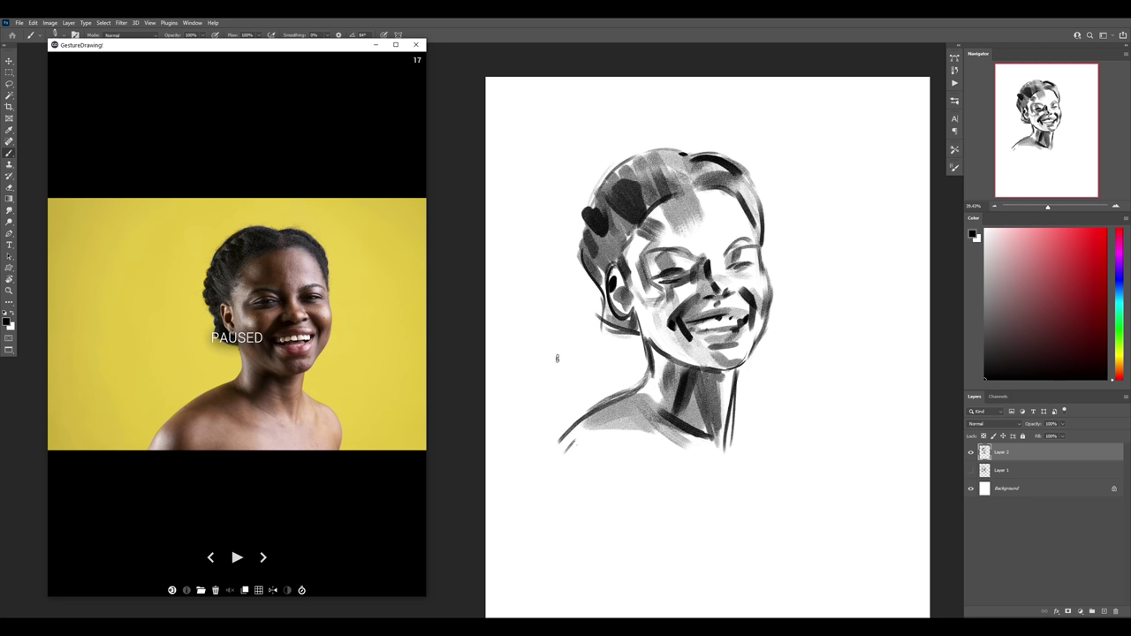
{"action": "left_click", "coordinate": [659, 404]}
{"action": "key", "text": "ctrl+shift+alt+n"}
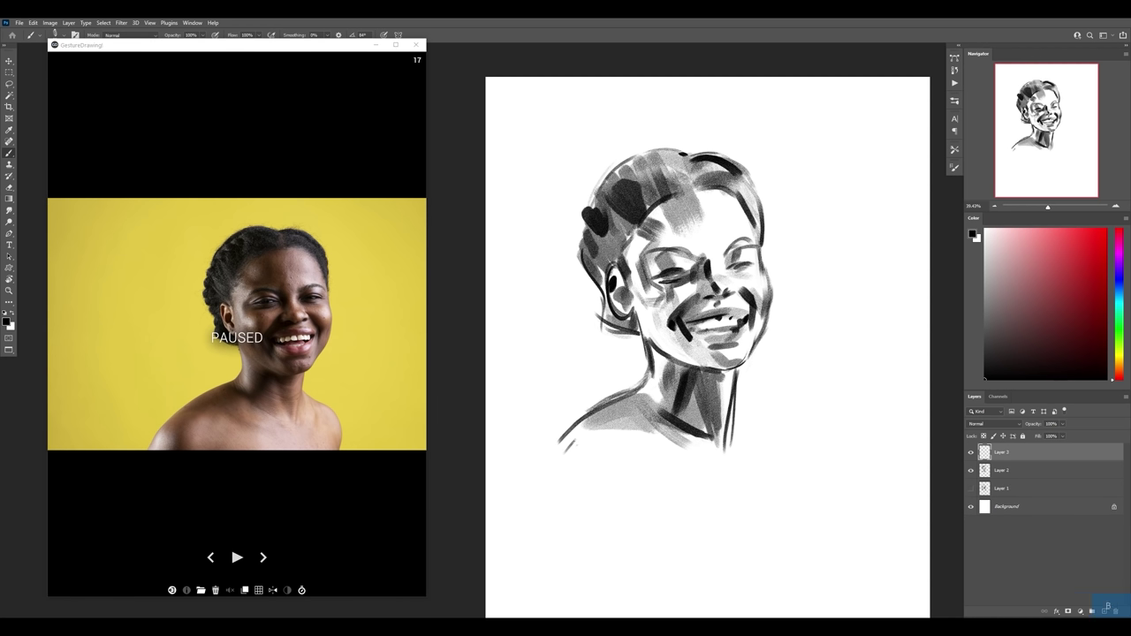
{"action": "mouse_move", "coordinate": [587, 412]}
{"action": "left_mouse_down"}
{"action": "mouse_move", "coordinate": [655, 388]}
{"action": "mouse_move", "coordinate": [737, 397]}
{"action": "mouse_move", "coordinate": [785, 433]}
{"action": "left_mouse_up"}
{"action": "key", "text": "ctrl+z"}
{"action": "left_click_drag", "start_coordinate": [608, 402], "coordinate": [751, 366]}
{"action": "key", "text": "ctrl+z"}
{"action": "mouse_move", "coordinate": [732, 405]}
{"action": "left_mouse_down"}
{"action": "mouse_move", "coordinate": [753, 420]}
{"action": "mouse_move", "coordinate": [748, 465]}
{"action": "left_mouse_up"}
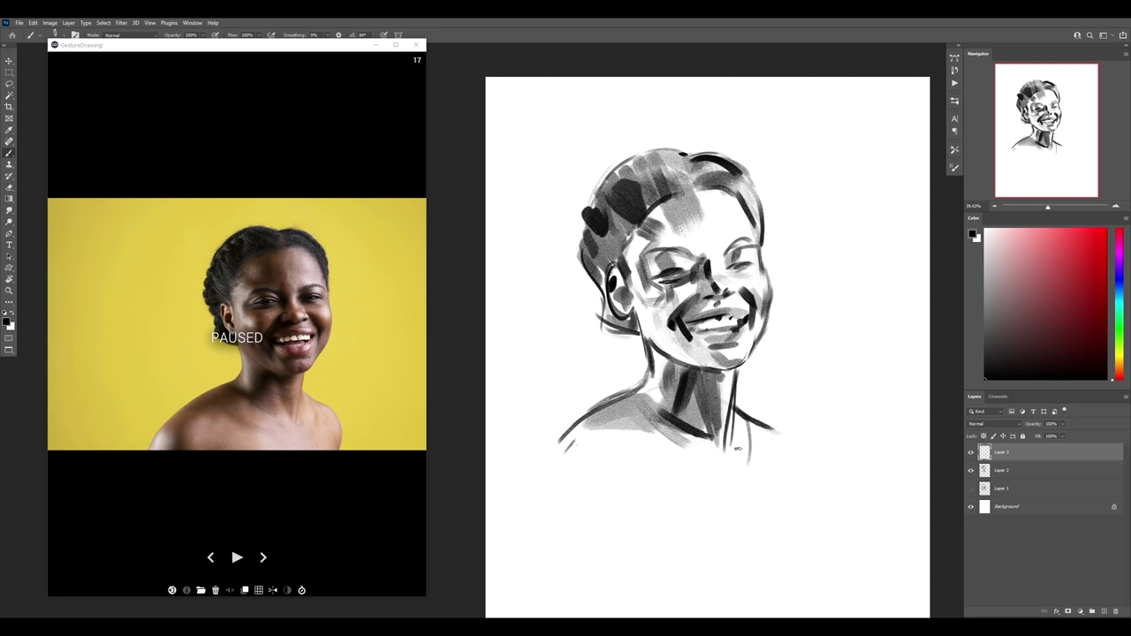
Step: Mark the collarbone, outline both upper arms, and draw a faint curve across the chest
{"action": "left_click_drag", "start_coordinate": [638, 442], "coordinate": [679, 455]}
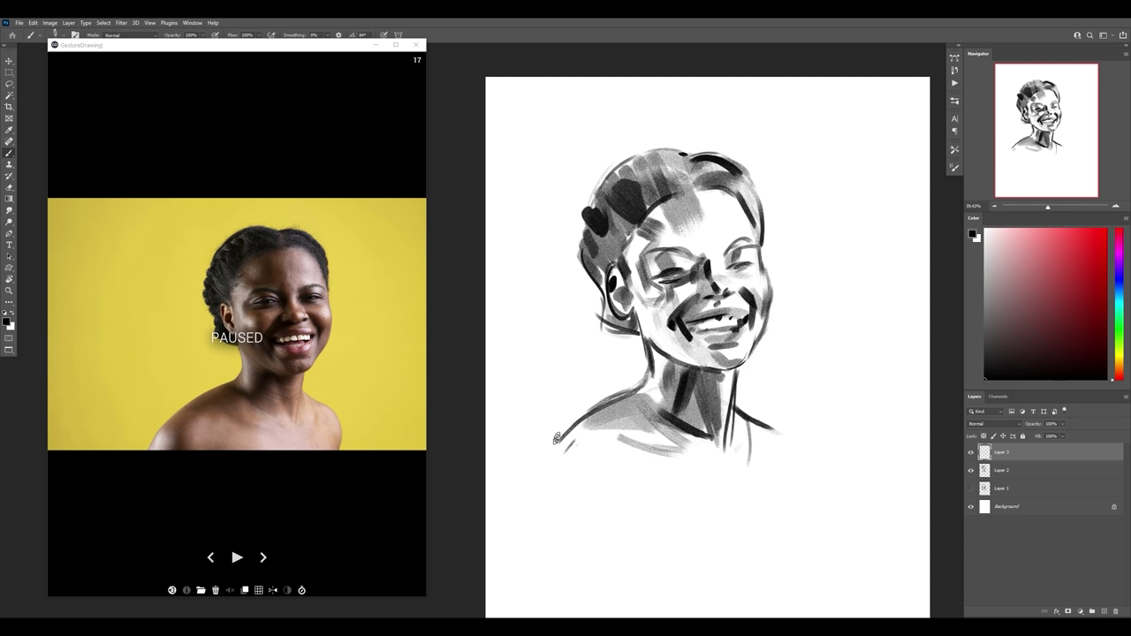
{"action": "mouse_move", "coordinate": [562, 434]}
{"action": "left_mouse_down"}
{"action": "mouse_move", "coordinate": [530, 485]}
{"action": "mouse_move", "coordinate": [560, 480]}
{"action": "mouse_move", "coordinate": [562, 438]}
{"action": "mouse_move", "coordinate": [532, 486]}
{"action": "mouse_move", "coordinate": [668, 499]}
{"action": "left_mouse_up"}
{"action": "mouse_move", "coordinate": [767, 495]}
{"action": "left_mouse_down"}
{"action": "mouse_move", "coordinate": [781, 436]}
{"action": "mouse_move", "coordinate": [767, 511]}
{"action": "left_mouse_up"}
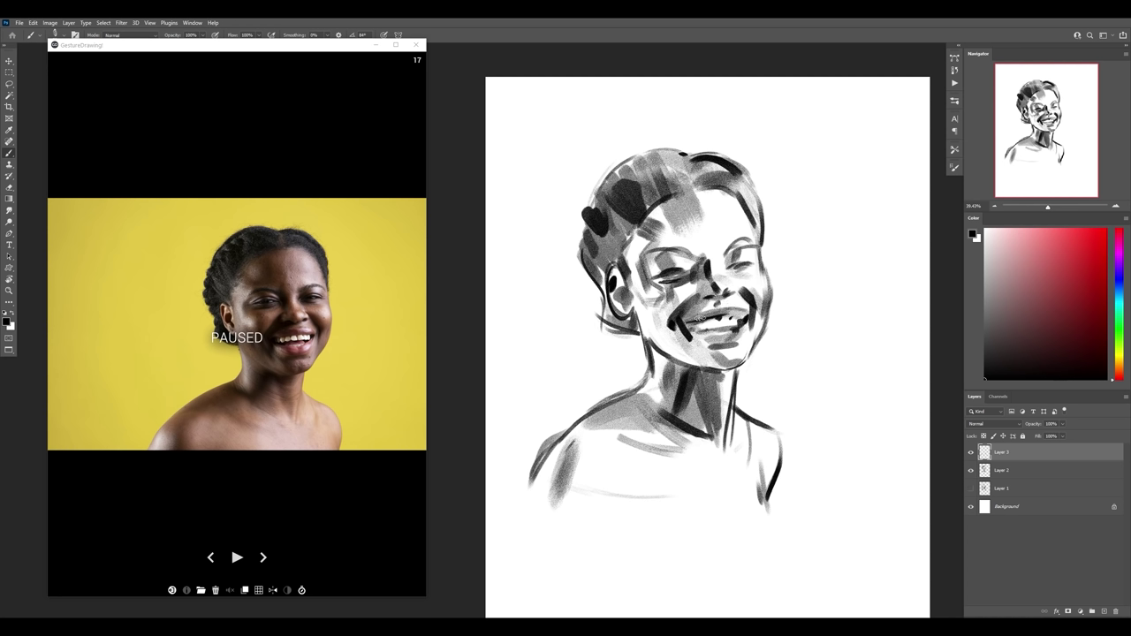
Step: Enlarge the brush and lay grey tone over the forehead, near cheek, ear, neck, near shoulder and upper arm
{"action": "mouse_move", "coordinate": [712, 315]}
{"action": "left_mouse_down"}
{"action": "mouse_move", "coordinate": [687, 320]}
{"action": "mouse_move", "coordinate": [689, 350]}
{"action": "left_mouse_up"}
{"action": "key", "text": "bracketright"}
{"action": "key", "text": "bracketright"}
{"action": "key", "text": "bracketright"}
{"action": "key", "text": "bracketright"}
{"action": "left_click_drag", "start_coordinate": [642, 246], "coordinate": [661, 351]}
{"action": "mouse_move", "coordinate": [652, 285]}
{"action": "left_mouse_down"}
{"action": "mouse_move", "coordinate": [678, 349]}
{"action": "mouse_move", "coordinate": [670, 320]}
{"action": "mouse_move", "coordinate": [691, 285]}
{"action": "mouse_move", "coordinate": [671, 272]}
{"action": "mouse_move", "coordinate": [677, 226]}
{"action": "mouse_move", "coordinate": [691, 240]}
{"action": "mouse_move", "coordinate": [698, 221]}
{"action": "left_mouse_up"}
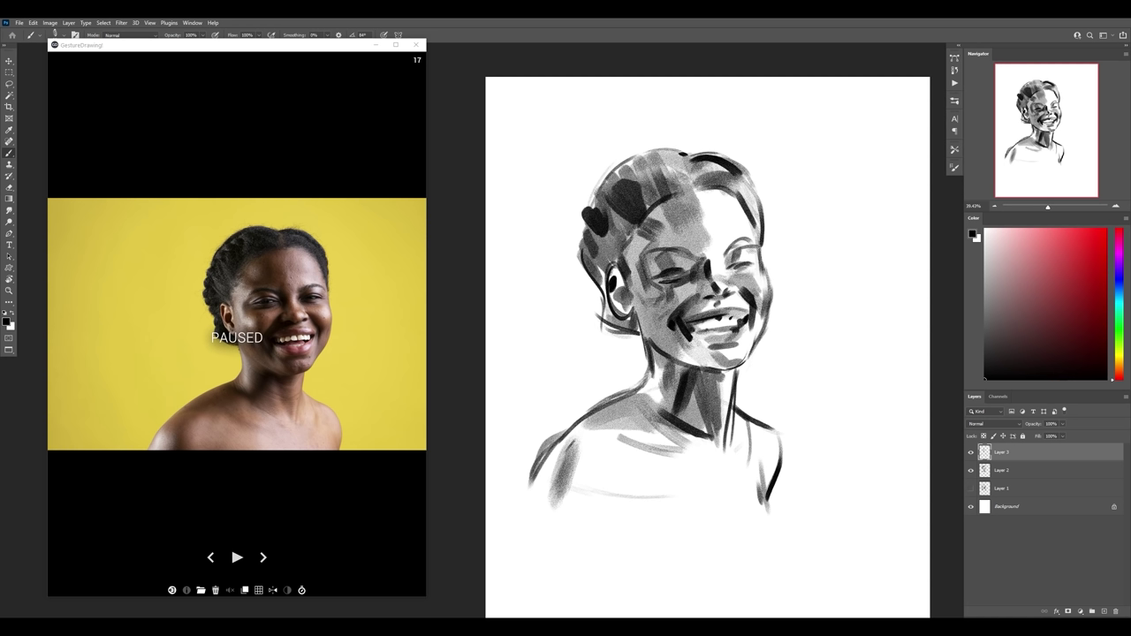
{"action": "mouse_move", "coordinate": [624, 270]}
{"action": "left_mouse_down"}
{"action": "mouse_move", "coordinate": [619, 304]}
{"action": "mouse_move", "coordinate": [603, 265]}
{"action": "left_mouse_up"}
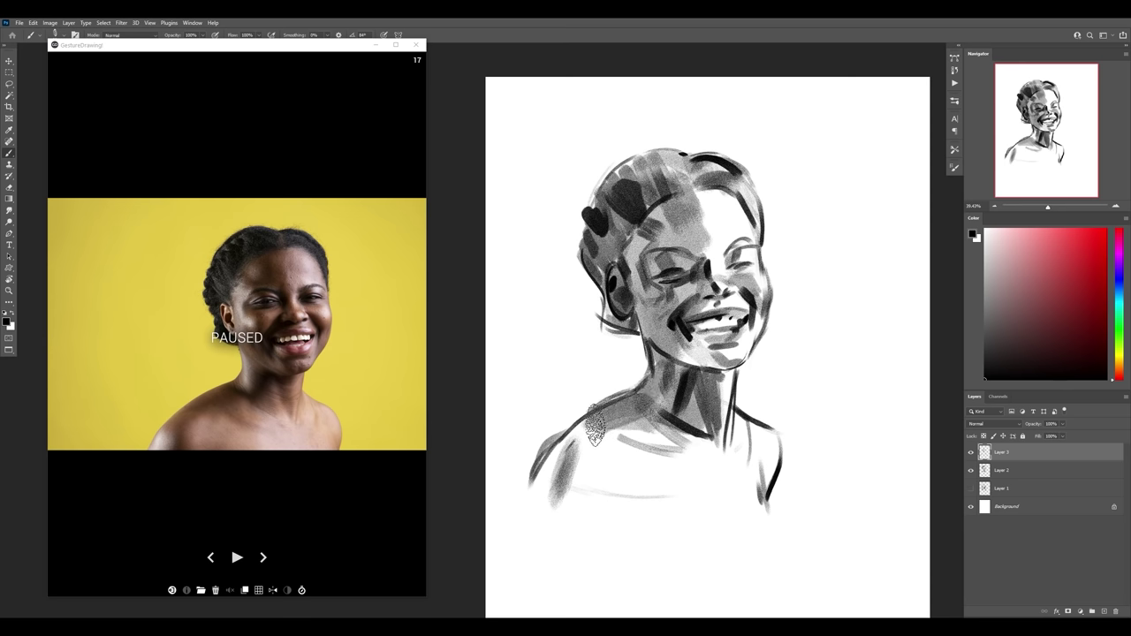
{"action": "mouse_move", "coordinate": [594, 428]}
{"action": "left_mouse_down"}
{"action": "mouse_move", "coordinate": [536, 497]}
{"action": "mouse_move", "coordinate": [588, 439]}
{"action": "mouse_move", "coordinate": [562, 513]}
{"action": "left_mouse_up"}
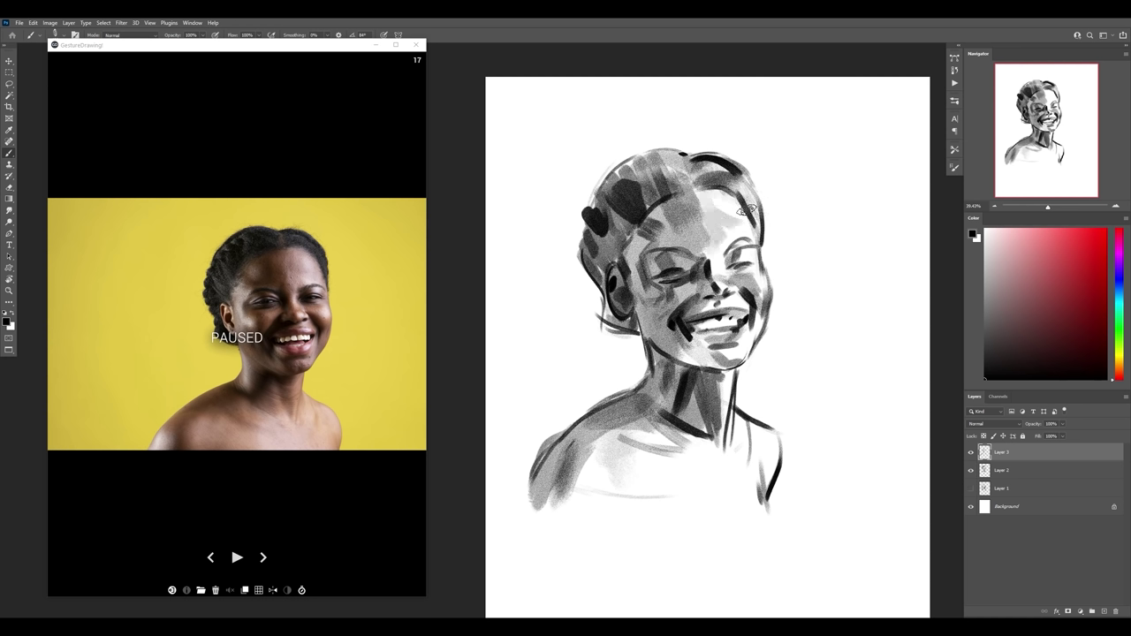
Step: Fill the hair on the far side of the forehead with black strokes along the hairline
{"action": "left_click_drag", "start_coordinate": [744, 197], "coordinate": [759, 230]}
{"action": "left_click_drag", "start_coordinate": [740, 184], "coordinate": [757, 218]}
{"action": "left_click_drag", "start_coordinate": [752, 194], "coordinate": [760, 229]}
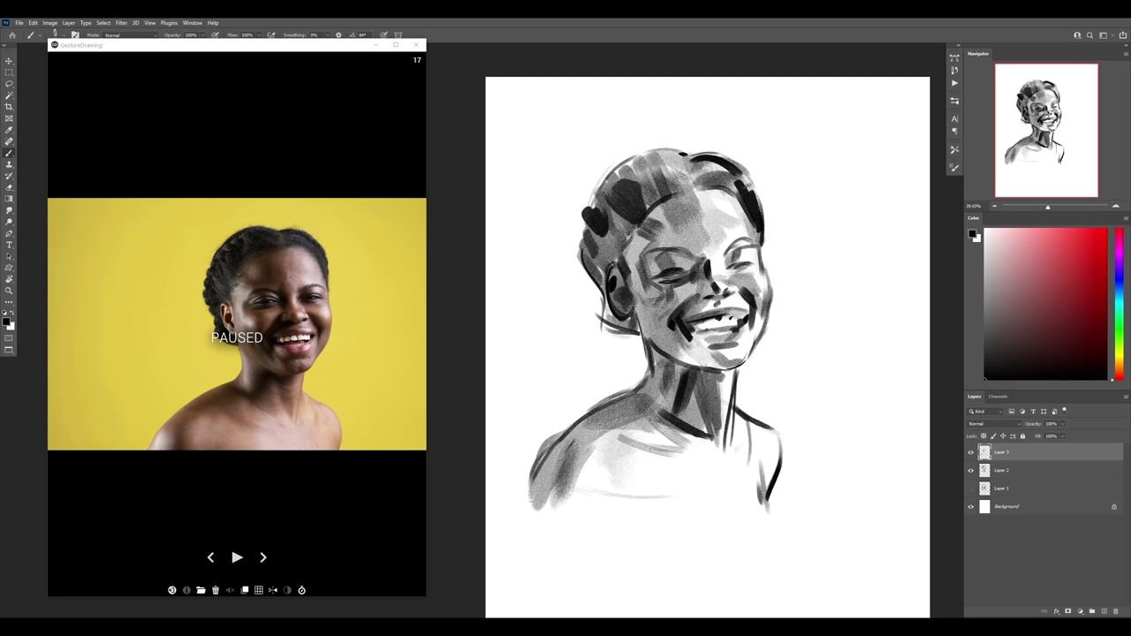
{"action": "left_click_drag", "start_coordinate": [719, 175], "coordinate": [750, 188]}
Step: Add dark strokes under the lower lip and, with a larger brush, deepen the tones on the near jaw and brow
{"action": "left_click_drag", "start_coordinate": [711, 343], "coordinate": [738, 353]}
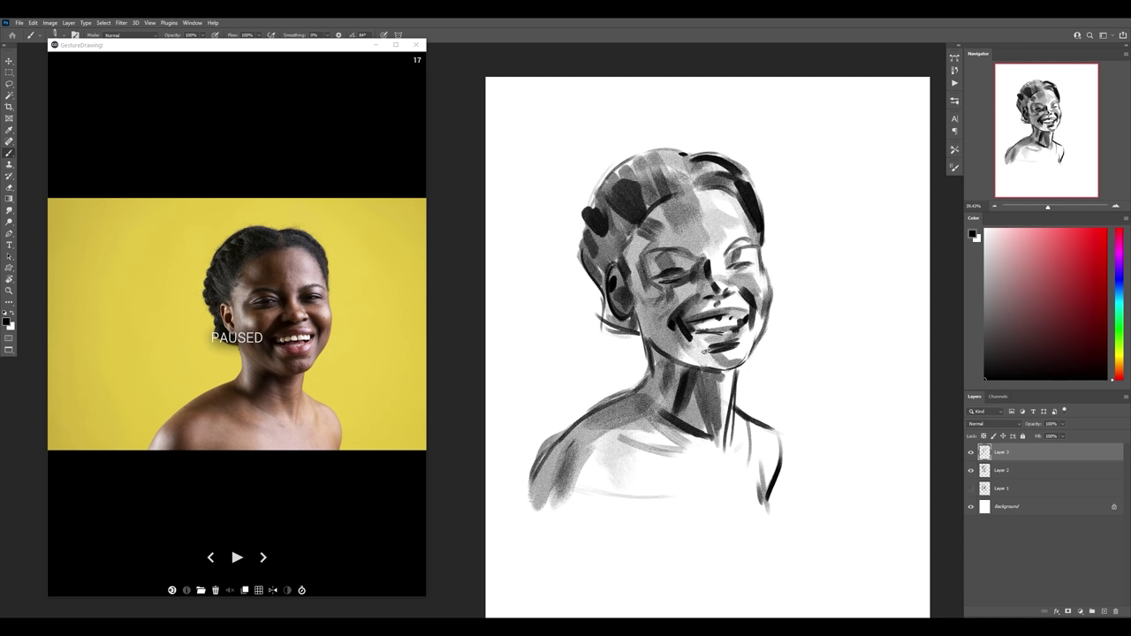
{"action": "key", "text": "bracketright"}
{"action": "key", "text": "bracketright"}
{"action": "key", "text": "bracketright"}
{"action": "key", "text": "bracketright"}
{"action": "left_click_drag", "start_coordinate": [672, 338], "coordinate": [714, 363]}
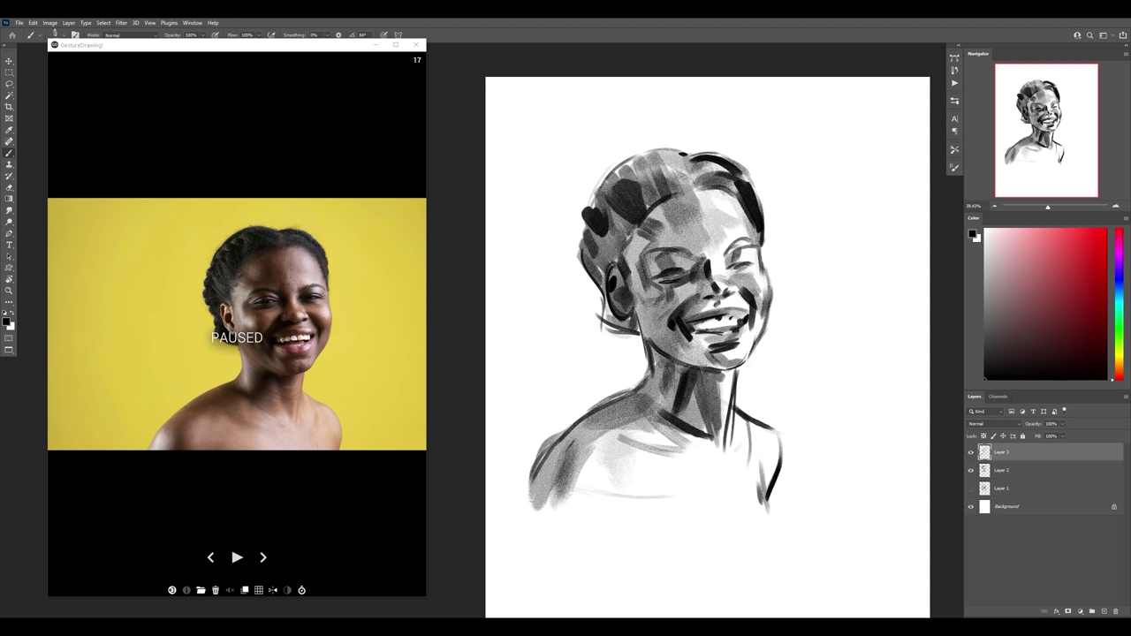
{"action": "left_click_drag", "start_coordinate": [652, 259], "coordinate": [686, 253]}
Step: Draw a horizontal base line beneath the bust and shade the chest and front of the neck grey
{"action": "scroll", "coordinate": [750, 290], "scroll_direction": "down", "scroll_amount": 2}
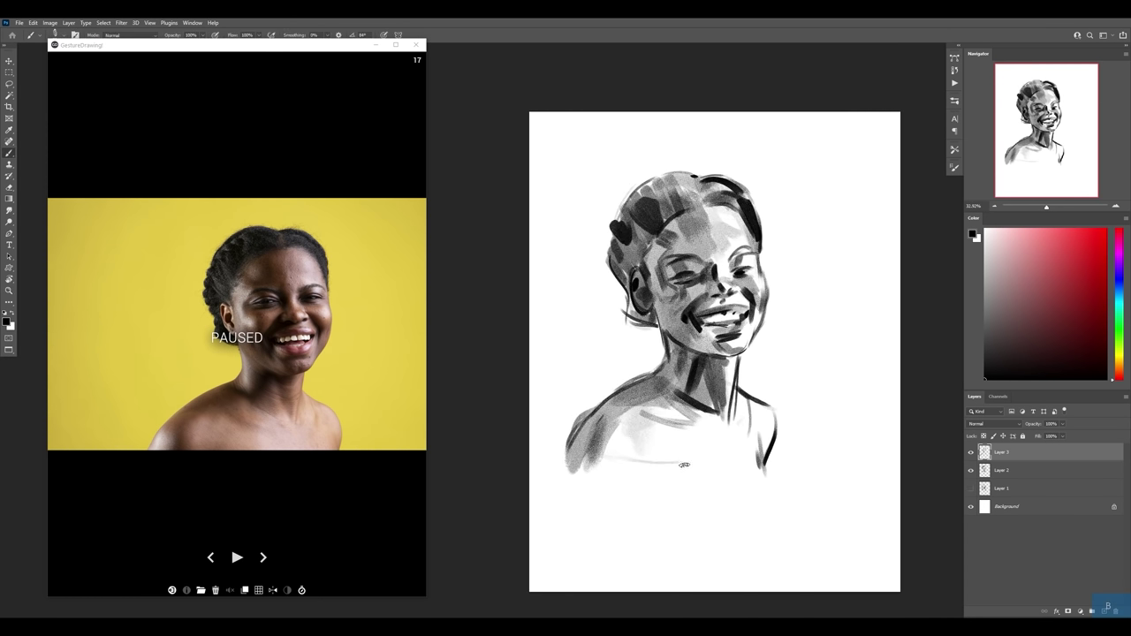
{"action": "mouse_move", "coordinate": [588, 466]}
{"action": "left_mouse_down"}
{"action": "mouse_move", "coordinate": [781, 469]}
{"action": "mouse_move", "coordinate": [564, 467]}
{"action": "left_mouse_up"}
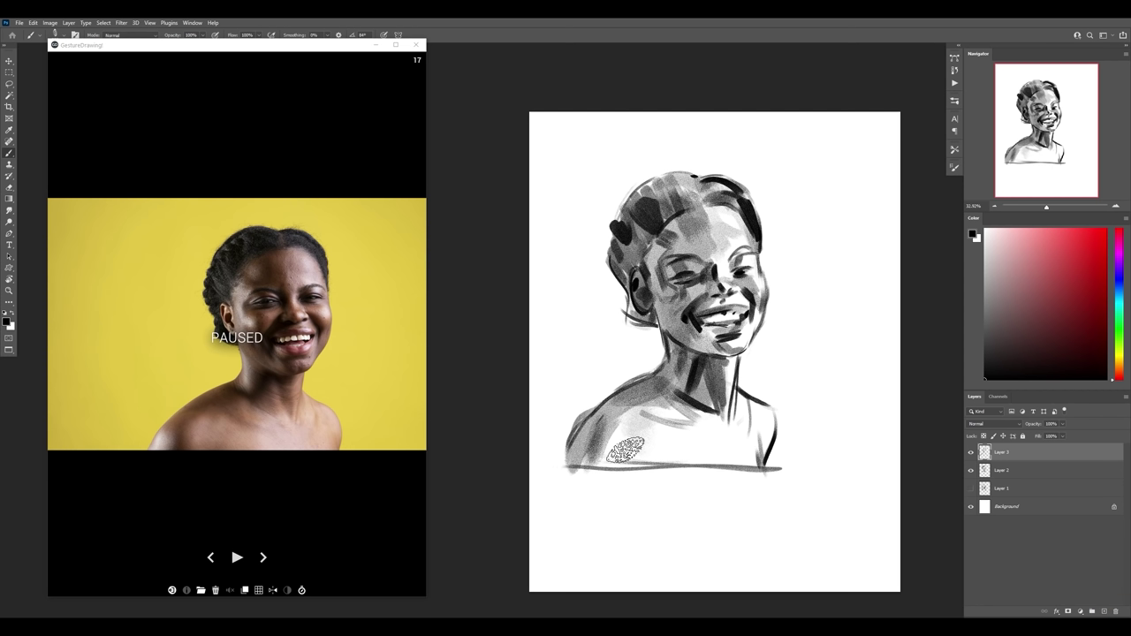
{"action": "mouse_move", "coordinate": [651, 456]}
{"action": "left_mouse_down"}
{"action": "mouse_move", "coordinate": [602, 454]}
{"action": "mouse_move", "coordinate": [710, 424]}
{"action": "mouse_move", "coordinate": [729, 425]}
{"action": "mouse_move", "coordinate": [751, 453]}
{"action": "left_mouse_up"}
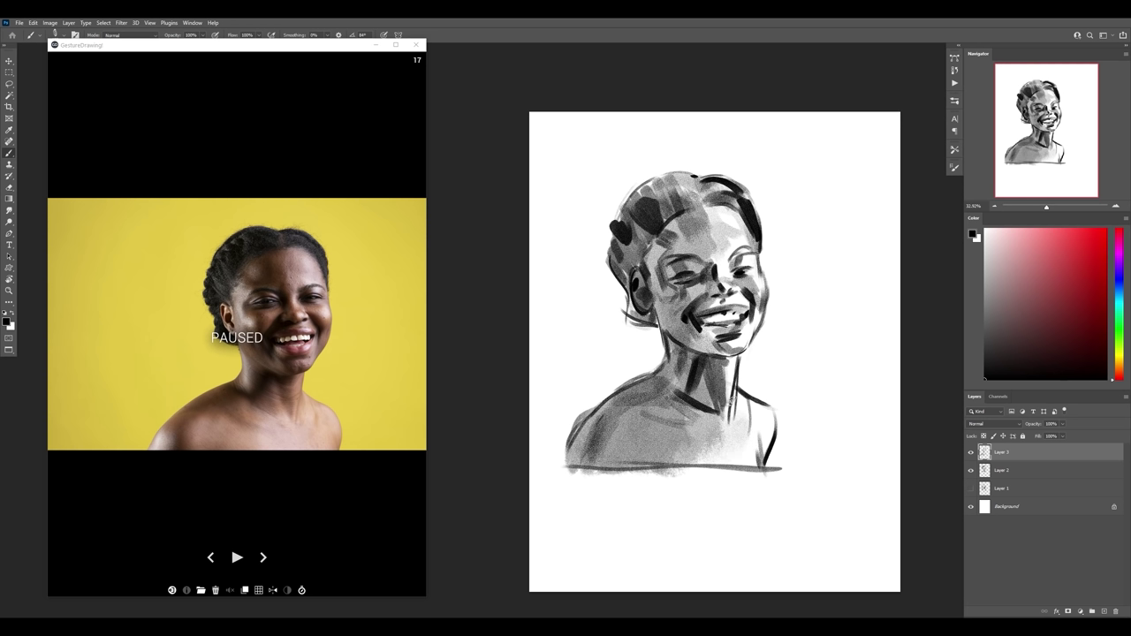
{"action": "left_click_drag", "start_coordinate": [734, 358], "coordinate": [720, 422]}
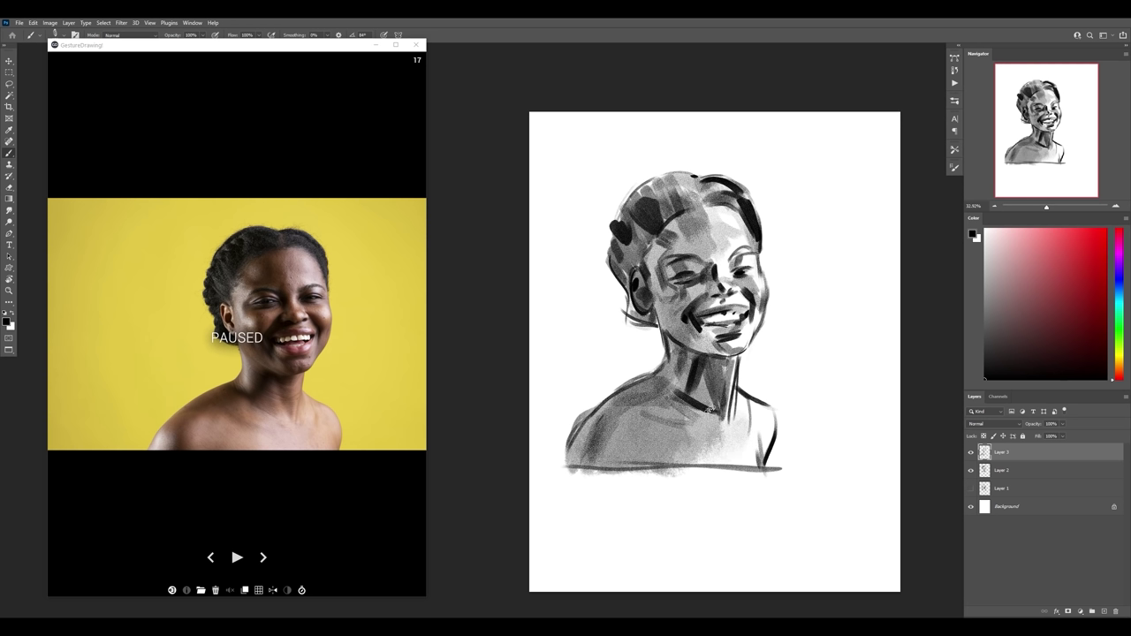
Step: Merge the new layer into Layer 2 and erase the extra line along the far side of the neck
{"action": "key", "text": "e"}
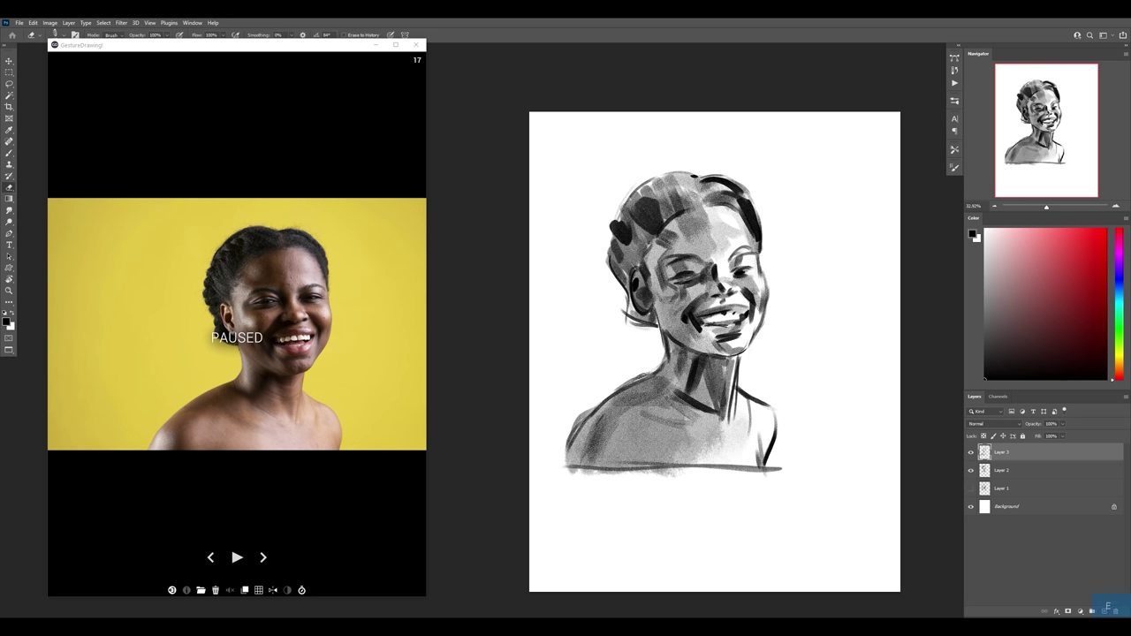
{"action": "key", "text": "ctrl+e"}
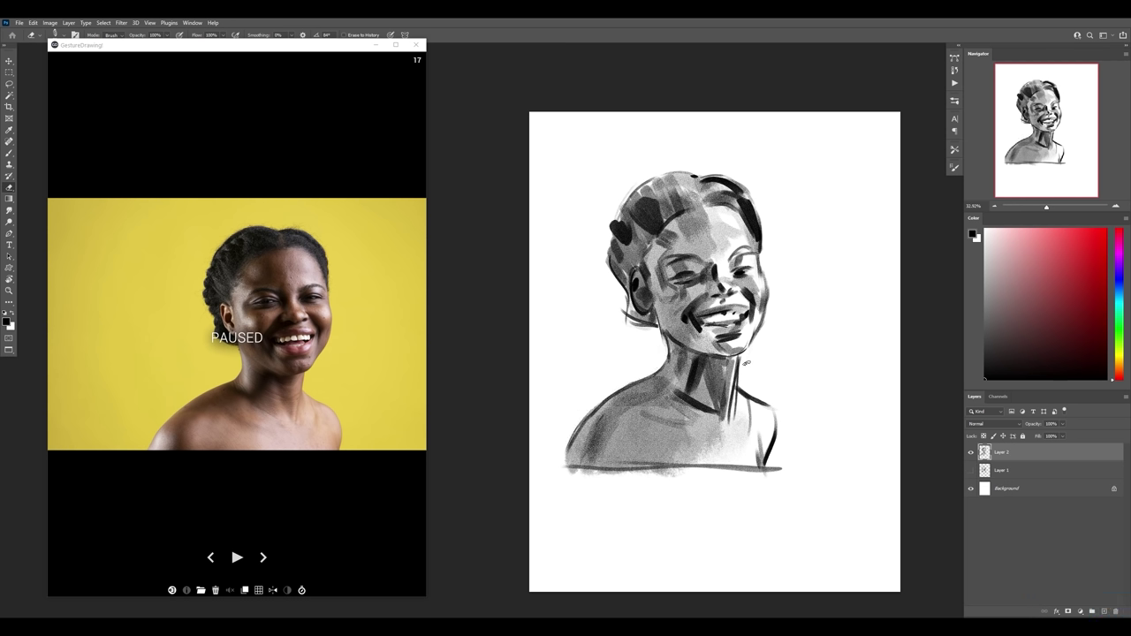
{"action": "left_click_drag", "start_coordinate": [736, 356], "coordinate": [733, 378]}
{"action": "key", "text": "b"}
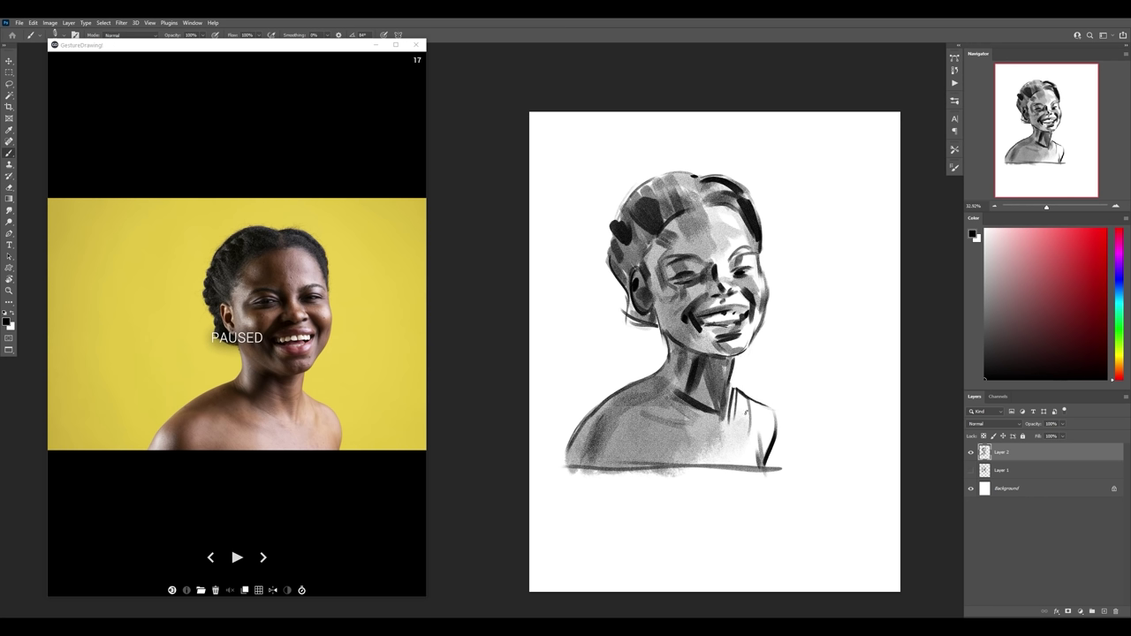
Step: Reinforce the near contour from the jaw down the neck to the shoulder with a darker line
{"action": "left_click_drag", "start_coordinate": [669, 350], "coordinate": [601, 394]}
{"action": "key", "text": "ctrl+z"}
{"action": "left_click_drag", "start_coordinate": [668, 355], "coordinate": [596, 409]}
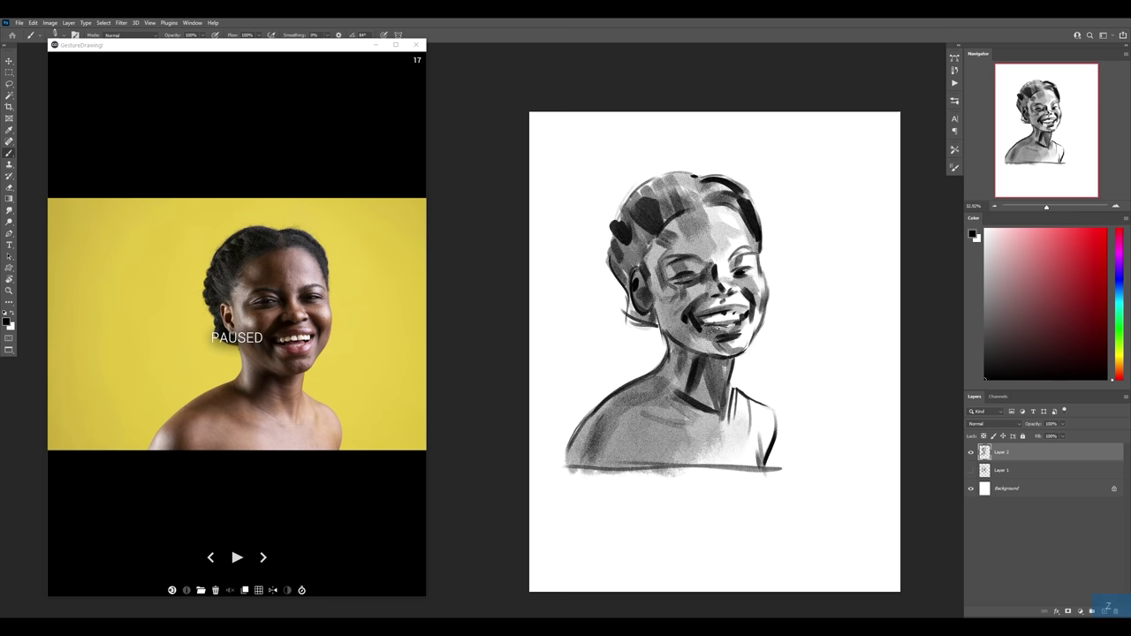
Step: Erase highlights into the near cheekbone, temple, eyelid and side of the neck, and clean up the teeth
{"action": "key", "text": "z"}
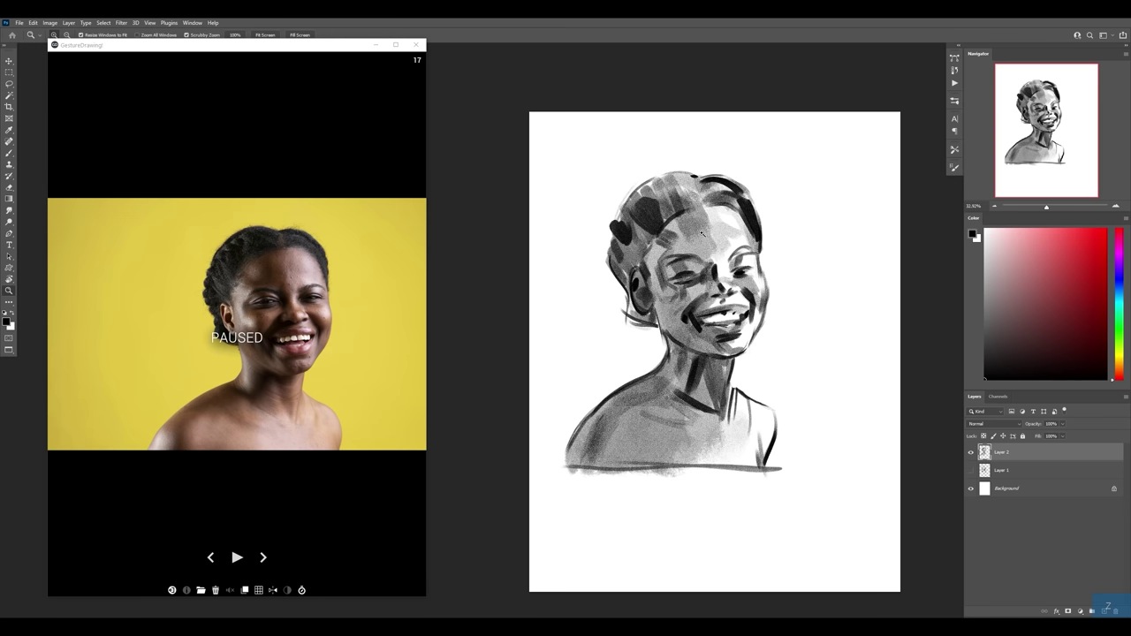
{"action": "left_click_drag", "start_coordinate": [702, 233], "coordinate": [729, 312]}
{"action": "left_click_drag", "start_coordinate": [714, 400], "coordinate": [734, 393]}
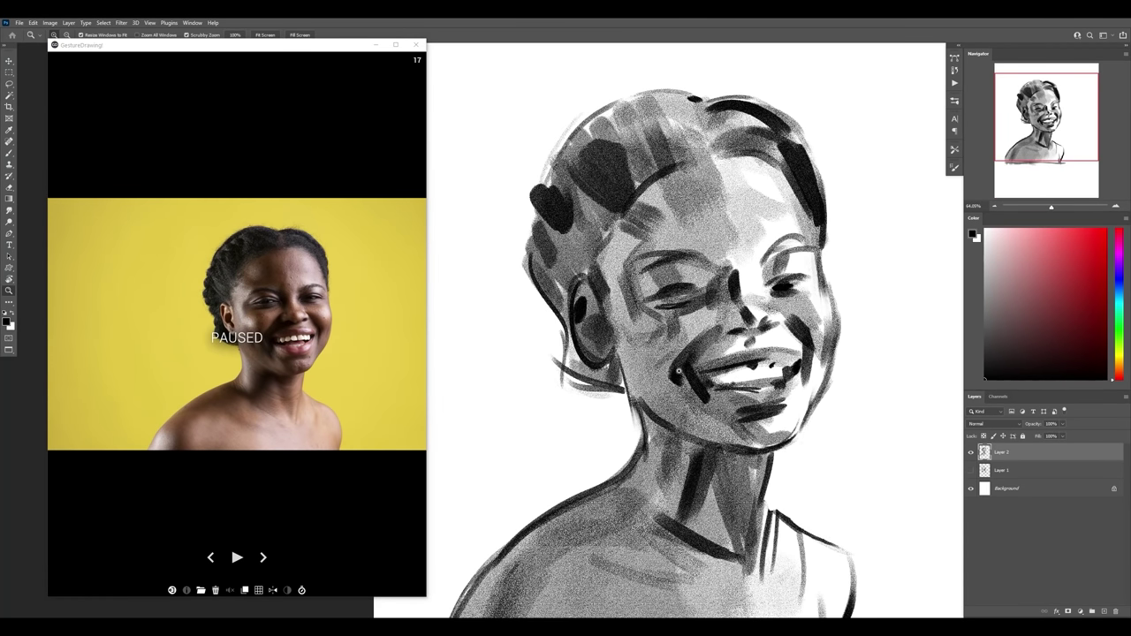
{"action": "key", "text": "e"}
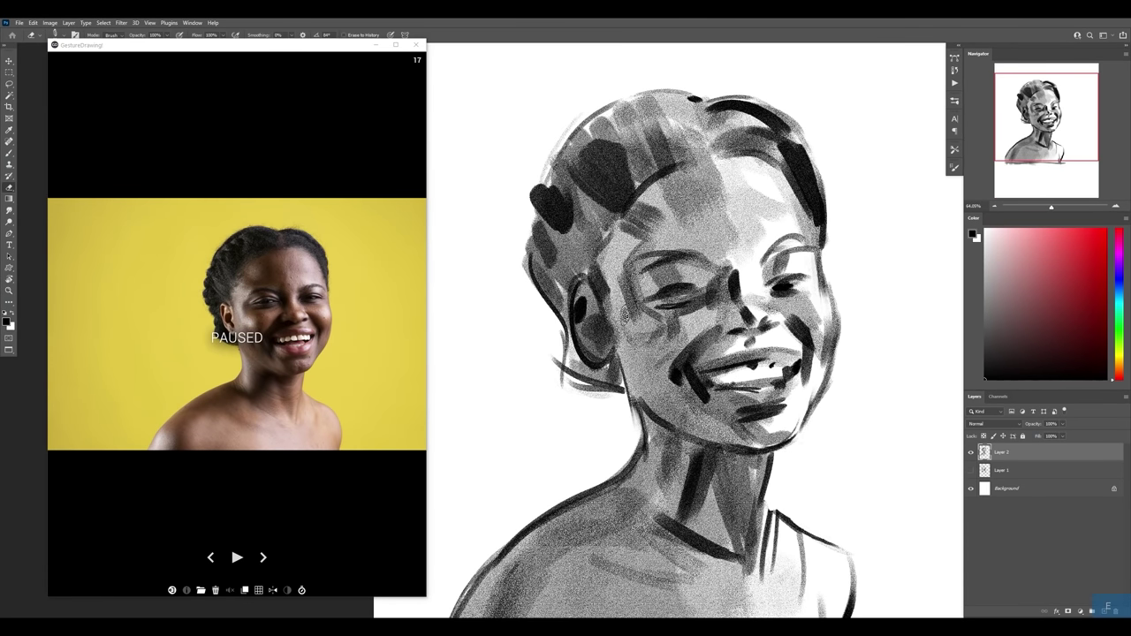
{"action": "mouse_move", "coordinate": [623, 316]}
{"action": "left_mouse_down"}
{"action": "mouse_move", "coordinate": [643, 343]}
{"action": "mouse_move", "coordinate": [658, 340]}
{"action": "left_mouse_up"}
{"action": "mouse_move", "coordinate": [623, 250]}
{"action": "left_mouse_down"}
{"action": "mouse_move", "coordinate": [629, 281]}
{"action": "mouse_move", "coordinate": [657, 274]}
{"action": "mouse_move", "coordinate": [645, 292]}
{"action": "mouse_move", "coordinate": [668, 294]}
{"action": "left_mouse_up"}
{"action": "mouse_move", "coordinate": [660, 446]}
{"action": "left_mouse_down"}
{"action": "mouse_move", "coordinate": [642, 500]}
{"action": "mouse_move", "coordinate": [636, 490]}
{"action": "left_mouse_up"}
{"action": "key", "text": "z"}
{"action": "mouse_move", "coordinate": [717, 389]}
{"action": "left_mouse_down"}
{"action": "mouse_move", "coordinate": [682, 398]}
{"action": "mouse_move", "coordinate": [782, 392]}
{"action": "mouse_move", "coordinate": [760, 378]}
{"action": "left_mouse_up"}
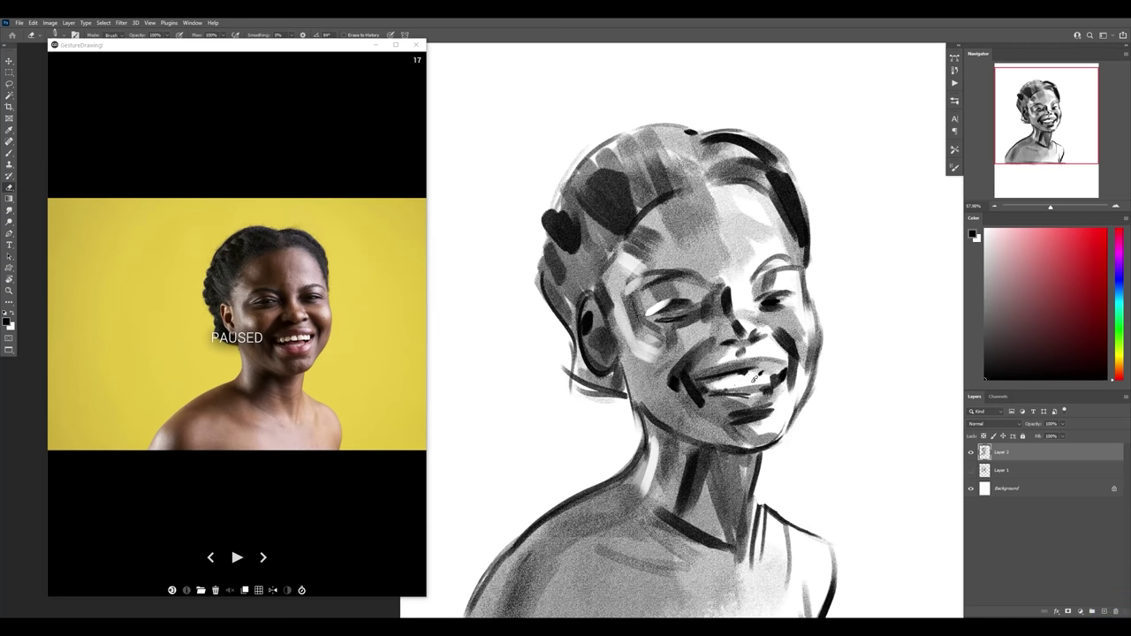
Step: Darken the near eyebrow and eye area with brush strokes
{"action": "key", "text": "b"}
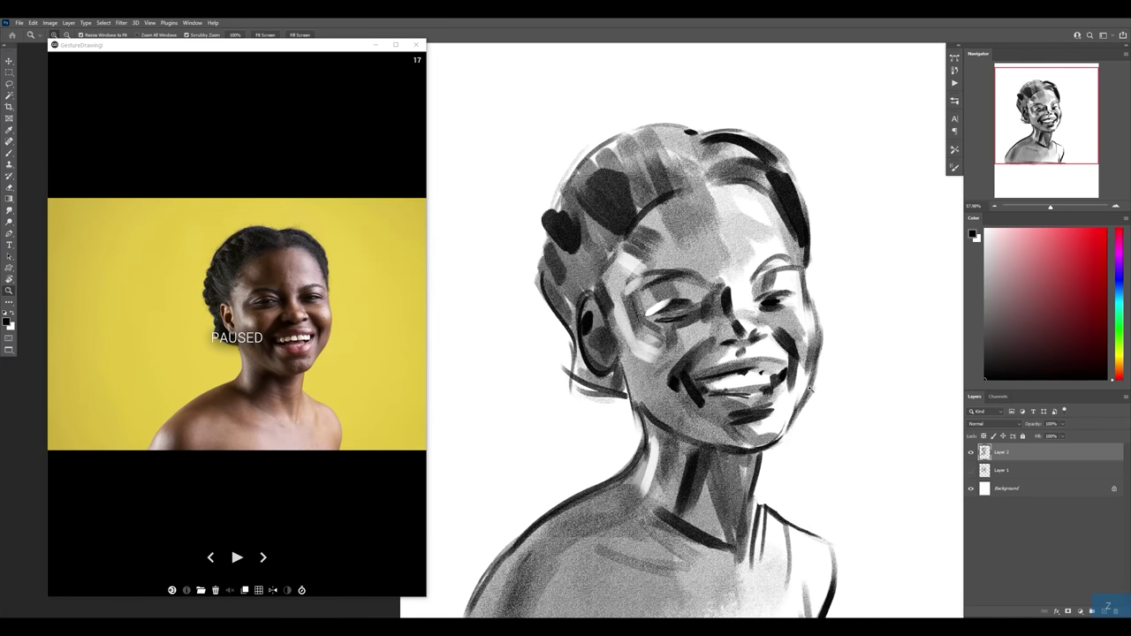
{"action": "key", "text": "ctrl+minus"}
{"action": "key", "text": "ctrl+minus"}
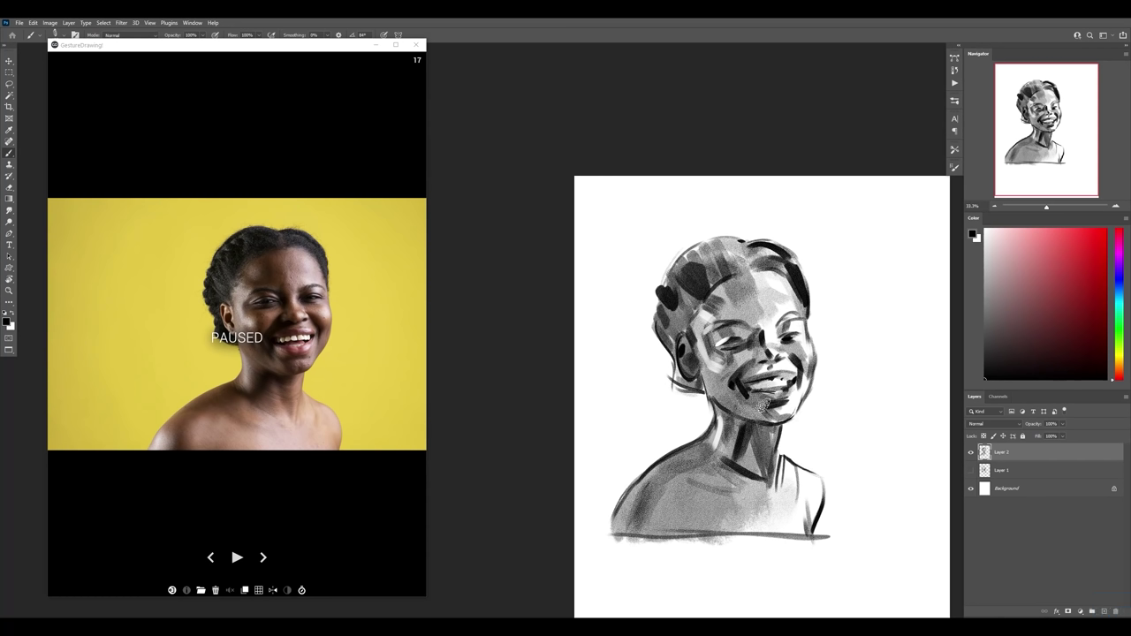
{"action": "mouse_move", "coordinate": [737, 338]}
{"action": "left_mouse_down"}
{"action": "mouse_move", "coordinate": [718, 347]}
{"action": "mouse_move", "coordinate": [730, 334]}
{"action": "left_mouse_up"}
{"action": "key", "text": "e"}
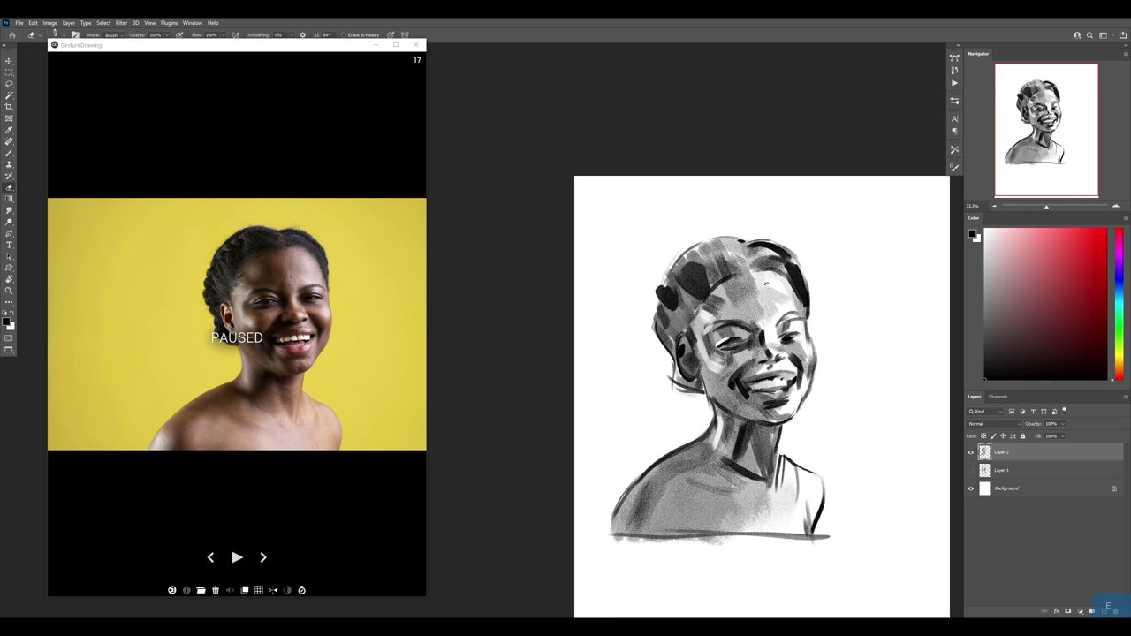
Step: Advance the reference slideshow to the photo of the rainbow-haired woman with wide eyes and a toothy grin
{"action": "key", "text": "b"}
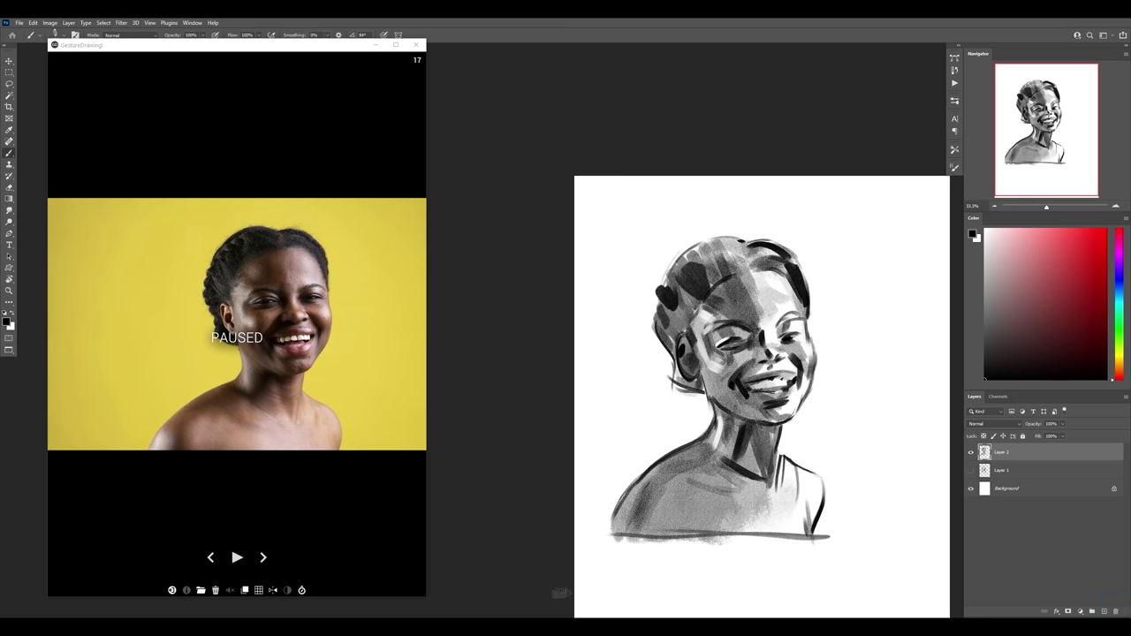
{"action": "left_click", "coordinate": [264, 557]}
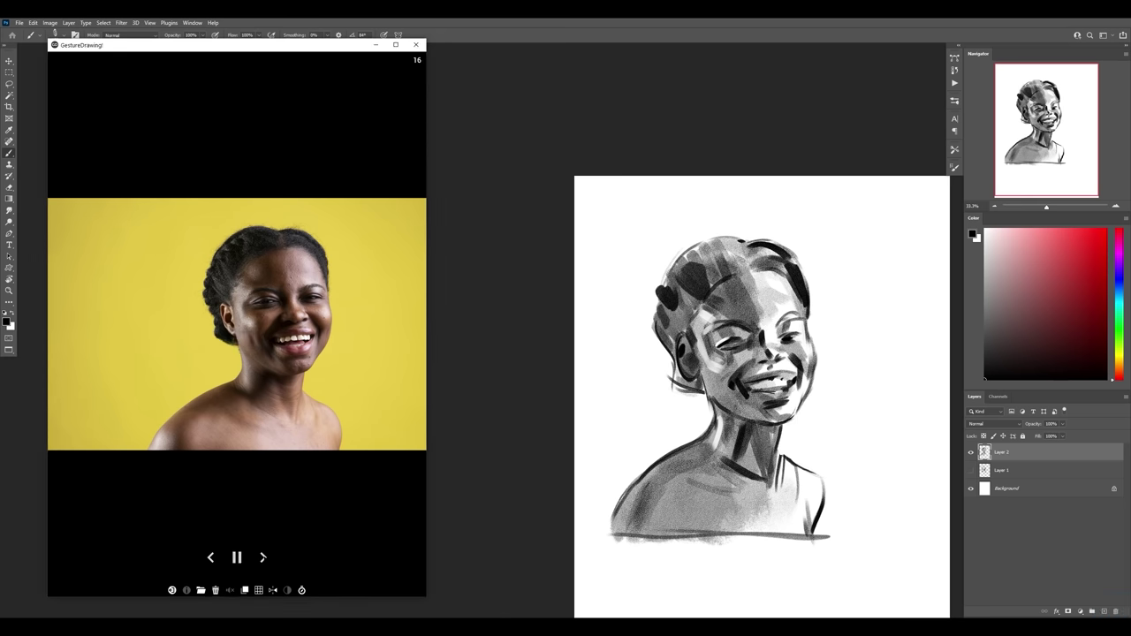
{"action": "left_click", "coordinate": [263, 558]}
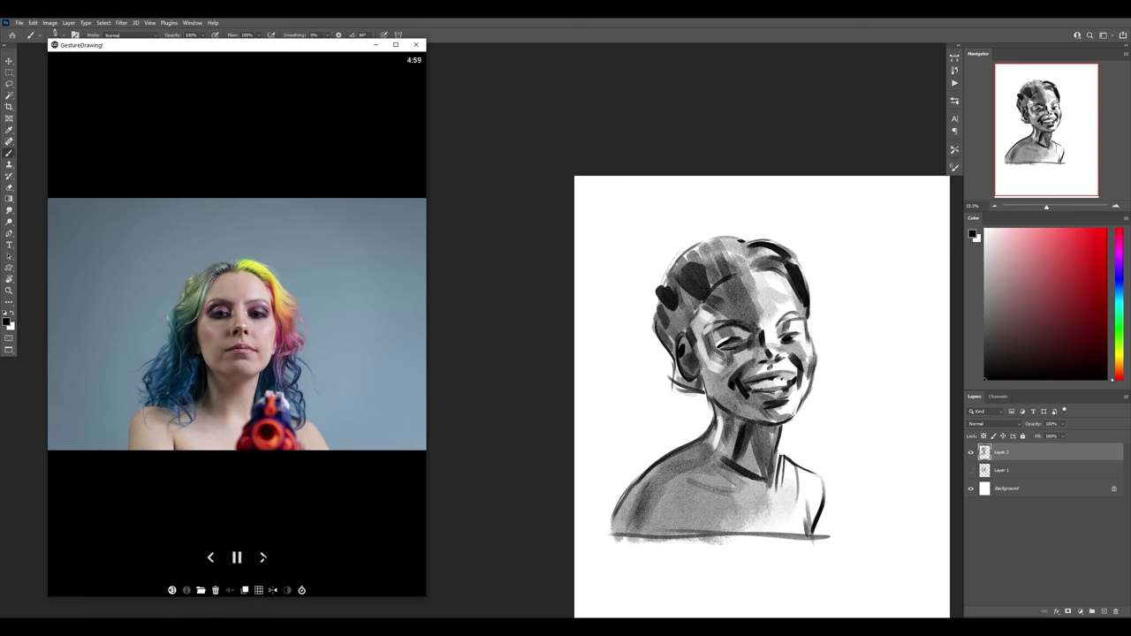
{"action": "left_click", "coordinate": [262, 557]}
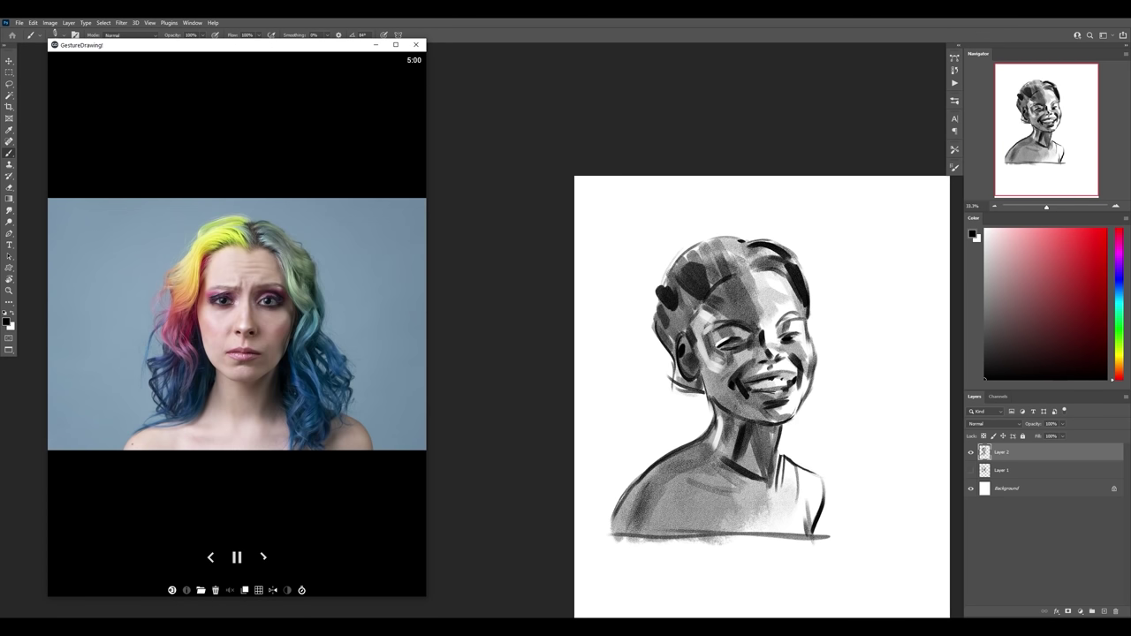
{"action": "key", "text": "Right"}
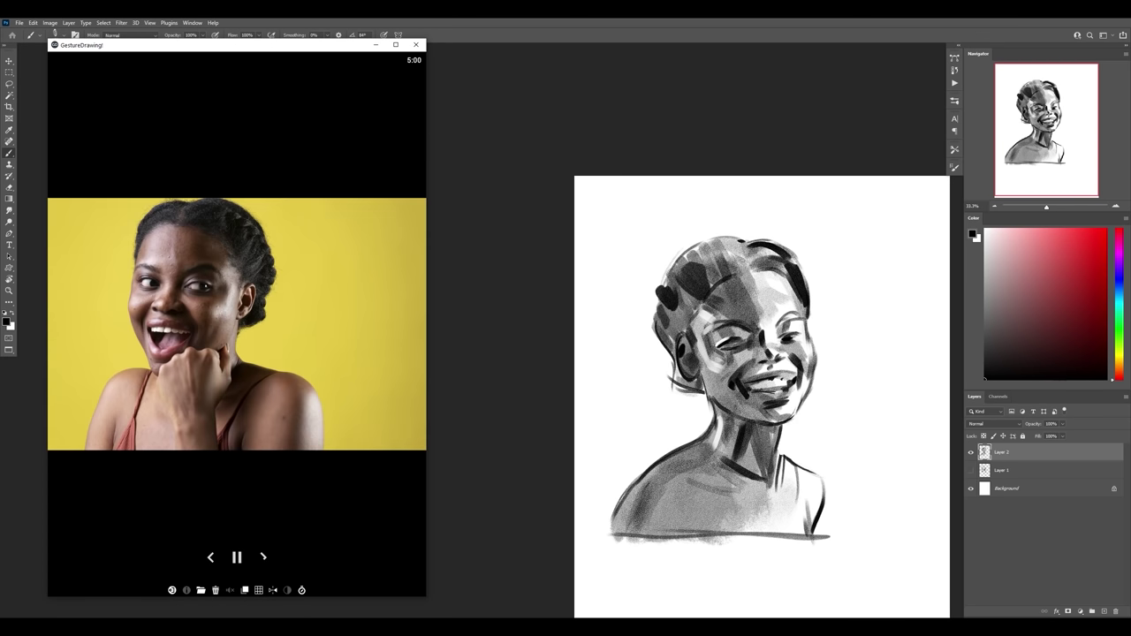
{"action": "key", "text": "Right"}
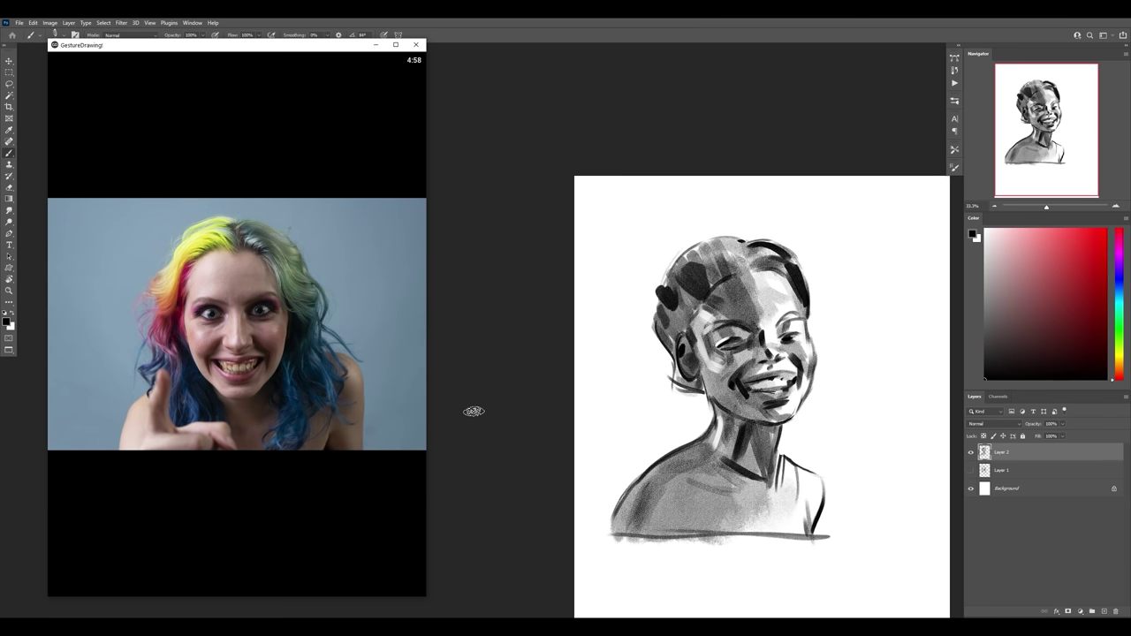
Step: Hide Layer 2 and, on a new layer, sketch the rounded skull, the sides of the face and the tapering jaw
{"action": "left_click", "coordinate": [546, 461]}
{"action": "key", "text": "ctrl+alt+1"}
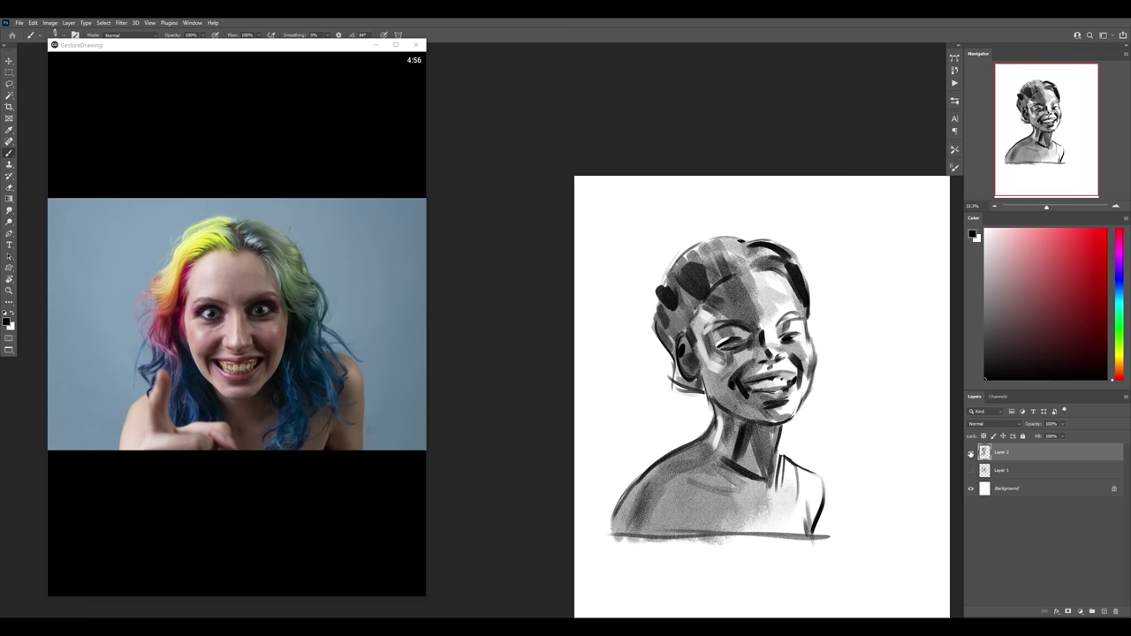
{"action": "mouse_move", "coordinate": [819, 430]}
{"action": "left_mouse_down"}
{"action": "mouse_move", "coordinate": [747, 395]}
{"action": "mouse_move", "coordinate": [733, 372]}
{"action": "left_mouse_up"}
{"action": "key", "text": "z"}
{"action": "key", "text": "b"}
{"action": "left_click_drag", "start_coordinate": [607, 377], "coordinate": [602, 297]}
{"action": "mouse_move", "coordinate": [583, 258]}
{"action": "left_mouse_down"}
{"action": "mouse_move", "coordinate": [614, 189]}
{"action": "mouse_move", "coordinate": [652, 171]}
{"action": "mouse_move", "coordinate": [740, 216]}
{"action": "mouse_move", "coordinate": [744, 235]}
{"action": "mouse_move", "coordinate": [586, 253]}
{"action": "left_mouse_up"}
{"action": "mouse_move", "coordinate": [740, 270]}
{"action": "left_mouse_down"}
{"action": "mouse_move", "coordinate": [734, 400]}
{"action": "mouse_move", "coordinate": [682, 437]}
{"action": "left_mouse_up"}
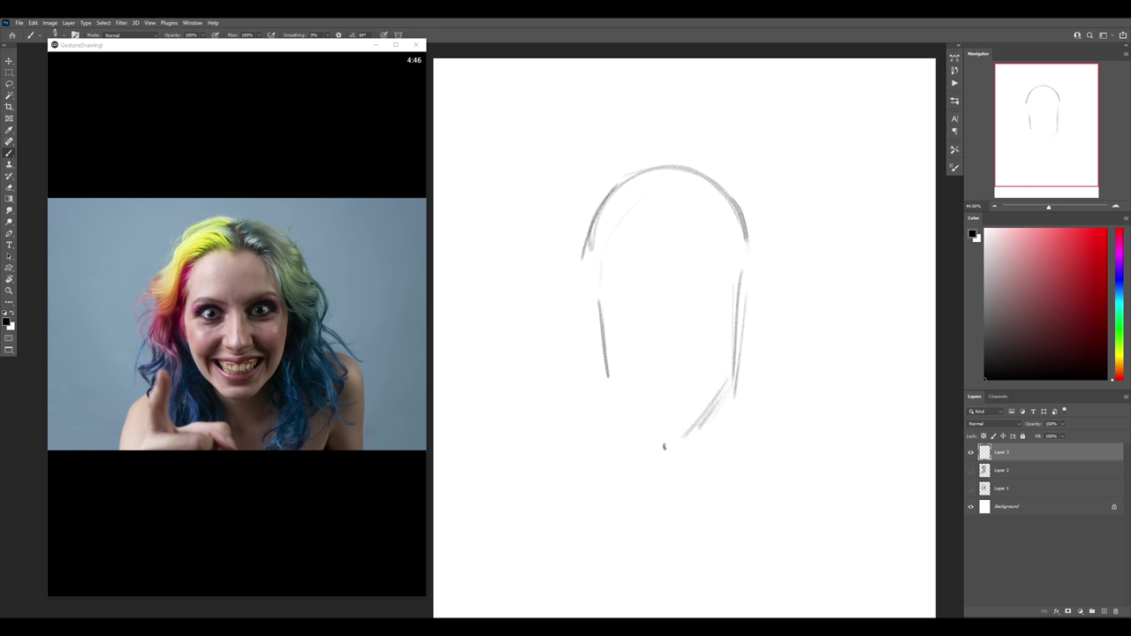
{"action": "mouse_move", "coordinate": [607, 370]}
{"action": "left_mouse_down"}
{"action": "mouse_move", "coordinate": [629, 400]}
{"action": "mouse_move", "coordinate": [684, 425]}
{"action": "left_mouse_up"}
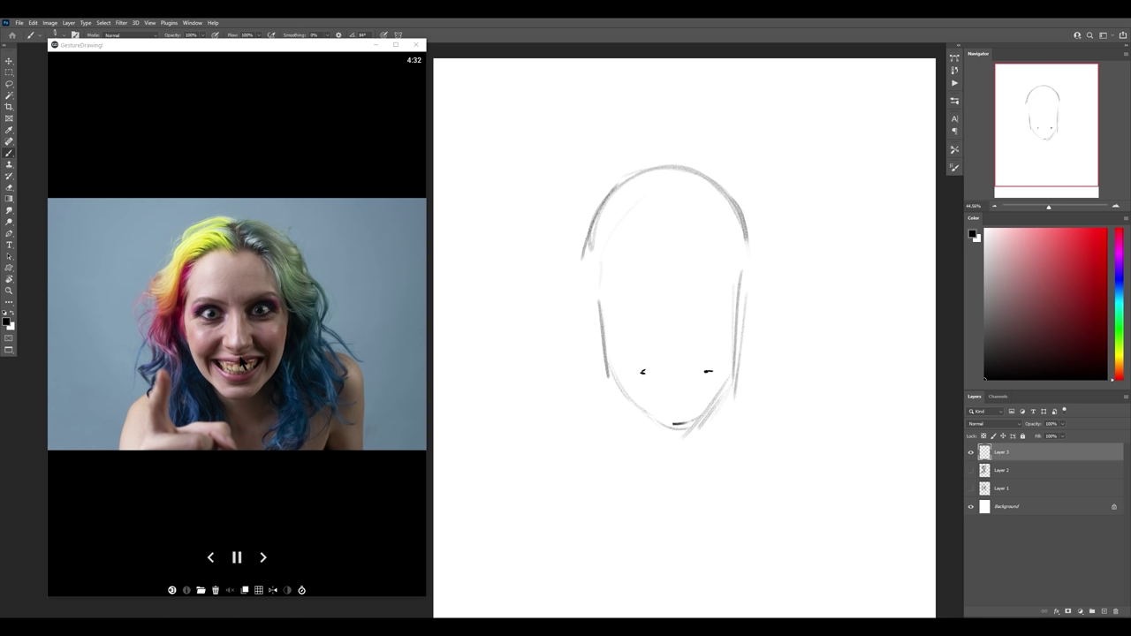
Step: Mark the mouth corners, chin and nose base with short strokes inside the face outline, undoing unwanted marks
{"action": "mouse_move", "coordinate": [641, 371]}
{"action": "left_mouse_down"}
{"action": "mouse_move", "coordinate": [695, 355]}
{"action": "mouse_move", "coordinate": [712, 370]}
{"action": "mouse_move", "coordinate": [682, 371]}
{"action": "left_mouse_up"}
{"action": "key", "text": "ctrl+z"}
{"action": "key", "text": "ctrl+z"}
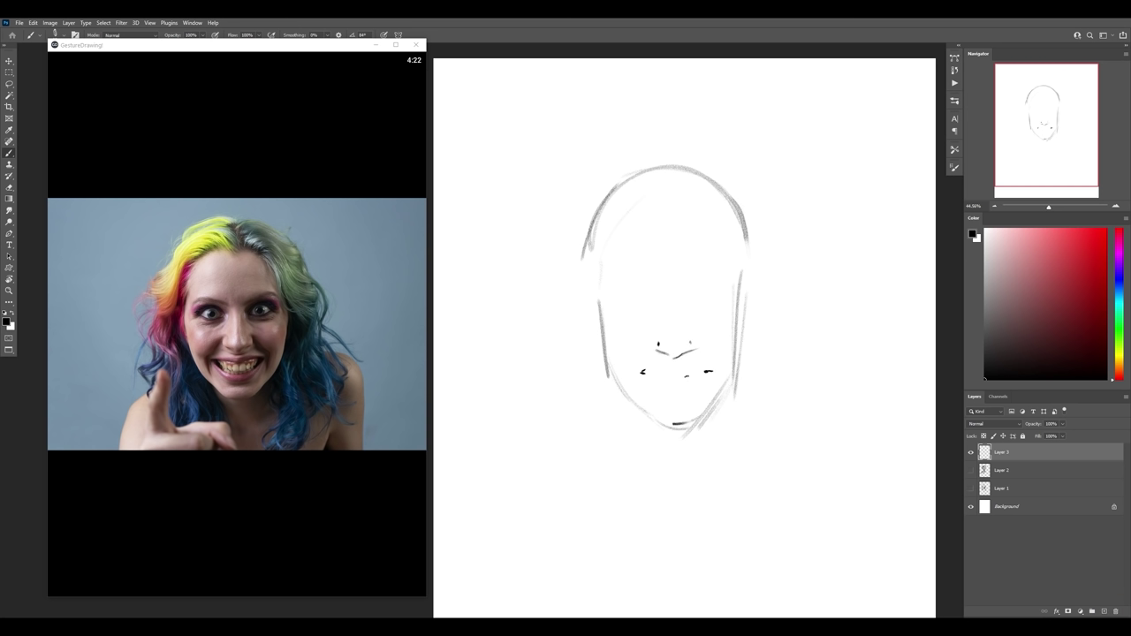
Step: Sketch the upper lip line and the smile creases beside the mouth corners, and darken the nose base
{"action": "mouse_move", "coordinate": [682, 372]}
{"action": "left_mouse_down"}
{"action": "mouse_move", "coordinate": [712, 370]}
{"action": "mouse_move", "coordinate": [677, 378]}
{"action": "mouse_move", "coordinate": [686, 365]}
{"action": "left_mouse_up"}
{"action": "mouse_move", "coordinate": [629, 367]}
{"action": "left_mouse_down"}
{"action": "mouse_move", "coordinate": [640, 389]}
{"action": "mouse_move", "coordinate": [637, 378]}
{"action": "left_mouse_up"}
{"action": "left_click_drag", "start_coordinate": [714, 363], "coordinate": [716, 387]}
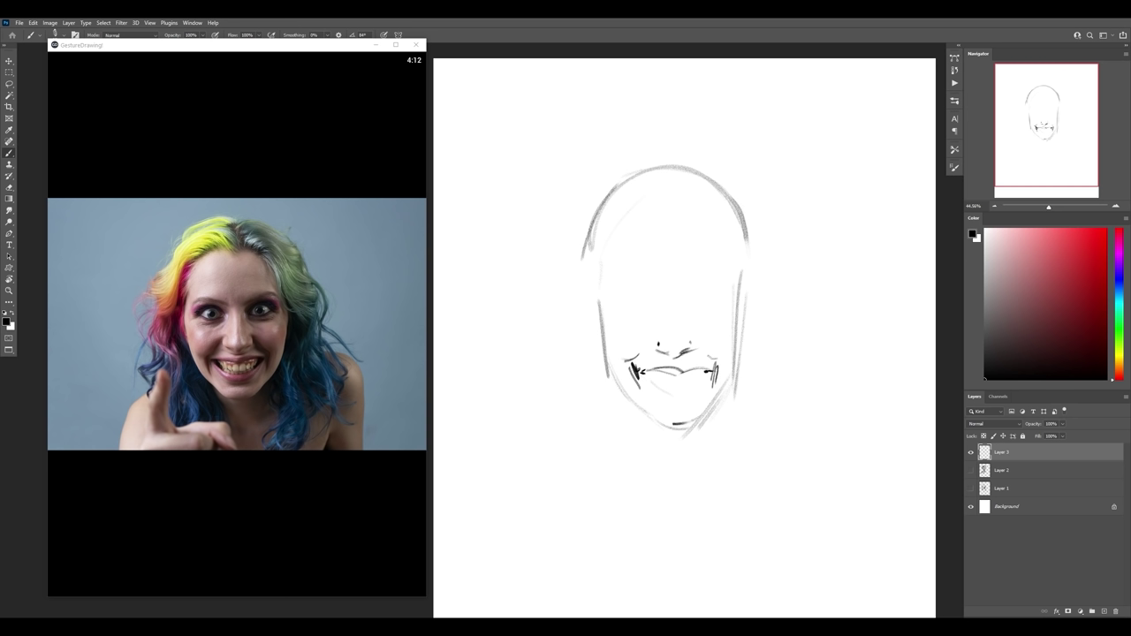
{"action": "mouse_move", "coordinate": [687, 349]}
{"action": "left_mouse_down"}
{"action": "mouse_move", "coordinate": [669, 357]}
{"action": "mouse_move", "coordinate": [712, 370]}
{"action": "left_mouse_up"}
{"action": "mouse_move", "coordinate": [675, 373]}
{"action": "left_mouse_down"}
{"action": "mouse_move", "coordinate": [705, 367]}
{"action": "mouse_move", "coordinate": [693, 369]}
{"action": "left_mouse_up"}
{"action": "left_click_drag", "start_coordinate": [674, 409], "coordinate": [679, 408]}
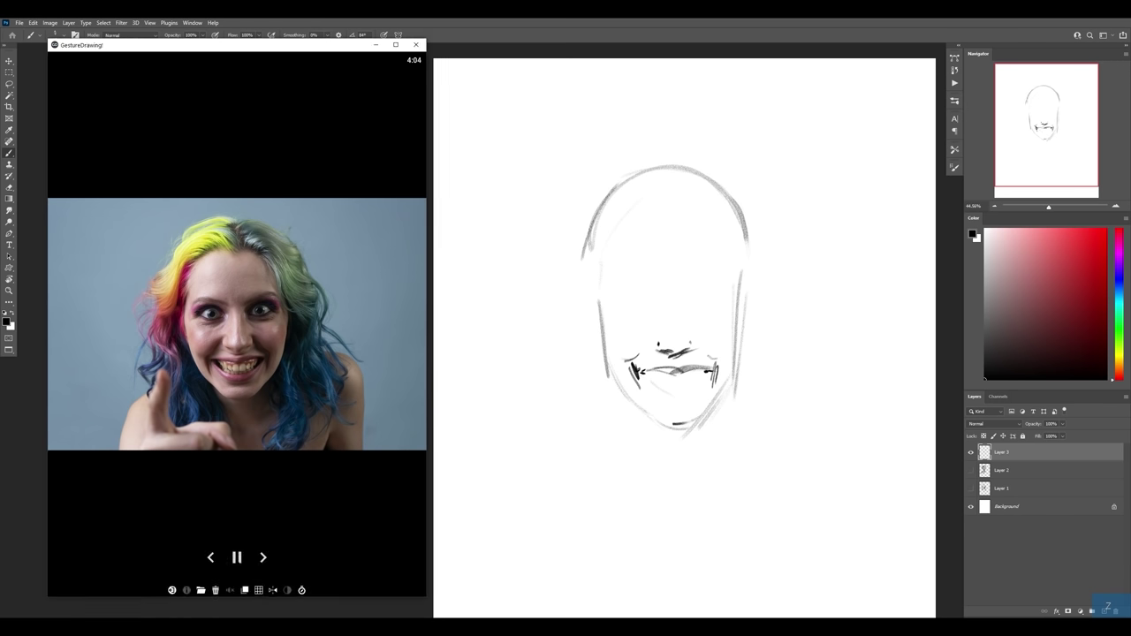
Step: Pause the reference timer and add a new layer above Layer 3 for side sketches next to the head
{"action": "left_click", "coordinate": [237, 557]}
{"action": "left_click_drag", "start_coordinate": [838, 341], "coordinate": [756, 352]}
{"action": "key", "text": "z"}
{"action": "key", "text": "ctrl+shift+alt+n"}
{"action": "key", "text": "b"}
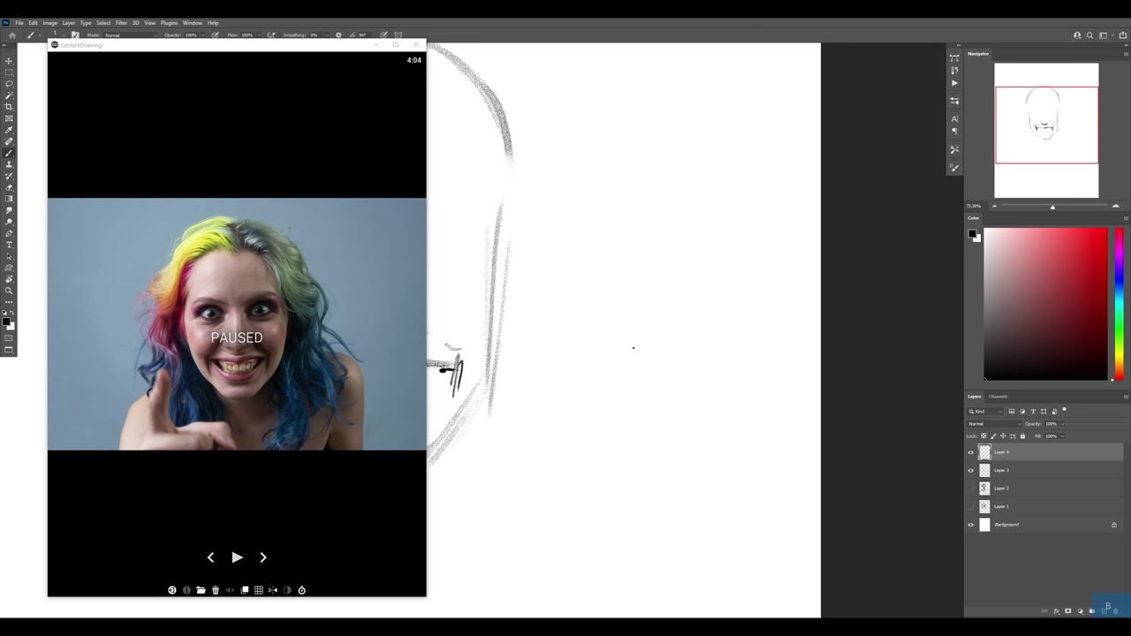
Step: Sketch an enlarged open-mouth shape beside the head, with a dipped upper lip line and an angled lower edge
{"action": "mouse_move", "coordinate": [610, 361]}
{"action": "left_mouse_down"}
{"action": "mouse_move", "coordinate": [679, 366]}
{"action": "mouse_move", "coordinate": [723, 352]}
{"action": "mouse_move", "coordinate": [711, 375]}
{"action": "mouse_move", "coordinate": [647, 395]}
{"action": "mouse_move", "coordinate": [632, 365]}
{"action": "mouse_move", "coordinate": [600, 363]}
{"action": "mouse_move", "coordinate": [687, 403]}
{"action": "left_mouse_up"}
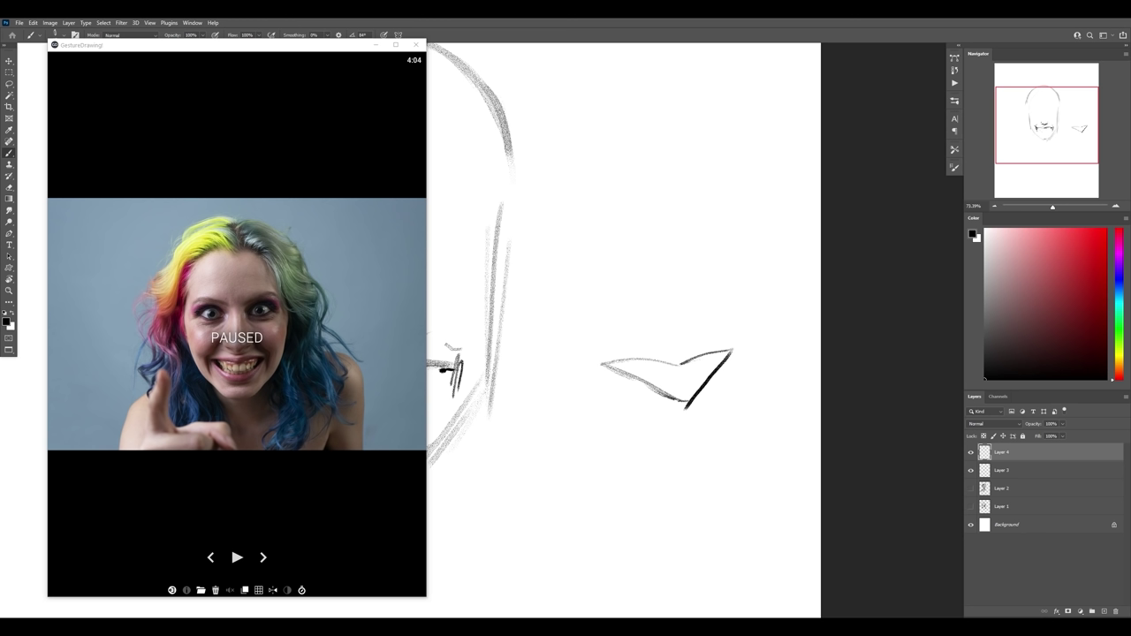
{"action": "key", "text": "ctrl"}
{"action": "key", "text": "ctrl+z"}
{"action": "mouse_move", "coordinate": [595, 371]}
{"action": "left_mouse_down"}
{"action": "mouse_move", "coordinate": [614, 357]}
{"action": "mouse_move", "coordinate": [652, 394]}
{"action": "mouse_move", "coordinate": [688, 402]}
{"action": "left_mouse_up"}
{"action": "left_click_drag", "start_coordinate": [609, 362], "coordinate": [734, 355]}
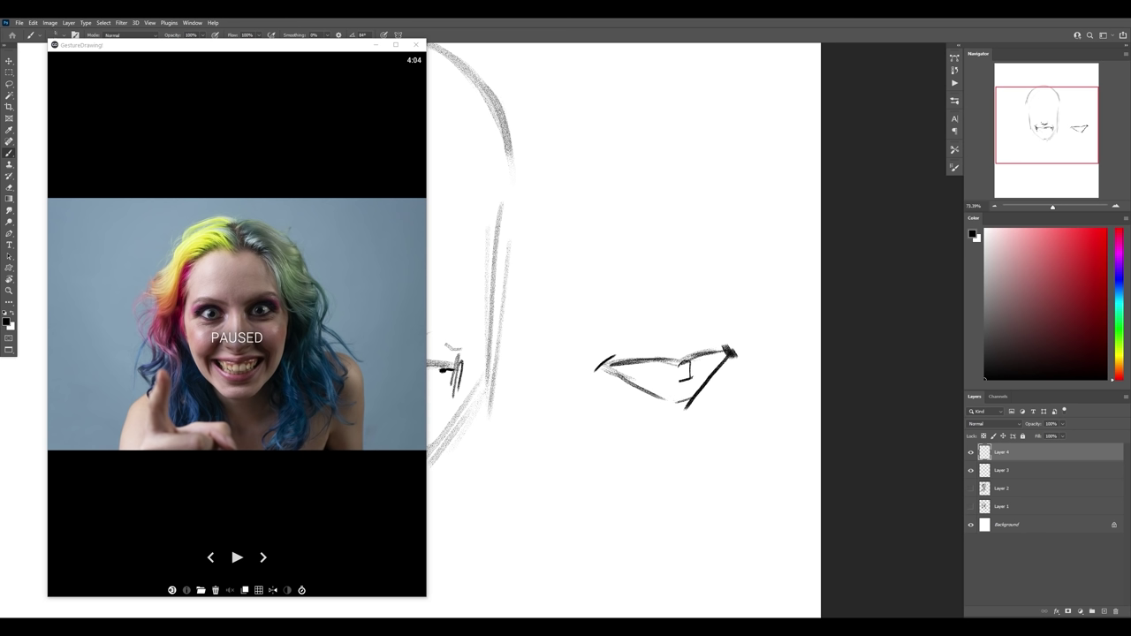
Step: Undo the trial marks inside the enlarged mouth and darken its inner corners
{"action": "left_click_drag", "start_coordinate": [698, 387], "coordinate": [686, 397]}
{"action": "key", "text": "ctrl+z"}
{"action": "key", "text": "ctrl+z"}
{"action": "key", "text": "ctrl+z"}
{"action": "key", "text": "ctrl+z"}
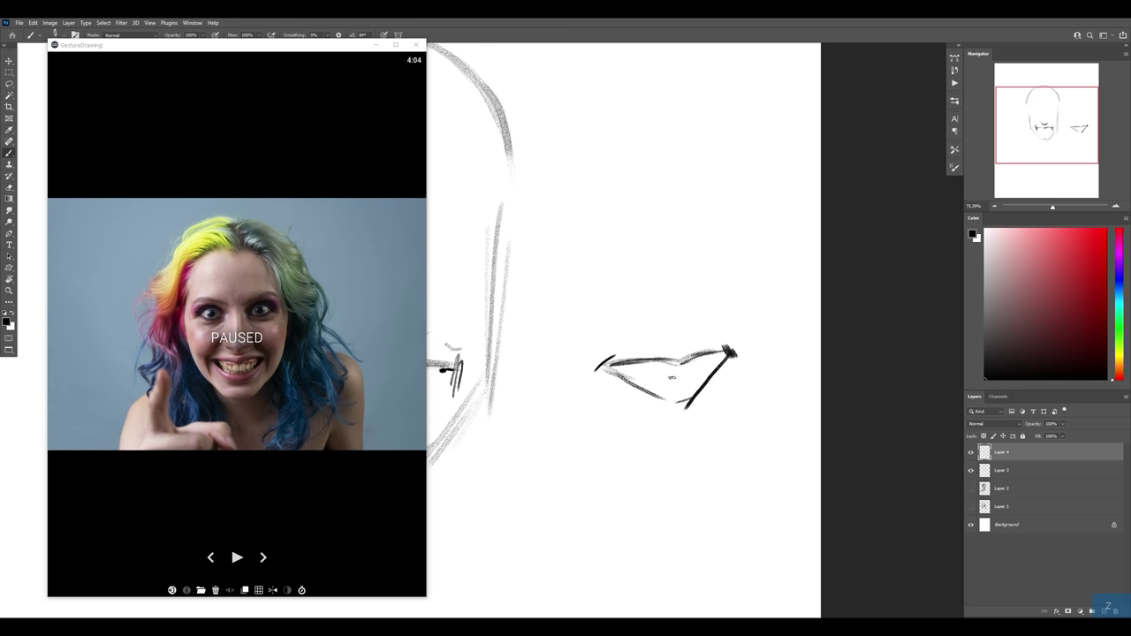
{"action": "mouse_move", "coordinate": [730, 357]}
{"action": "left_mouse_down"}
{"action": "mouse_move", "coordinate": [707, 380]}
{"action": "mouse_move", "coordinate": [708, 368]}
{"action": "left_mouse_up"}
{"action": "mouse_move", "coordinate": [617, 369]}
{"action": "left_mouse_down"}
{"action": "mouse_move", "coordinate": [652, 381]}
{"action": "mouse_move", "coordinate": [642, 378]}
{"action": "mouse_move", "coordinate": [699, 373]}
{"action": "mouse_move", "coordinate": [663, 396]}
{"action": "mouse_move", "coordinate": [689, 385]}
{"action": "left_mouse_up"}
Step: Sketch a three-quarter skull below the mouth diagram with brow line, eye sockets, nasal cavity, cheekbone and upper jaw
{"action": "key", "text": "x"}
{"action": "key", "text": "z"}
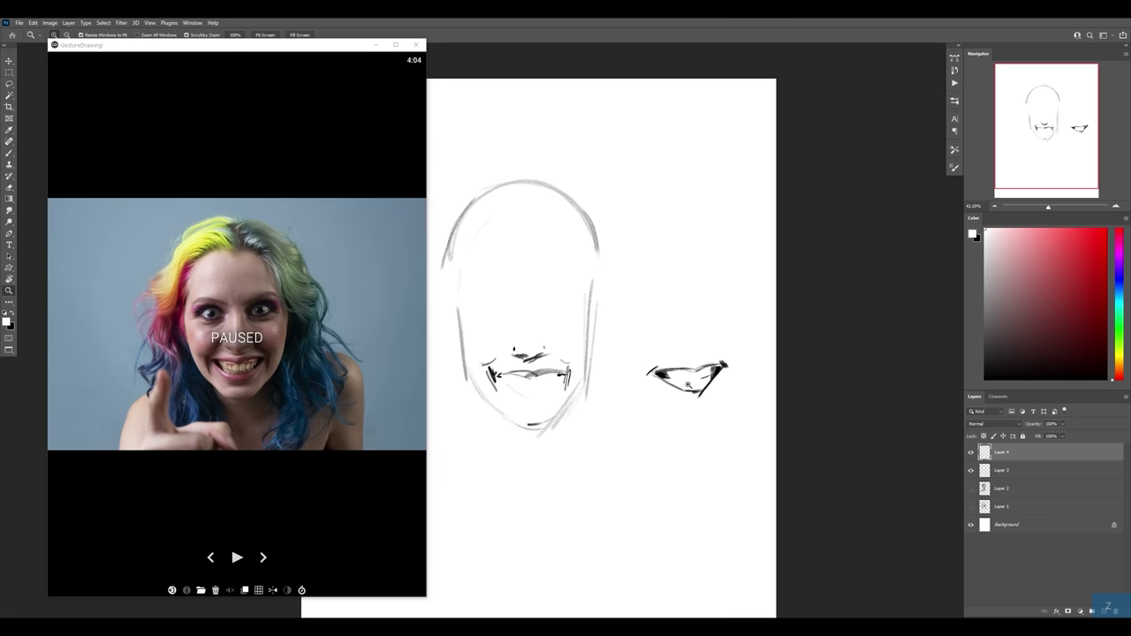
{"action": "key", "text": "b"}
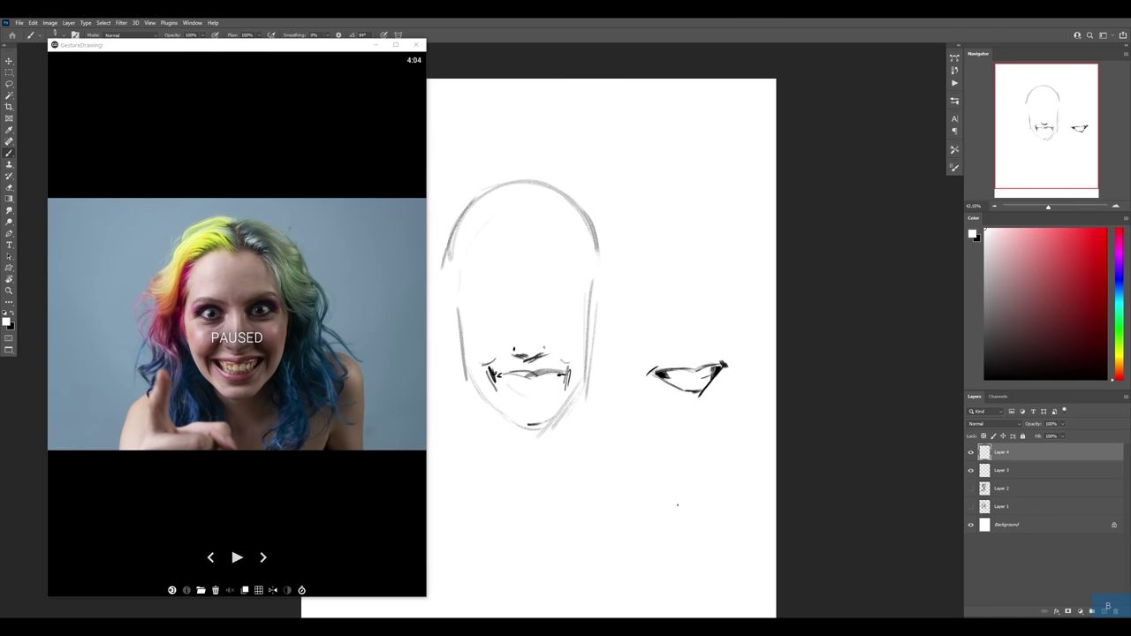
{"action": "mouse_move", "coordinate": [664, 521]}
{"action": "left_mouse_down"}
{"action": "mouse_move", "coordinate": [695, 405]}
{"action": "mouse_move", "coordinate": [739, 408]}
{"action": "left_mouse_up"}
{"action": "key", "text": "x"}
{"action": "mouse_move", "coordinate": [656, 329]}
{"action": "left_mouse_down"}
{"action": "mouse_move", "coordinate": [652, 389]}
{"action": "mouse_move", "coordinate": [751, 407]}
{"action": "left_mouse_up"}
{"action": "mouse_move", "coordinate": [669, 399]}
{"action": "left_mouse_down"}
{"action": "mouse_move", "coordinate": [677, 414]}
{"action": "mouse_move", "coordinate": [655, 436]}
{"action": "mouse_move", "coordinate": [699, 437]}
{"action": "left_mouse_up"}
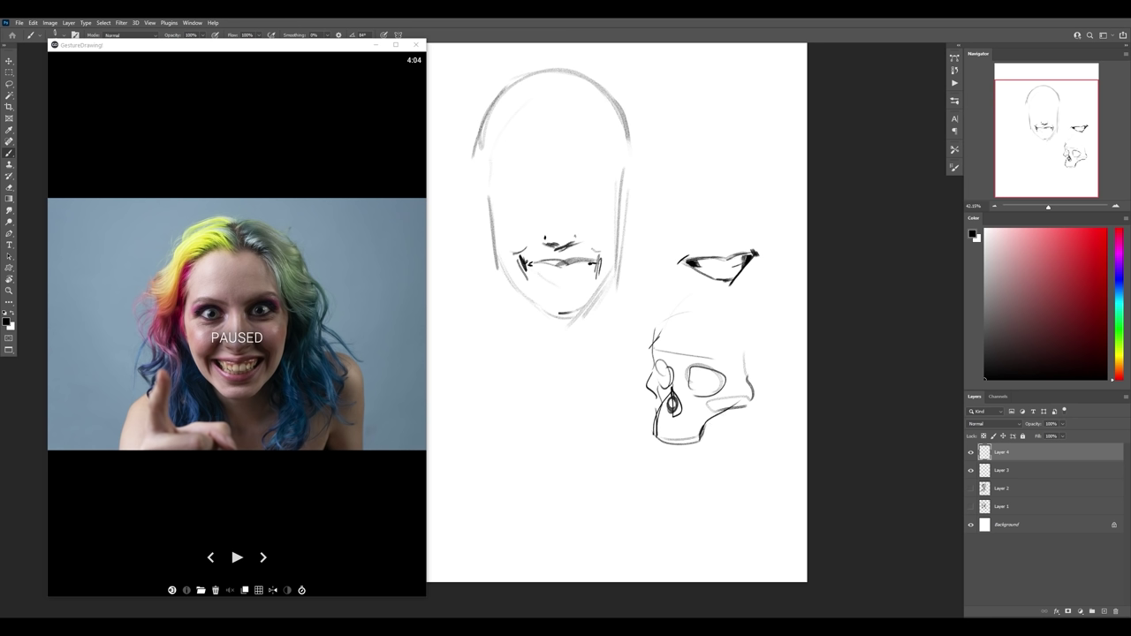
Step: Add the upper and lower teeth, the lower jaw and dark cheek gaps to the skull sketch
{"action": "mouse_move", "coordinate": [709, 431]}
{"action": "left_mouse_down"}
{"action": "mouse_move", "coordinate": [755, 411]}
{"action": "mouse_move", "coordinate": [685, 443]}
{"action": "mouse_move", "coordinate": [702, 440]}
{"action": "mouse_move", "coordinate": [679, 433]}
{"action": "left_mouse_up"}
{"action": "key", "text": "ctrl+z"}
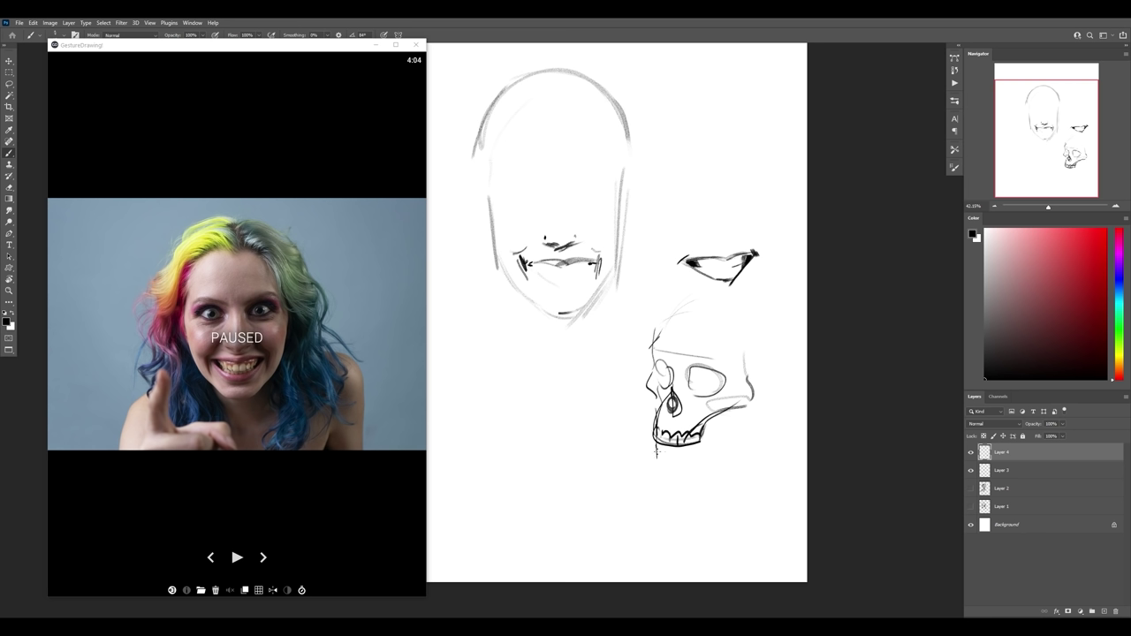
{"action": "mouse_move", "coordinate": [657, 452]}
{"action": "left_mouse_down"}
{"action": "mouse_move", "coordinate": [700, 458]}
{"action": "mouse_move", "coordinate": [657, 475]}
{"action": "mouse_move", "coordinate": [680, 470]}
{"action": "left_mouse_up"}
{"action": "key", "text": "ctrl+z"}
{"action": "mouse_move", "coordinate": [658, 468]}
{"action": "left_mouse_down"}
{"action": "mouse_move", "coordinate": [697, 471]}
{"action": "mouse_move", "coordinate": [747, 444]}
{"action": "mouse_move", "coordinate": [730, 458]}
{"action": "left_mouse_up"}
{"action": "mouse_move", "coordinate": [749, 411]}
{"action": "left_mouse_down"}
{"action": "mouse_move", "coordinate": [737, 440]}
{"action": "mouse_move", "coordinate": [721, 431]}
{"action": "mouse_move", "coordinate": [699, 460]}
{"action": "mouse_move", "coordinate": [666, 460]}
{"action": "mouse_move", "coordinate": [700, 452]}
{"action": "left_mouse_up"}
Step: Draw an arrow pointing at the skull's teeth and a cylinder below it, shaded with vertical bands using a larger brush
{"action": "mouse_move", "coordinate": [606, 480]}
{"action": "left_mouse_down"}
{"action": "mouse_move", "coordinate": [638, 452]}
{"action": "mouse_move", "coordinate": [638, 477]}
{"action": "mouse_move", "coordinate": [667, 501]}
{"action": "mouse_move", "coordinate": [664, 538]}
{"action": "mouse_move", "coordinate": [709, 538]}
{"action": "left_mouse_up"}
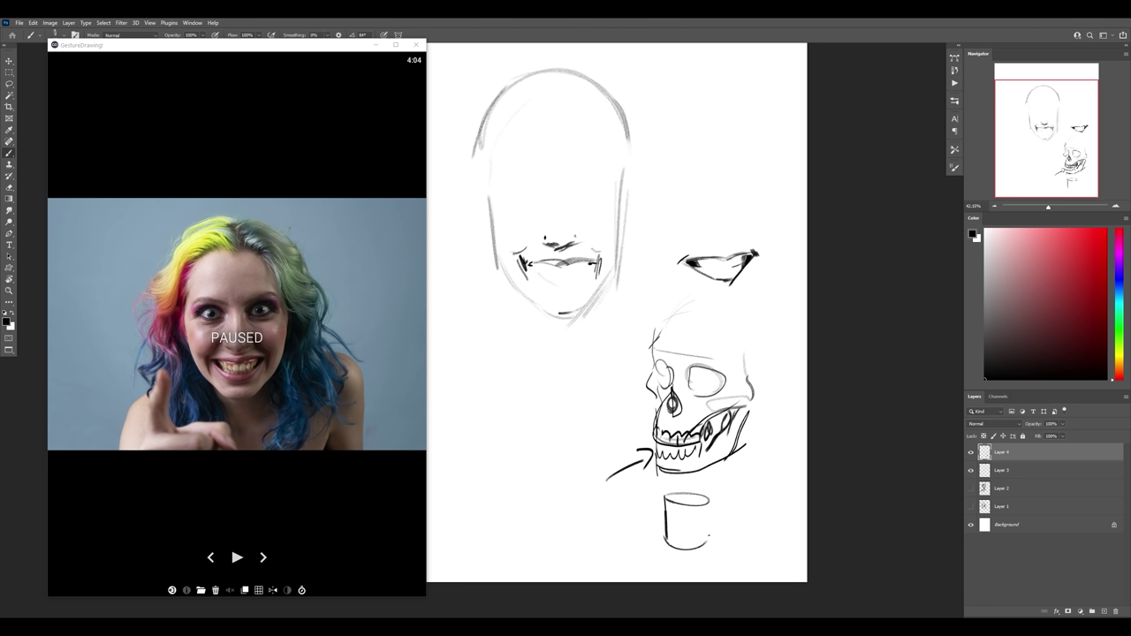
{"action": "mouse_move", "coordinate": [710, 496]}
{"action": "left_mouse_down"}
{"action": "mouse_move", "coordinate": [708, 543]}
{"action": "mouse_move", "coordinate": [724, 568]}
{"action": "mouse_move", "coordinate": [737, 566]}
{"action": "left_mouse_up"}
{"action": "key", "text": "ctrl+space"}
{"action": "key", "text": "bracketright"}
{"action": "key", "text": "bracketright"}
{"action": "key", "text": "bracketright"}
{"action": "left_click_drag", "start_coordinate": [711, 435], "coordinate": [700, 499]}
{"action": "key", "text": "ctrl+z"}
{"action": "mouse_move", "coordinate": [689, 429]}
{"action": "left_mouse_down"}
{"action": "mouse_move", "coordinate": [687, 473]}
{"action": "mouse_move", "coordinate": [703, 418]}
{"action": "mouse_move", "coordinate": [685, 501]}
{"action": "mouse_move", "coordinate": [676, 438]}
{"action": "mouse_move", "coordinate": [666, 493]}
{"action": "mouse_move", "coordinate": [660, 420]}
{"action": "mouse_move", "coordinate": [654, 514]}
{"action": "mouse_move", "coordinate": [628, 412]}
{"action": "mouse_move", "coordinate": [635, 496]}
{"action": "mouse_move", "coordinate": [632, 424]}
{"action": "left_mouse_up"}
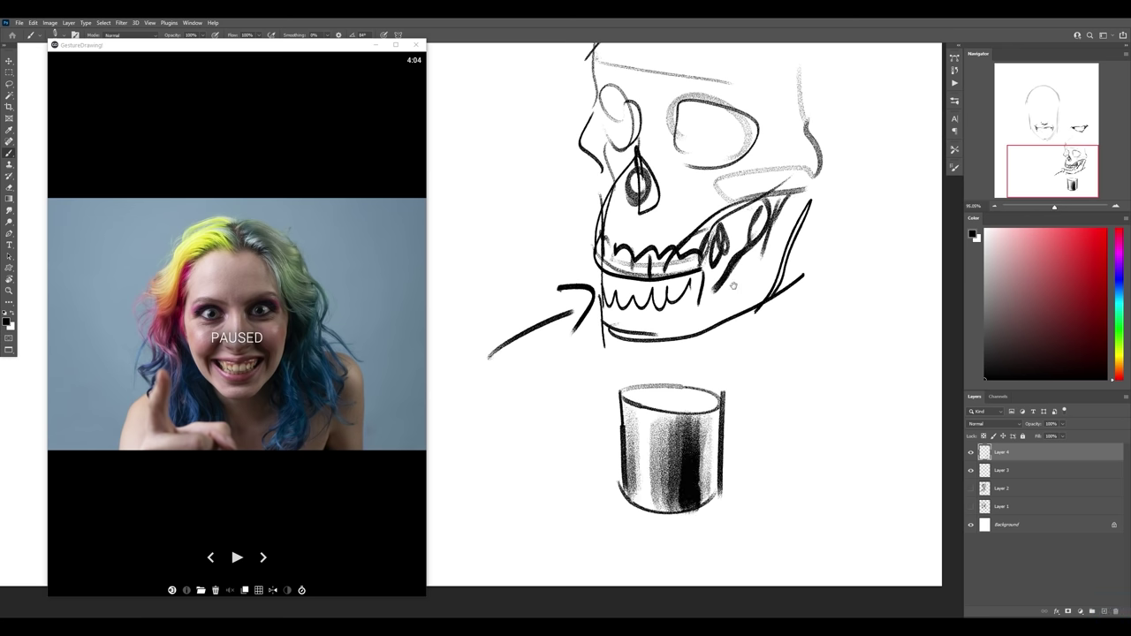
Step: Shade the inside of the enlarged mouth diagram with grey tone fading from its dark corners toward the middle
{"action": "scroll", "coordinate": [732, 336], "scroll_direction": "up", "scroll_amount": 10}
{"action": "left_click_drag", "start_coordinate": [733, 338], "coordinate": [733, 332]}
{"action": "mouse_move", "coordinate": [792, 309]}
{"action": "left_mouse_down"}
{"action": "mouse_move", "coordinate": [787, 299]}
{"action": "mouse_move", "coordinate": [776, 336]}
{"action": "mouse_move", "coordinate": [756, 348]}
{"action": "left_mouse_up"}
{"action": "key", "text": "ctrl+z"}
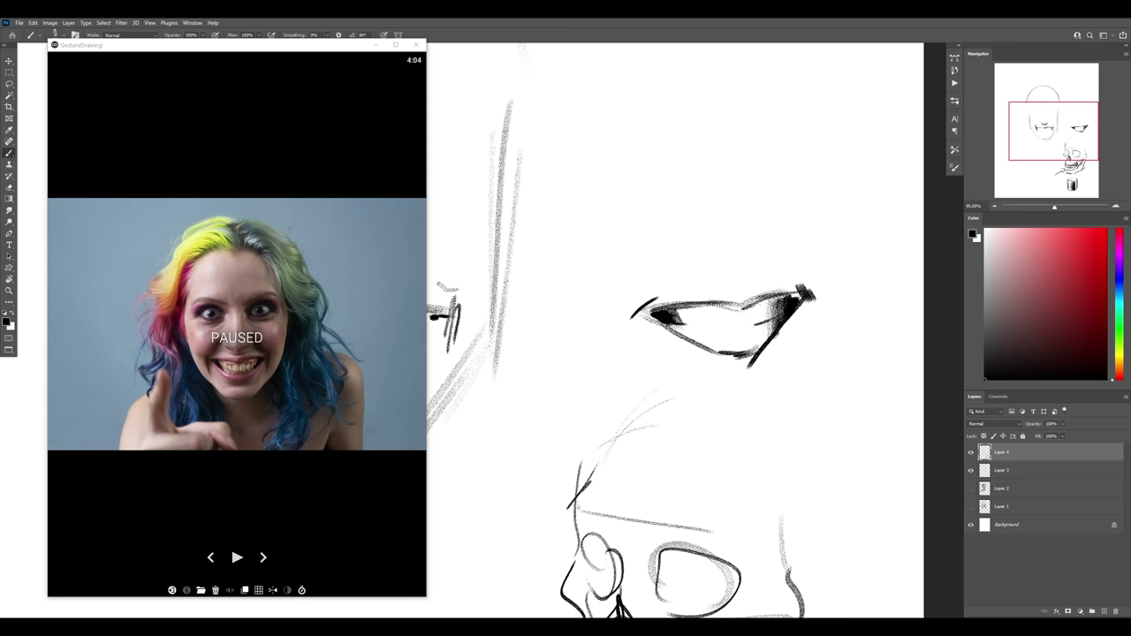
{"action": "left_click_drag", "start_coordinate": [665, 314], "coordinate": [717, 347]}
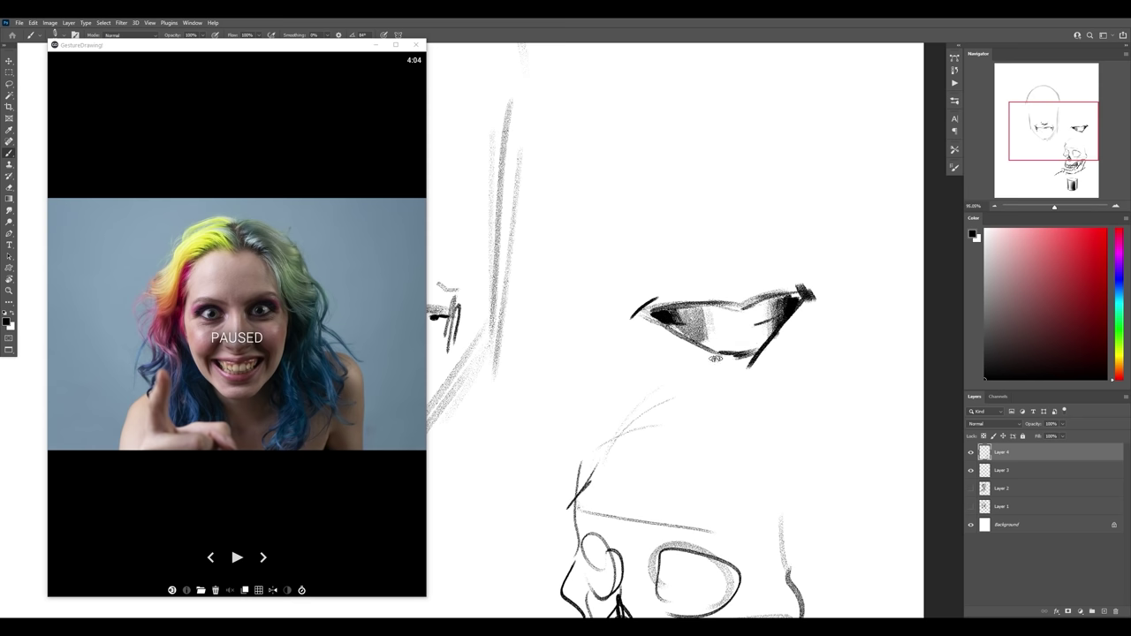
Step: Delete Layer 4 with the mouth, skull and cylinder diagrams
{"action": "key", "text": "ctrl+0"}
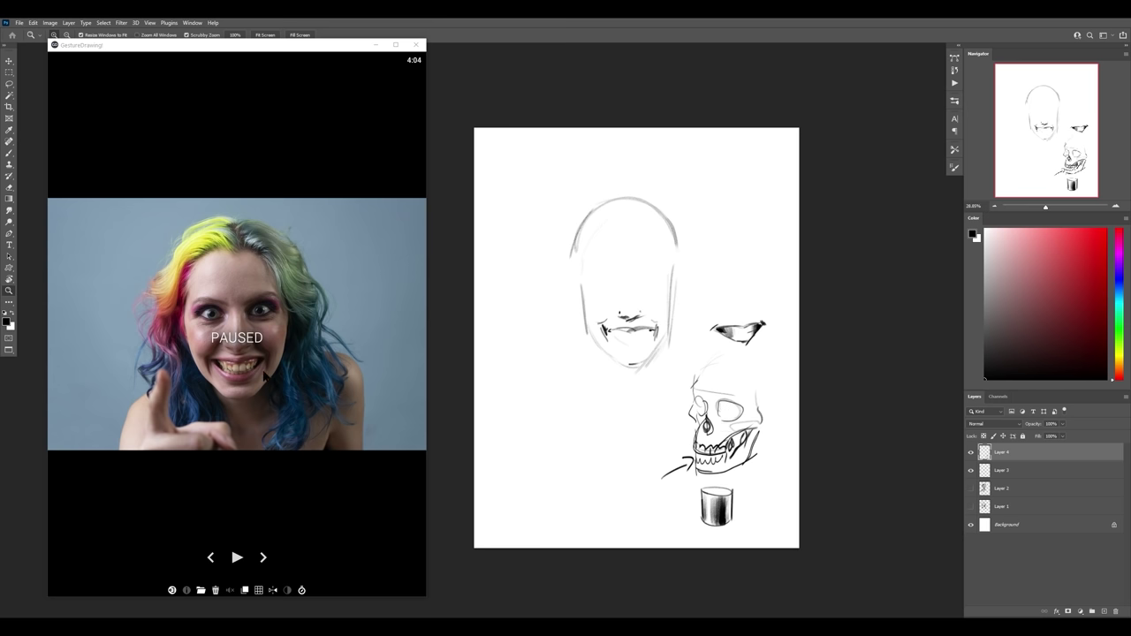
{"action": "key", "text": "Delete"}
Step: Fill the mouth corners with black on the face sketch and draw the jagged gum line under the upper lip
{"action": "key", "text": "z"}
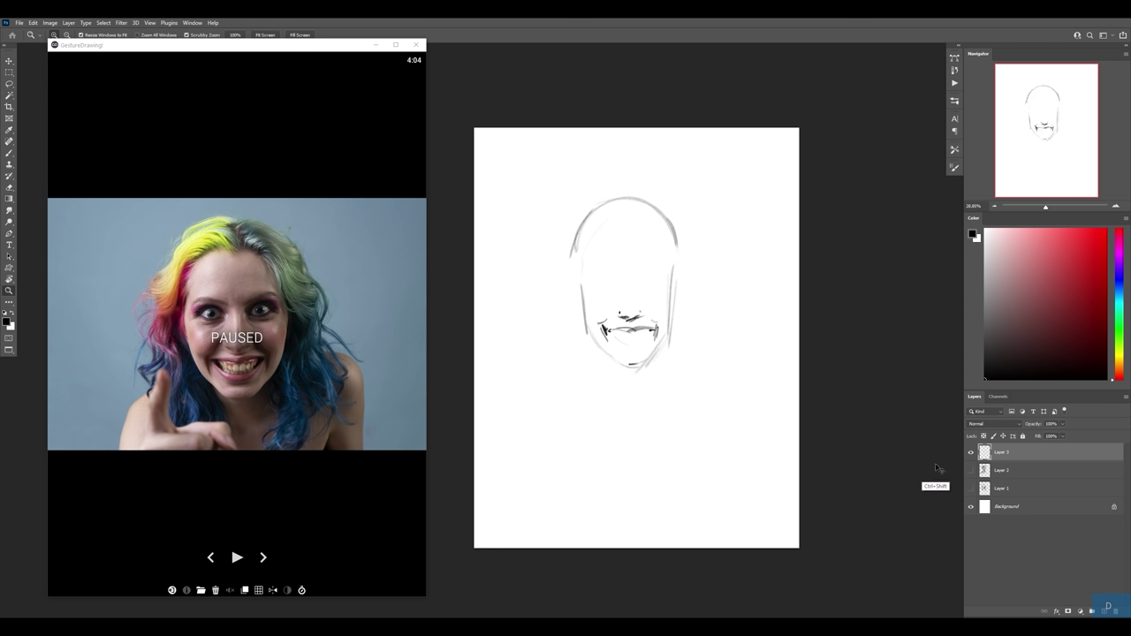
{"action": "mouse_move", "coordinate": [619, 328]}
{"action": "left_mouse_down"}
{"action": "mouse_move", "coordinate": [664, 329]}
{"action": "mouse_move", "coordinate": [626, 344]}
{"action": "left_mouse_up"}
{"action": "key", "text": "b"}
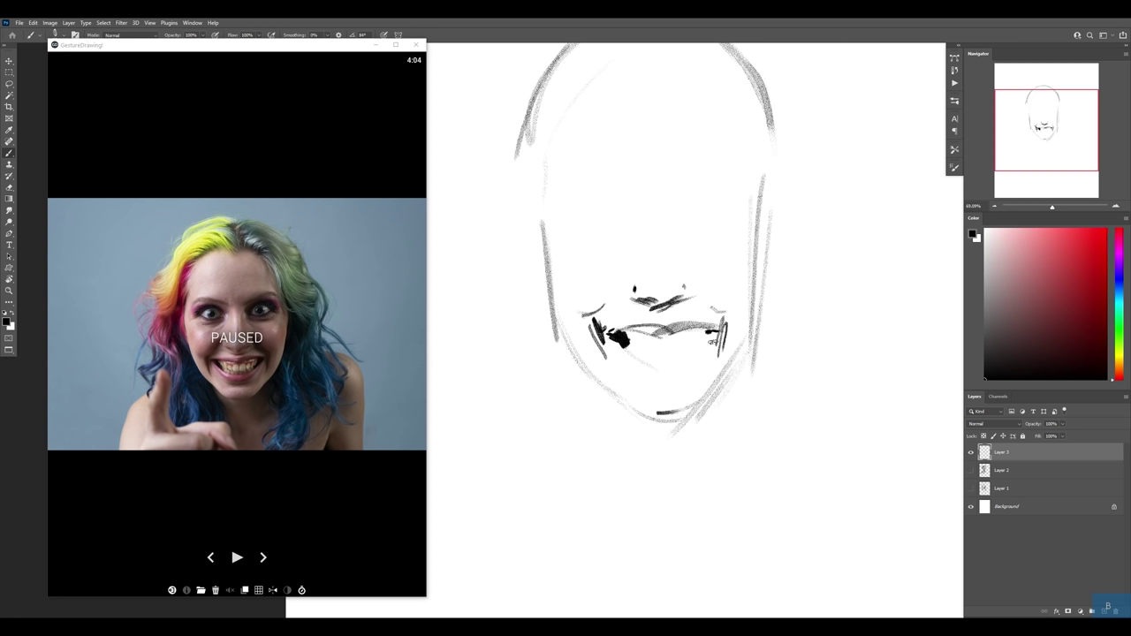
{"action": "left_click_drag", "start_coordinate": [716, 336], "coordinate": [699, 338]}
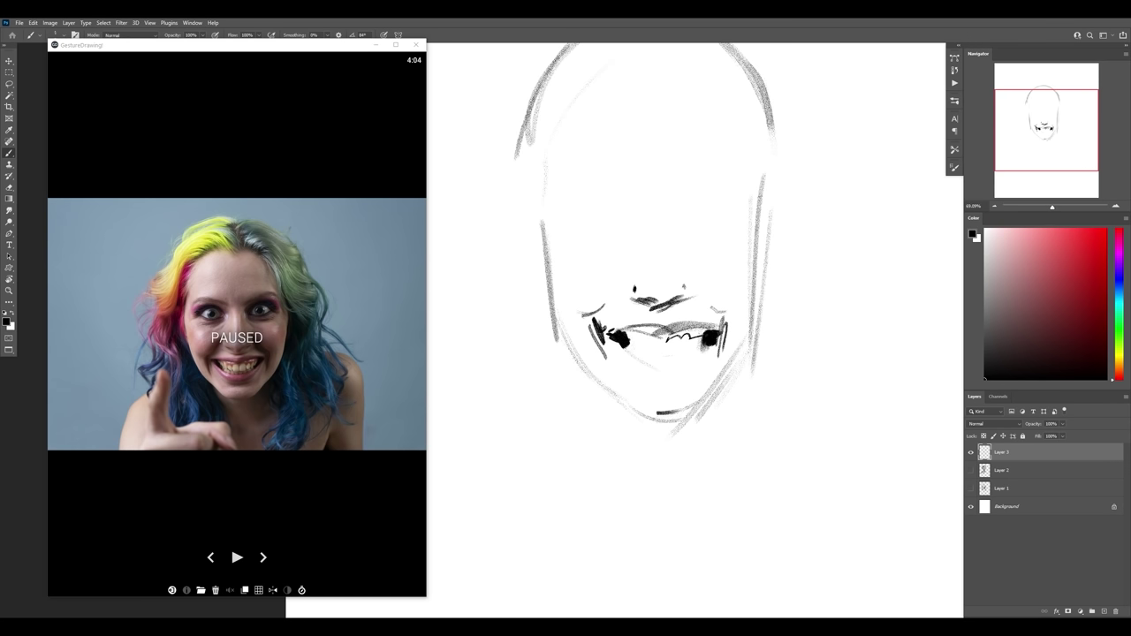
{"action": "left_click_drag", "start_coordinate": [629, 334], "coordinate": [700, 334]}
{"action": "left_click_drag", "start_coordinate": [620, 332], "coordinate": [719, 325]}
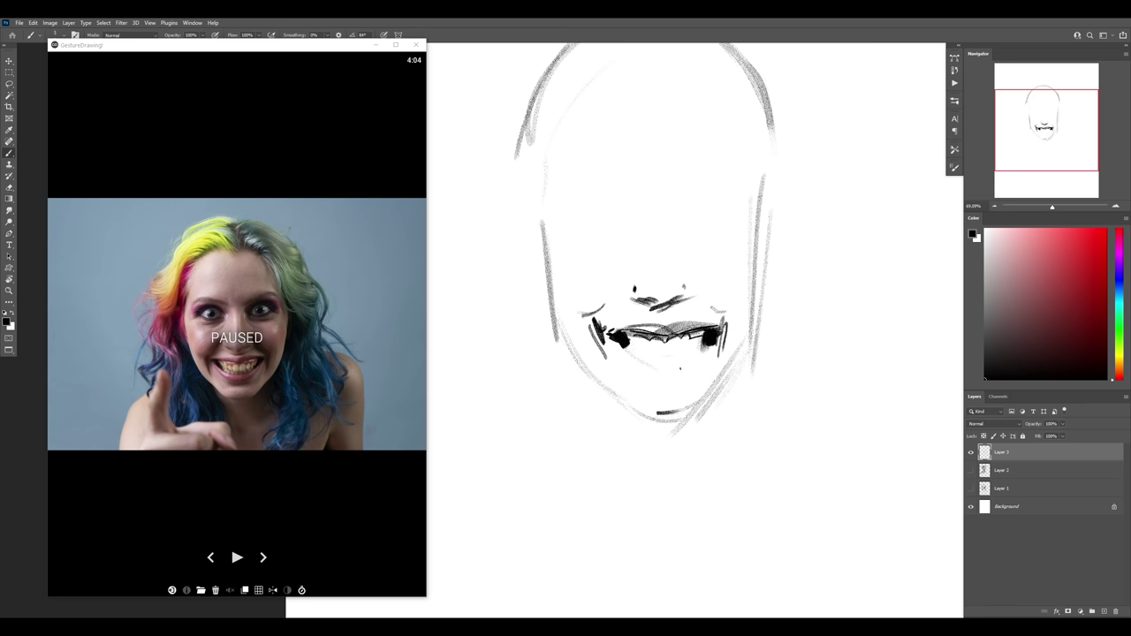
Step: Try out the first front tooth strokes below the upper lip and undo the unwanted ones
{"action": "key", "text": "z"}
{"action": "left_click_drag", "start_coordinate": [694, 349], "coordinate": [709, 347]}
{"action": "key", "text": "b"}
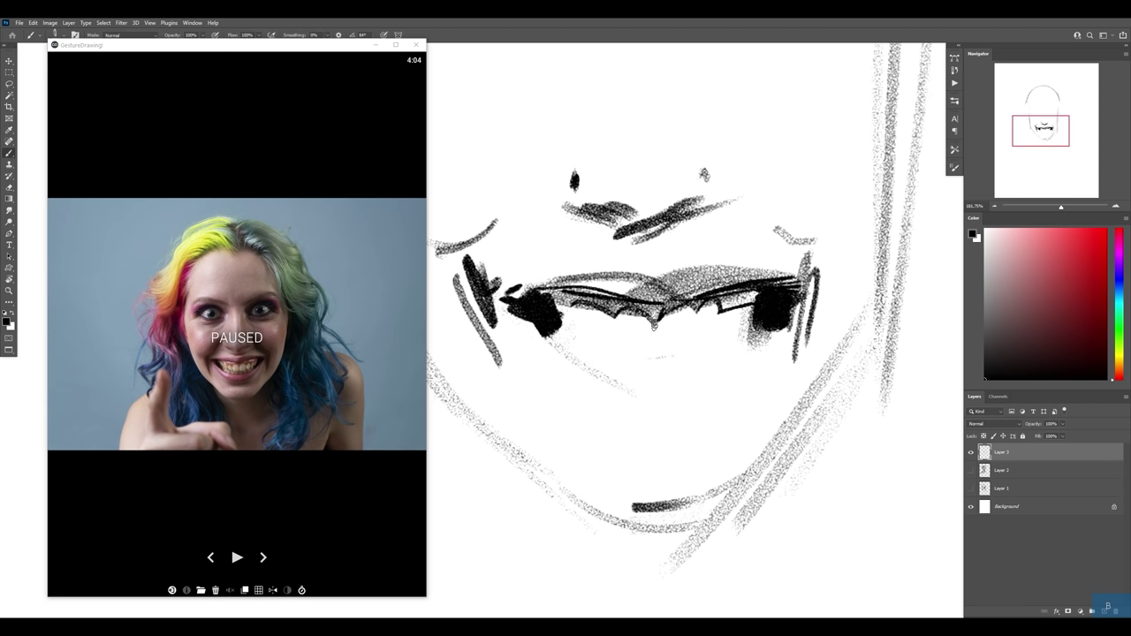
{"action": "mouse_move", "coordinate": [653, 320]}
{"action": "left_mouse_down"}
{"action": "mouse_move", "coordinate": [654, 357]}
{"action": "mouse_move", "coordinate": [684, 340]}
{"action": "mouse_move", "coordinate": [687, 309]}
{"action": "mouse_move", "coordinate": [653, 347]}
{"action": "mouse_move", "coordinate": [618, 317]}
{"action": "mouse_move", "coordinate": [583, 307]}
{"action": "mouse_move", "coordinate": [561, 335]}
{"action": "mouse_move", "coordinate": [586, 360]}
{"action": "mouse_move", "coordinate": [619, 364]}
{"action": "left_mouse_up"}
{"action": "key", "text": "ctrl+z"}
{"action": "key", "text": "z"}
{"action": "key", "text": "ctrl+z"}
{"action": "key", "text": "ctrl+z"}
{"action": "key", "text": "ctrl+z"}
{"action": "key", "text": "ctrl+z"}
{"action": "key", "text": "b"}
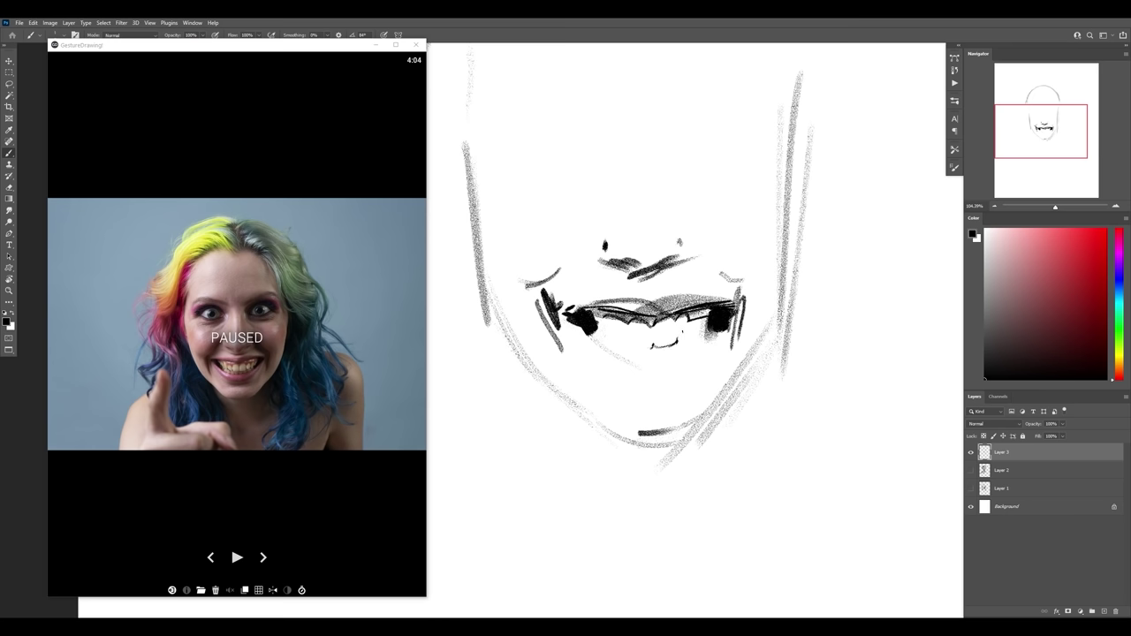
Step: Outline the bottom edges of the front teeth between the dark mouth corners, undoing stray strokes
{"action": "key", "text": "z"}
{"action": "left_click_drag", "start_coordinate": [679, 333], "coordinate": [732, 328]}
{"action": "key", "text": "b"}
{"action": "left_click_drag", "start_coordinate": [671, 289], "coordinate": [675, 366]}
{"action": "key", "text": "ctrl+z"}
{"action": "key", "text": "z"}
{"action": "mouse_move", "coordinate": [737, 326]}
{"action": "left_mouse_down"}
{"action": "mouse_move", "coordinate": [691, 339]}
{"action": "mouse_move", "coordinate": [760, 332]}
{"action": "left_mouse_up"}
{"action": "key", "text": "b"}
{"action": "mouse_move", "coordinate": [666, 338]}
{"action": "left_mouse_down"}
{"action": "mouse_move", "coordinate": [694, 346]}
{"action": "mouse_move", "coordinate": [674, 353]}
{"action": "mouse_move", "coordinate": [693, 344]}
{"action": "left_mouse_up"}
{"action": "key", "text": "ctrl+z"}
{"action": "key", "text": "ctrl+z"}
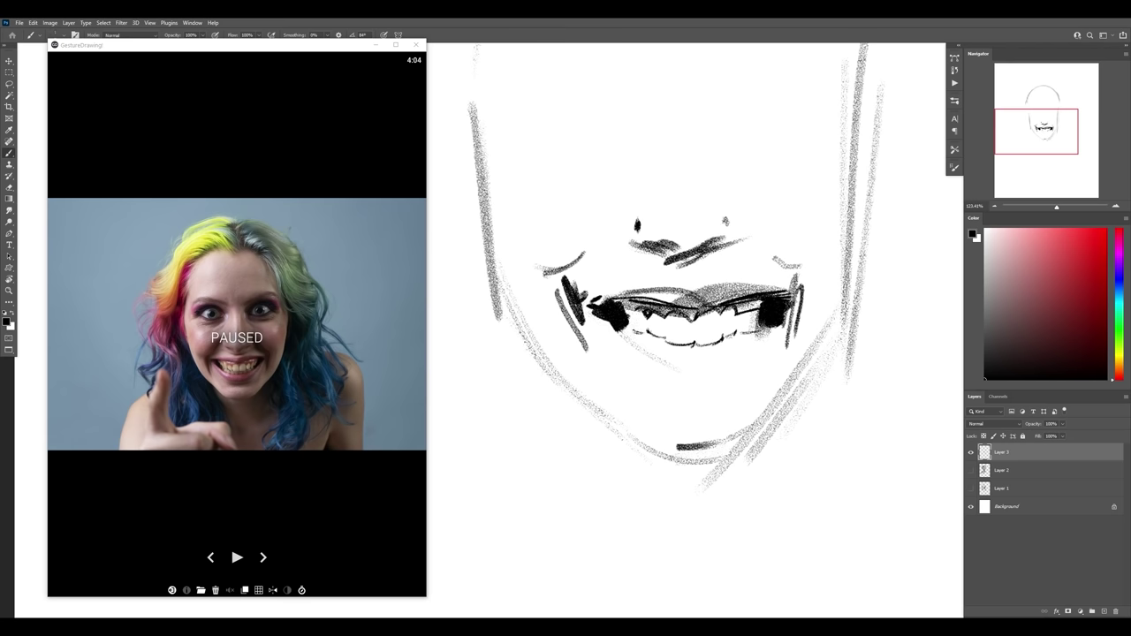
Step: Darken the spaces around the outer teeth and draw the lower mouth line beneath the row of teeth
{"action": "key", "text": "z"}
{"action": "key", "text": "ctrl+0"}
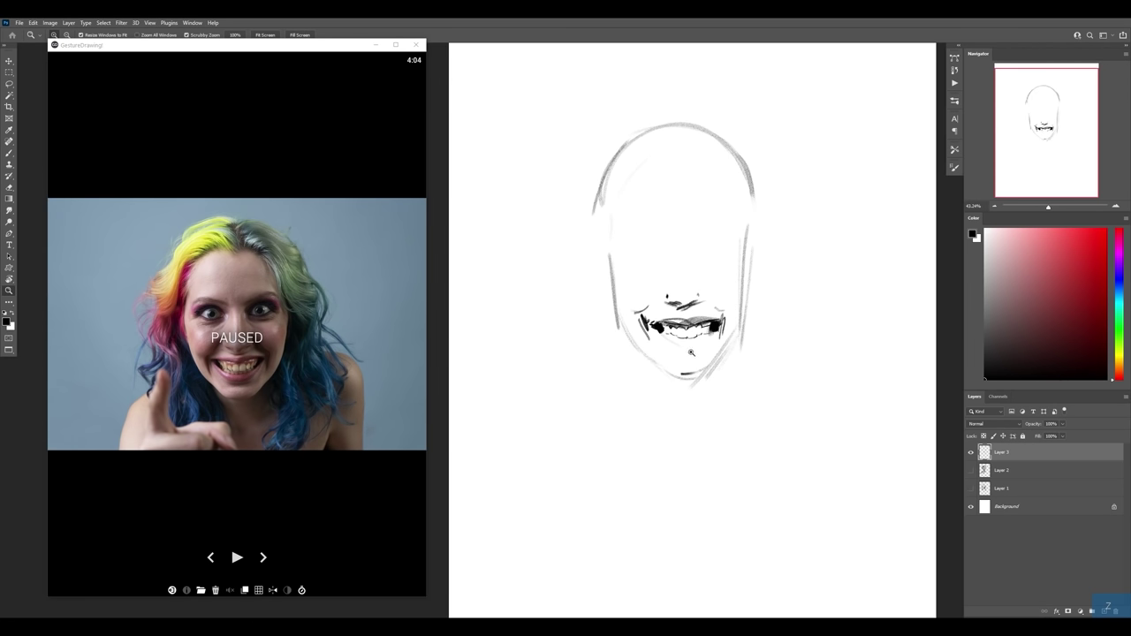
{"action": "left_click_drag", "start_coordinate": [707, 334], "coordinate": [760, 334]}
{"action": "key", "text": "b"}
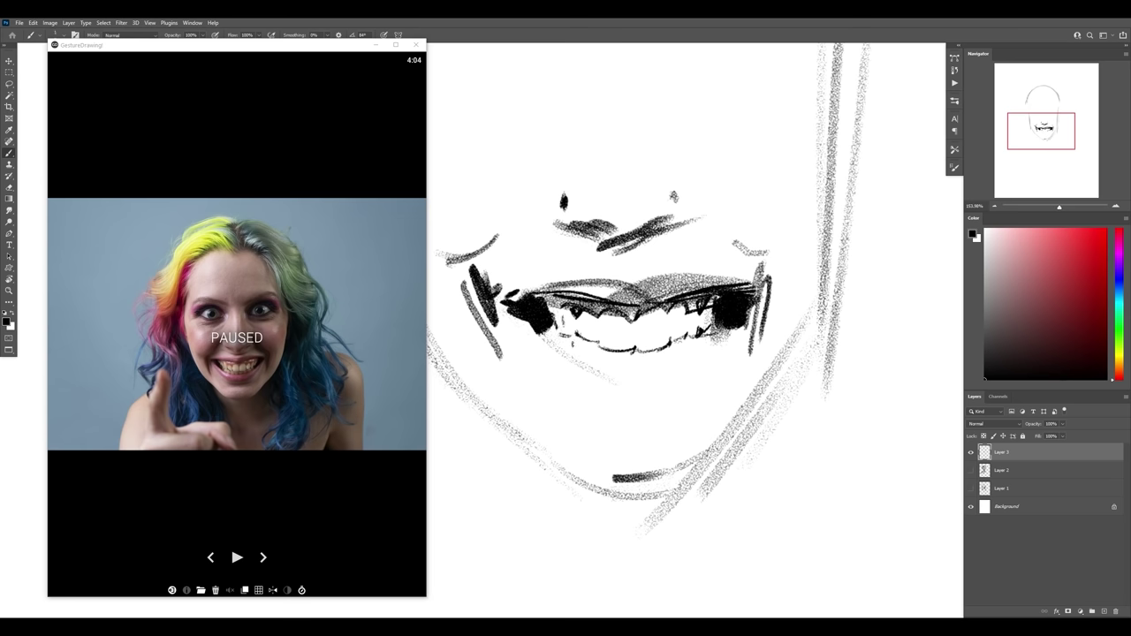
{"action": "mouse_move", "coordinate": [575, 336]}
{"action": "left_mouse_down"}
{"action": "mouse_move", "coordinate": [558, 353]}
{"action": "mouse_move", "coordinate": [544, 334]}
{"action": "left_mouse_up"}
{"action": "left_click_drag", "start_coordinate": [725, 332], "coordinate": [711, 352]}
{"action": "mouse_move", "coordinate": [585, 357]}
{"action": "left_mouse_down"}
{"action": "mouse_move", "coordinate": [568, 364]}
{"action": "mouse_move", "coordinate": [631, 369]}
{"action": "mouse_move", "coordinate": [712, 348]}
{"action": "mouse_move", "coordinate": [721, 333]}
{"action": "left_mouse_up"}
Step: Draw the lower lip's contour and fill it with grey shading below the teeth
{"action": "key", "text": "z"}
{"action": "left_click_drag", "start_coordinate": [652, 366], "coordinate": [727, 339]}
{"action": "key", "text": "b"}
{"action": "left_click_drag", "start_coordinate": [703, 349], "coordinate": [723, 335]}
{"action": "left_click_drag", "start_coordinate": [658, 346], "coordinate": [735, 344]}
{"action": "mouse_move", "coordinate": [638, 344]}
{"action": "left_mouse_down"}
{"action": "mouse_move", "coordinate": [677, 364]}
{"action": "mouse_move", "coordinate": [667, 359]}
{"action": "mouse_move", "coordinate": [727, 336]}
{"action": "mouse_move", "coordinate": [674, 368]}
{"action": "left_mouse_up"}
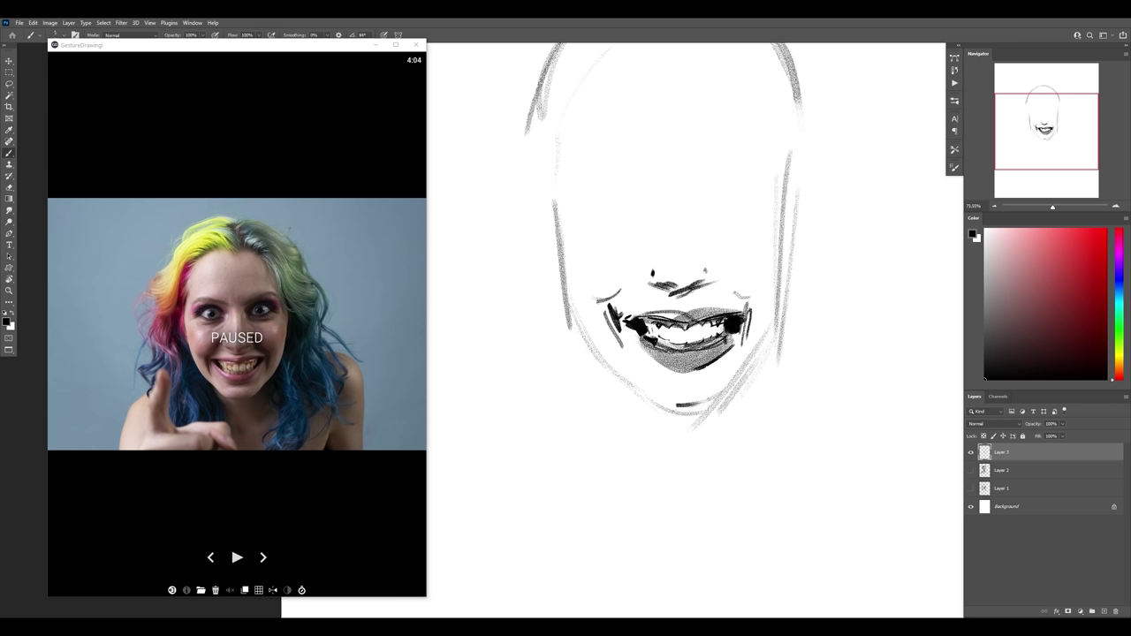
Step: Sketch the nostril's side and smile crease, and add darker contour strokes along both sides of the chin
{"action": "mouse_move", "coordinate": [655, 270]}
{"action": "left_mouse_down"}
{"action": "mouse_move", "coordinate": [661, 258]}
{"action": "mouse_move", "coordinate": [666, 278]}
{"action": "left_mouse_up"}
{"action": "mouse_move", "coordinate": [749, 299]}
{"action": "left_mouse_down"}
{"action": "mouse_move", "coordinate": [718, 281]}
{"action": "mouse_move", "coordinate": [762, 305]}
{"action": "mouse_move", "coordinate": [755, 315]}
{"action": "left_mouse_up"}
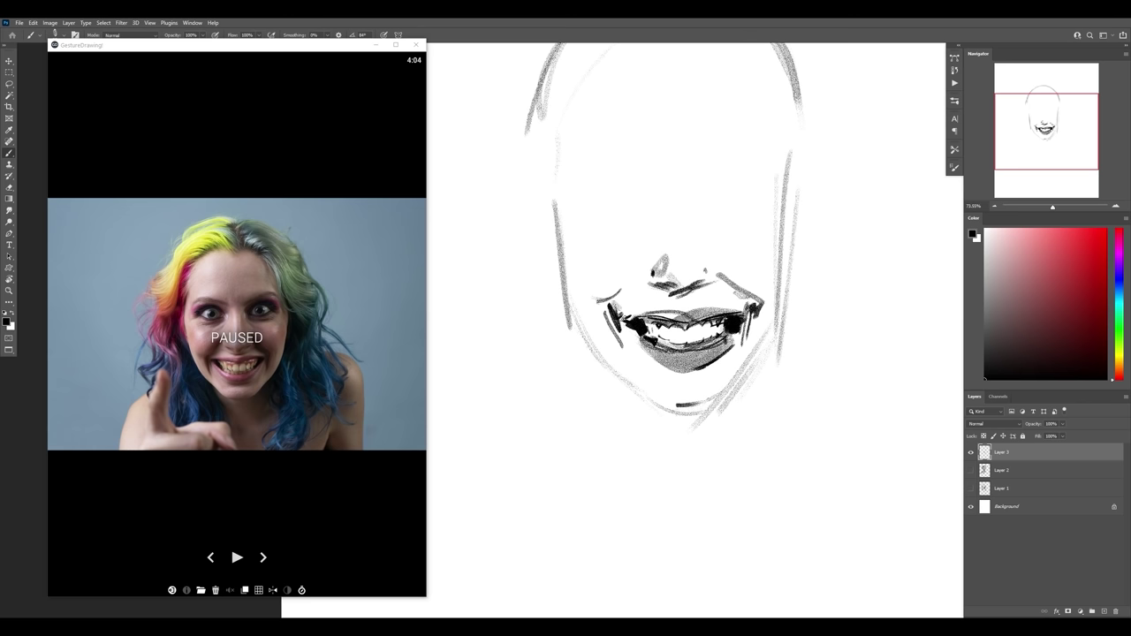
{"action": "left_click_drag", "start_coordinate": [712, 421], "coordinate": [767, 357]}
{"action": "left_click_drag", "start_coordinate": [647, 404], "coordinate": [654, 419]}
Step: Resume the paused reference timer and outline the first wide-open eye's upper and lower lids, undoing the stray stroke
{"action": "key", "text": "z"}
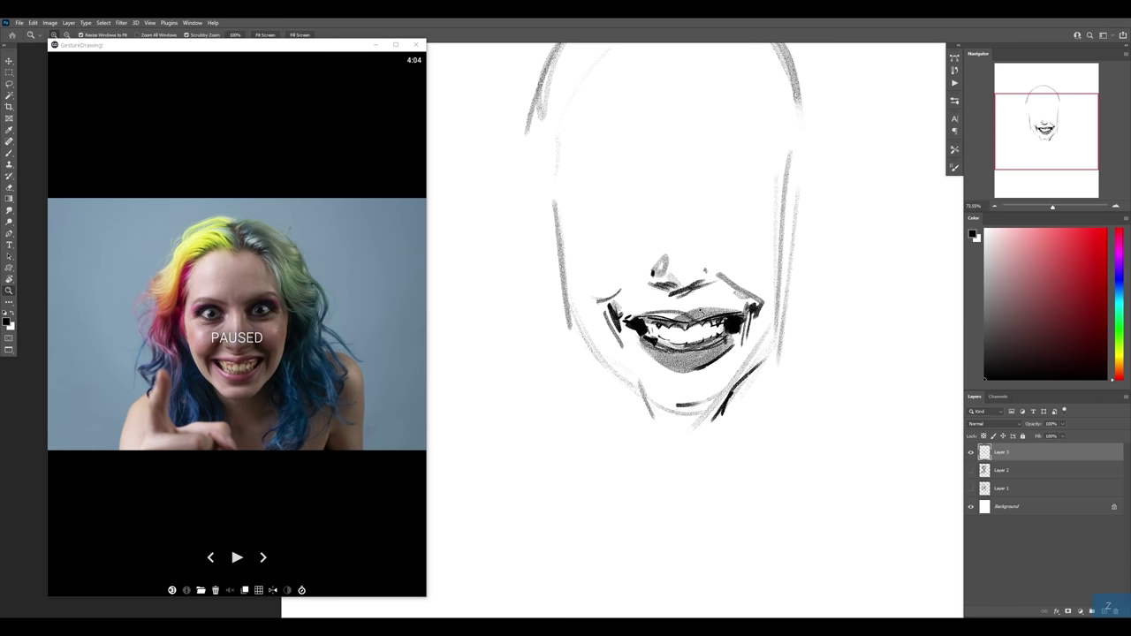
{"action": "left_click_drag", "start_coordinate": [705, 336], "coordinate": [679, 338]}
{"action": "left_click_drag", "start_coordinate": [690, 252], "coordinate": [682, 358]}
{"action": "key", "text": "b"}
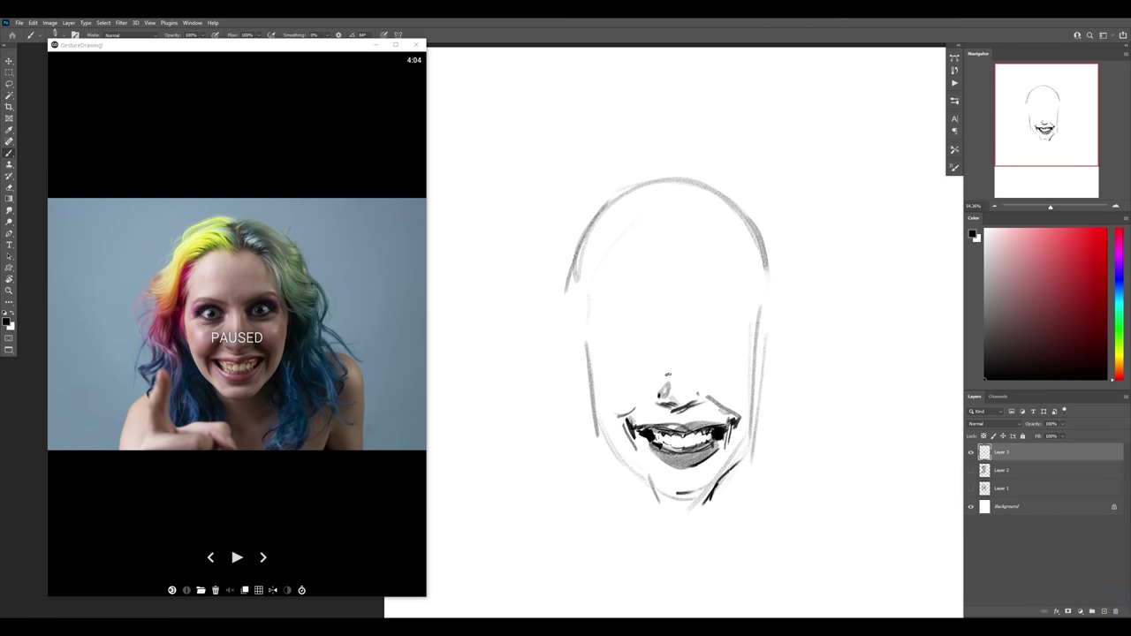
{"action": "left_click", "coordinate": [237, 558]}
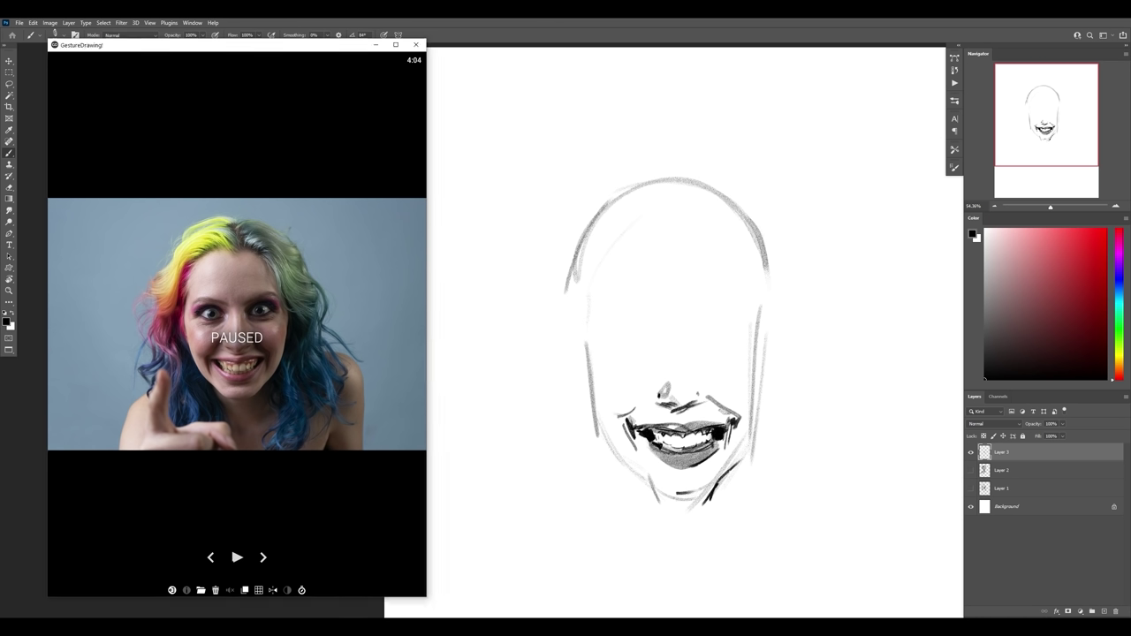
{"action": "left_click", "coordinate": [725, 309]}
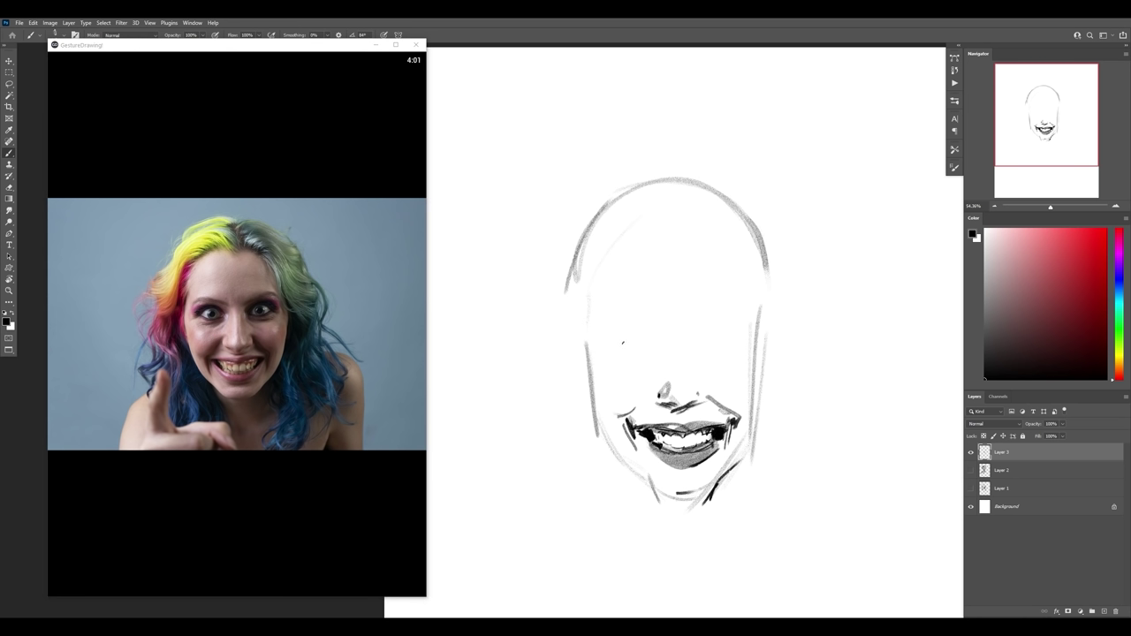
{"action": "left_click_drag", "start_coordinate": [616, 341], "coordinate": [645, 347]}
{"action": "key", "text": "ctrl+z"}
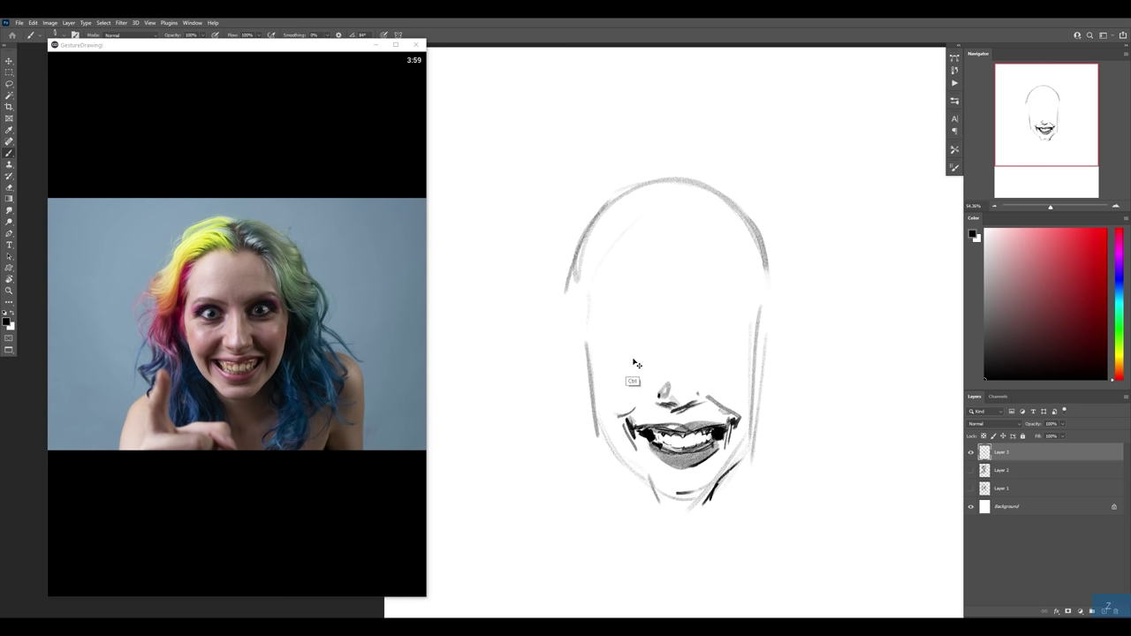
{"action": "mouse_move", "coordinate": [608, 340]}
{"action": "left_mouse_down"}
{"action": "mouse_move", "coordinate": [649, 343]}
{"action": "mouse_move", "coordinate": [610, 343]}
{"action": "mouse_move", "coordinate": [639, 358]}
{"action": "left_mouse_up"}
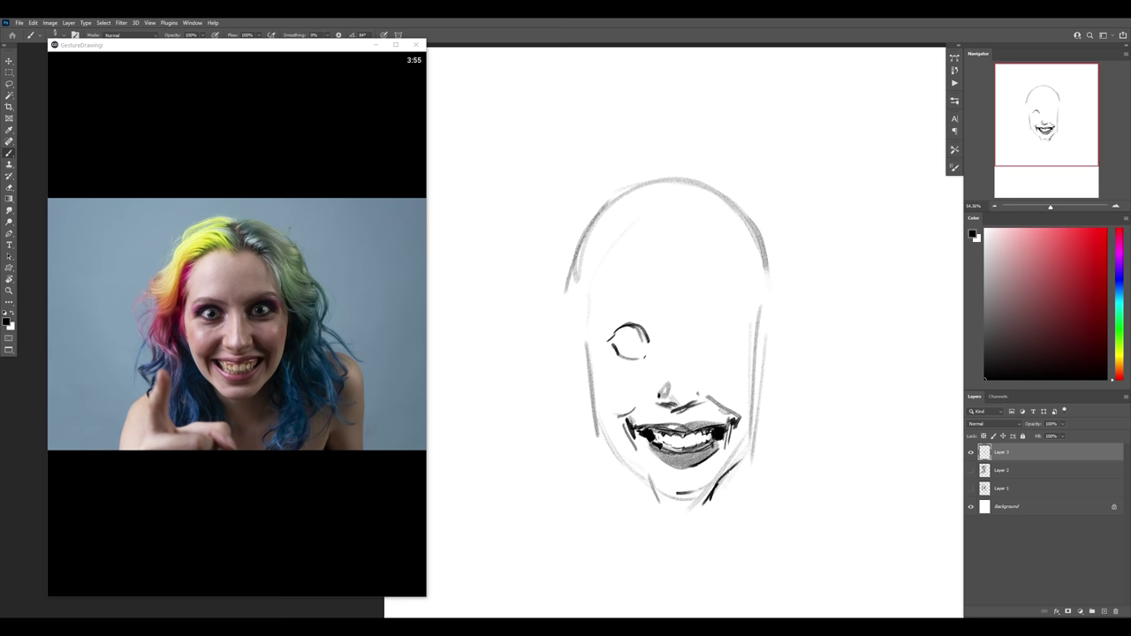
Step: Draw the round iris and dark pupil inside the first eye and strengthen its upper lid toward the nose
{"action": "mouse_move", "coordinate": [631, 319]}
{"action": "left_mouse_down"}
{"action": "mouse_move", "coordinate": [654, 344]}
{"action": "mouse_move", "coordinate": [631, 345]}
{"action": "left_mouse_up"}
{"action": "key", "text": "e"}
{"action": "key", "text": "bracketleft"}
{"action": "key", "text": "bracketleft"}
{"action": "key", "text": "bracketleft"}
{"action": "key", "text": "bracketleft"}
{"action": "key", "text": "b"}
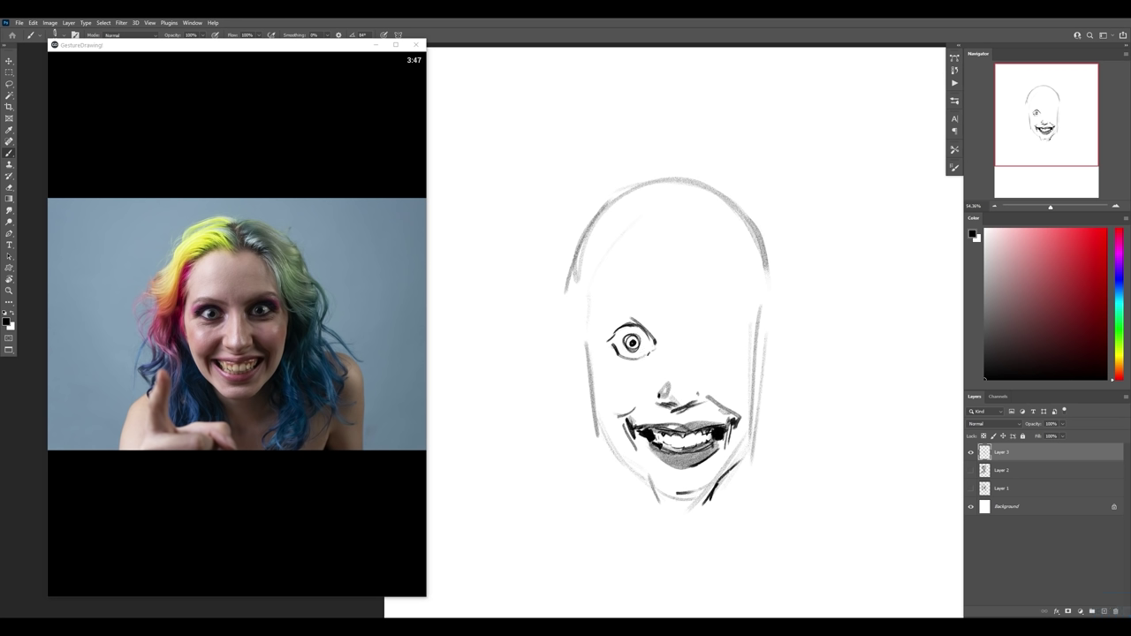
Step: Try alternative lid lines above and below the first eye's iris and undo them
{"action": "key", "text": "ctrl+space"}
{"action": "left_click_drag", "start_coordinate": [628, 358], "coordinate": [691, 358]}
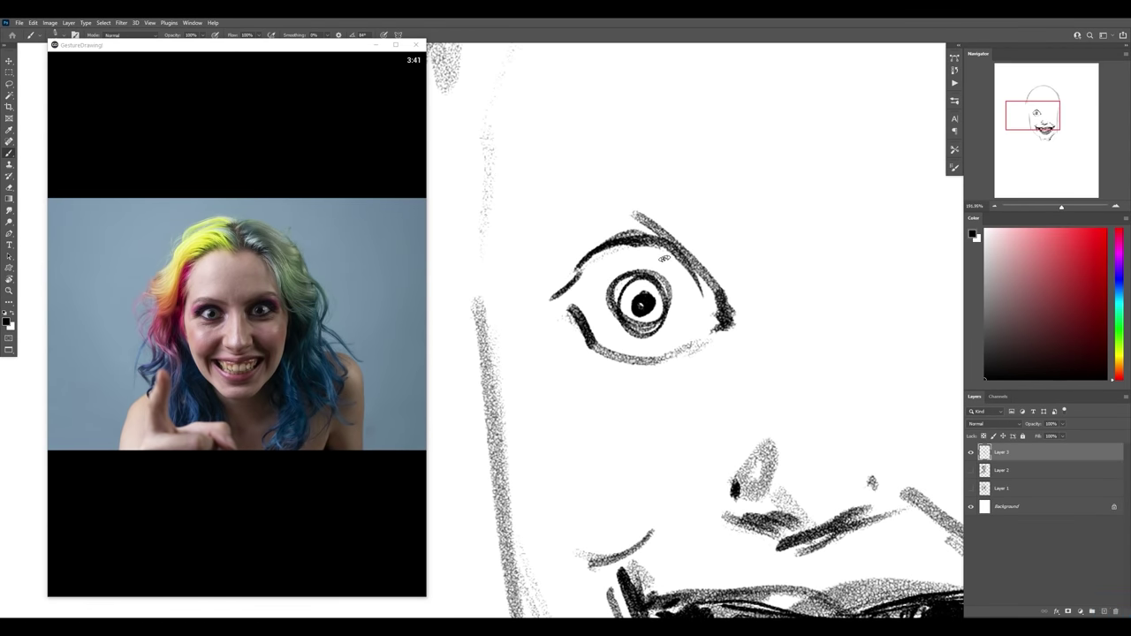
{"action": "left_click_drag", "start_coordinate": [649, 260], "coordinate": [646, 255]}
{"action": "left_click_drag", "start_coordinate": [643, 343], "coordinate": [640, 351]}
{"action": "key", "text": "ctrl+z"}
{"action": "key", "text": "ctrl+z"}
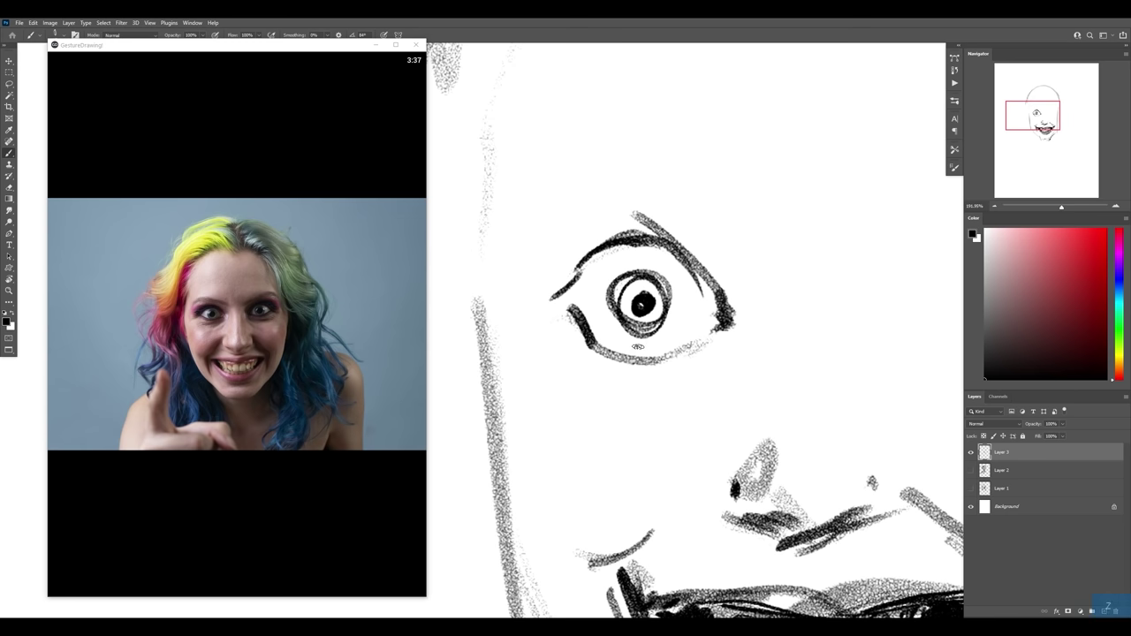
{"action": "key", "text": "ctrl+0"}
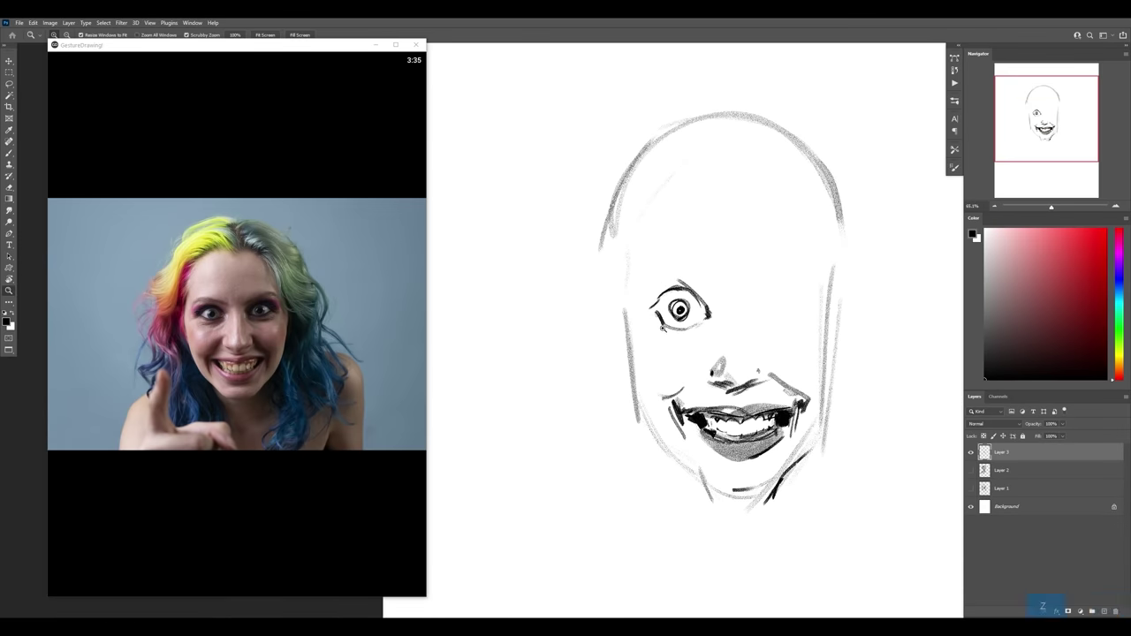
{"action": "mouse_move", "coordinate": [654, 315]}
{"action": "left_mouse_down"}
{"action": "mouse_move", "coordinate": [709, 318]}
{"action": "mouse_move", "coordinate": [669, 330]}
{"action": "mouse_move", "coordinate": [707, 320]}
{"action": "left_mouse_up"}
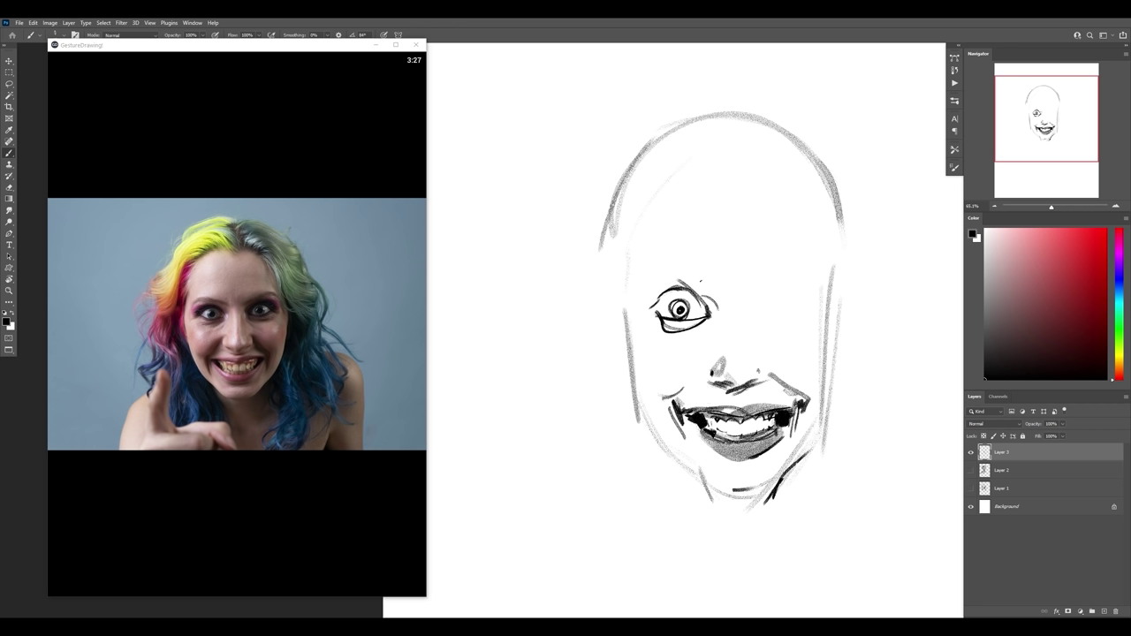
{"action": "key", "text": "ctrl+alt+z"}
Step: Shade the first eye's iris with a crease below the eye, and sketch the nose's side line and both slanted eyebrows
{"action": "mouse_move", "coordinate": [657, 328]}
{"action": "left_mouse_down"}
{"action": "mouse_move", "coordinate": [687, 340]}
{"action": "mouse_move", "coordinate": [707, 331]}
{"action": "mouse_move", "coordinate": [692, 311]}
{"action": "left_mouse_up"}
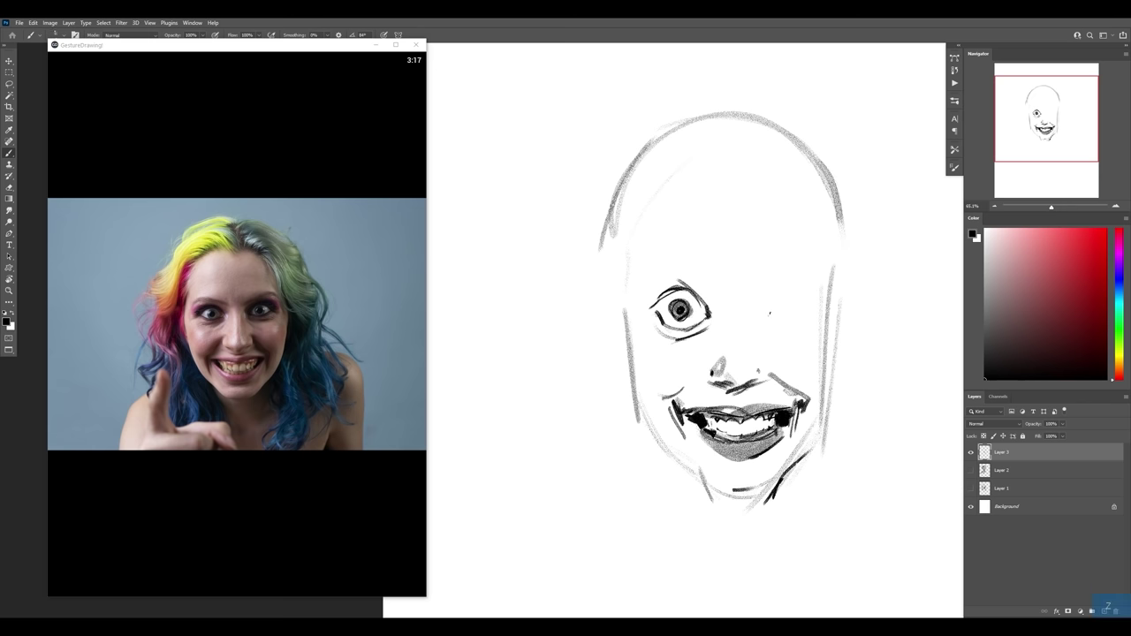
{"action": "left_click_drag", "start_coordinate": [819, 303], "coordinate": [736, 306]}
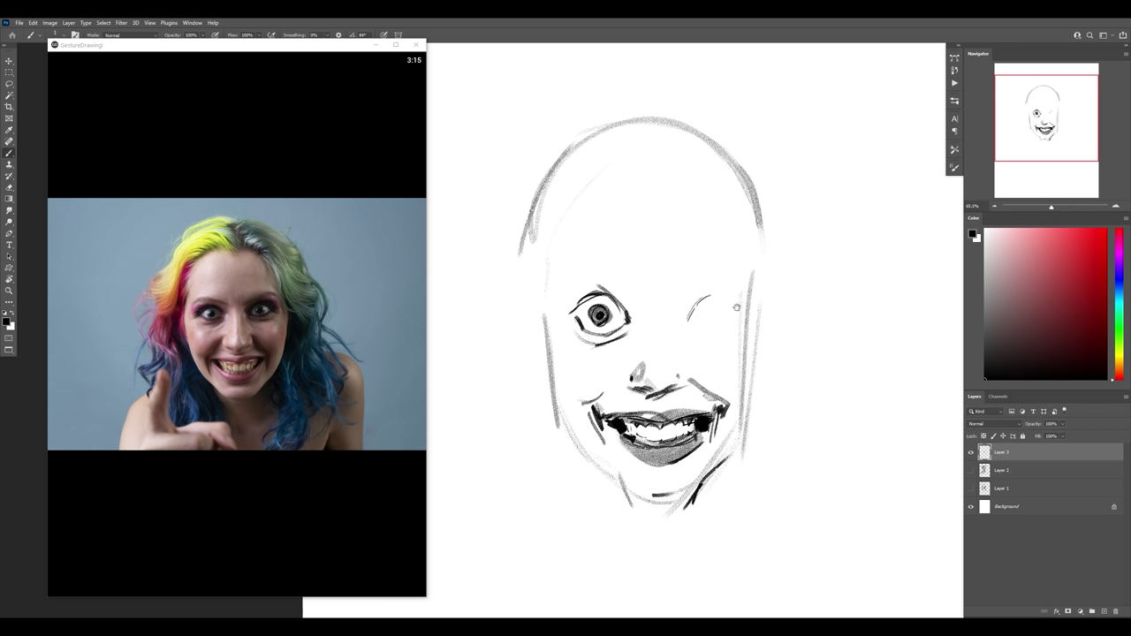
{"action": "left_click_drag", "start_coordinate": [664, 373], "coordinate": [661, 309]}
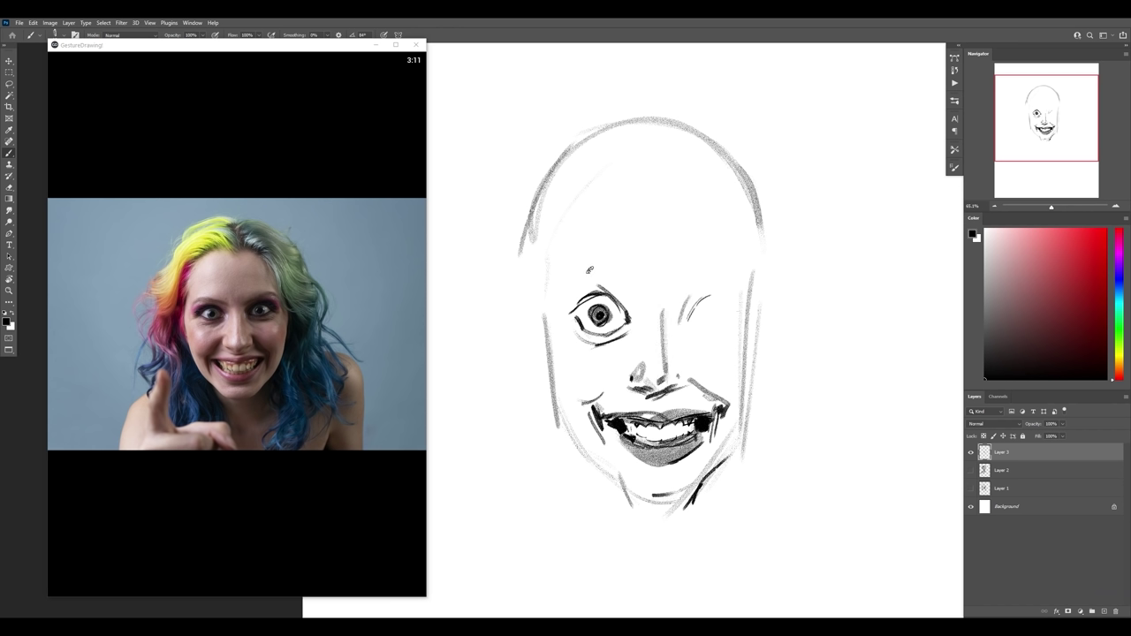
{"action": "left_click_drag", "start_coordinate": [567, 284], "coordinate": [594, 259]}
{"action": "mouse_move", "coordinate": [567, 304]}
{"action": "left_mouse_down"}
{"action": "mouse_move", "coordinate": [593, 265]}
{"action": "mouse_move", "coordinate": [638, 288]}
{"action": "mouse_move", "coordinate": [739, 271]}
{"action": "left_mouse_up"}
Step: Erase the rough strokes of the second eye and redraw its lids beneath the arched eyebrow
{"action": "key", "text": "e"}
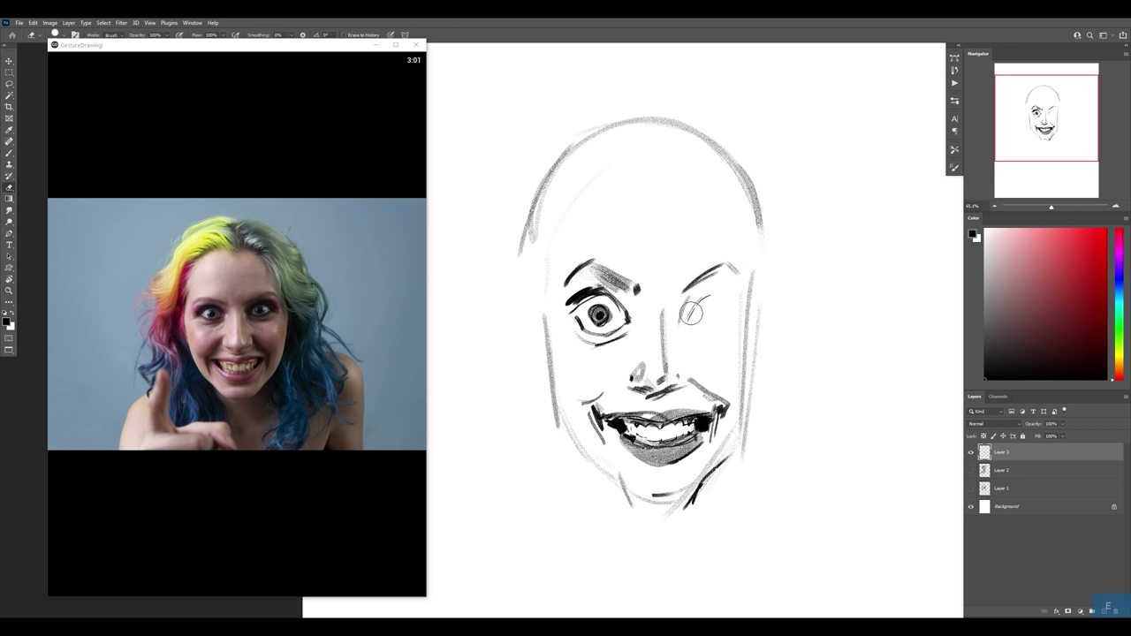
{"action": "mouse_move", "coordinate": [688, 313]}
{"action": "left_mouse_down"}
{"action": "mouse_move", "coordinate": [697, 294]}
{"action": "mouse_move", "coordinate": [735, 309]}
{"action": "left_mouse_up"}
{"action": "key", "text": "b"}
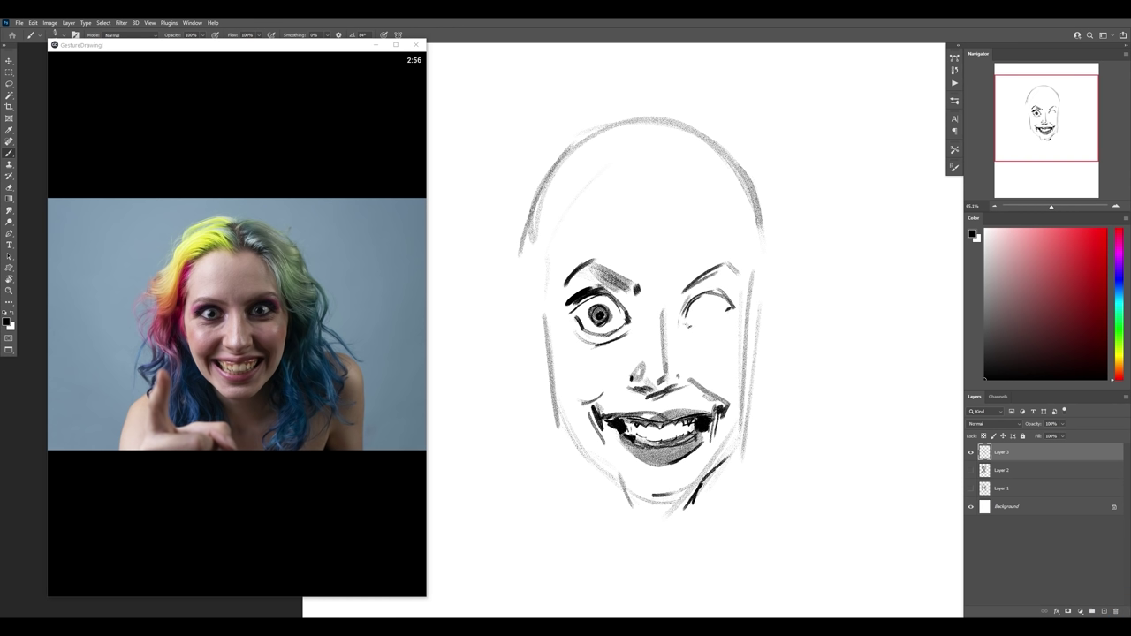
{"action": "left_click_drag", "start_coordinate": [683, 321], "coordinate": [722, 319]}
{"action": "mouse_move", "coordinate": [714, 302]}
{"action": "left_mouse_down"}
{"action": "mouse_move", "coordinate": [698, 314]}
{"action": "mouse_move", "coordinate": [758, 310]}
{"action": "left_mouse_up"}
Step: Refine the second eye's lower lid, erase stray marks near its outer corner, and add a crease beneath it
{"action": "key", "text": "z"}
{"action": "key", "text": "b"}
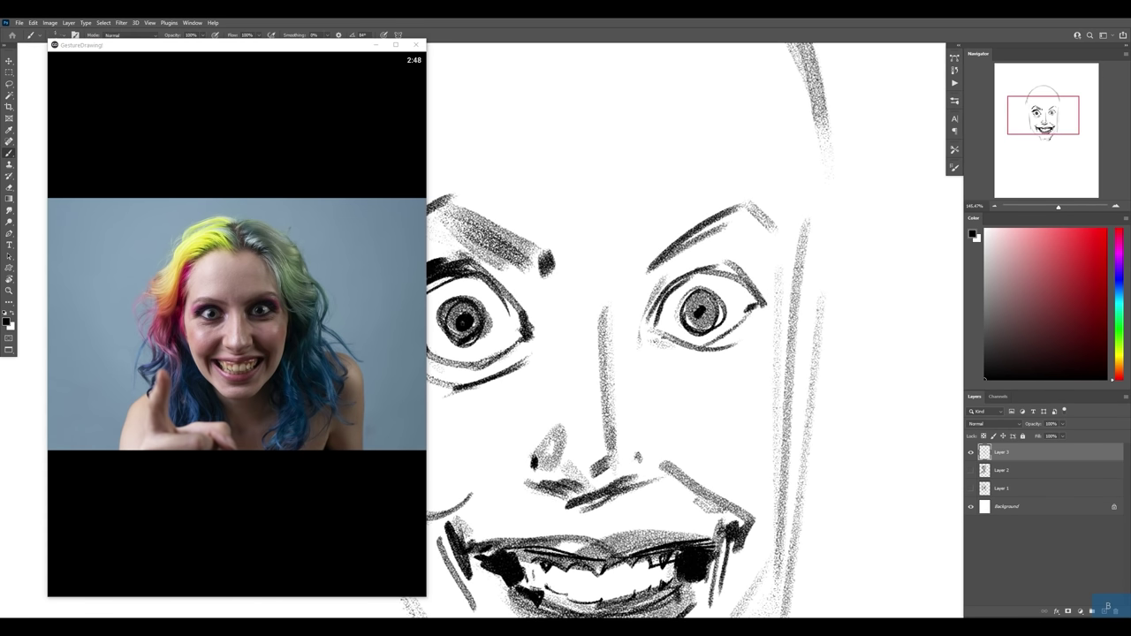
{"action": "left_click_drag", "start_coordinate": [656, 335], "coordinate": [754, 317]}
{"action": "key", "text": "e"}
{"action": "mouse_move", "coordinate": [747, 355]}
{"action": "left_mouse_down"}
{"action": "mouse_move", "coordinate": [704, 356]}
{"action": "mouse_move", "coordinate": [758, 336]}
{"action": "left_mouse_up"}
{"action": "scroll", "coordinate": [757, 338], "scroll_direction": "down", "scroll_amount": 5}
{"action": "key", "text": "b"}
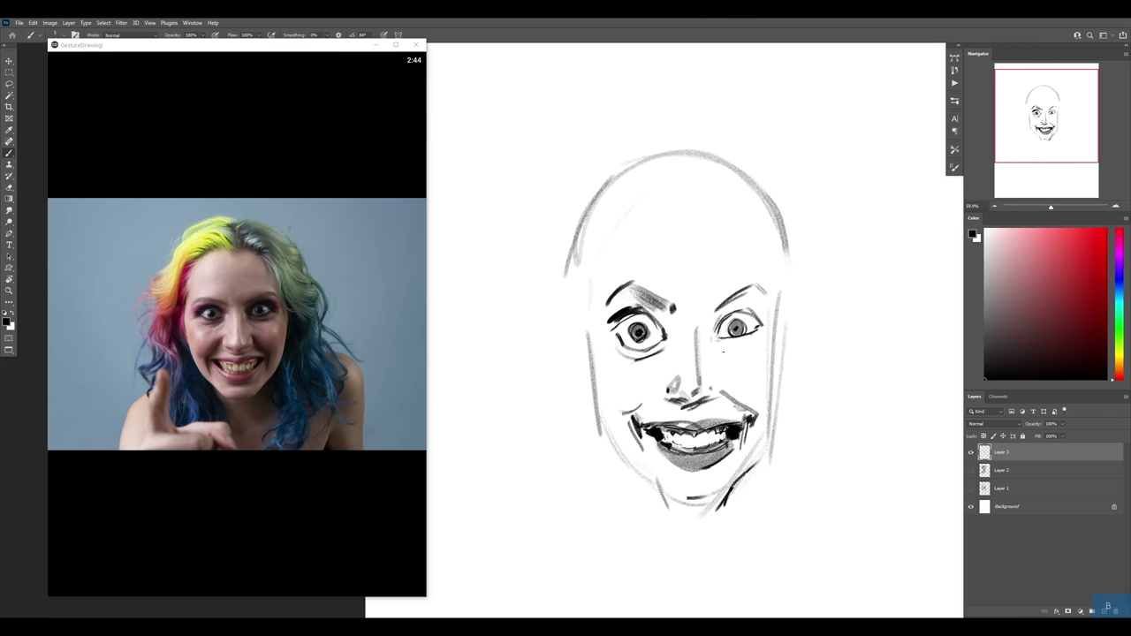
{"action": "left_click_drag", "start_coordinate": [717, 347], "coordinate": [753, 351]}
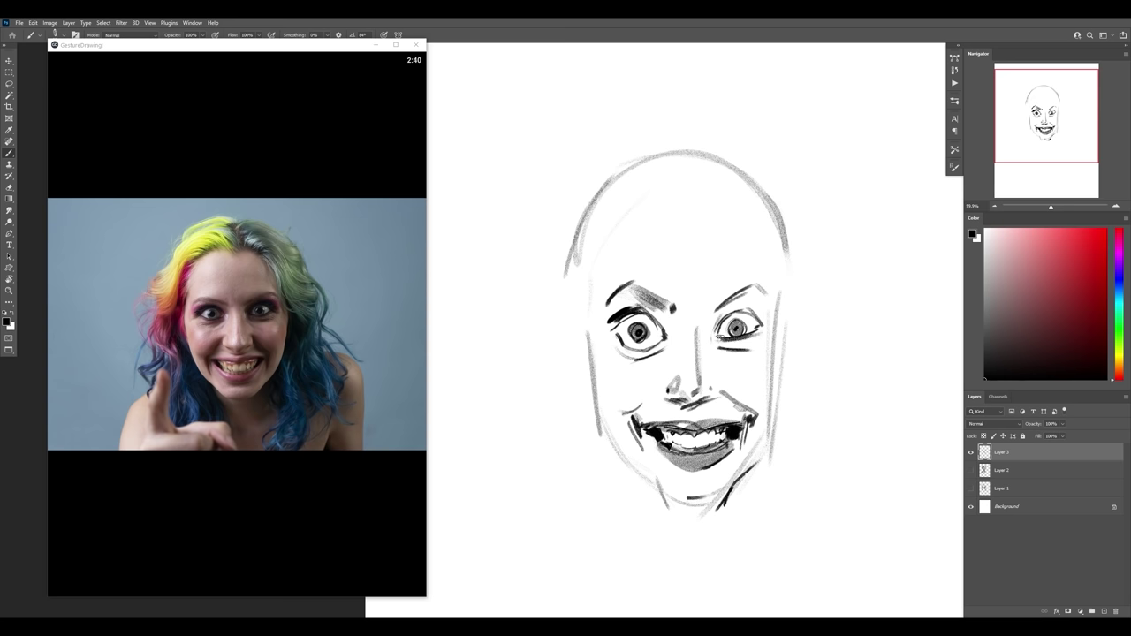
Step: Shade the brow, nose and cheeks in grey tones and redraw the face contour from temple to chin
{"action": "left_click_drag", "start_coordinate": [664, 306], "coordinate": [711, 394]}
{"action": "key", "text": "z"}
{"action": "left_click_drag", "start_coordinate": [861, 336], "coordinate": [822, 336]}
{"action": "left_click_drag", "start_coordinate": [643, 268], "coordinate": [631, 340]}
{"action": "left_click_drag", "start_coordinate": [631, 353], "coordinate": [698, 449]}
{"action": "key", "text": "z"}
{"action": "mouse_move", "coordinate": [777, 310]}
{"action": "left_mouse_down"}
{"action": "mouse_move", "coordinate": [800, 310]}
{"action": "mouse_move", "coordinate": [778, 310]}
{"action": "left_mouse_up"}
{"action": "mouse_move", "coordinate": [650, 340]}
{"action": "left_mouse_down"}
{"action": "mouse_move", "coordinate": [675, 382]}
{"action": "mouse_move", "coordinate": [713, 379]}
{"action": "left_mouse_up"}
Step: Draw the hairline beside the forehead, the dark hair parting at the crown, and the neck line below the jaw
{"action": "key", "text": "z"}
{"action": "left_click_drag", "start_coordinate": [850, 349], "coordinate": [826, 349]}
{"action": "left_click_drag", "start_coordinate": [774, 235], "coordinate": [818, 298]}
{"action": "left_click_drag", "start_coordinate": [737, 187], "coordinate": [741, 222]}
{"action": "left_click_drag", "start_coordinate": [731, 445], "coordinate": [740, 518]}
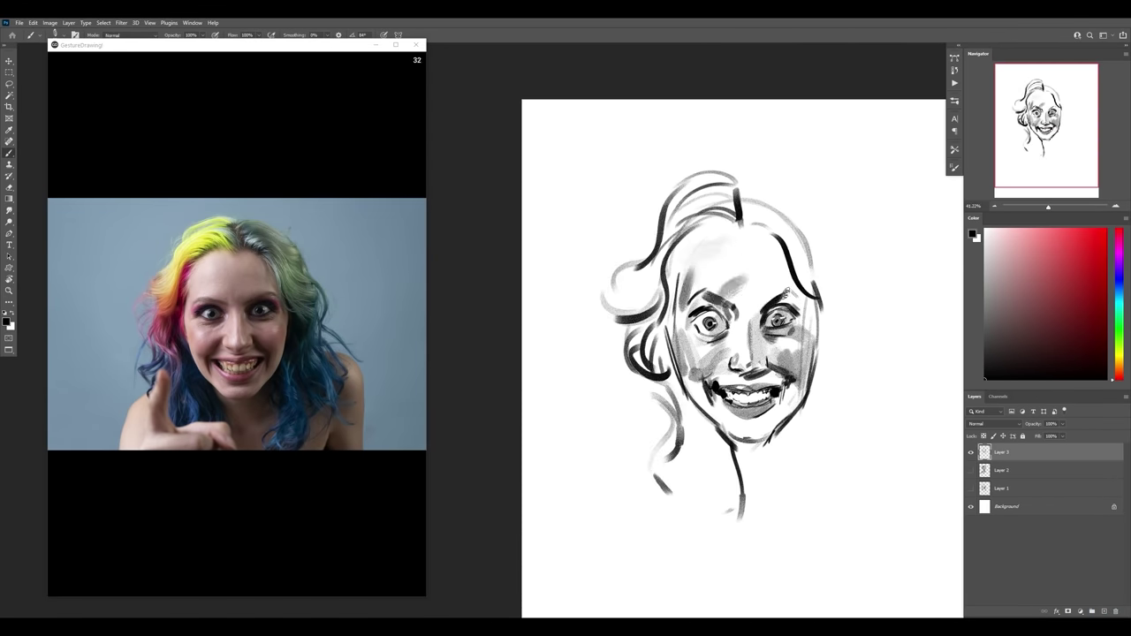
Step: Add flowing hair strands around the head with dark curls beside the neck, returning to the grinning reference photo when it changes
{"action": "left_click_drag", "start_coordinate": [742, 218], "coordinate": [820, 231]}
{"action": "left_click_drag", "start_coordinate": [841, 260], "coordinate": [851, 318]}
{"action": "left_click_drag", "start_coordinate": [827, 318], "coordinate": [824, 371]}
{"action": "left_click_drag", "start_coordinate": [677, 432], "coordinate": [727, 511]}
{"action": "left_click_drag", "start_coordinate": [647, 409], "coordinate": [612, 440]}
{"action": "mouse_move", "coordinate": [672, 380]}
{"action": "left_mouse_down"}
{"action": "mouse_move", "coordinate": [693, 433]}
{"action": "mouse_move", "coordinate": [724, 443]}
{"action": "left_mouse_up"}
{"action": "left_click_drag", "start_coordinate": [691, 410], "coordinate": [730, 458]}
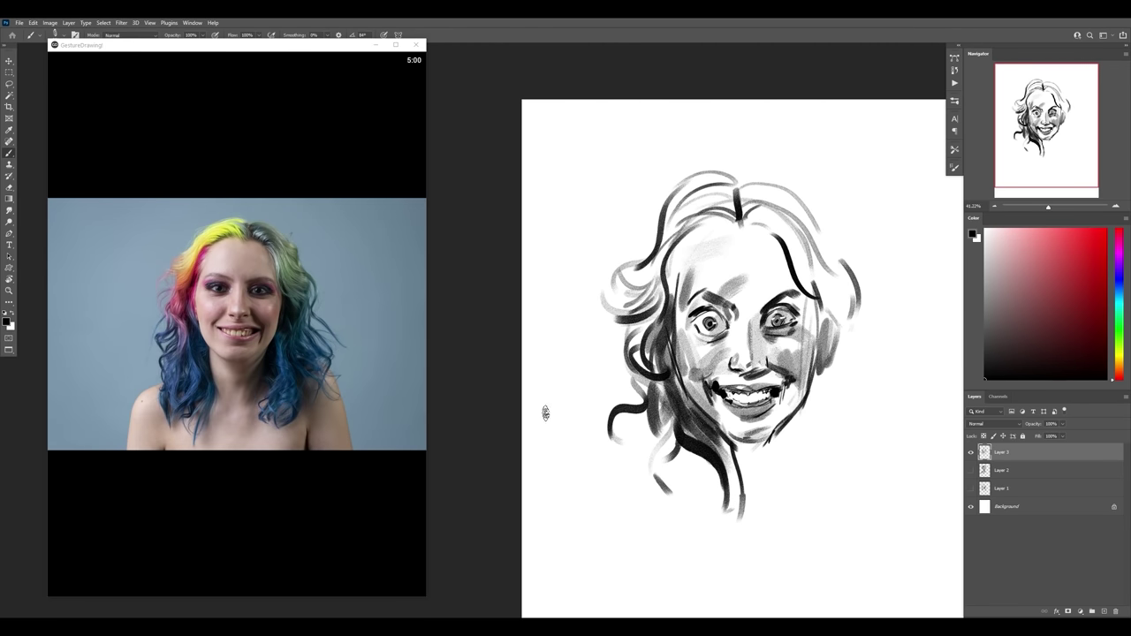
{"action": "left_click", "coordinate": [212, 556]}
{"action": "mouse_move", "coordinate": [666, 249]}
{"action": "left_mouse_down"}
{"action": "mouse_move", "coordinate": [699, 231]}
{"action": "mouse_move", "coordinate": [661, 295]}
{"action": "left_mouse_up"}
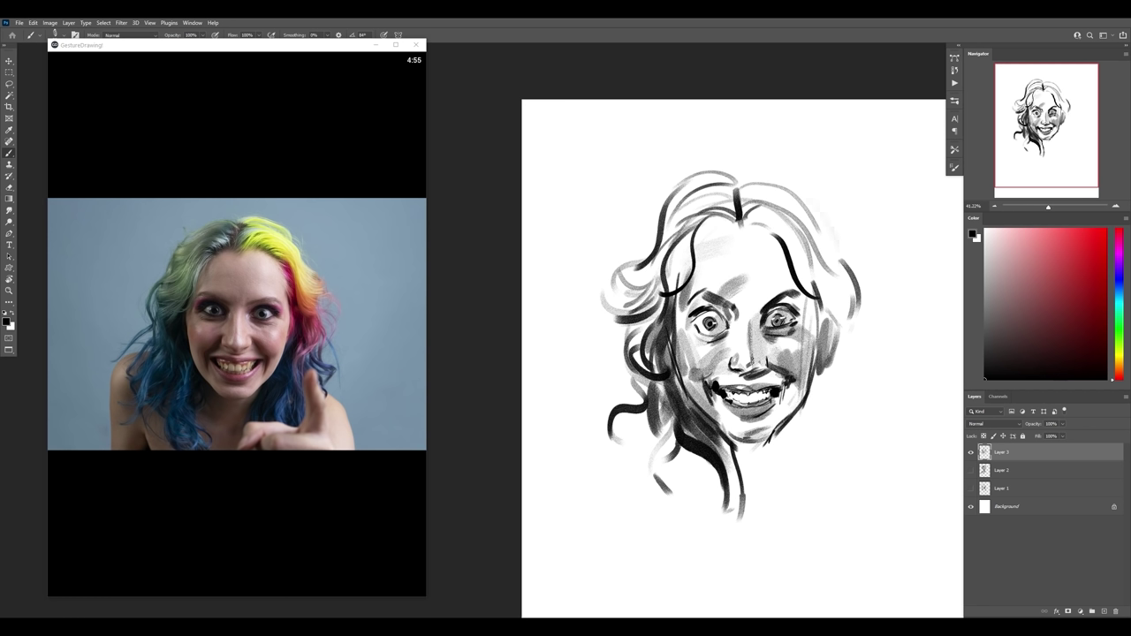
Step: Cycle through the neighbouring reference photos and check the random image flipping options, ending on the grinning photo
{"action": "mouse_move", "coordinate": [237, 558]}
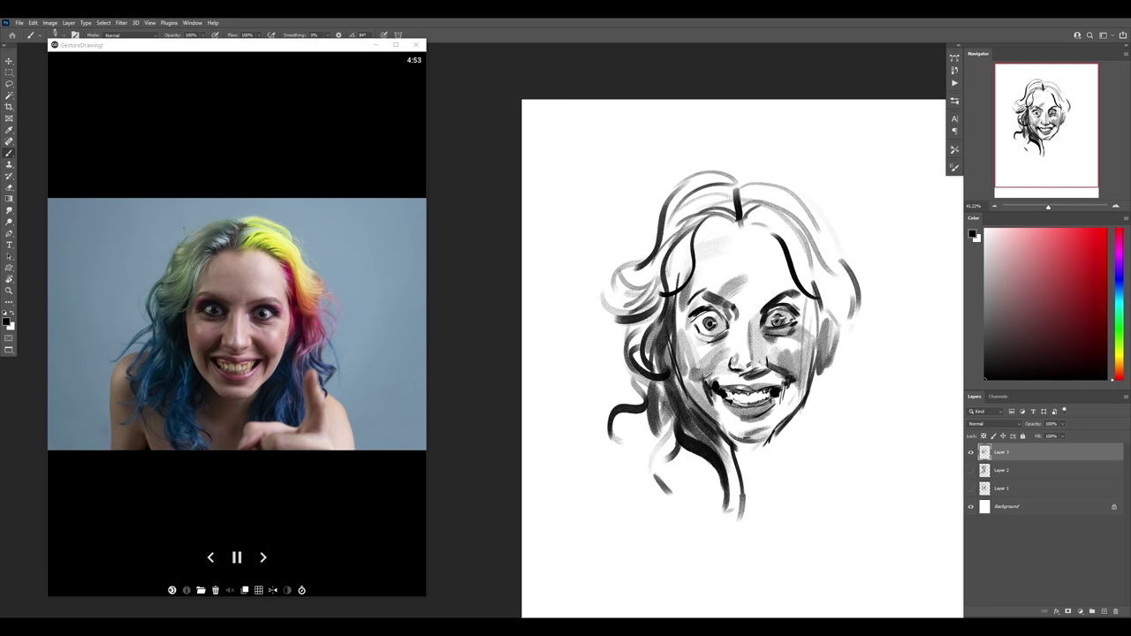
{"action": "left_click", "coordinate": [210, 557]}
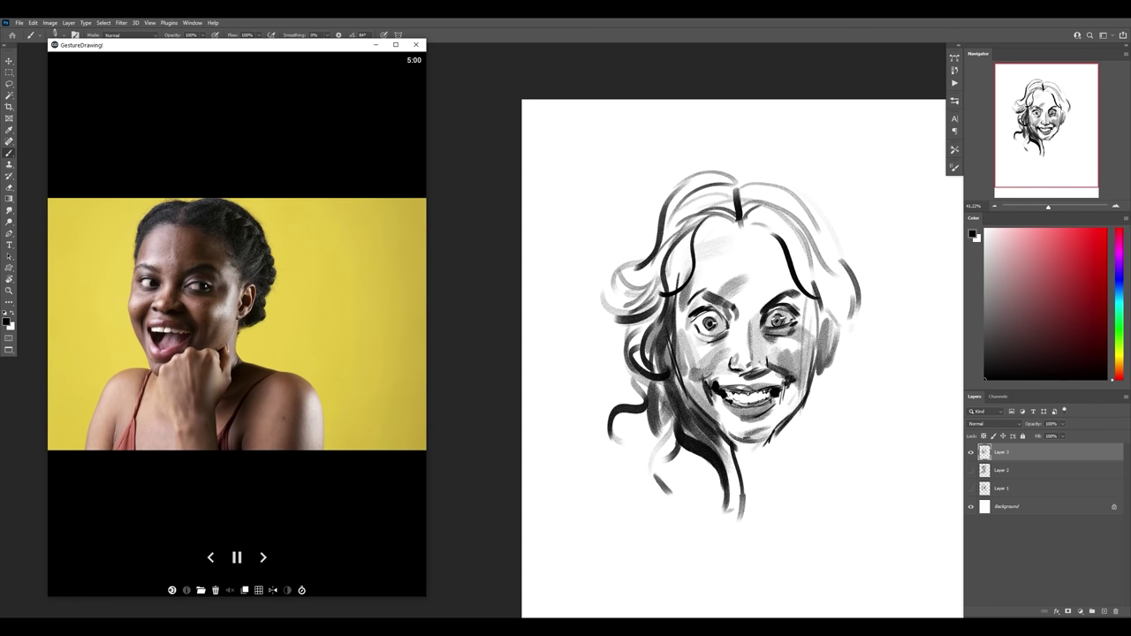
{"action": "left_click", "coordinate": [210, 557]}
{"action": "left_click", "coordinate": [210, 557]}
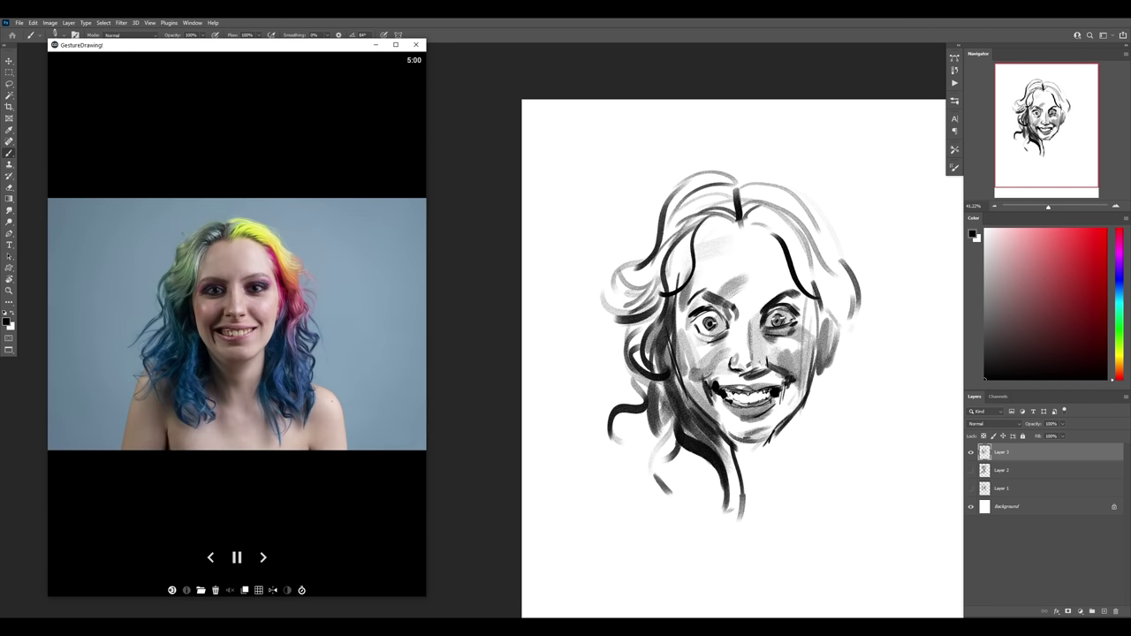
{"action": "left_click", "coordinate": [263, 558]}
{"action": "key", "text": "Left"}
{"action": "key", "text": "Right"}
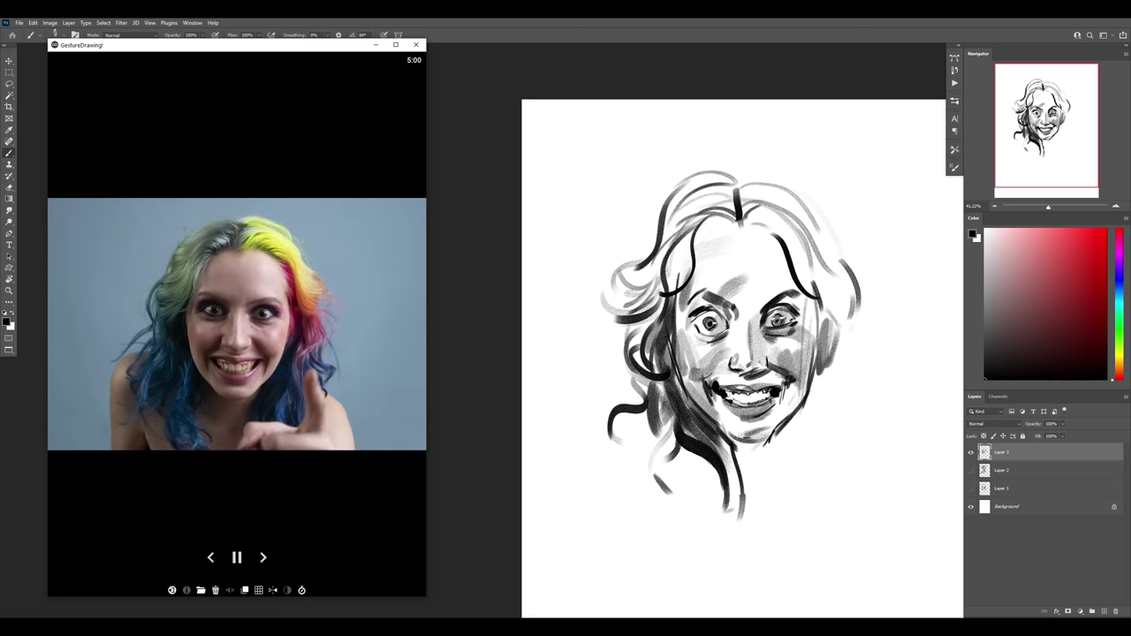
{"action": "left_click", "coordinate": [210, 557]}
{"action": "left_click", "coordinate": [263, 557]}
{"action": "left_click", "coordinate": [273, 590]}
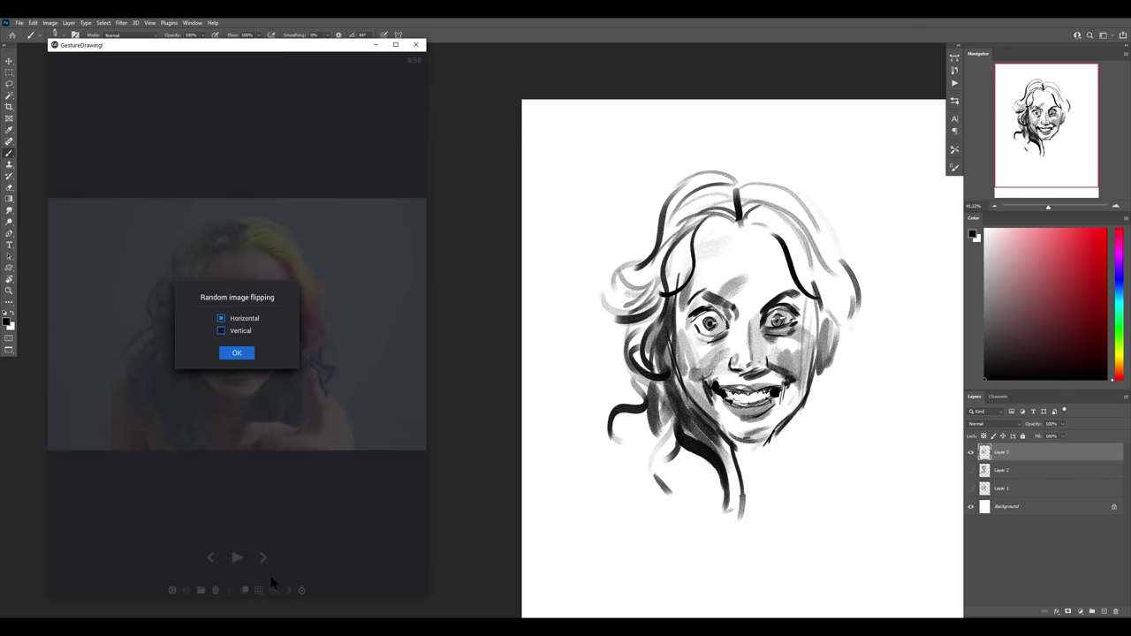
{"action": "left_click", "coordinate": [240, 354]}
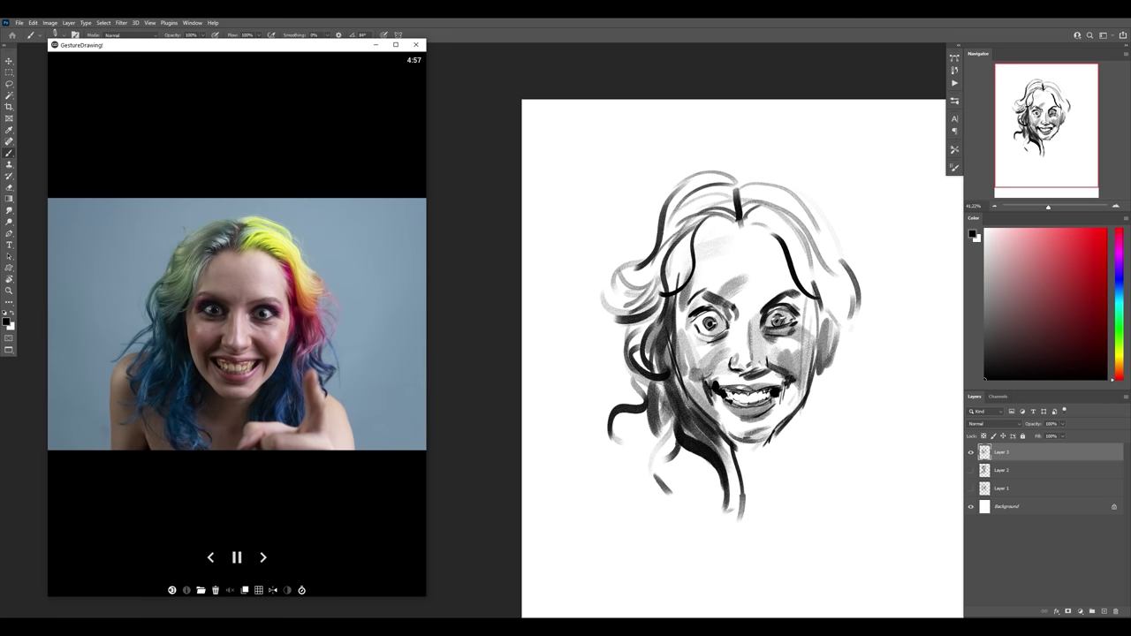
{"action": "key", "text": "Right"}
{"action": "key", "text": "Left"}
Step: Flip the drawing horizontally to match the mirrored reference photo
{"action": "left_click", "coordinate": [872, 379]}
{"action": "key", "text": "f"}
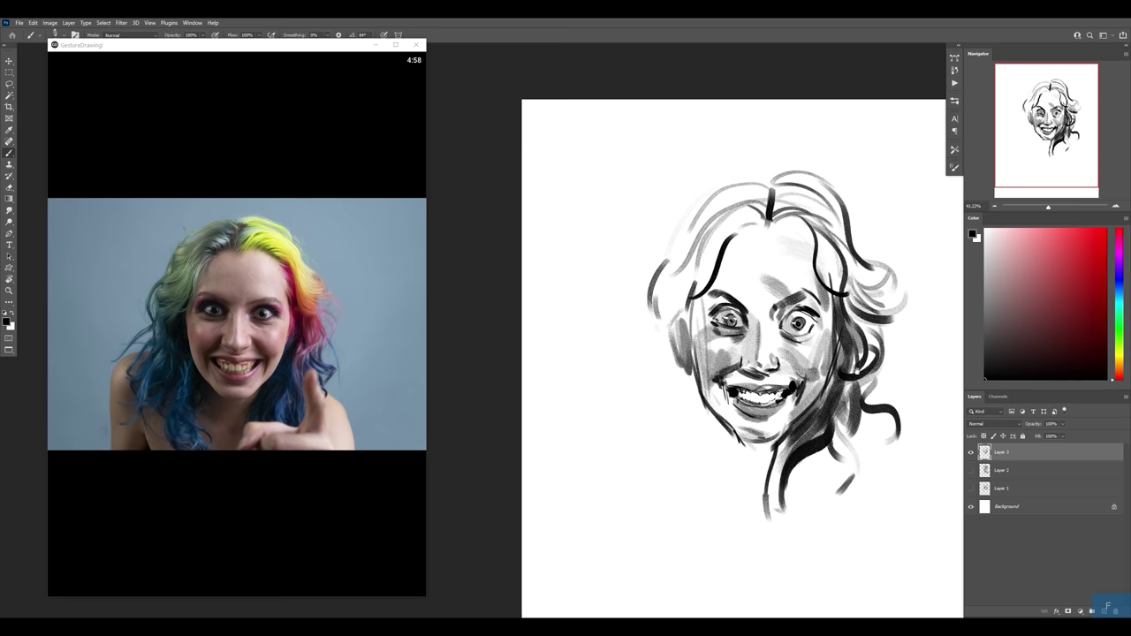
{"action": "left_click_drag", "start_coordinate": [856, 372], "coordinate": [764, 311]}
{"action": "key", "text": "b"}
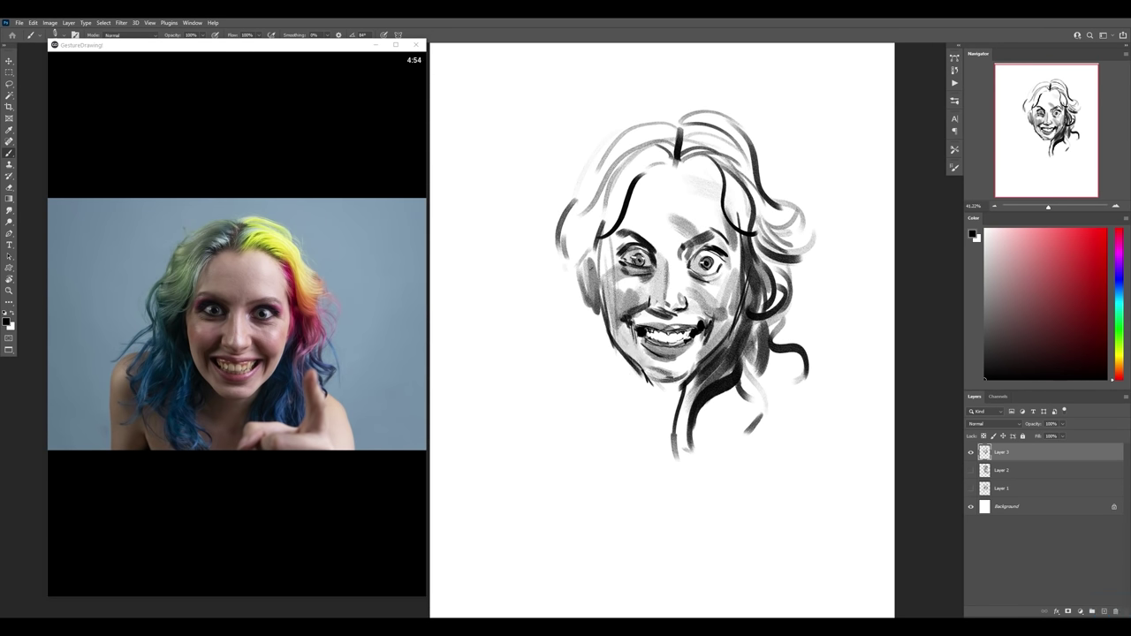
Step: Draw a long wavy hair strand falling past the lighter side of the face and outline the hair up to the crown
{"action": "mouse_move", "coordinate": [606, 240]}
{"action": "left_mouse_down"}
{"action": "mouse_move", "coordinate": [552, 265]}
{"action": "mouse_move", "coordinate": [546, 402]}
{"action": "mouse_move", "coordinate": [568, 437]}
{"action": "left_mouse_up"}
{"action": "left_click_drag", "start_coordinate": [601, 343], "coordinate": [592, 366]}
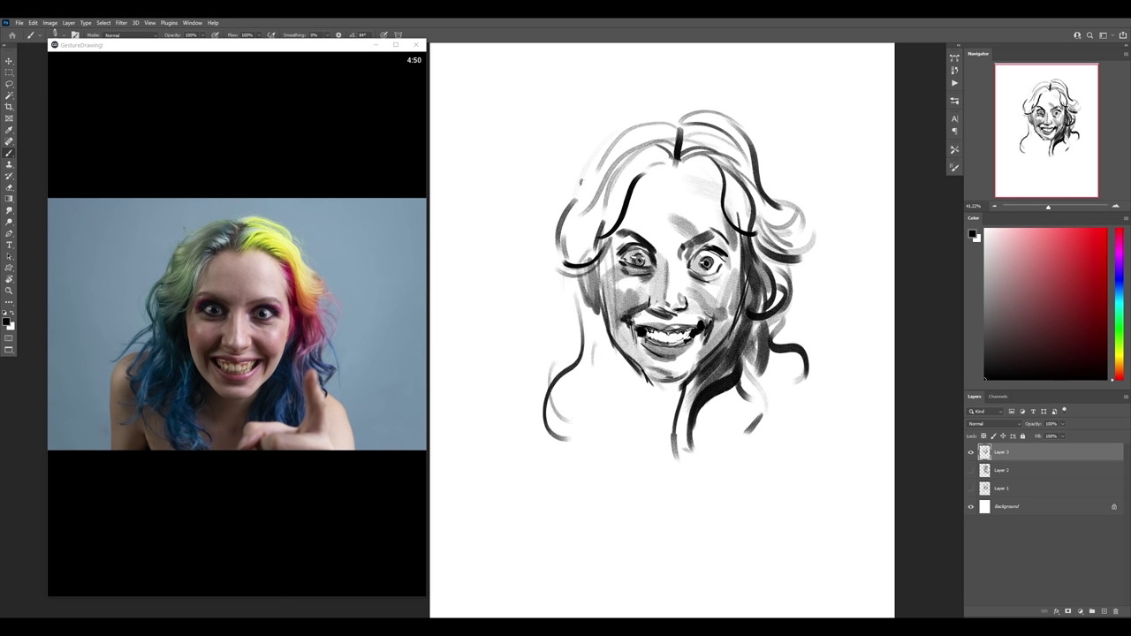
{"action": "mouse_move", "coordinate": [581, 182]}
{"action": "left_mouse_down"}
{"action": "mouse_move", "coordinate": [601, 137]}
{"action": "mouse_move", "coordinate": [633, 115]}
{"action": "mouse_move", "coordinate": [673, 113]}
{"action": "left_mouse_up"}
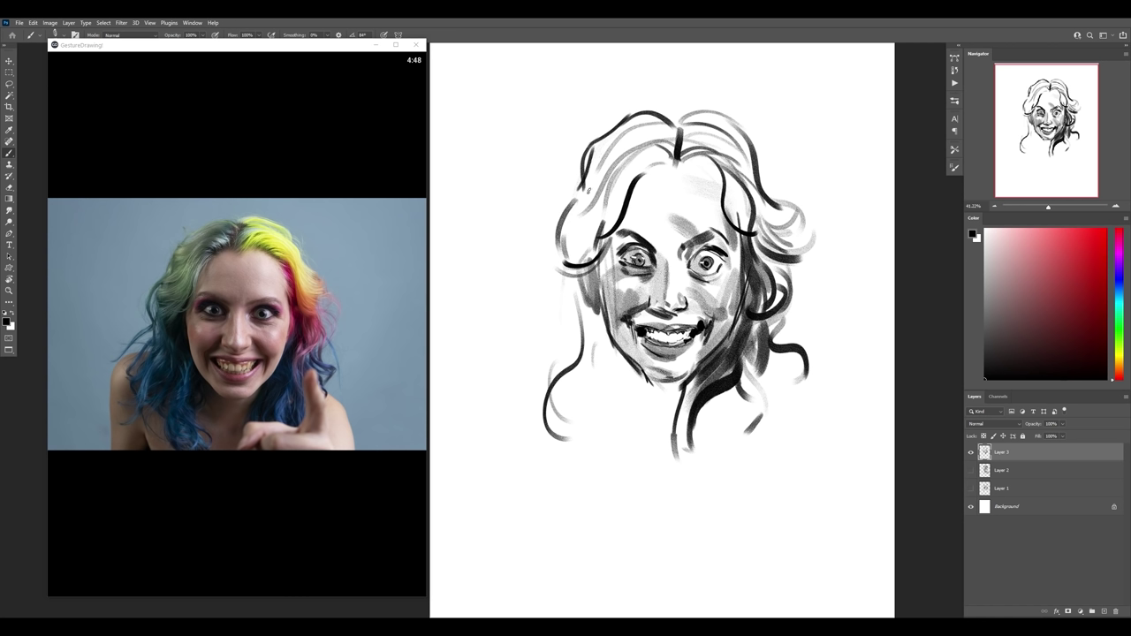
Step: Enlarge the brush and shade the hair darkly beside the parting and in grey toward the temple
{"action": "key", "text": "bracketright"}
{"action": "key", "text": "bracketright"}
{"action": "key", "text": "bracketright"}
{"action": "key", "text": "bracketright"}
{"action": "mouse_move", "coordinate": [657, 160]}
{"action": "left_mouse_down"}
{"action": "mouse_move", "coordinate": [648, 136]}
{"action": "mouse_move", "coordinate": [659, 130]}
{"action": "left_mouse_up"}
{"action": "mouse_move", "coordinate": [673, 149]}
{"action": "left_mouse_down"}
{"action": "mouse_move", "coordinate": [671, 130]}
{"action": "mouse_move", "coordinate": [651, 120]}
{"action": "mouse_move", "coordinate": [650, 134]}
{"action": "left_mouse_up"}
{"action": "left_click_drag", "start_coordinate": [580, 209], "coordinate": [598, 239]}
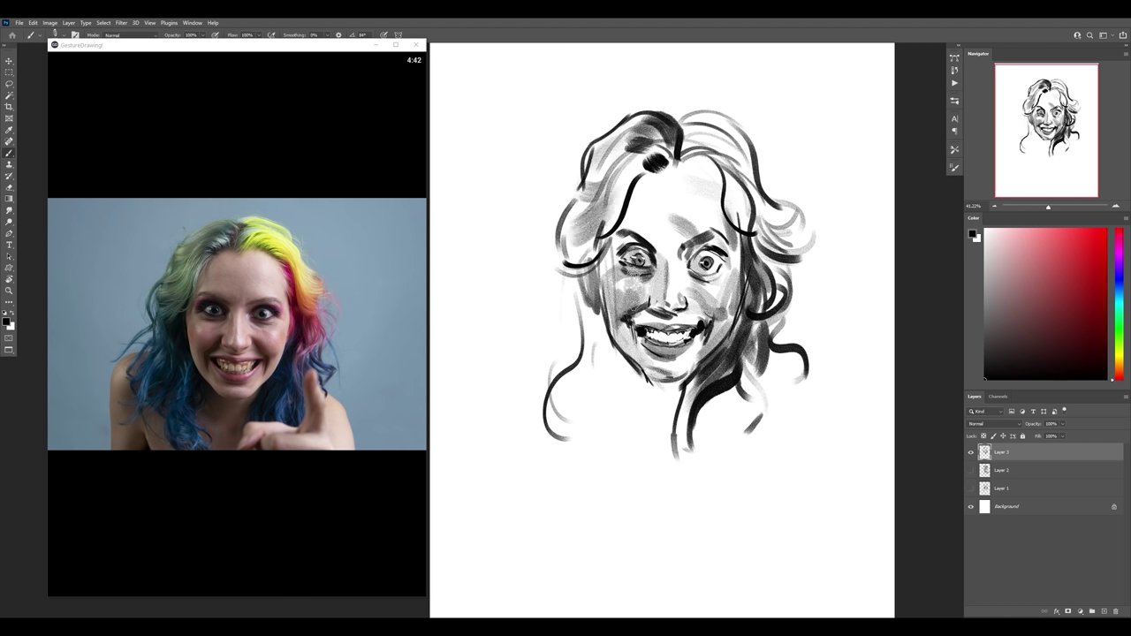
Step: Draw the neck and collarbone lines and add long curved hair strands sweeping down toward the chest
{"action": "left_click_drag", "start_coordinate": [639, 375], "coordinate": [654, 422]}
{"action": "left_click_drag", "start_coordinate": [629, 420], "coordinate": [668, 477]}
{"action": "left_click_drag", "start_coordinate": [687, 475], "coordinate": [670, 493]}
{"action": "left_click_drag", "start_coordinate": [618, 367], "coordinate": [643, 530]}
{"action": "left_click_drag", "start_coordinate": [609, 388], "coordinate": [631, 523]}
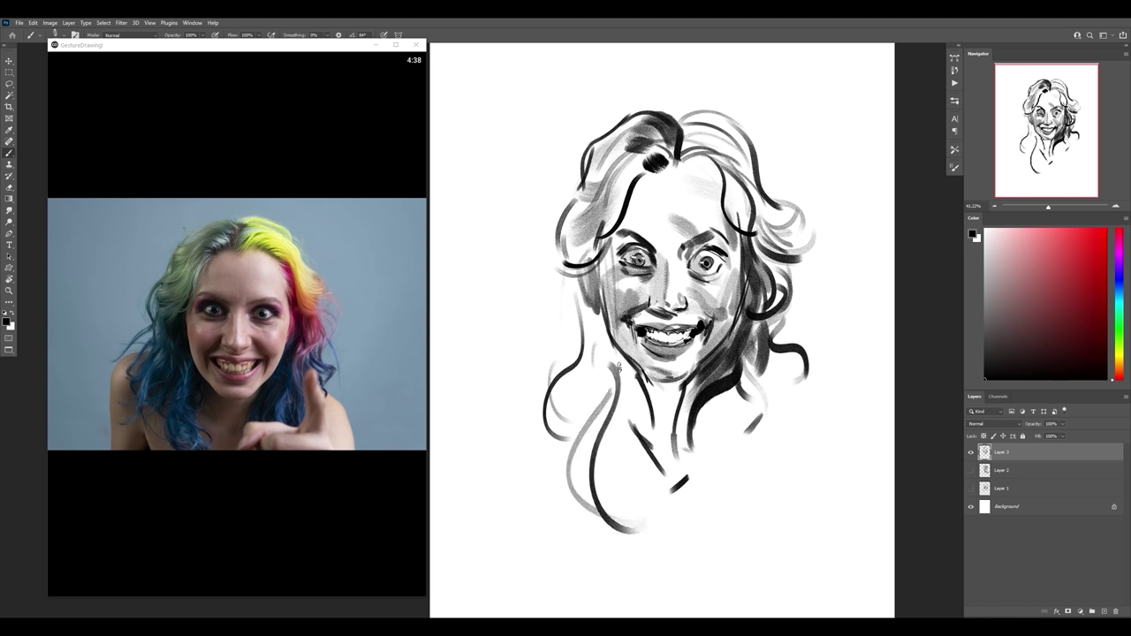
Step: Draw long curved hair strands sweeping down beside the neck and flicking outward at shoulder level
{"action": "left_click_drag", "start_coordinate": [614, 364], "coordinate": [645, 547]}
{"action": "left_click_drag", "start_coordinate": [579, 305], "coordinate": [519, 389]}
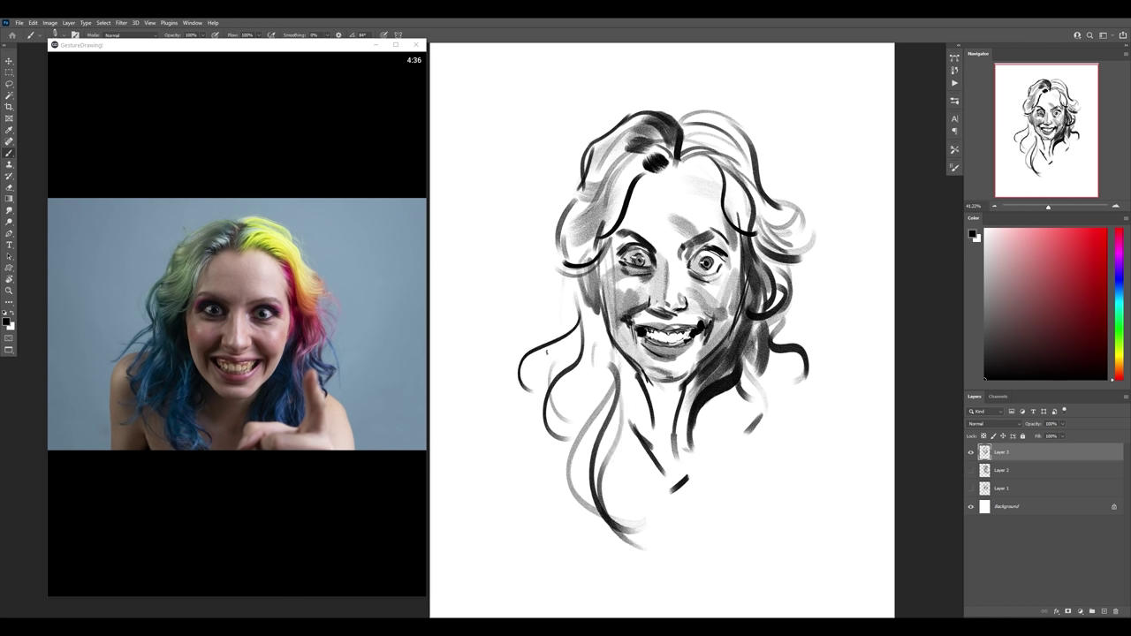
{"action": "left_click_drag", "start_coordinate": [579, 341], "coordinate": [544, 396]}
Step: Darken the nostril at the side of the nose with a short brush stroke
{"action": "key", "text": "e"}
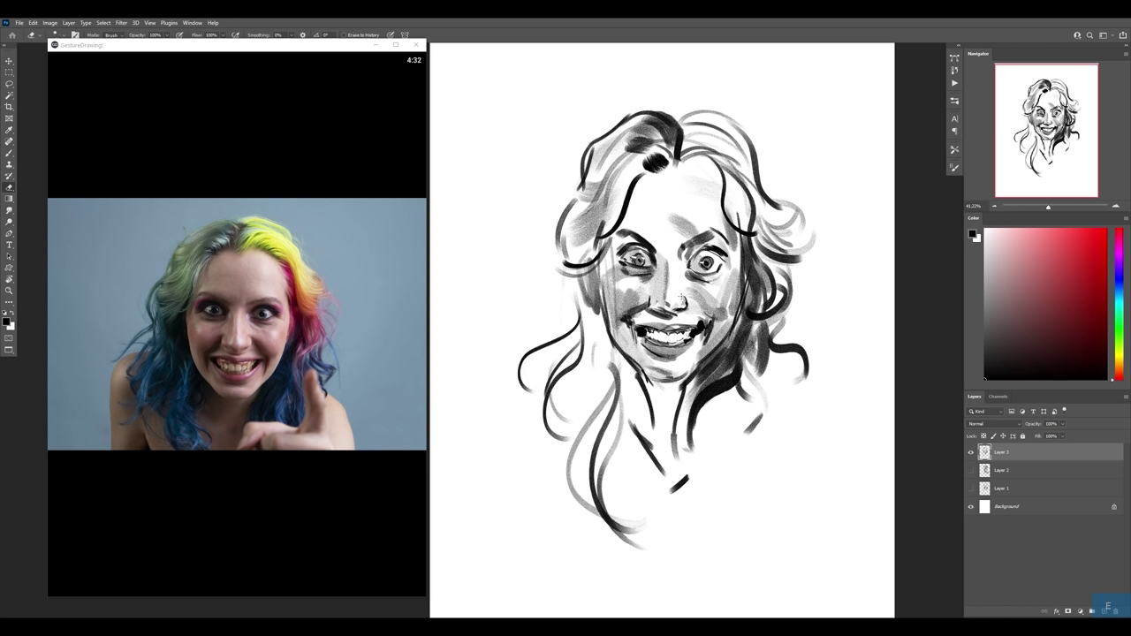
{"action": "key", "text": "b"}
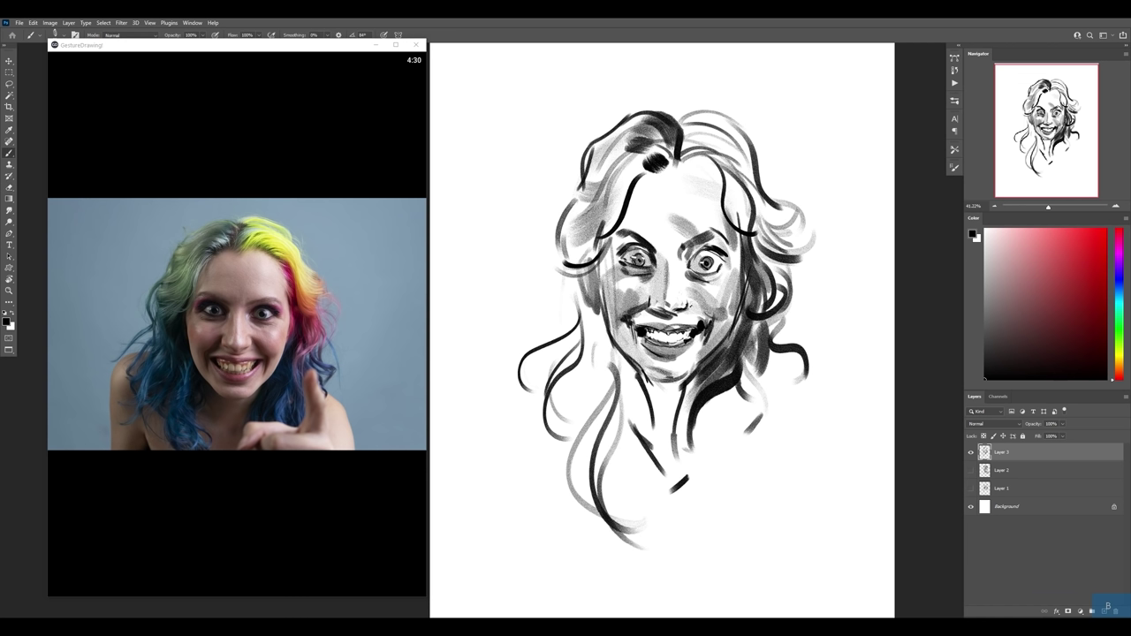
{"action": "left_click_drag", "start_coordinate": [689, 293], "coordinate": [688, 309]}
{"action": "key", "text": "e"}
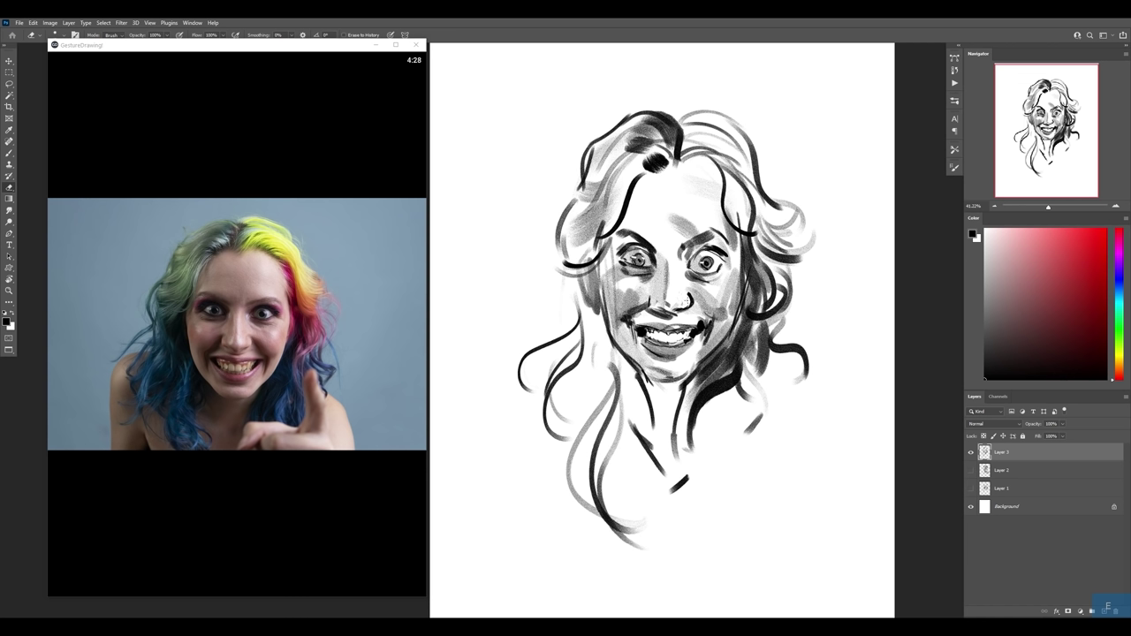
{"action": "key", "text": "b"}
Step: Shade the hairline over the forehead beside the parting and strengthen the line along the nose bridge
{"action": "scroll", "coordinate": [663, 336], "scroll_direction": "down", "scroll_amount": 2}
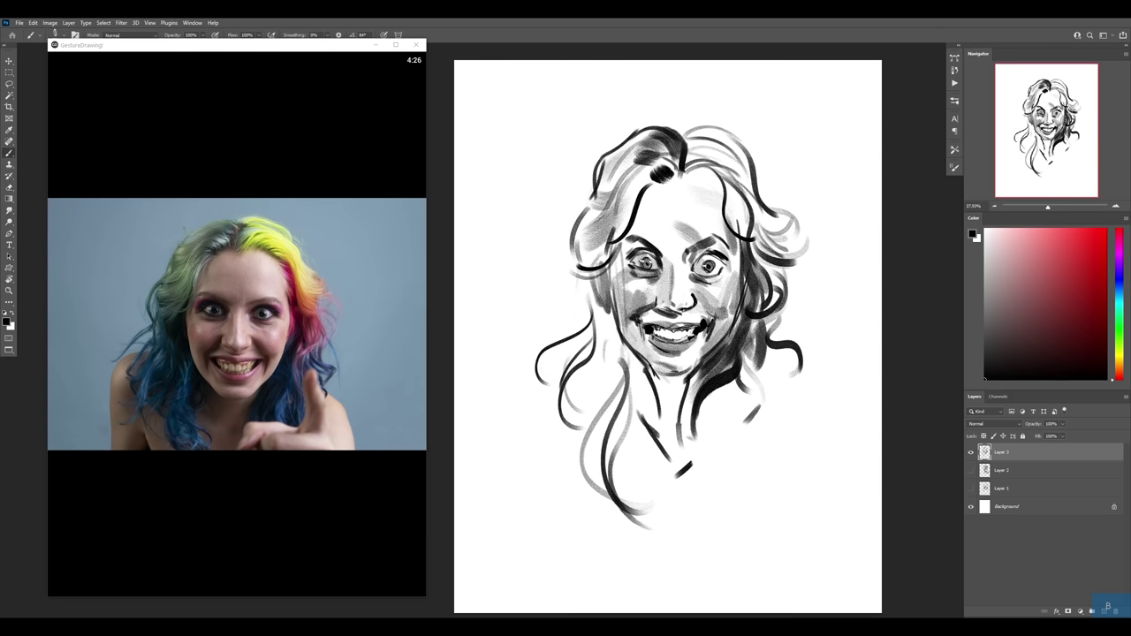
{"action": "mouse_move", "coordinate": [686, 182]}
{"action": "left_mouse_down"}
{"action": "mouse_move", "coordinate": [721, 192]}
{"action": "mouse_move", "coordinate": [700, 181]}
{"action": "mouse_move", "coordinate": [710, 180]}
{"action": "mouse_move", "coordinate": [753, 226]}
{"action": "left_mouse_up"}
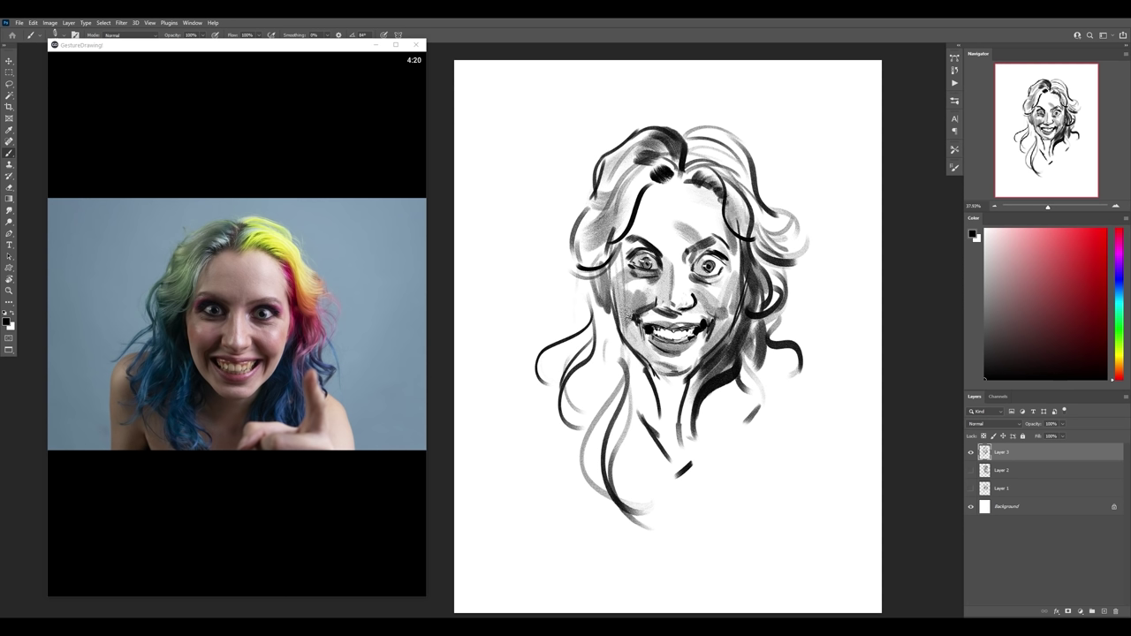
{"action": "mouse_move", "coordinate": [671, 266]}
{"action": "left_mouse_down"}
{"action": "mouse_move", "coordinate": [679, 300]}
{"action": "mouse_move", "coordinate": [681, 267]}
{"action": "left_mouse_up"}
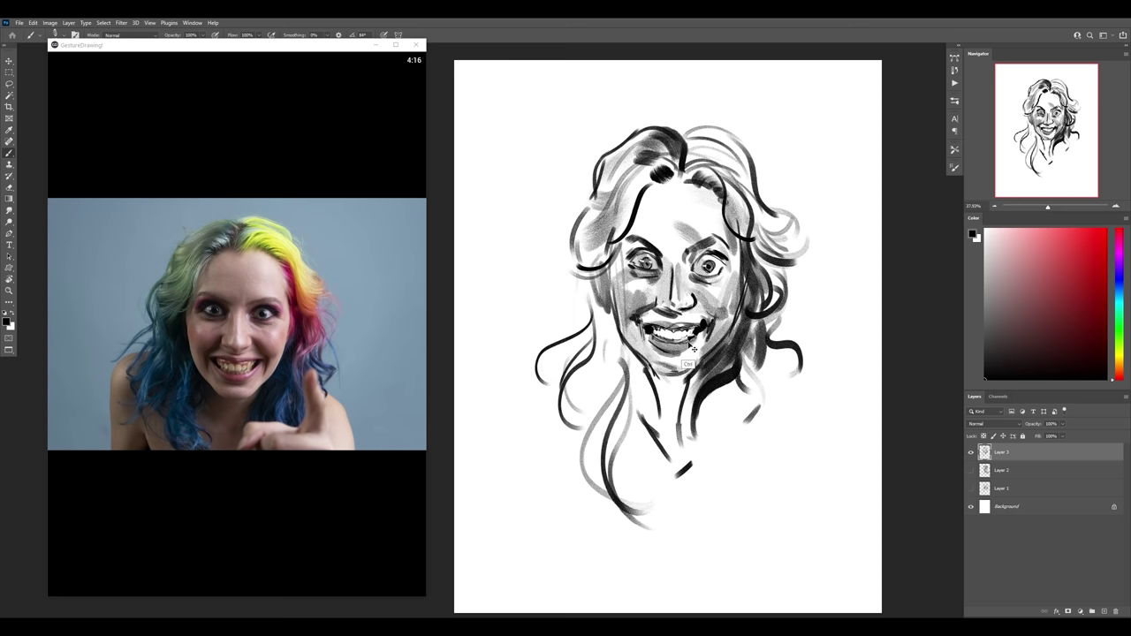
Step: Hide Layer 3 and skip the GestureDrawing! reference ahead to the rainbow-haired woman snarling in three-quarter view
{"action": "key", "text": "z"}
{"action": "left_click", "coordinate": [760, 321], "text": "alt"}
{"action": "left_click_drag", "start_coordinate": [761, 322], "coordinate": [846, 314]}
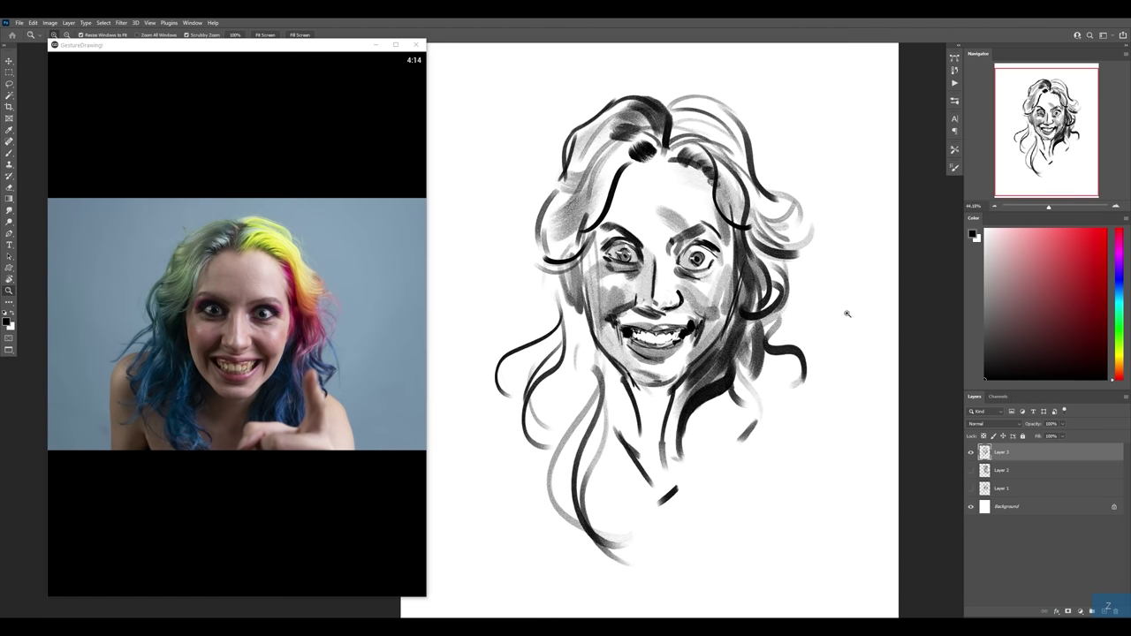
{"action": "left_click_drag", "start_coordinate": [972, 467], "coordinate": [970, 453]}
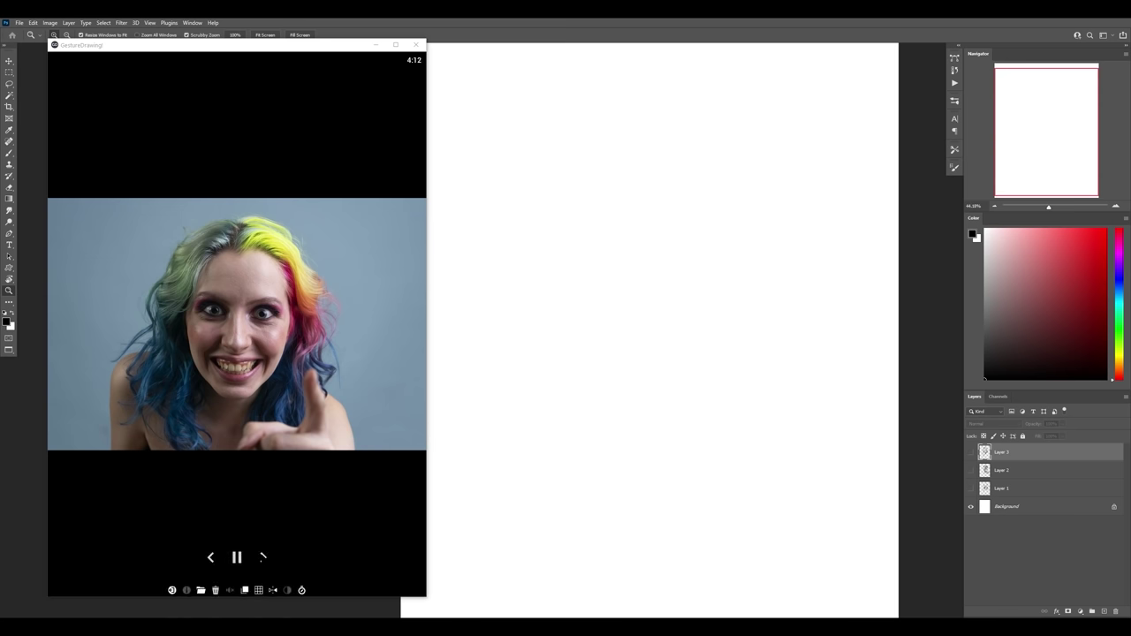
{"action": "left_click", "coordinate": [263, 557]}
{"action": "left_click", "coordinate": [262, 557]}
{"action": "left_click", "coordinate": [262, 556]}
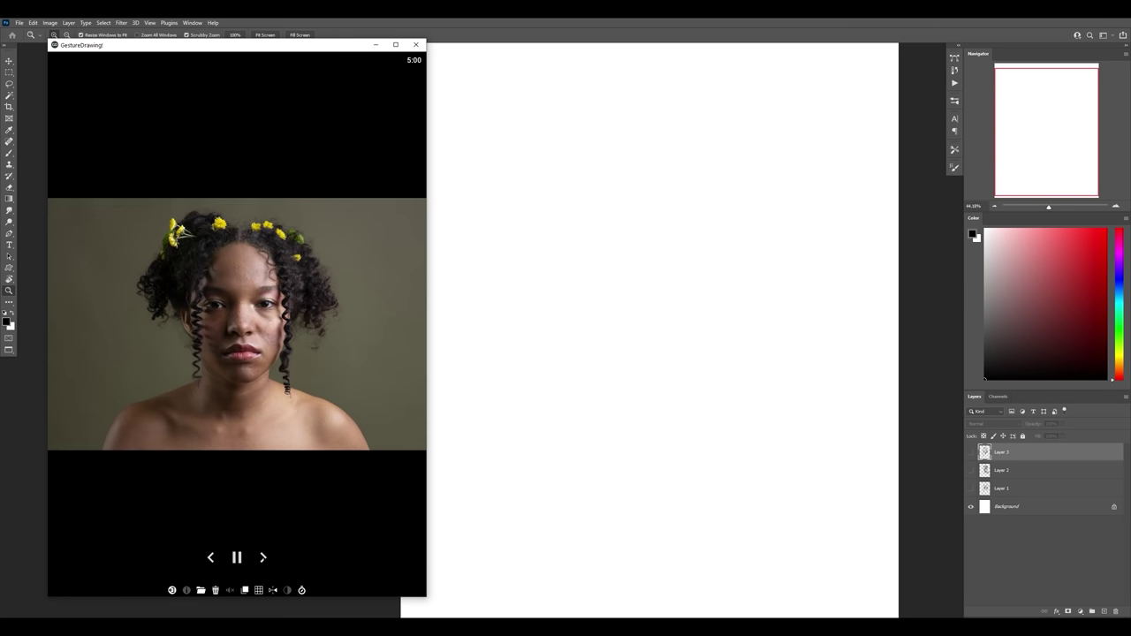
{"action": "left_click", "coordinate": [262, 556]}
{"action": "left_click", "coordinate": [262, 556]}
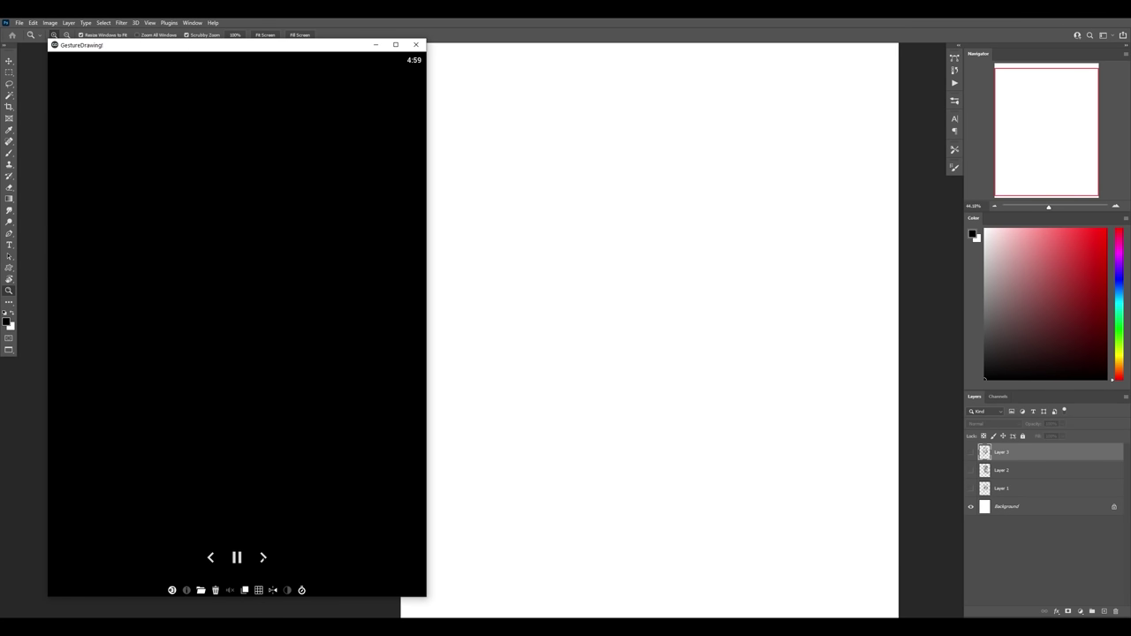
{"action": "left_click", "coordinate": [262, 557]}
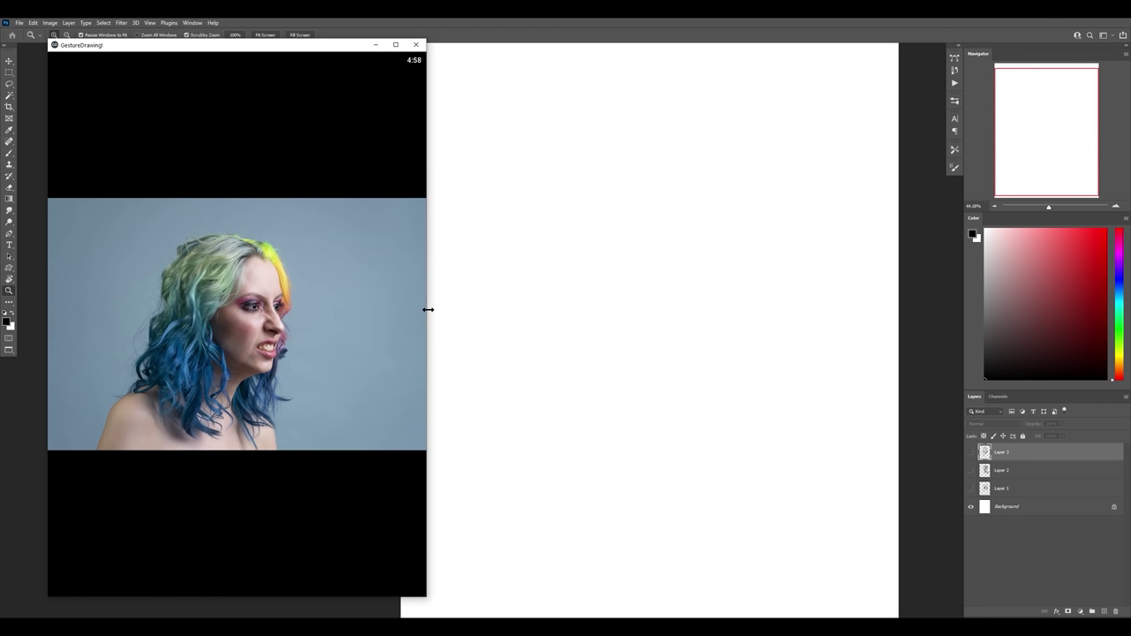
Step: Add a new layer and block in the cheek and jaw plane as a slanted four-sided outline with a darkened lower edge
{"action": "left_click_drag", "start_coordinate": [686, 382], "coordinate": [697, 374]}
{"action": "mouse_move", "coordinate": [775, 320]}
{"action": "left_mouse_down"}
{"action": "mouse_move", "coordinate": [764, 330]}
{"action": "mouse_move", "coordinate": [774, 333]}
{"action": "left_mouse_up"}
{"action": "key", "text": "ctrl+shift+alt+n"}
{"action": "key", "text": "b"}
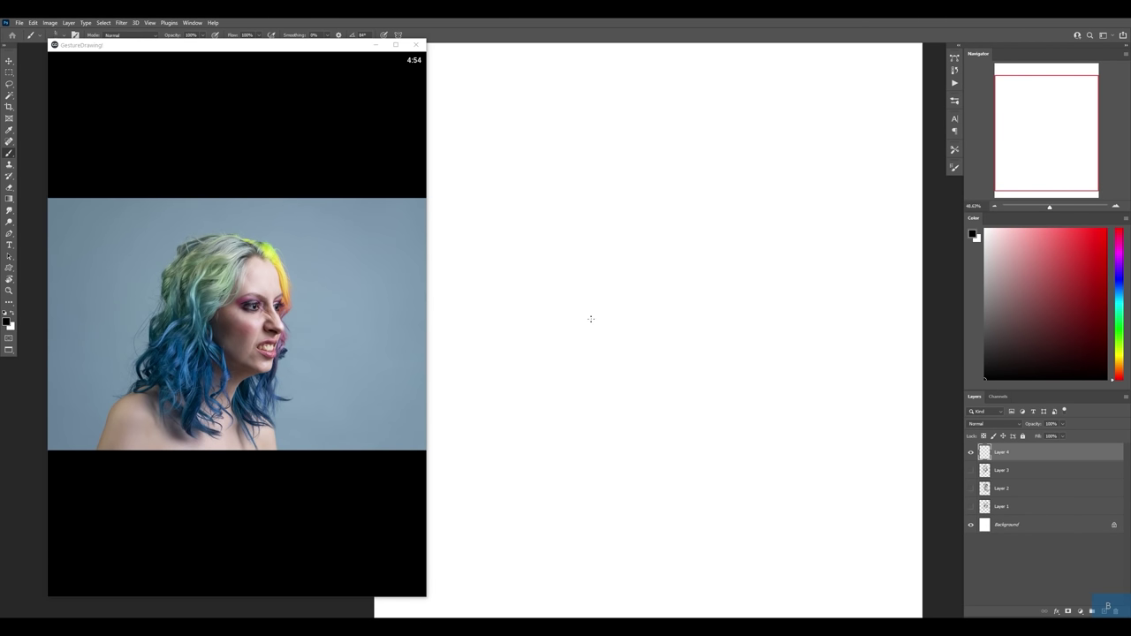
{"action": "left_click_drag", "start_coordinate": [592, 302], "coordinate": [585, 397]}
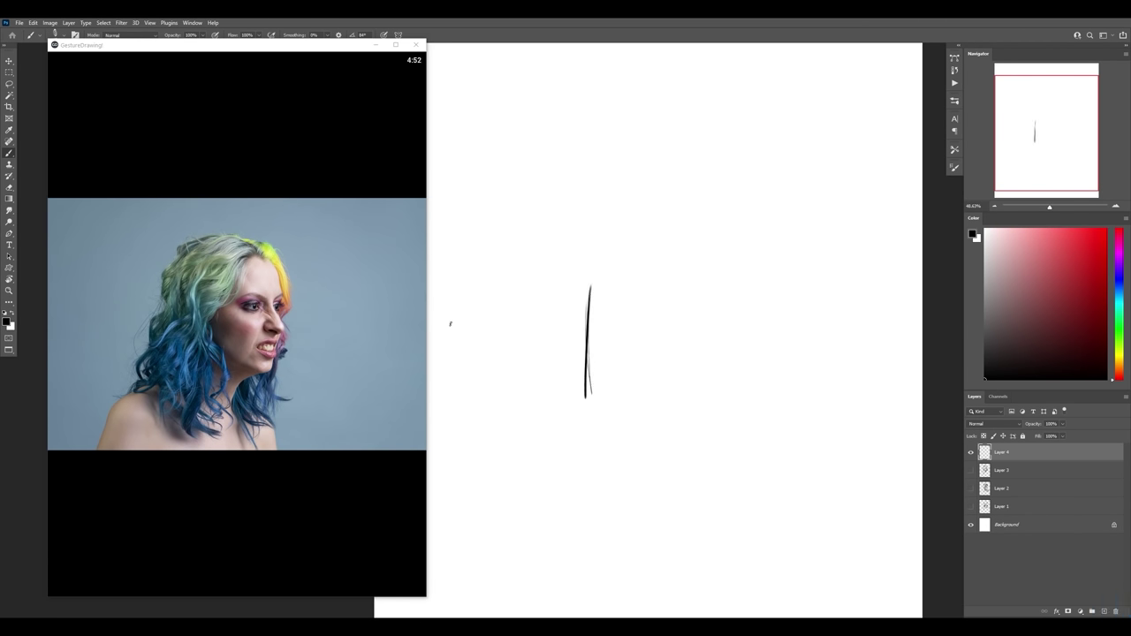
{"action": "mouse_move", "coordinate": [228, 350]}
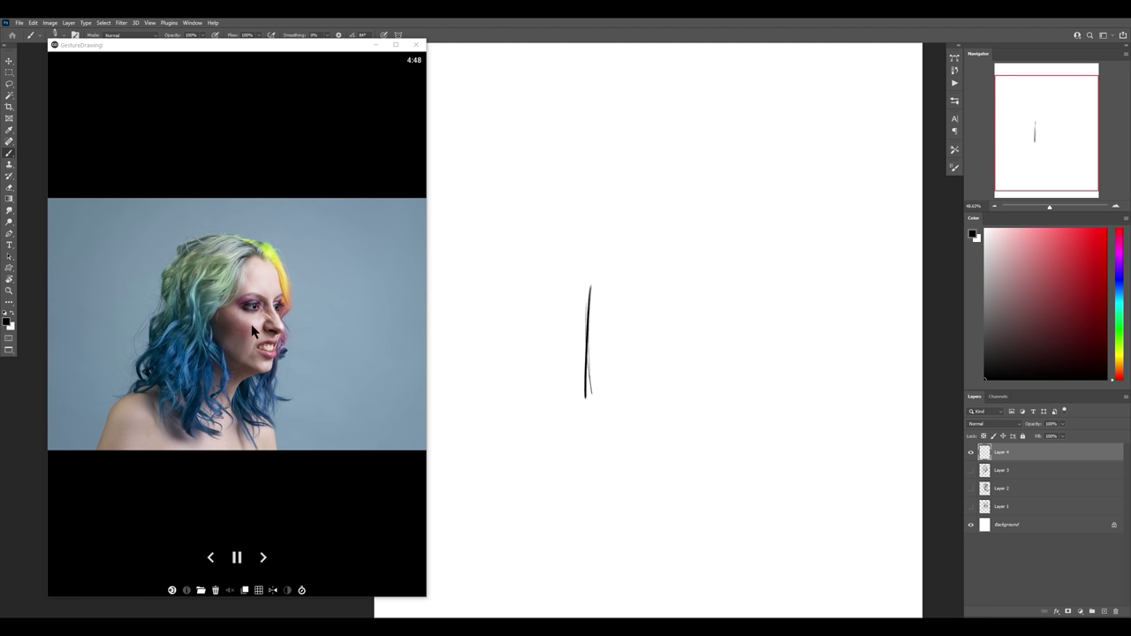
{"action": "mouse_move", "coordinate": [588, 281]}
{"action": "left_mouse_down"}
{"action": "mouse_move", "coordinate": [670, 359]}
{"action": "mouse_move", "coordinate": [634, 446]}
{"action": "left_mouse_up"}
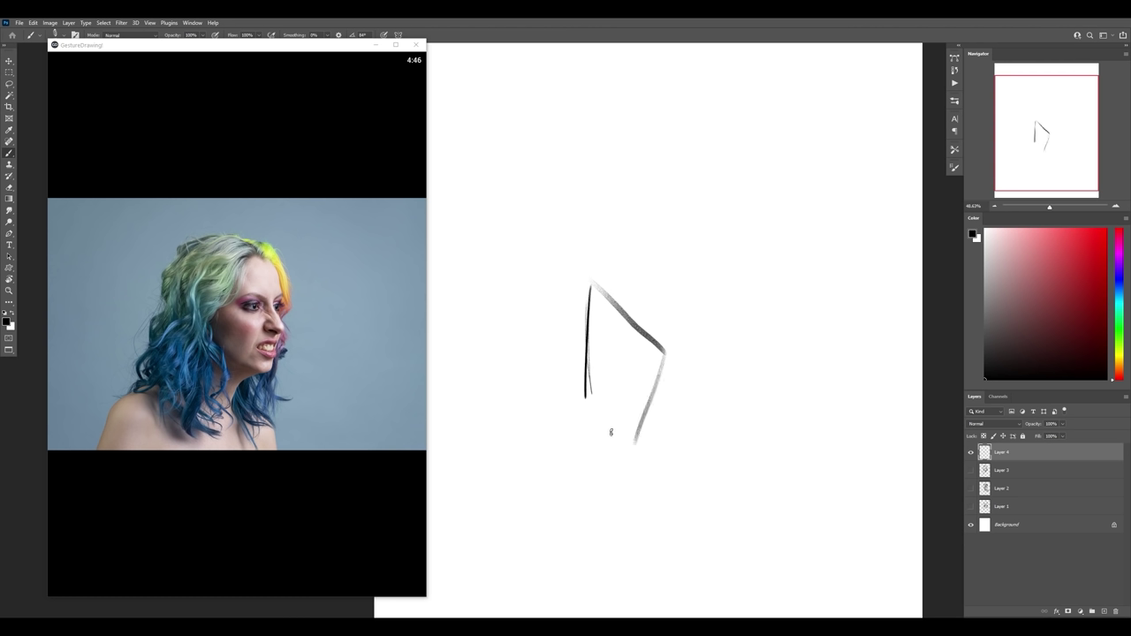
{"action": "left_click_drag", "start_coordinate": [594, 392], "coordinate": [664, 436]}
{"action": "left_click_drag", "start_coordinate": [668, 361], "coordinate": [658, 458]}
{"action": "left_click_drag", "start_coordinate": [585, 382], "coordinate": [658, 458]}
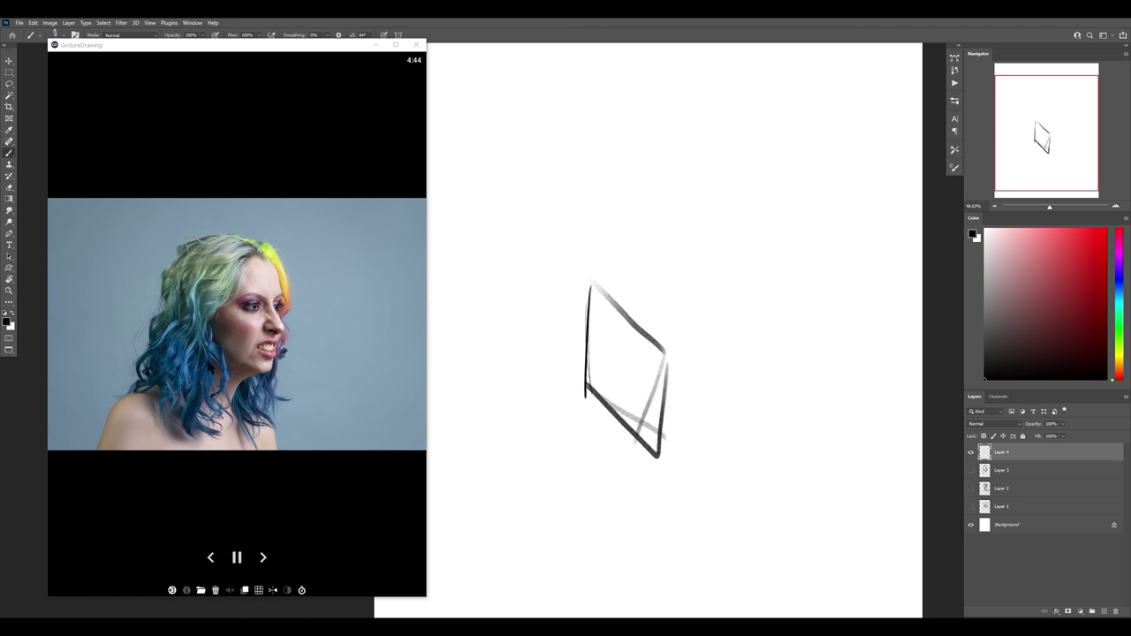
{"action": "mouse_move", "coordinate": [590, 387]}
{"action": "left_mouse_down"}
{"action": "mouse_move", "coordinate": [661, 427]}
{"action": "mouse_move", "coordinate": [651, 435]}
{"action": "left_mouse_up"}
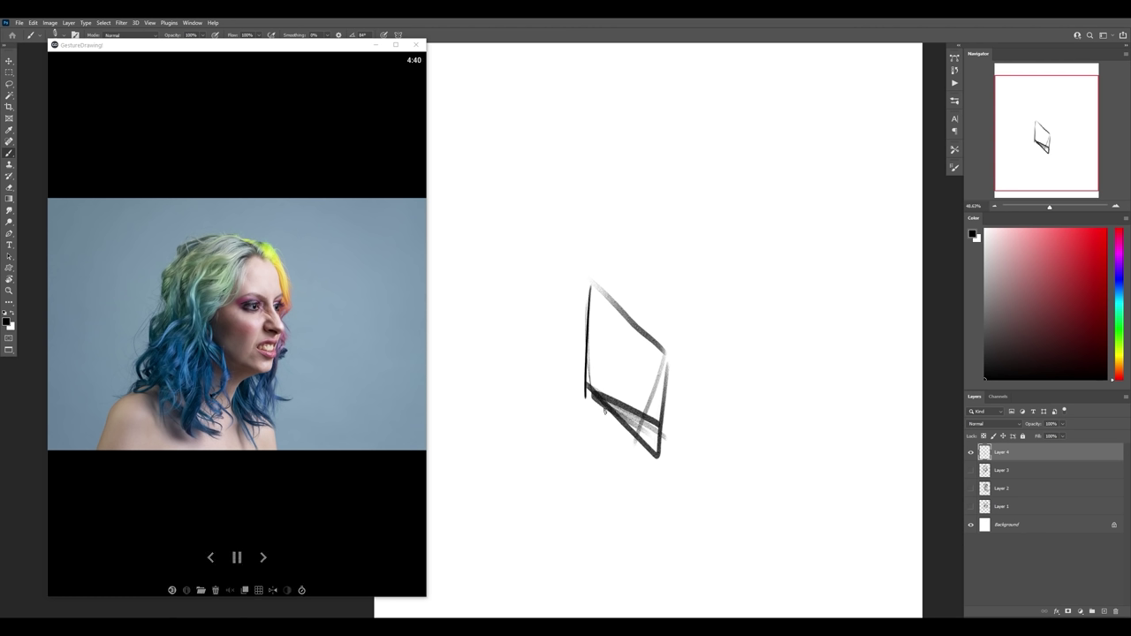
Step: Block in the neck shape beneath the jaw and shade the cheek plane grey with a darker band along its upper edge
{"action": "mouse_move", "coordinate": [592, 393]}
{"action": "left_mouse_down"}
{"action": "mouse_move", "coordinate": [606, 460]}
{"action": "mouse_move", "coordinate": [642, 482]}
{"action": "mouse_move", "coordinate": [692, 464]}
{"action": "mouse_move", "coordinate": [607, 501]}
{"action": "mouse_move", "coordinate": [593, 399]}
{"action": "mouse_move", "coordinate": [687, 458]}
{"action": "left_mouse_up"}
{"action": "key", "text": "ctrl+z"}
{"action": "left_click_drag", "start_coordinate": [620, 424], "coordinate": [689, 456]}
{"action": "mouse_move", "coordinate": [606, 421]}
{"action": "left_mouse_down"}
{"action": "mouse_move", "coordinate": [629, 442]}
{"action": "mouse_move", "coordinate": [618, 477]}
{"action": "left_mouse_up"}
{"action": "mouse_move", "coordinate": [597, 294]}
{"action": "left_mouse_down"}
{"action": "mouse_move", "coordinate": [656, 341]}
{"action": "mouse_move", "coordinate": [654, 412]}
{"action": "left_mouse_up"}
{"action": "left_click_drag", "start_coordinate": [601, 375], "coordinate": [618, 415]}
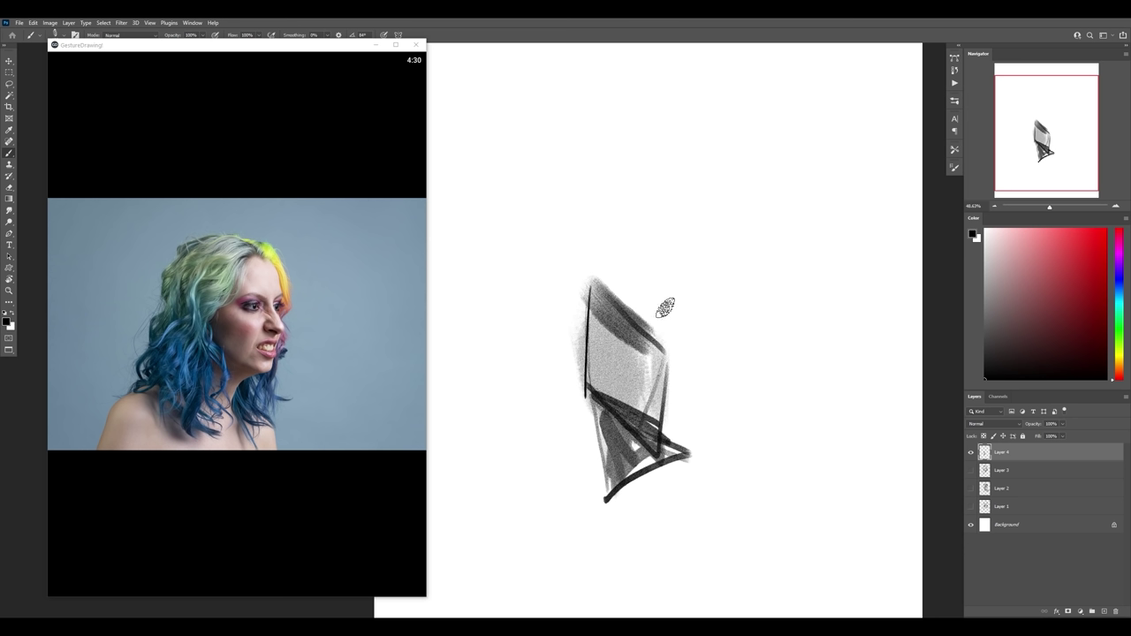
Step: Block in the temple and near eye socket as angular shaded planes above the cheek
{"action": "mouse_move", "coordinate": [228, 305]}
{"action": "mouse_move", "coordinate": [603, 262]}
{"action": "left_mouse_down"}
{"action": "mouse_move", "coordinate": [617, 219]}
{"action": "mouse_move", "coordinate": [642, 239]}
{"action": "mouse_move", "coordinate": [631, 218]}
{"action": "mouse_move", "coordinate": [655, 254]}
{"action": "mouse_move", "coordinate": [622, 219]}
{"action": "mouse_move", "coordinate": [627, 257]}
{"action": "left_mouse_up"}
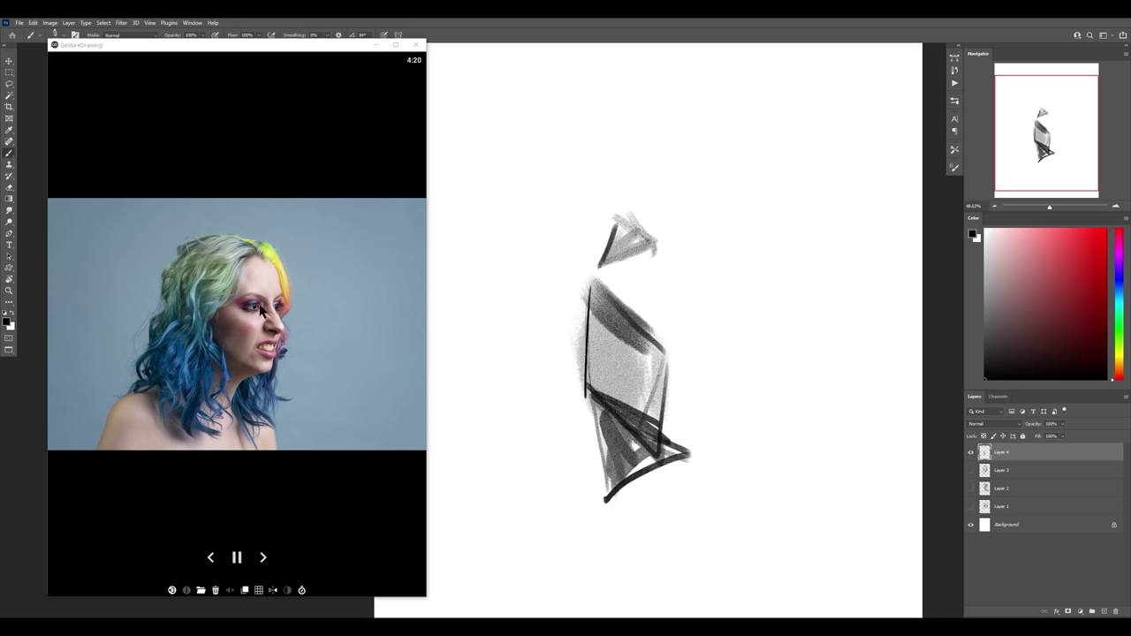
{"action": "mouse_move", "coordinate": [616, 265]}
{"action": "left_mouse_down"}
{"action": "mouse_move", "coordinate": [672, 254]}
{"action": "mouse_move", "coordinate": [685, 290]}
{"action": "mouse_move", "coordinate": [629, 270]}
{"action": "mouse_move", "coordinate": [665, 276]}
{"action": "mouse_move", "coordinate": [678, 258]}
{"action": "mouse_move", "coordinate": [680, 290]}
{"action": "mouse_move", "coordinate": [703, 298]}
{"action": "left_mouse_up"}
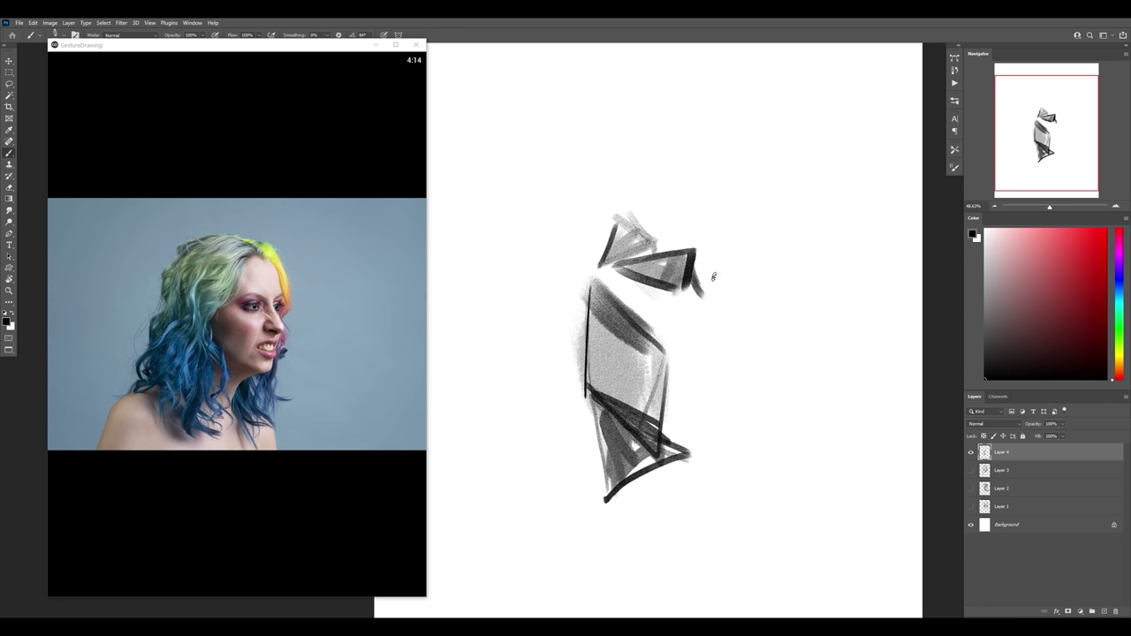
Step: Draw the far eye and the near eyelid and dark brow, and outline the forehead up to the crown
{"action": "mouse_move", "coordinate": [315, 315]}
{"action": "mouse_move", "coordinate": [721, 261]}
{"action": "left_mouse_down"}
{"action": "mouse_move", "coordinate": [725, 275]}
{"action": "mouse_move", "coordinate": [743, 249]}
{"action": "mouse_move", "coordinate": [724, 264]}
{"action": "mouse_move", "coordinate": [728, 283]}
{"action": "mouse_move", "coordinate": [729, 261]}
{"action": "mouse_move", "coordinate": [731, 288]}
{"action": "left_mouse_up"}
{"action": "mouse_move", "coordinate": [632, 275]}
{"action": "left_mouse_down"}
{"action": "mouse_move", "coordinate": [680, 272]}
{"action": "mouse_move", "coordinate": [694, 251]}
{"action": "mouse_move", "coordinate": [662, 247]}
{"action": "mouse_move", "coordinate": [741, 239]}
{"action": "mouse_move", "coordinate": [739, 251]}
{"action": "mouse_move", "coordinate": [733, 176]}
{"action": "left_mouse_up"}
{"action": "left_click_drag", "start_coordinate": [747, 235], "coordinate": [734, 181]}
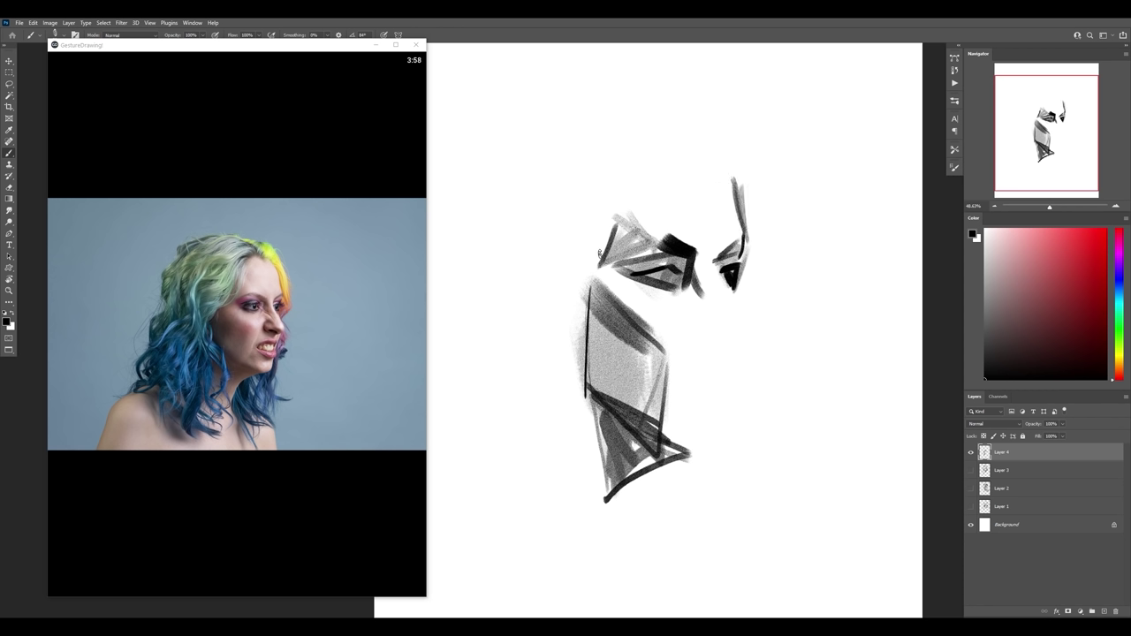
{"action": "mouse_move", "coordinate": [614, 240]}
{"action": "left_mouse_down"}
{"action": "mouse_move", "coordinate": [645, 168]}
{"action": "mouse_move", "coordinate": [685, 134]}
{"action": "mouse_move", "coordinate": [732, 188]}
{"action": "left_mouse_up"}
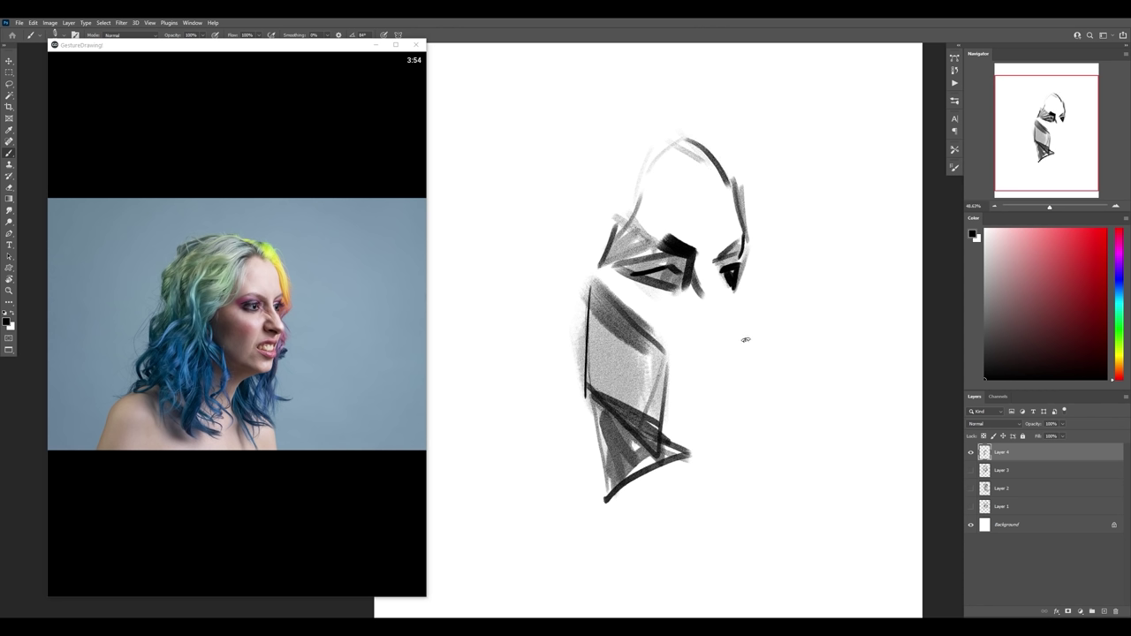
Step: Extend the cheek shading toward the nose and draw the nose wing, nostril, side crease and shaded bridge
{"action": "mouse_move", "coordinate": [323, 361]}
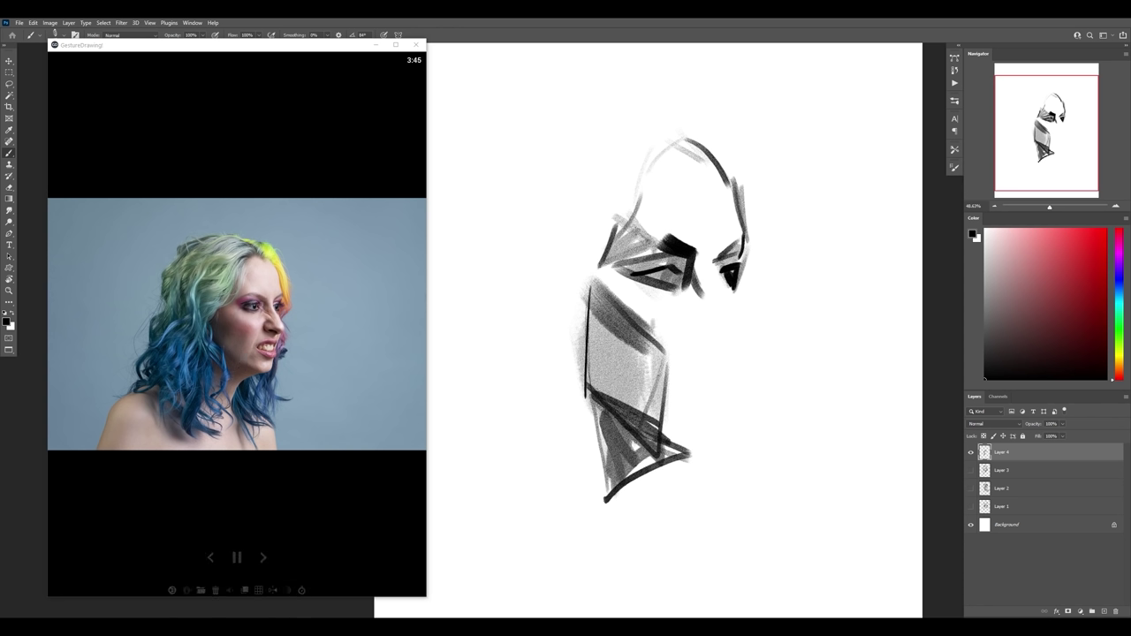
{"action": "left_click_drag", "start_coordinate": [612, 294], "coordinate": [675, 343]}
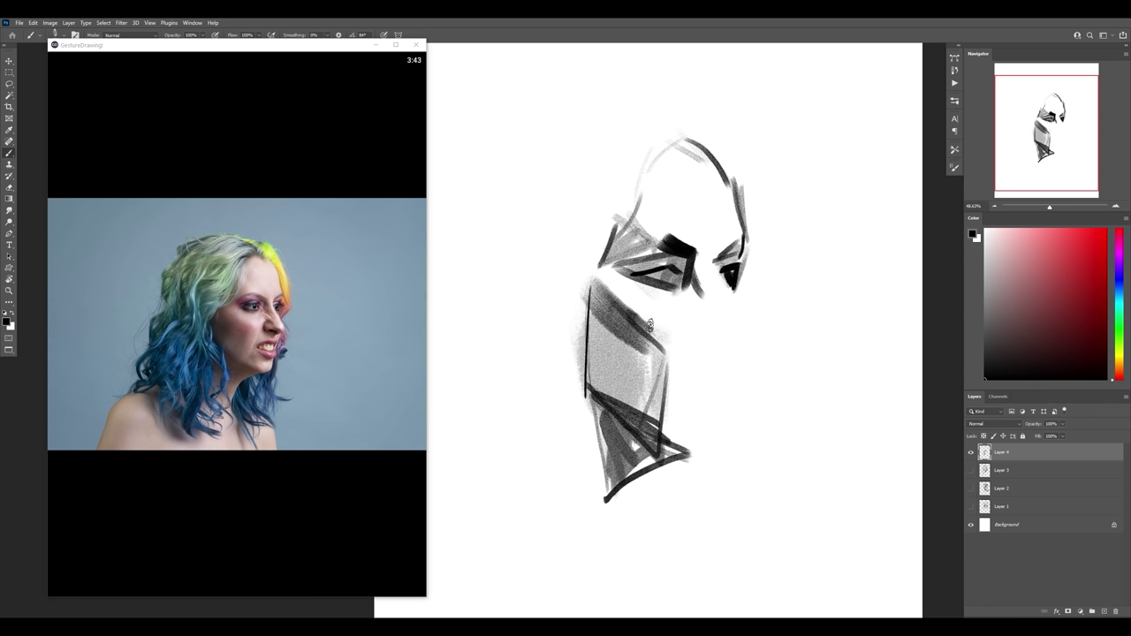
{"action": "left_click_drag", "start_coordinate": [629, 315], "coordinate": [673, 336]}
{"action": "mouse_move", "coordinate": [664, 336]}
{"action": "left_mouse_down"}
{"action": "mouse_move", "coordinate": [696, 326]}
{"action": "mouse_move", "coordinate": [690, 350]}
{"action": "mouse_move", "coordinate": [731, 335]}
{"action": "mouse_move", "coordinate": [703, 330]}
{"action": "mouse_move", "coordinate": [735, 330]}
{"action": "mouse_move", "coordinate": [707, 325]}
{"action": "left_mouse_up"}
{"action": "key", "text": "ctrl+z"}
{"action": "mouse_move", "coordinate": [715, 319]}
{"action": "left_mouse_down"}
{"action": "mouse_move", "coordinate": [732, 327]}
{"action": "mouse_move", "coordinate": [683, 353]}
{"action": "left_mouse_up"}
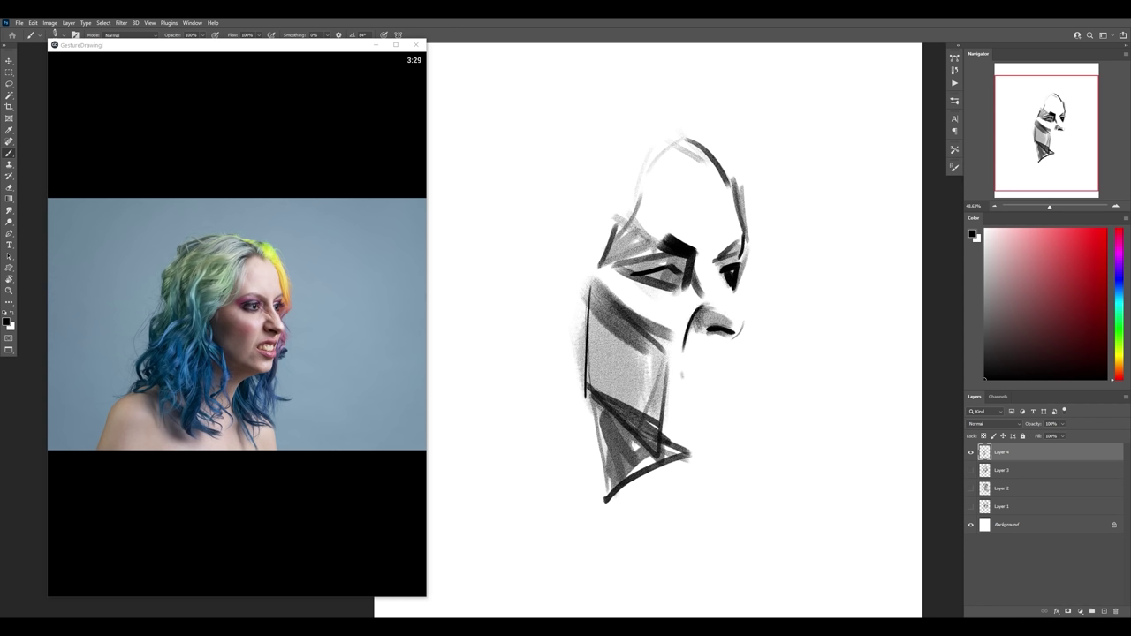
{"action": "mouse_move", "coordinate": [705, 283]}
{"action": "left_mouse_down"}
{"action": "mouse_move", "coordinate": [719, 302]}
{"action": "mouse_move", "coordinate": [695, 288]}
{"action": "mouse_move", "coordinate": [718, 291]}
{"action": "mouse_move", "coordinate": [673, 285]}
{"action": "left_mouse_up"}
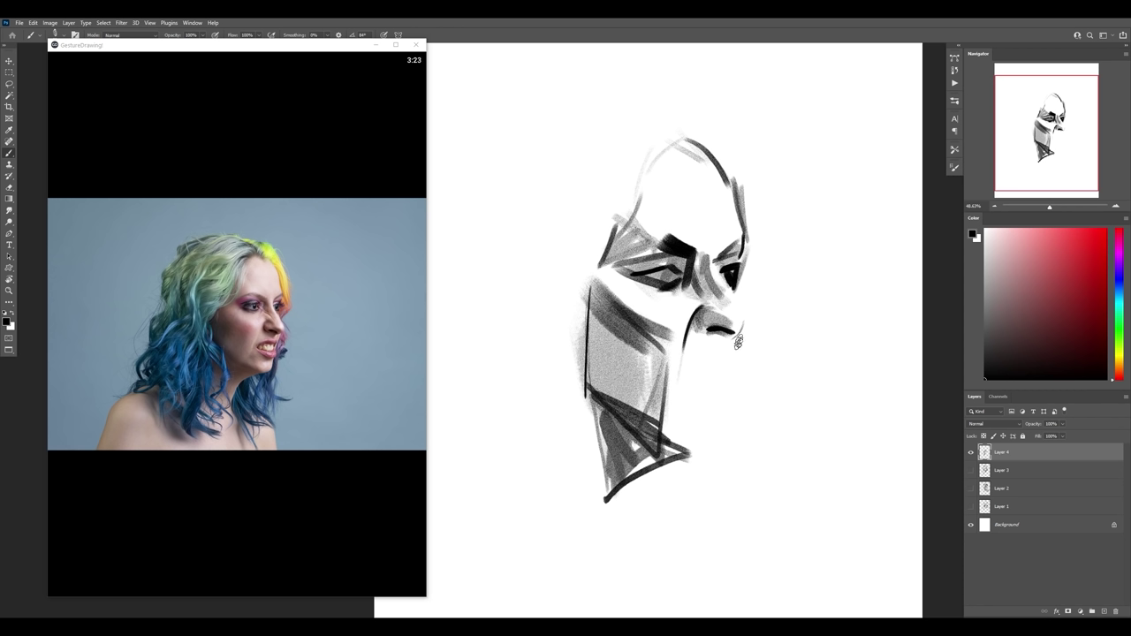
Step: Outline the front of the lower face from the nose down around the chin to the jaw
{"action": "left_click_drag", "start_coordinate": [748, 324], "coordinate": [734, 409]}
{"action": "mouse_move", "coordinate": [663, 428]}
{"action": "left_mouse_down"}
{"action": "mouse_move", "coordinate": [726, 438]}
{"action": "mouse_move", "coordinate": [734, 407]}
{"action": "mouse_move", "coordinate": [708, 447]}
{"action": "left_mouse_up"}
{"action": "left_click_drag", "start_coordinate": [742, 348], "coordinate": [736, 403]}
Step: Enlarge the eraser and lighten the crease running down from the nose wing
{"action": "key", "text": "e"}
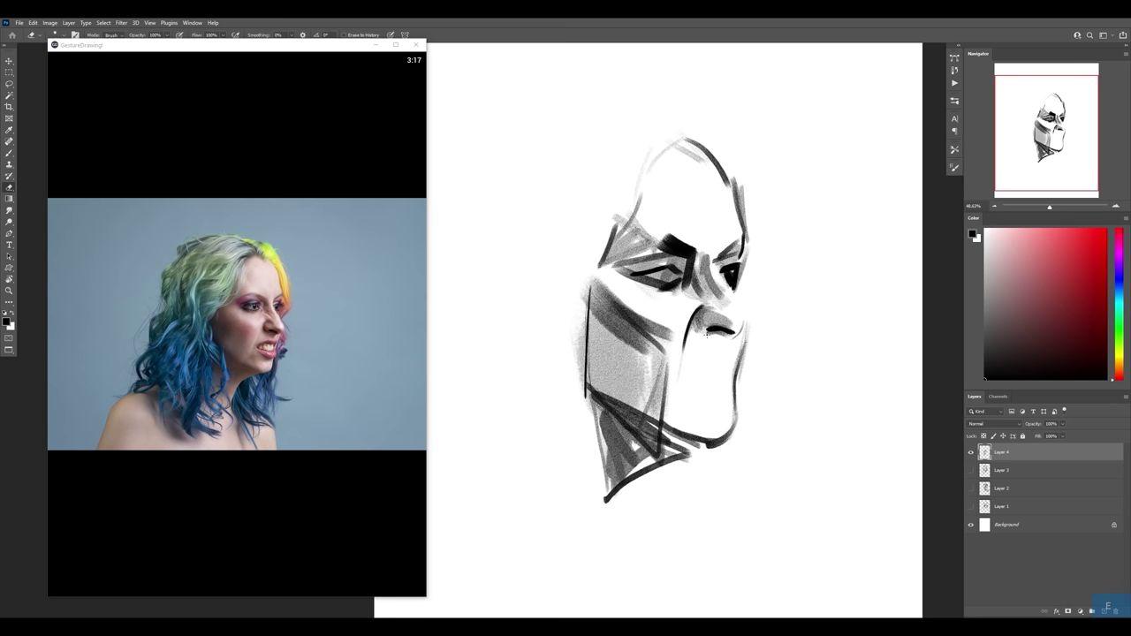
{"action": "right_click", "coordinate": [691, 341]}
{"action": "double_click", "coordinate": [754, 298]}
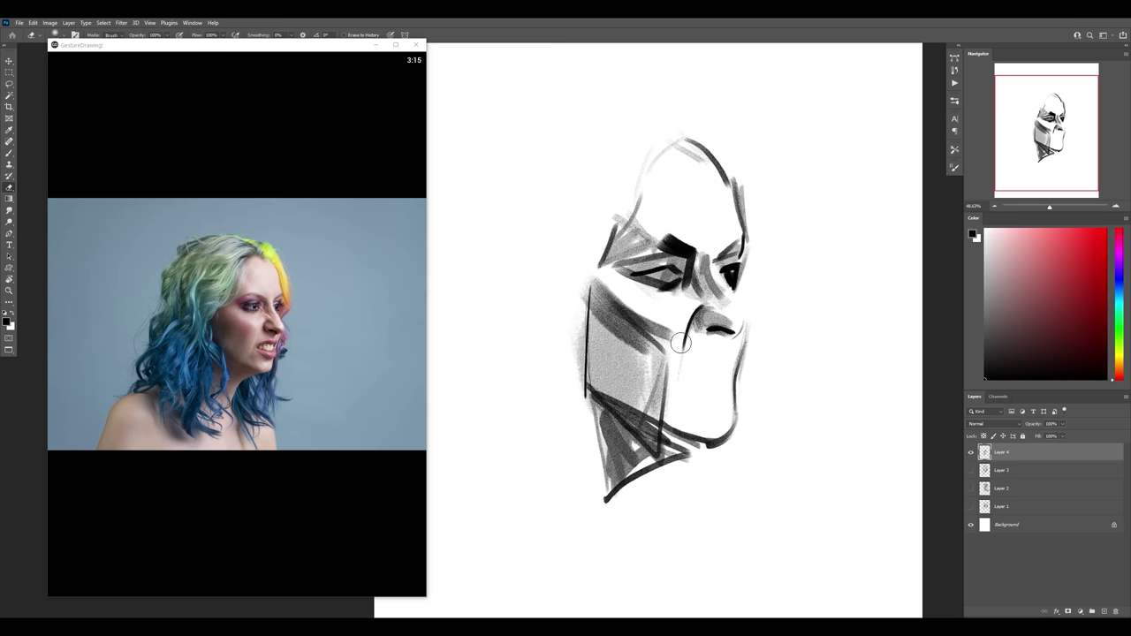
{"action": "mouse_move", "coordinate": [682, 350]}
{"action": "left_mouse_down"}
{"action": "mouse_move", "coordinate": [681, 338]}
{"action": "mouse_move", "coordinate": [683, 361]}
{"action": "left_mouse_up"}
{"action": "key", "text": "b"}
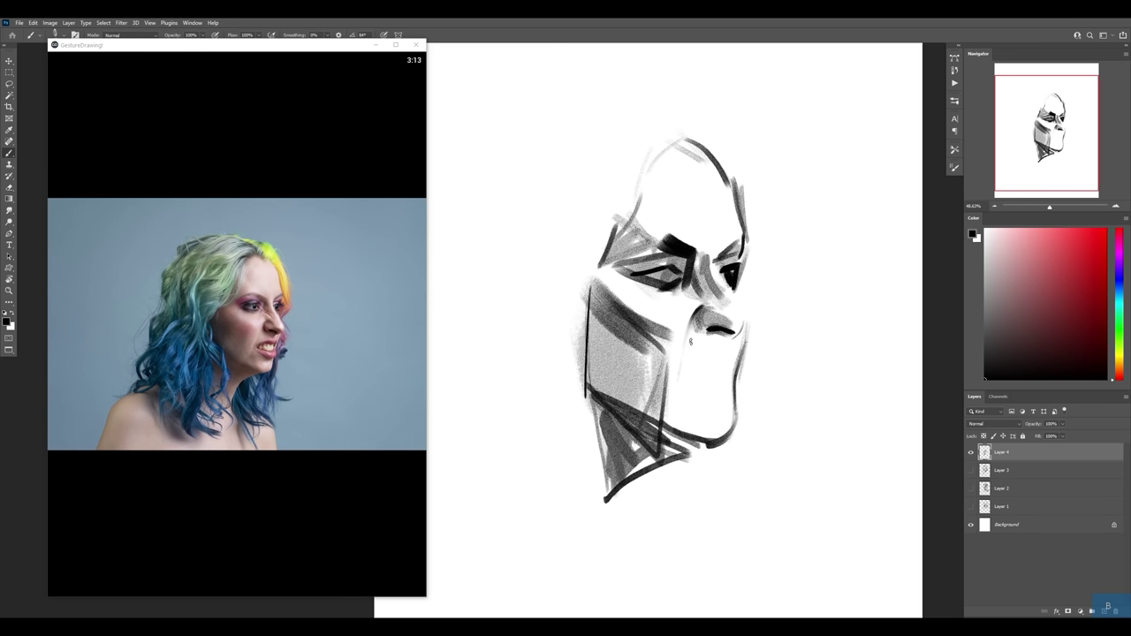
Step: Refine the chin contour and clean up the far brow with the Eraser
{"action": "mouse_move", "coordinate": [297, 341]}
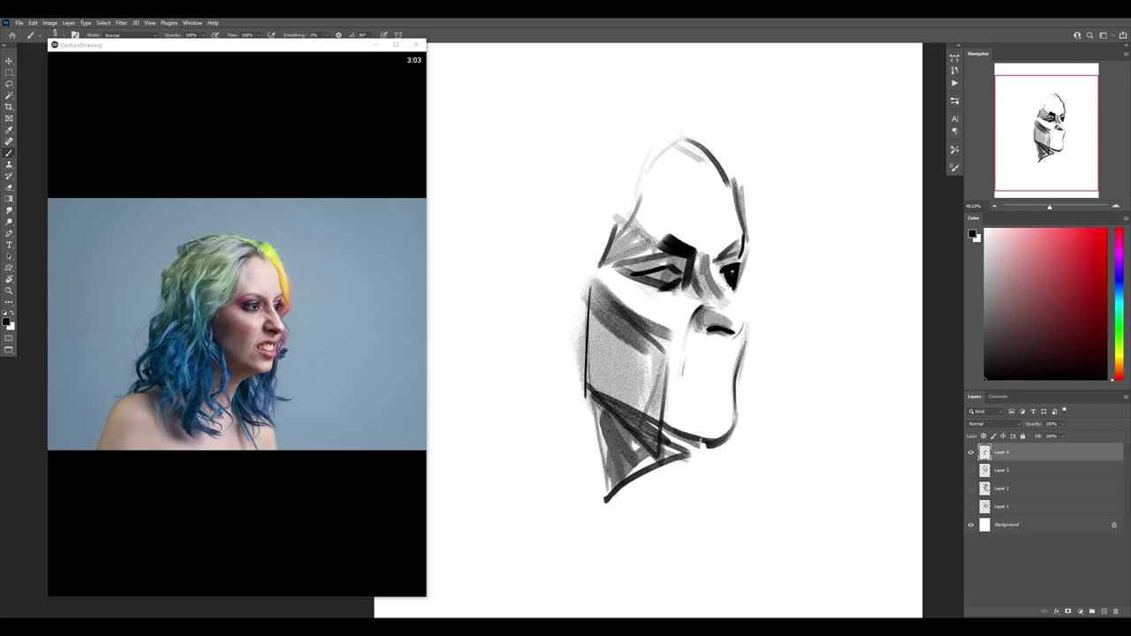
{"action": "left_click_drag", "start_coordinate": [733, 400], "coordinate": [712, 439]}
{"action": "key", "text": "e"}
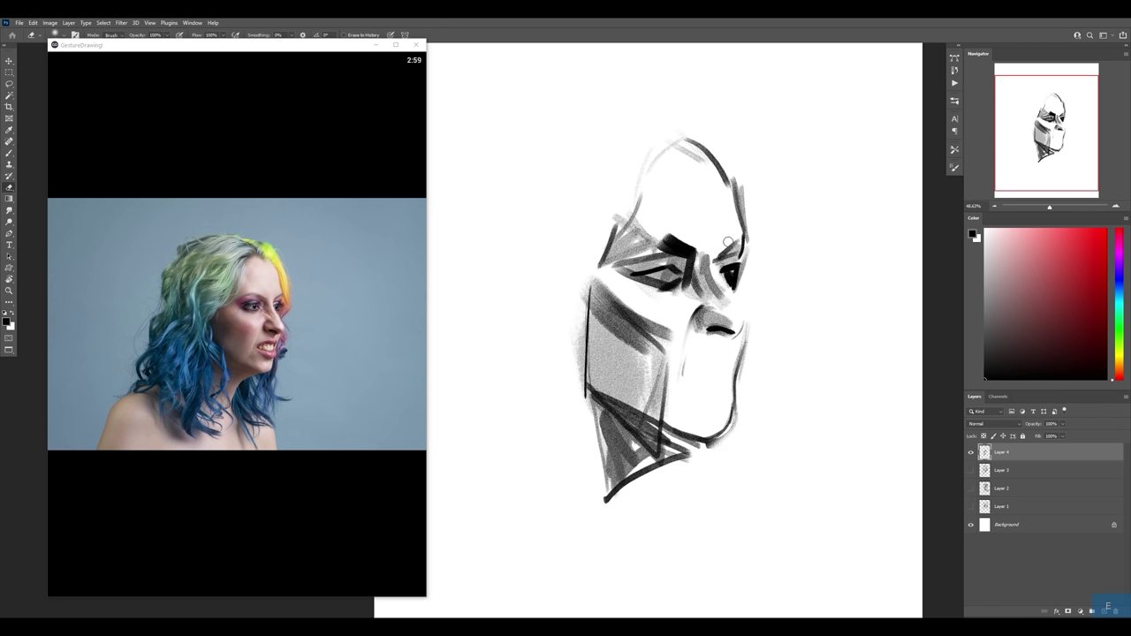
Step: Draw the nose profile from the far eye to a pointed tip and shade beneath the nostril
{"action": "key", "text": "b"}
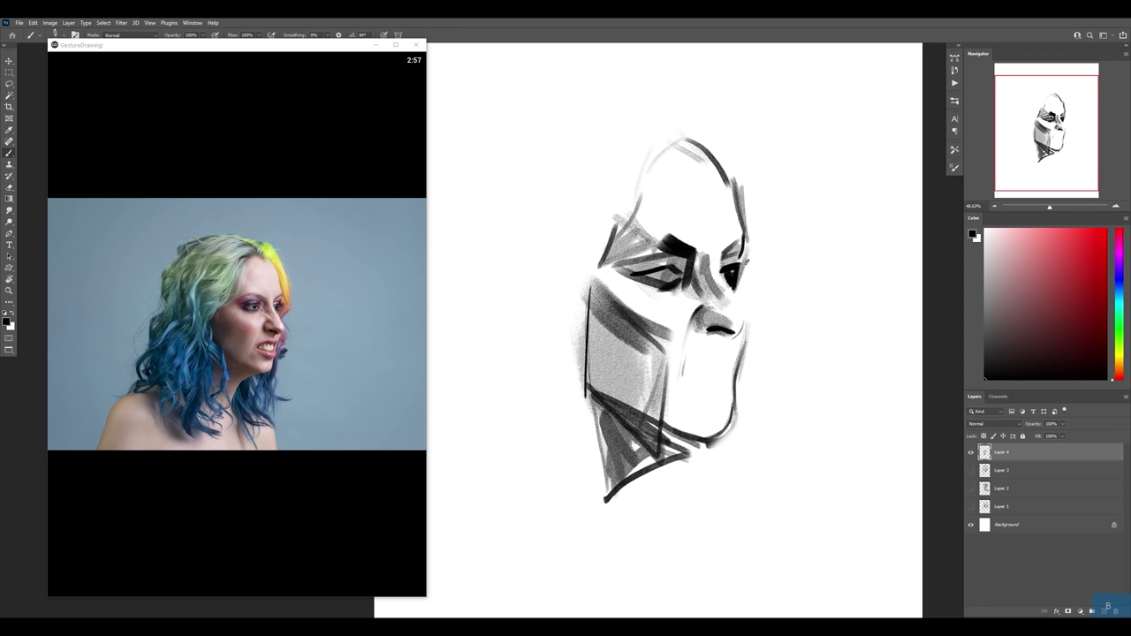
{"action": "left_click_drag", "start_coordinate": [732, 291], "coordinate": [746, 320]}
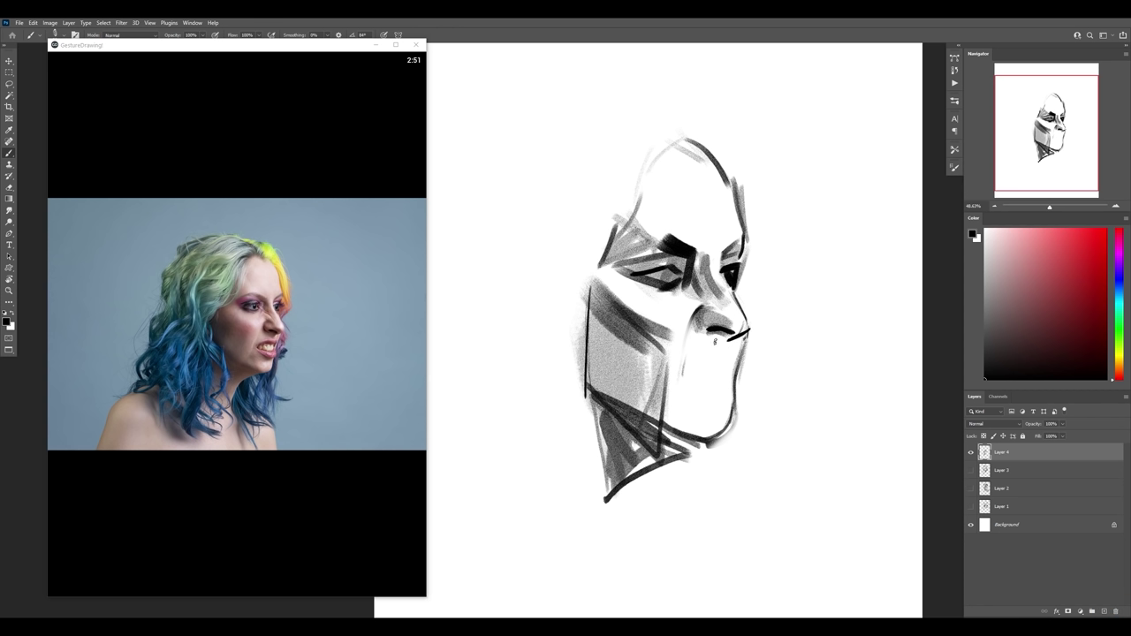
{"action": "mouse_move", "coordinate": [715, 341]}
{"action": "left_mouse_down"}
{"action": "mouse_move", "coordinate": [707, 337]}
{"action": "mouse_move", "coordinate": [721, 342]}
{"action": "left_mouse_up"}
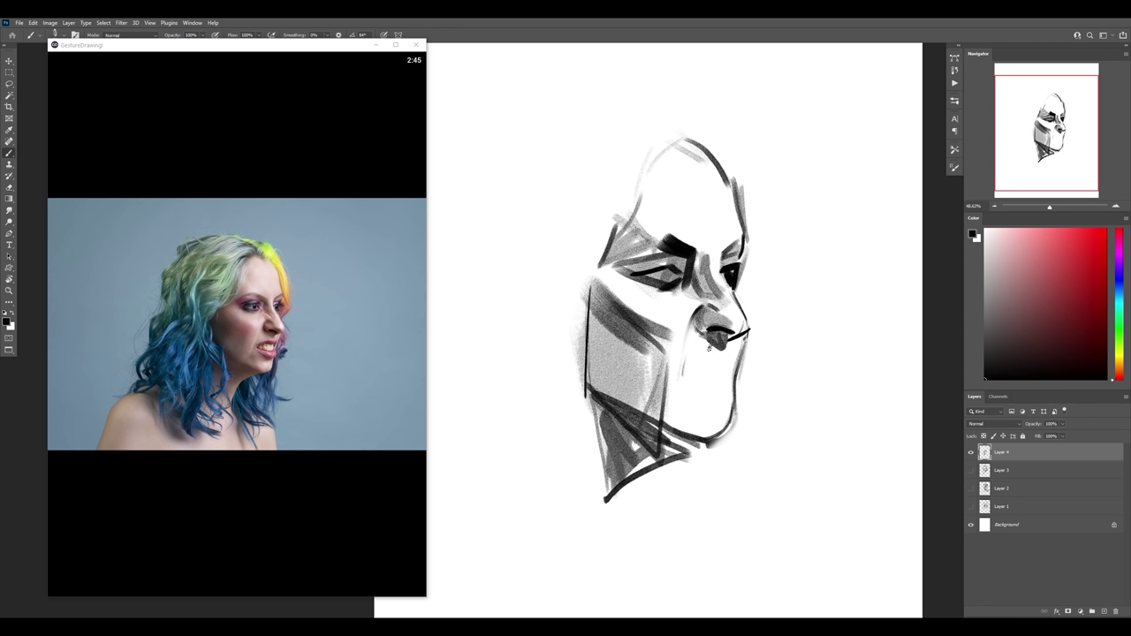
Step: Darken the near eye's iris and lids and lift small highlights out of it with the Eraser
{"action": "mouse_move", "coordinate": [670, 269]}
{"action": "left_mouse_down"}
{"action": "mouse_move", "coordinate": [683, 273]}
{"action": "mouse_move", "coordinate": [658, 268]}
{"action": "mouse_move", "coordinate": [675, 276]}
{"action": "left_mouse_up"}
{"action": "key", "text": "e"}
{"action": "mouse_move", "coordinate": [682, 268]}
{"action": "left_mouse_down"}
{"action": "mouse_move", "coordinate": [643, 270]}
{"action": "mouse_move", "coordinate": [672, 268]}
{"action": "left_mouse_up"}
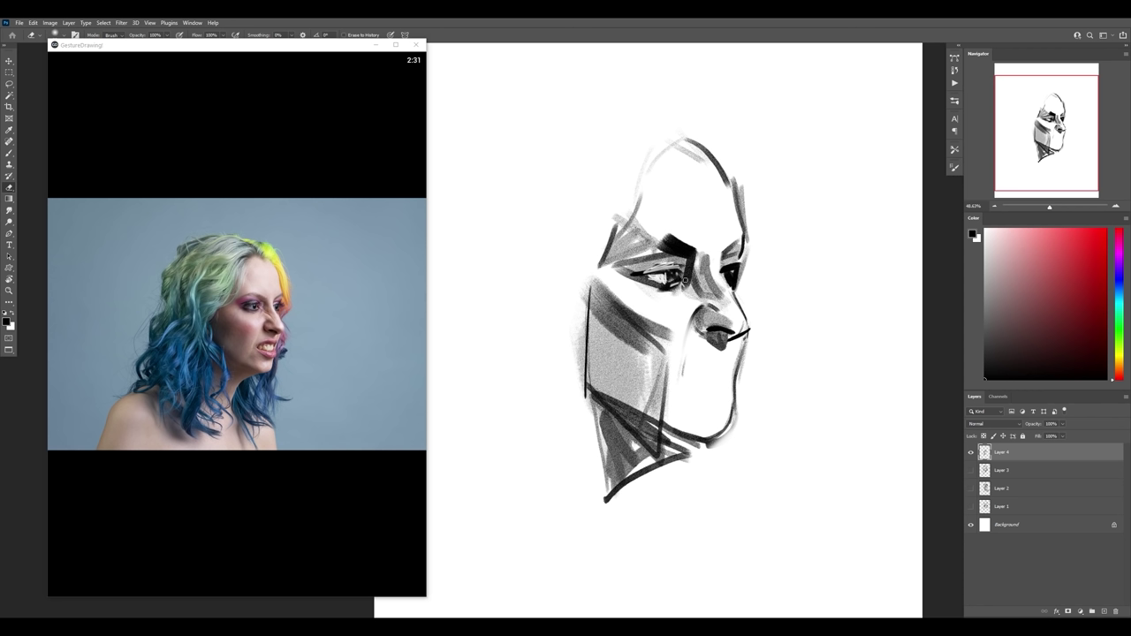
{"action": "key", "text": "b"}
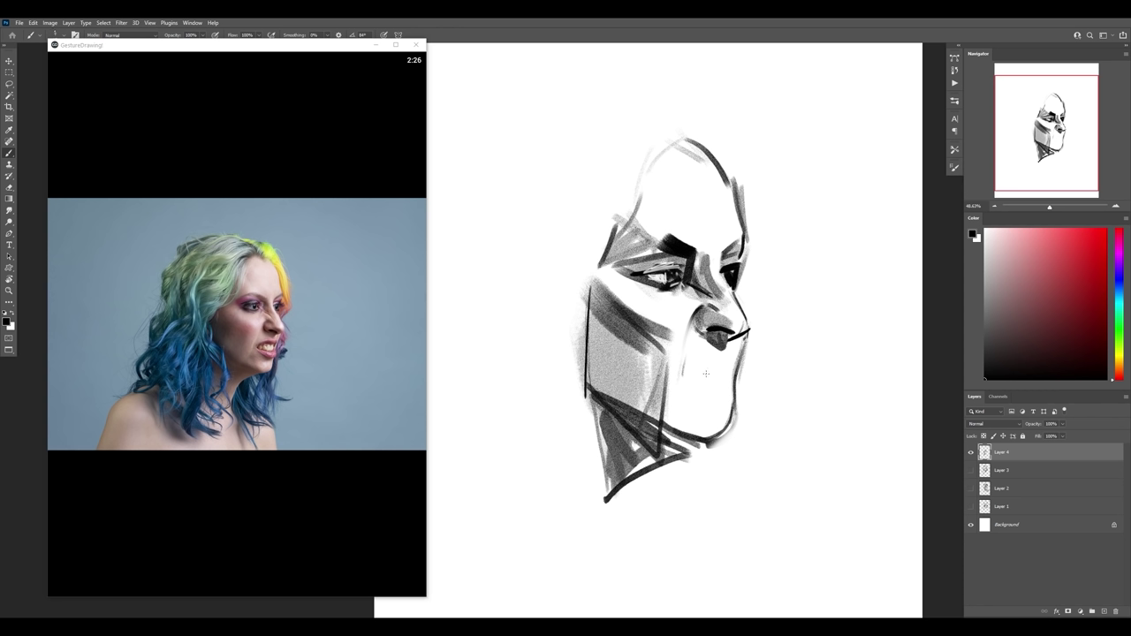
Step: Draw the open snarling mouth with bared teeth and shade the planes around the mouth and chin
{"action": "left_click_drag", "start_coordinate": [688, 373], "coordinate": [721, 357]}
{"action": "key", "text": "ctrl+z"}
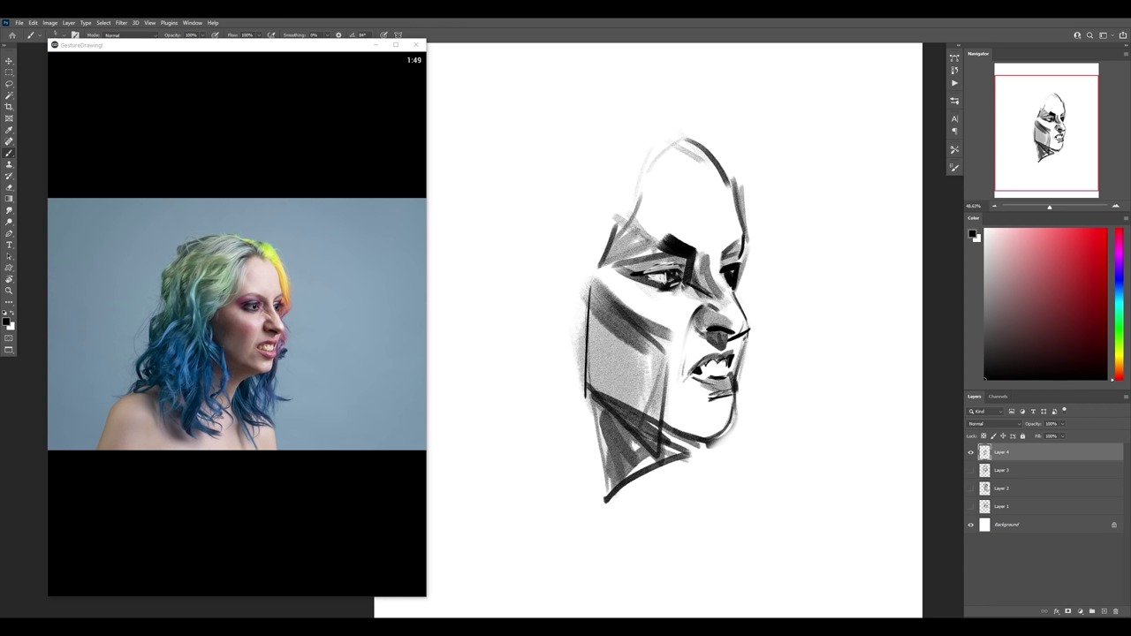
{"action": "mouse_move", "coordinate": [730, 320]}
{"action": "left_mouse_down"}
{"action": "mouse_move", "coordinate": [740, 382]}
{"action": "mouse_move", "coordinate": [665, 437]}
{"action": "left_mouse_up"}
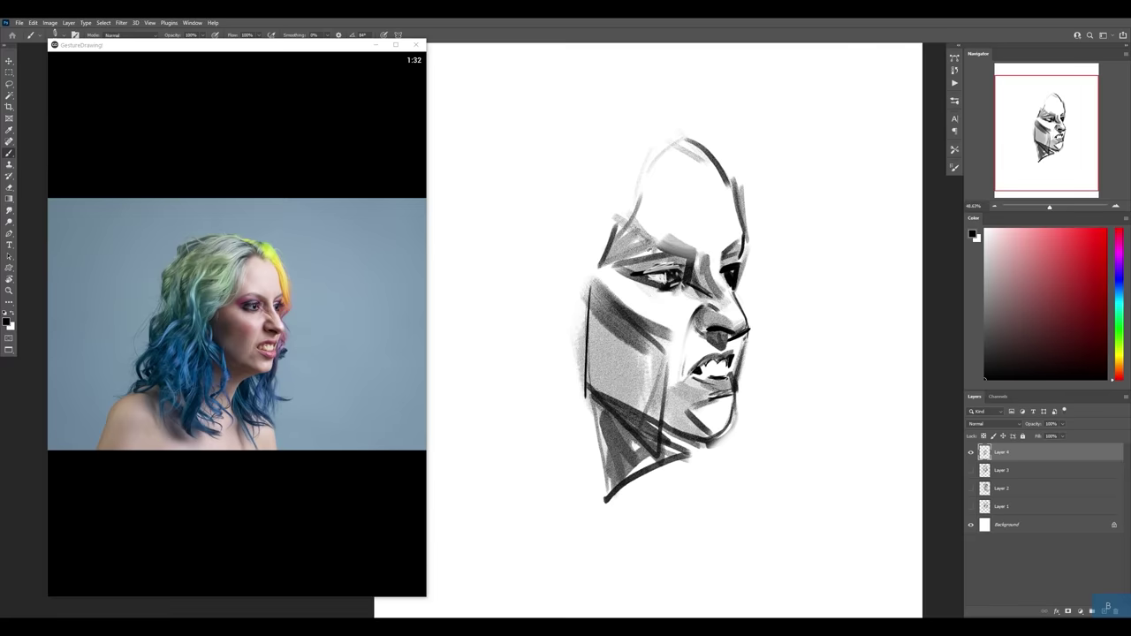
Step: Refine the lips and chin edge with the Eraser and Brush, and deepen the cheek and temple shading
{"action": "key", "text": "e"}
{"action": "scroll", "coordinate": [761, 328], "scroll_direction": "up", "scroll_amount": 3}
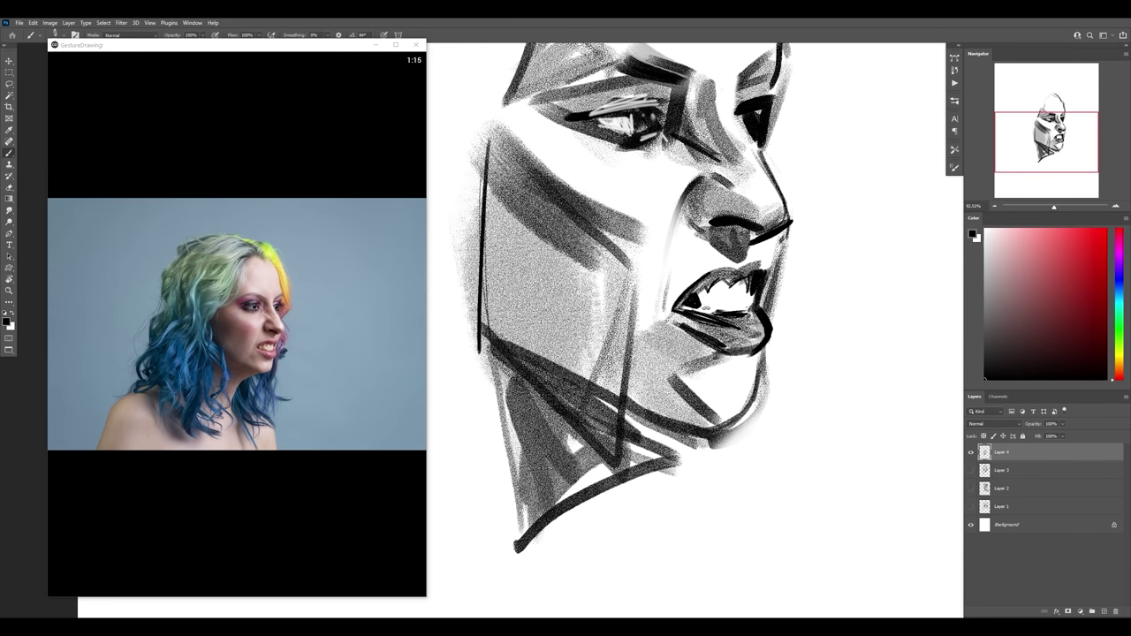
{"action": "scroll", "coordinate": [714, 336], "scroll_direction": "down", "scroll_amount": 3}
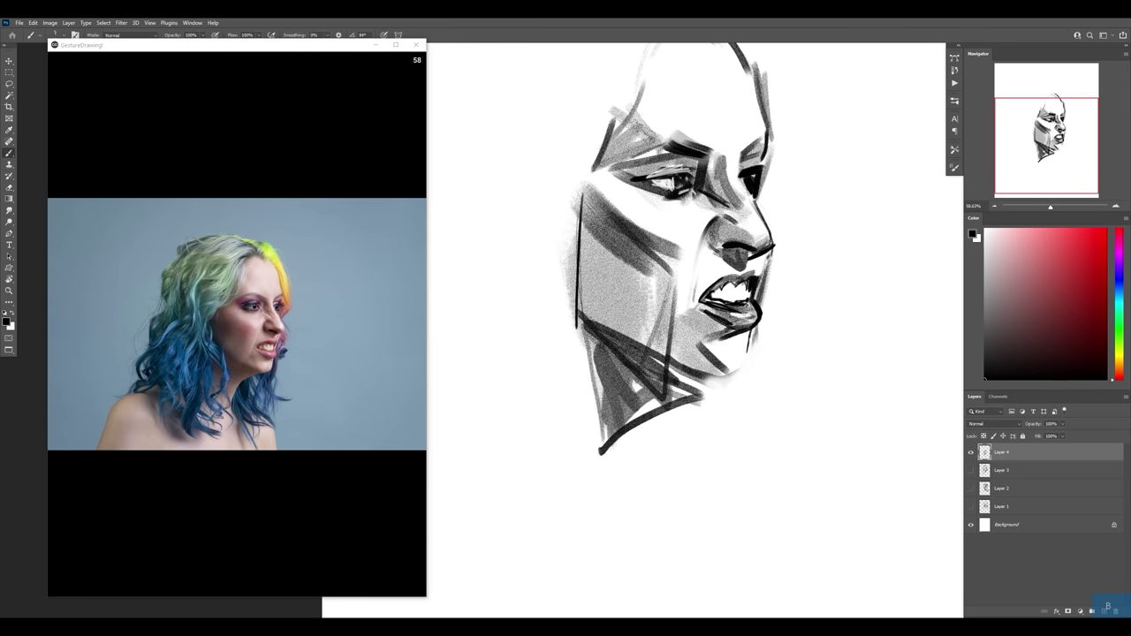
{"action": "scroll", "coordinate": [714, 335], "scroll_direction": "down", "scroll_amount": 1}
{"action": "left_click_drag", "start_coordinate": [628, 292], "coordinate": [689, 325]}
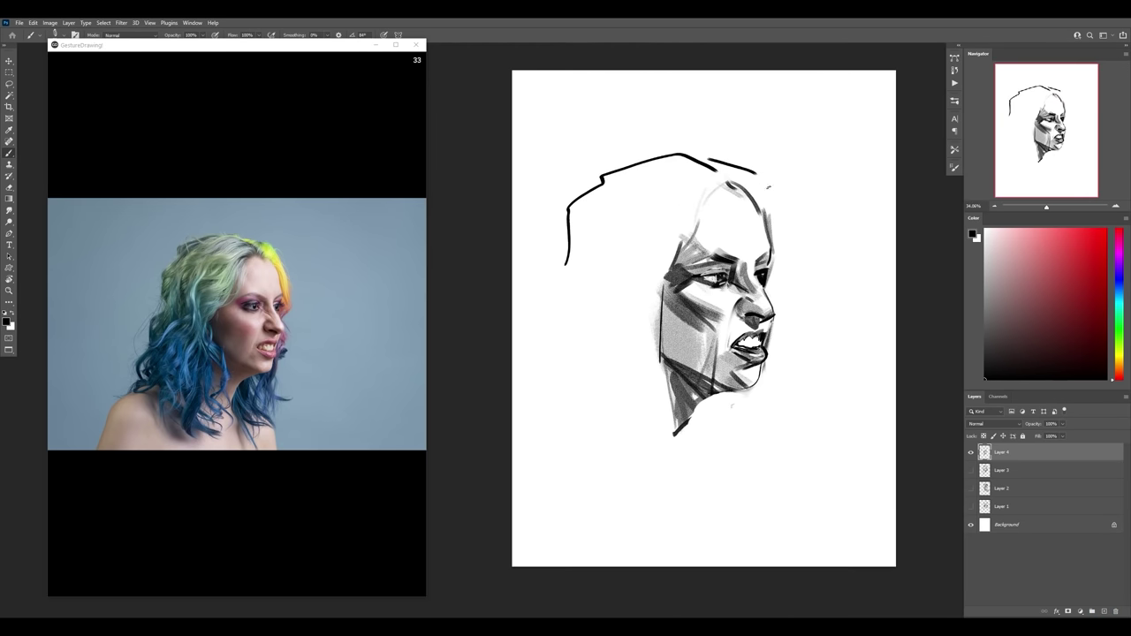
Step: Outline the hair mass around the head with loose strands and lighten the neck shading with the Eraser
{"action": "left_click_drag", "start_coordinate": [607, 309], "coordinate": [672, 203]}
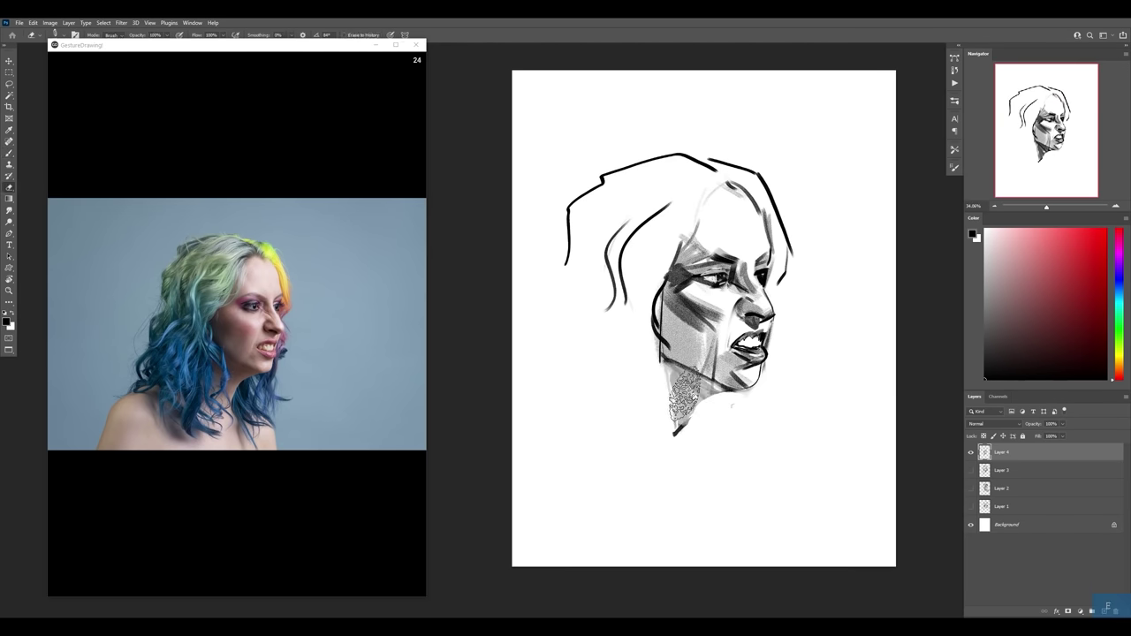
{"action": "left_click_drag", "start_coordinate": [680, 433], "coordinate": [725, 389]}
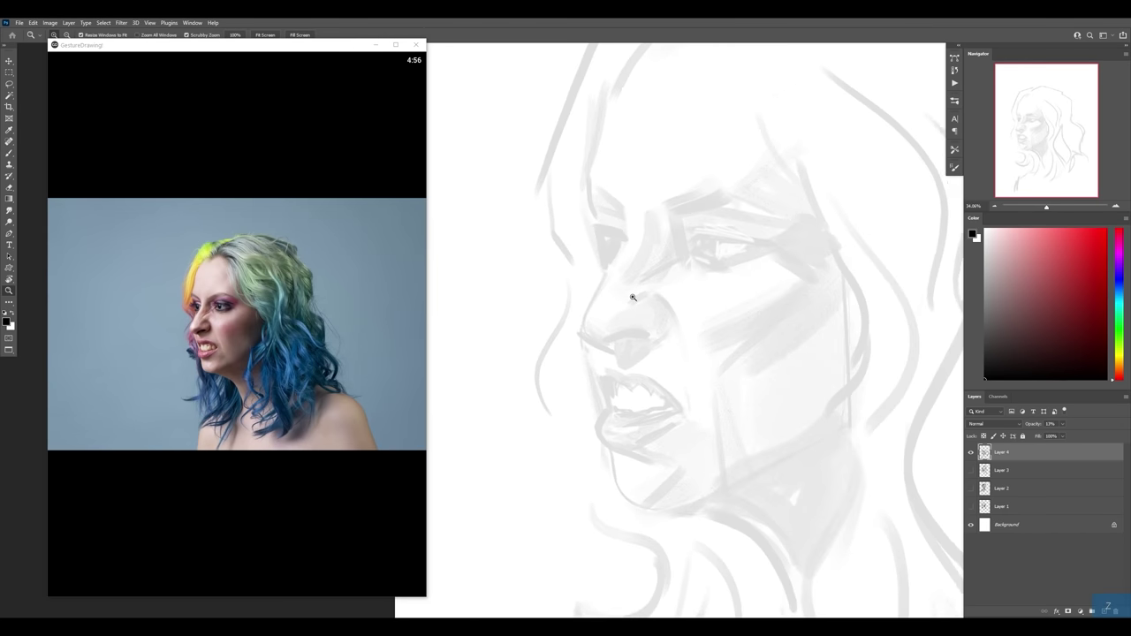
Step: Add a new layer above the faded, mirrored sketch and get the Brush ready for a refined drawing
{"action": "left_click_drag", "start_coordinate": [632, 297], "coordinate": [655, 290]}
{"action": "left_click", "coordinate": [853, 362]}
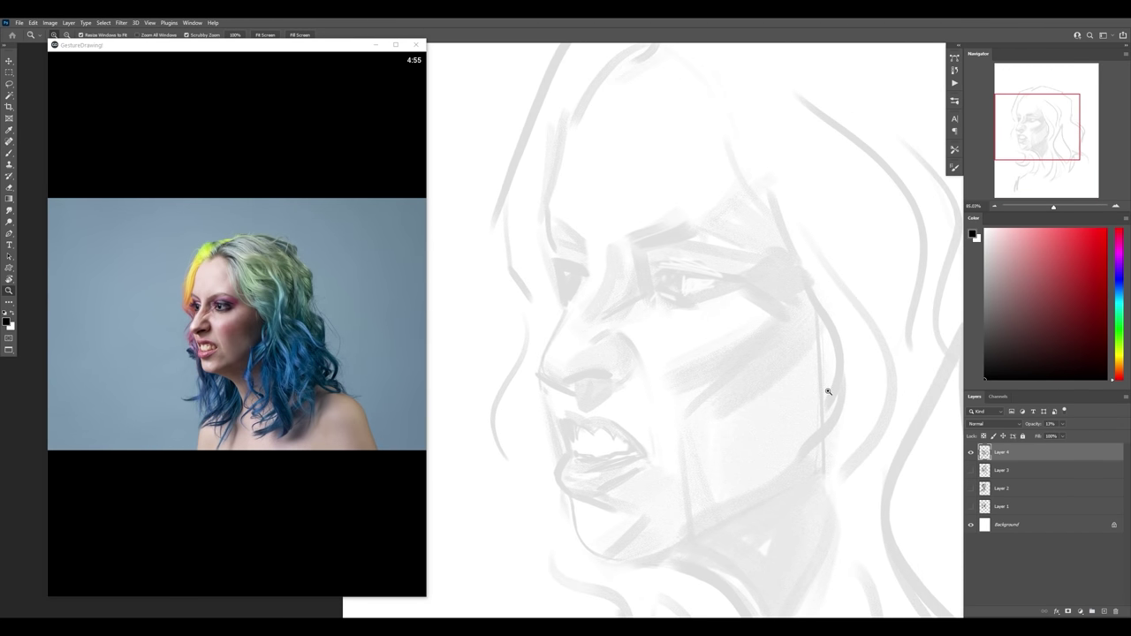
{"action": "key", "text": "ctrl+shift+alt+n"}
{"action": "left_click", "coordinate": [618, 293]}
{"action": "key", "text": "b"}
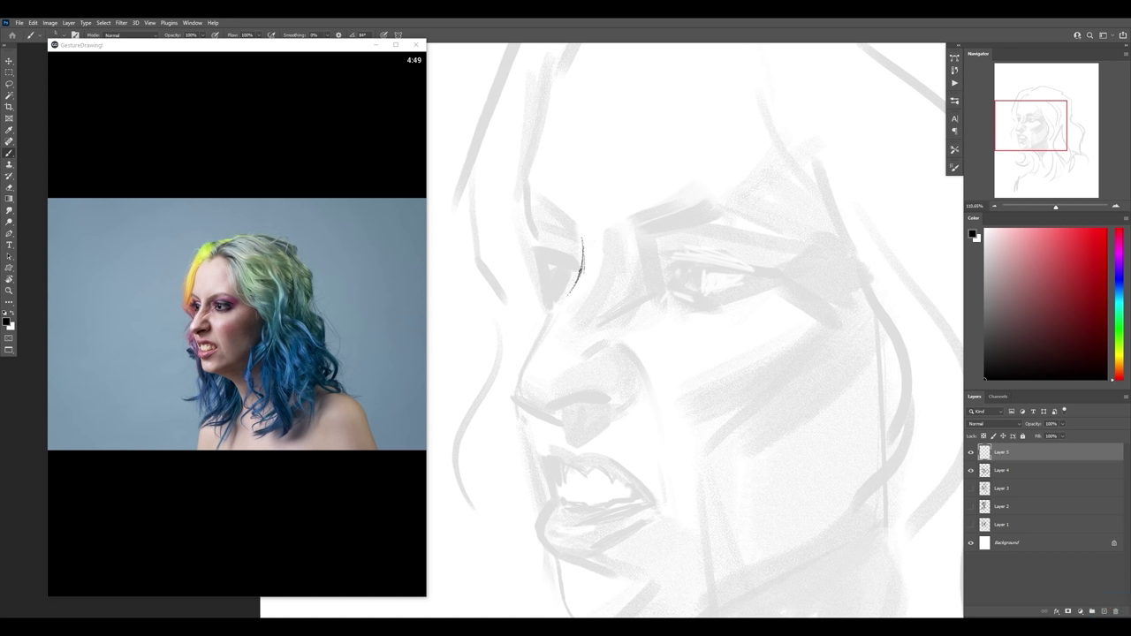
Step: Draw the nose profile, tip and nostril over the faded sketch and shade the underside of the nose
{"action": "left_click_drag", "start_coordinate": [560, 306], "coordinate": [519, 380]}
{"action": "mouse_move", "coordinate": [515, 397]}
{"action": "left_mouse_down"}
{"action": "mouse_move", "coordinate": [551, 419]}
{"action": "mouse_move", "coordinate": [608, 393]}
{"action": "left_mouse_up"}
{"action": "left_click_drag", "start_coordinate": [635, 392], "coordinate": [608, 410]}
{"action": "left_click_drag", "start_coordinate": [590, 352], "coordinate": [632, 392]}
{"action": "mouse_move", "coordinate": [535, 410]}
{"action": "left_mouse_down"}
{"action": "mouse_move", "coordinate": [596, 385]}
{"action": "mouse_move", "coordinate": [574, 444]}
{"action": "left_mouse_up"}
{"action": "left_click_drag", "start_coordinate": [576, 443], "coordinate": [621, 409]}
Step: Shade the side plane of the nose bridge and model the nose wing and tip
{"action": "left_click_drag", "start_coordinate": [585, 330], "coordinate": [638, 301]}
{"action": "left_click_drag", "start_coordinate": [637, 252], "coordinate": [645, 295]}
{"action": "mouse_move", "coordinate": [604, 244]}
{"action": "left_mouse_down"}
{"action": "mouse_move", "coordinate": [568, 329]}
{"action": "mouse_move", "coordinate": [629, 300]}
{"action": "left_mouse_up"}
{"action": "left_click_drag", "start_coordinate": [583, 344], "coordinate": [632, 335]}
{"action": "left_click_drag", "start_coordinate": [541, 395], "coordinate": [598, 375]}
Step: Draw the near eye's lids, lid crease and iris over the faded sketch
{"action": "mouse_move", "coordinate": [666, 260]}
{"action": "left_mouse_down"}
{"action": "mouse_move", "coordinate": [688, 253]}
{"action": "mouse_move", "coordinate": [695, 287]}
{"action": "mouse_move", "coordinate": [767, 283]}
{"action": "left_mouse_up"}
{"action": "mouse_move", "coordinate": [670, 253]}
{"action": "left_mouse_down"}
{"action": "mouse_move", "coordinate": [753, 276]}
{"action": "mouse_move", "coordinate": [767, 258]}
{"action": "left_mouse_up"}
{"action": "mouse_move", "coordinate": [670, 235]}
{"action": "left_mouse_down"}
{"action": "mouse_move", "coordinate": [650, 255]}
{"action": "mouse_move", "coordinate": [742, 249]}
{"action": "left_mouse_up"}
{"action": "scroll", "coordinate": [724, 296], "scroll_direction": "up", "scroll_amount": 1}
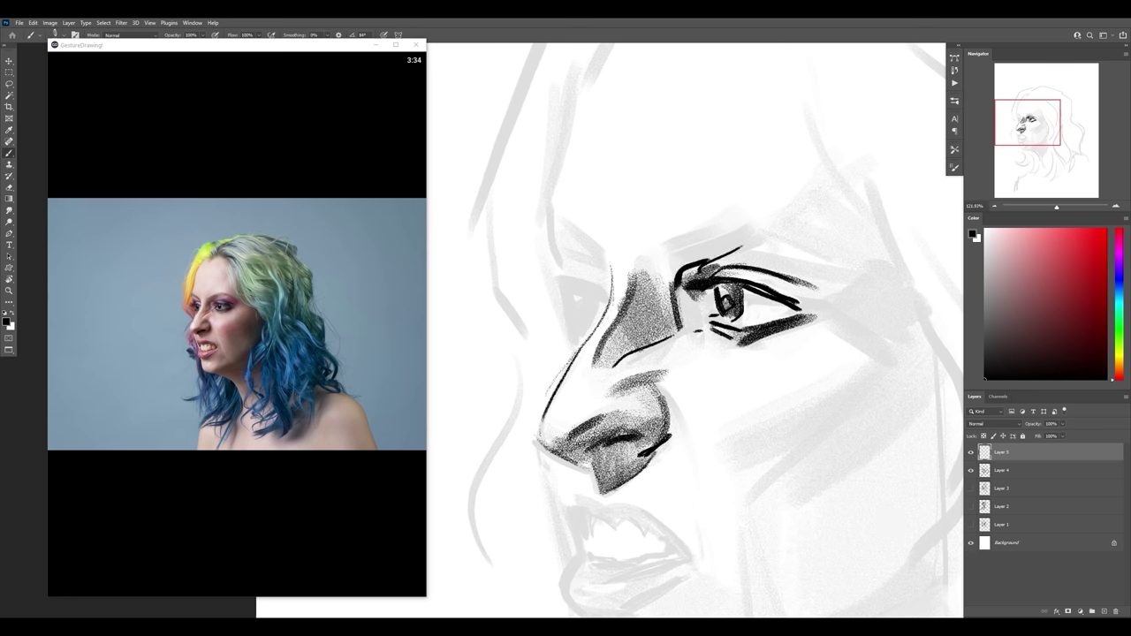
Step: Draw the lowered near eyebrow and shade the eye socket between the brow and the lids
{"action": "left_click_drag", "start_coordinate": [640, 259], "coordinate": [713, 231]}
{"action": "left_click_drag", "start_coordinate": [744, 223], "coordinate": [827, 247]}
{"action": "left_click_drag", "start_coordinate": [749, 253], "coordinate": [822, 284]}
{"action": "left_click_drag", "start_coordinate": [750, 295], "coordinate": [792, 313]}
{"action": "left_click_drag", "start_coordinate": [691, 294], "coordinate": [698, 324]}
Step: Draw the far eye with its lashes and brow, and trace the forehead and upper-lip profile
{"action": "mouse_move", "coordinate": [568, 279]}
{"action": "left_mouse_down"}
{"action": "mouse_move", "coordinate": [610, 288]}
{"action": "mouse_move", "coordinate": [594, 320]}
{"action": "left_mouse_up"}
{"action": "left_click_drag", "start_coordinate": [547, 291], "coordinate": [579, 288]}
{"action": "left_click_drag", "start_coordinate": [548, 238], "coordinate": [559, 281]}
{"action": "left_click_drag", "start_coordinate": [689, 265], "coordinate": [686, 351]}
{"action": "left_click_drag", "start_coordinate": [629, 97], "coordinate": [553, 302]}
{"action": "mouse_move", "coordinate": [555, 331]}
{"action": "left_mouse_down"}
{"action": "mouse_move", "coordinate": [609, 380]}
{"action": "mouse_move", "coordinate": [558, 396]}
{"action": "left_mouse_up"}
Step: Draw the snarling upper lip, the mouth opening and the bared upper teeth
{"action": "scroll", "coordinate": [619, 291], "scroll_direction": "down", "scroll_amount": 5}
{"action": "scroll", "coordinate": [574, 353], "scroll_direction": "up", "scroll_amount": 5}
{"action": "left_click_drag", "start_coordinate": [523, 341], "coordinate": [545, 383]}
{"action": "left_click_drag", "start_coordinate": [550, 363], "coordinate": [636, 384]}
{"action": "left_click_drag", "start_coordinate": [539, 343], "coordinate": [587, 338]}
{"action": "mouse_move", "coordinate": [547, 357]}
{"action": "left_mouse_down"}
{"action": "mouse_move", "coordinate": [624, 360]}
{"action": "mouse_move", "coordinate": [594, 375]}
{"action": "left_mouse_up"}
{"action": "mouse_move", "coordinate": [591, 364]}
{"action": "left_mouse_down"}
{"action": "mouse_move", "coordinate": [613, 378]}
{"action": "mouse_move", "coordinate": [587, 399]}
{"action": "left_mouse_up"}
{"action": "left_click_drag", "start_coordinate": [562, 400], "coordinate": [606, 400]}
Step: Shape and shade the lower lip, clean its front edge, and shade the hollow beneath it
{"action": "left_click_drag", "start_coordinate": [541, 379], "coordinate": [517, 412]}
{"action": "left_click_drag", "start_coordinate": [638, 410], "coordinate": [560, 451]}
{"action": "left_click_drag", "start_coordinate": [534, 196], "coordinate": [565, 233]}
{"action": "mouse_move", "coordinate": [499, 288]}
{"action": "left_mouse_down"}
{"action": "mouse_move", "coordinate": [529, 382]}
{"action": "mouse_move", "coordinate": [611, 342]}
{"action": "left_mouse_up"}
{"action": "scroll", "coordinate": [551, 221], "scroll_direction": "down", "scroll_amount": 4}
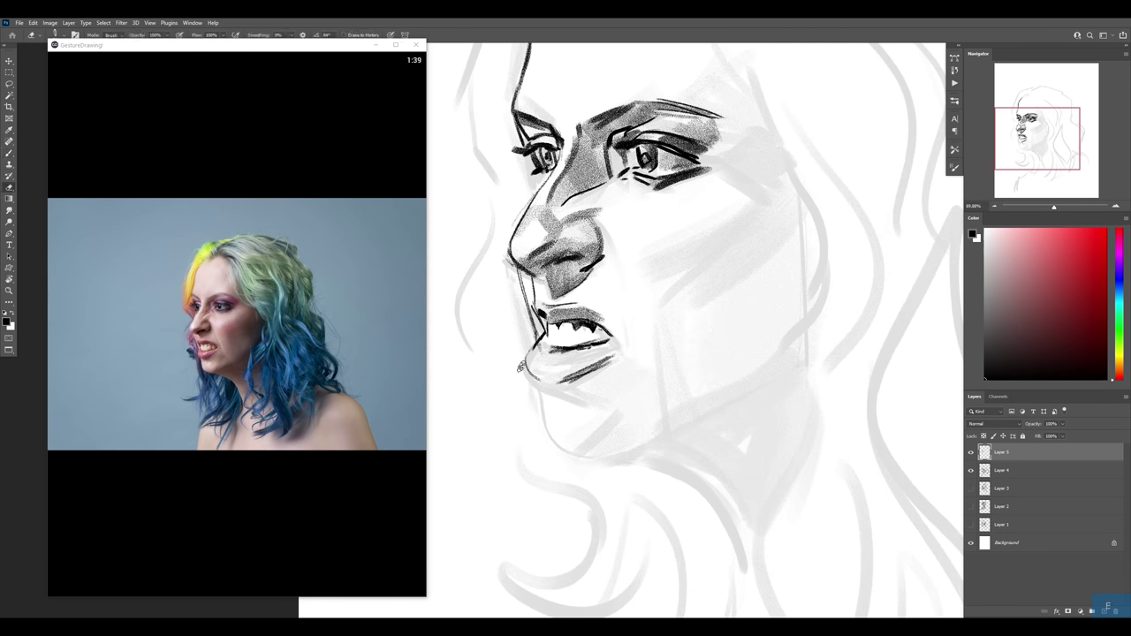
{"action": "left_click_drag", "start_coordinate": [534, 348], "coordinate": [581, 380]}
{"action": "left_click_drag", "start_coordinate": [610, 281], "coordinate": [622, 375]}
{"action": "left_click_drag", "start_coordinate": [557, 385], "coordinate": [619, 403]}
Step: Restart the timer for the same reference photo in GestureDrawing
{"action": "scroll", "coordinate": [654, 336], "scroll_direction": "down", "scroll_amount": 6}
{"action": "left_click", "coordinate": [261, 557]}
{"action": "left_click", "coordinate": [212, 556]}
Step: Draw the hairline around the forehead to the temple and block in the near cheek's shading
{"action": "scroll", "coordinate": [653, 282], "scroll_direction": "up", "scroll_amount": 2}
{"action": "left_click_drag", "start_coordinate": [610, 139], "coordinate": [697, 234]}
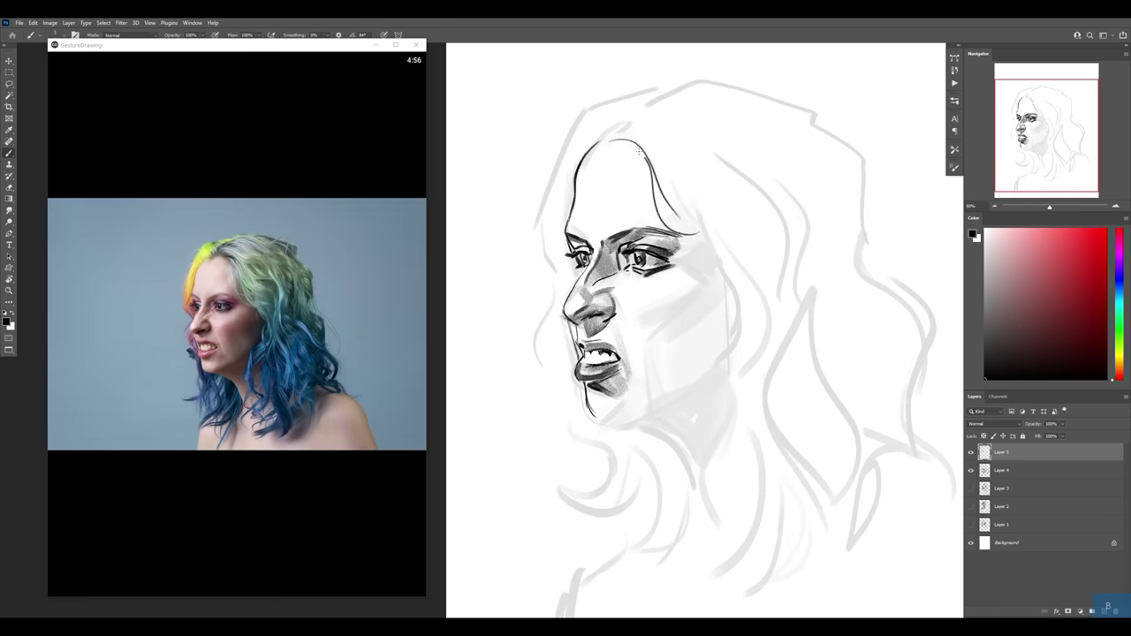
{"action": "mouse_move", "coordinate": [703, 285]}
{"action": "left_mouse_down"}
{"action": "mouse_move", "coordinate": [638, 315]}
{"action": "mouse_move", "coordinate": [583, 322]}
{"action": "left_mouse_up"}
{"action": "left_click_drag", "start_coordinate": [678, 258], "coordinate": [705, 281]}
{"action": "left_click_drag", "start_coordinate": [643, 320], "coordinate": [647, 390]}
Step: Draw the front and back contours of the neck and shade beneath the chin
{"action": "left_click_drag", "start_coordinate": [653, 419], "coordinate": [696, 497]}
{"action": "left_click_drag", "start_coordinate": [726, 357], "coordinate": [724, 468]}
{"action": "mouse_move", "coordinate": [745, 296]}
{"action": "left_mouse_down"}
{"action": "mouse_move", "coordinate": [736, 344]}
{"action": "mouse_move", "coordinate": [682, 455]}
{"action": "left_mouse_up"}
{"action": "left_click_drag", "start_coordinate": [628, 404], "coordinate": [610, 413]}
Step: Deepen the cheek and temple shading and draw the hair edge beside the near eye
{"action": "left_click_drag", "start_coordinate": [714, 282], "coordinate": [663, 397]}
{"action": "left_click_drag", "start_coordinate": [679, 212], "coordinate": [686, 226]}
{"action": "left_click_drag", "start_coordinate": [671, 266], "coordinate": [691, 308]}
{"action": "mouse_move", "coordinate": [723, 288]}
{"action": "left_mouse_down"}
{"action": "mouse_move", "coordinate": [765, 336]}
{"action": "mouse_move", "coordinate": [679, 360]}
{"action": "left_mouse_up"}
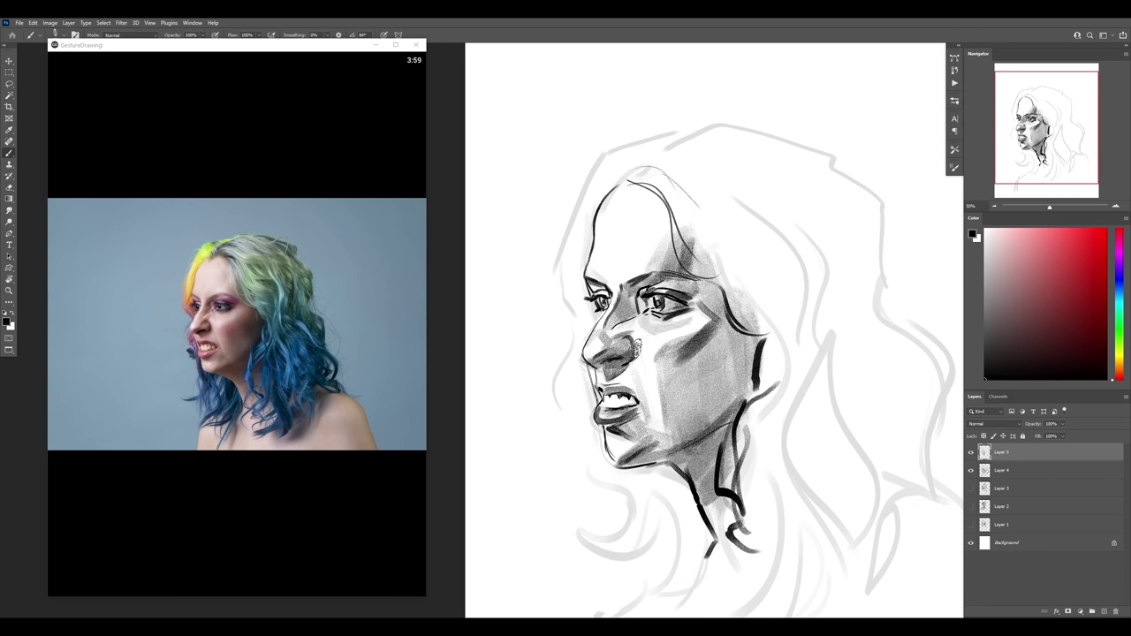
Step: Refine the forehead hairline and darken the hair edge beside the near jaw
{"action": "key", "text": "e"}
{"action": "key", "text": "b"}
{"action": "left_click_drag", "start_coordinate": [644, 183], "coordinate": [682, 248]}
{"action": "left_click_drag", "start_coordinate": [751, 322], "coordinate": [720, 407]}
Step: Restore the underlying sketch on Layer 4 to 100% opacity and merge it with the refined drawing
{"action": "key", "text": "ctrl+0"}
{"action": "left_click", "coordinate": [970, 470]}
{"action": "left_click", "coordinate": [1002, 470]}
{"action": "left_click_drag", "start_coordinate": [1032, 425], "coordinate": [1087, 424]}
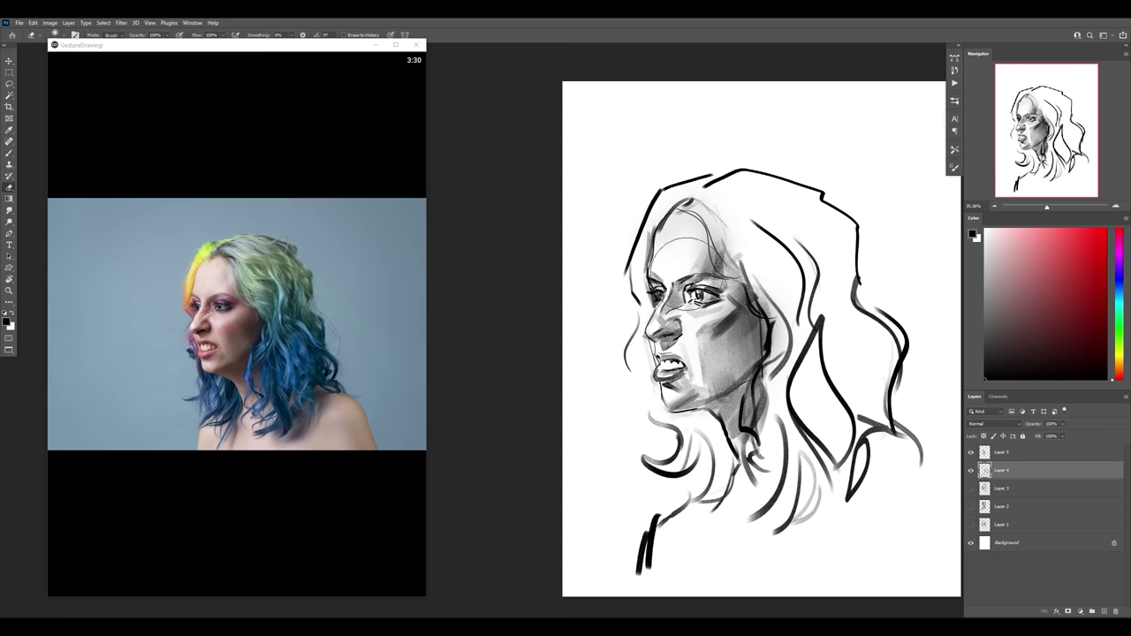
{"action": "key", "text": "ctrl+e"}
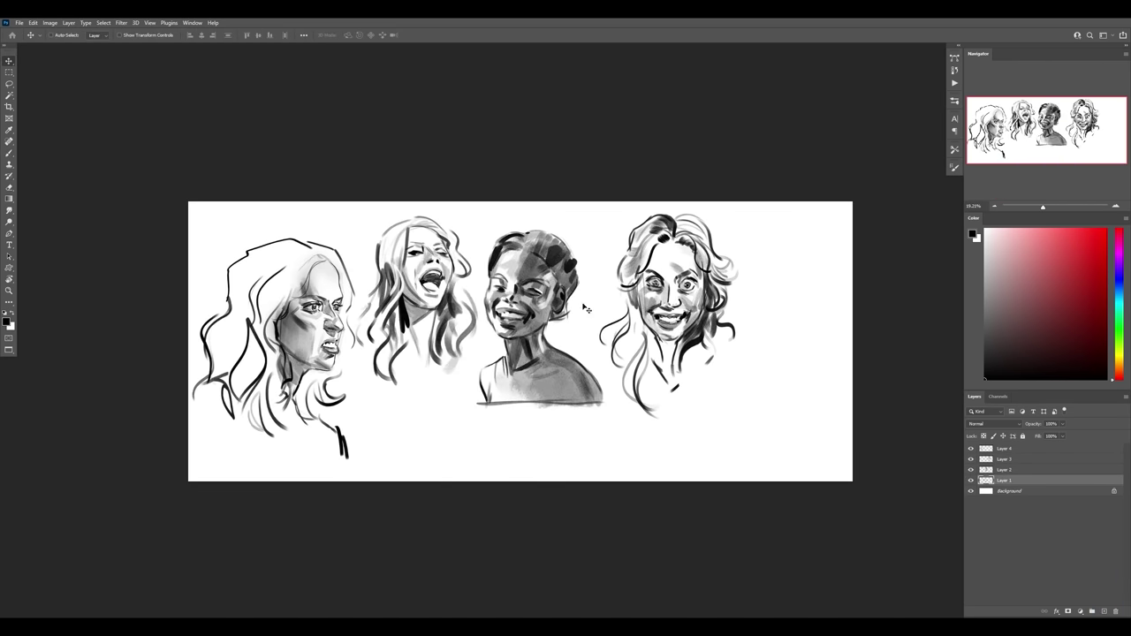
Step: Rearrange the expression portraits side by side on the wide sheet
{"action": "left_click_drag", "start_coordinate": [400, 296], "coordinate": [433, 296]}
{"action": "left_click_drag", "start_coordinate": [303, 317], "coordinate": [272, 321]}
{"action": "left_click_drag", "start_coordinate": [415, 274], "coordinate": [402, 261]}
Step: Enlarge the wide-eyed grinning woman's portrait with Free Transform and adjust its placement on the sheet
{"action": "key", "text": "ctrl+t"}
{"action": "left_click_drag", "start_coordinate": [652, 432], "coordinate": [677, 462]}
{"action": "key", "text": "Return"}
{"action": "left_click_drag", "start_coordinate": [834, 353], "coordinate": [821, 350]}
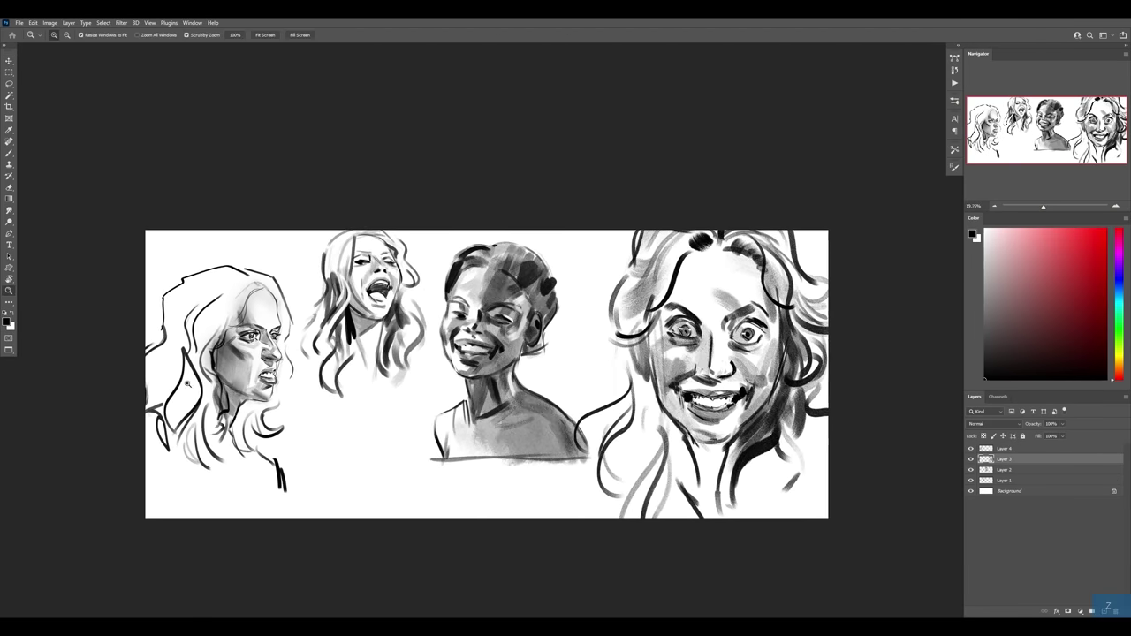
Step: Select the snarling woman's portrait layer and touch up her lower face and neck with the Eraser and Brush
{"action": "left_click_drag", "start_coordinate": [363, 391], "coordinate": [415, 391]}
{"action": "left_click_drag", "start_coordinate": [838, 414], "coordinate": [979, 396]}
{"action": "left_click_drag", "start_coordinate": [679, 340], "coordinate": [683, 358]}
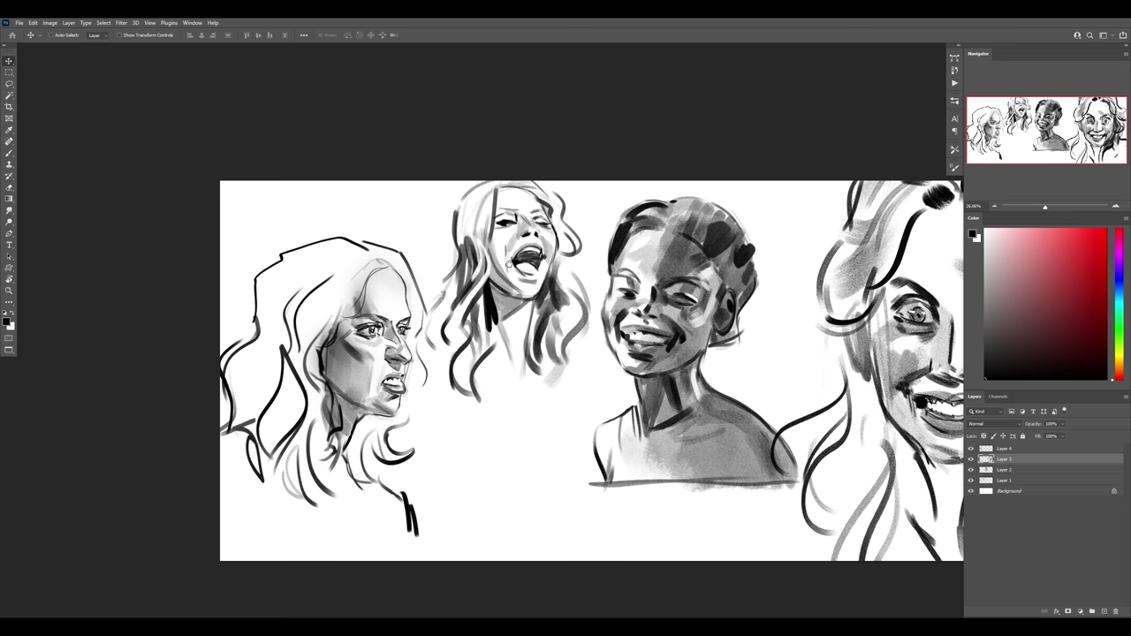
{"action": "left_click_drag", "start_coordinate": [509, 264], "coordinate": [531, 278]}
{"action": "left_click", "coordinate": [381, 395], "text": "ctrl"}
{"action": "key", "text": "e"}
{"action": "mouse_move", "coordinate": [381, 355]}
{"action": "left_mouse_down"}
{"action": "mouse_move", "coordinate": [422, 415]}
{"action": "mouse_move", "coordinate": [412, 497]}
{"action": "mouse_move", "coordinate": [414, 481]}
{"action": "left_mouse_up"}
{"action": "key", "text": "b"}
{"action": "left_click_drag", "start_coordinate": [429, 435], "coordinate": [426, 438]}
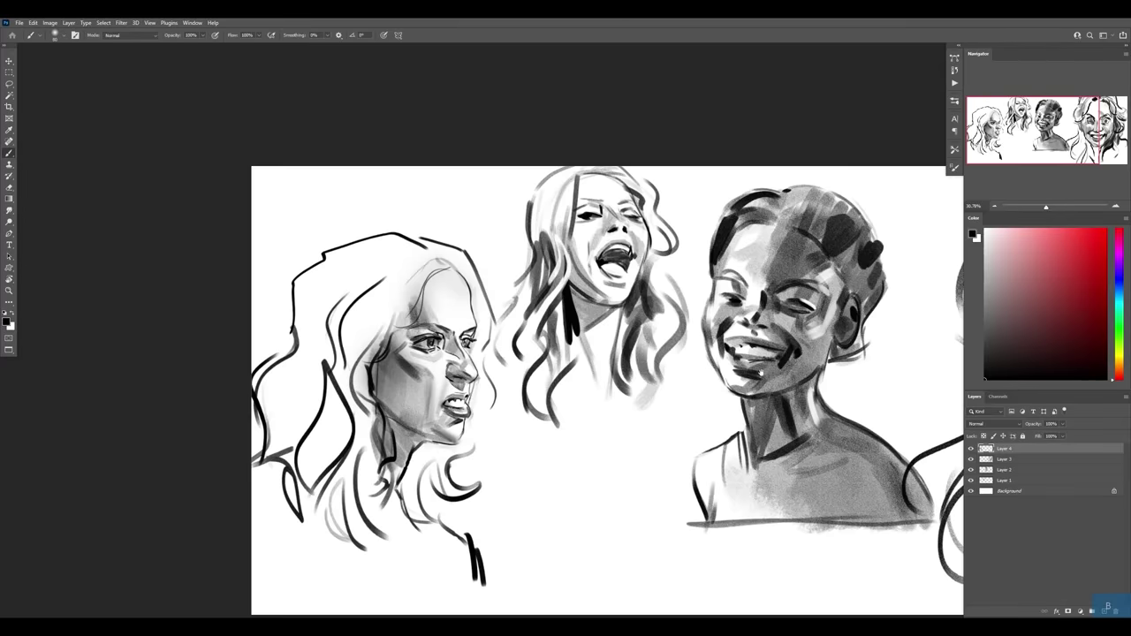
Step: Examine the four finished expression portraits across the sheet, including the snarling face up close
{"action": "left_click_drag", "start_coordinate": [761, 373], "coordinate": [594, 342]}
{"action": "key", "text": "v"}
{"action": "key", "text": "z"}
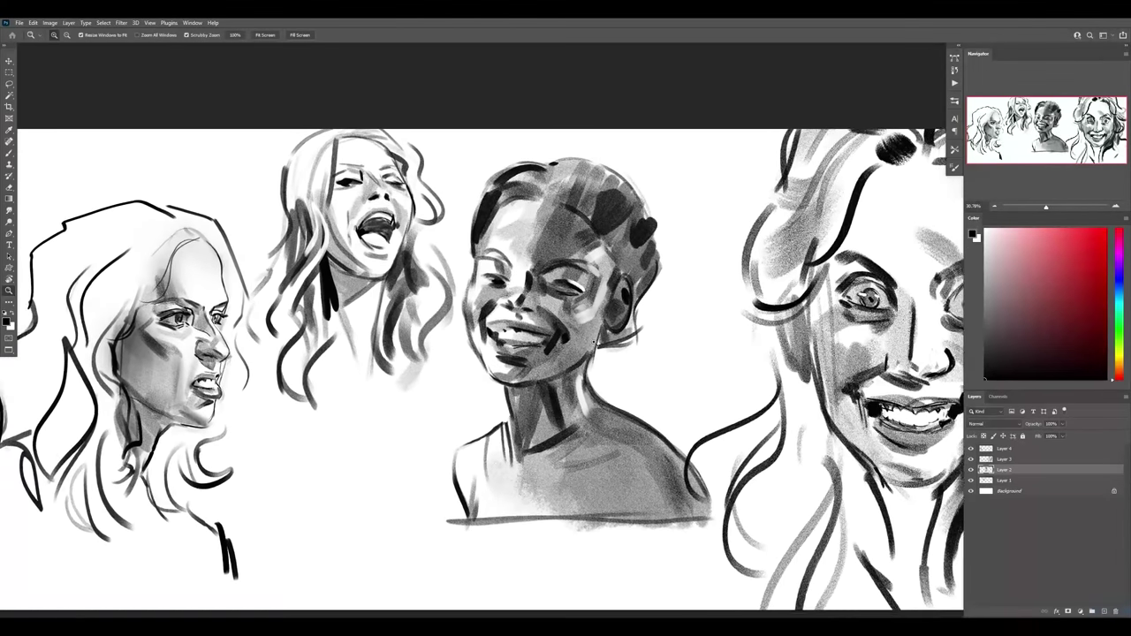
{"action": "scroll", "coordinate": [595, 345], "scroll_direction": "down", "scroll_amount": 1}
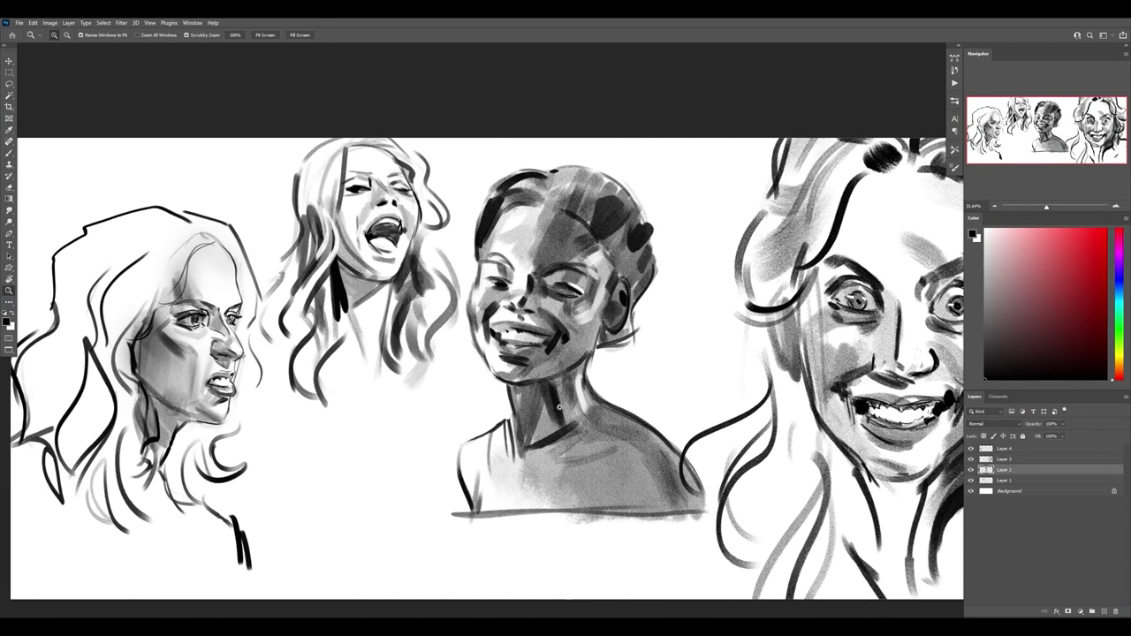
{"action": "left_click_drag", "start_coordinate": [806, 424], "coordinate": [894, 427]}
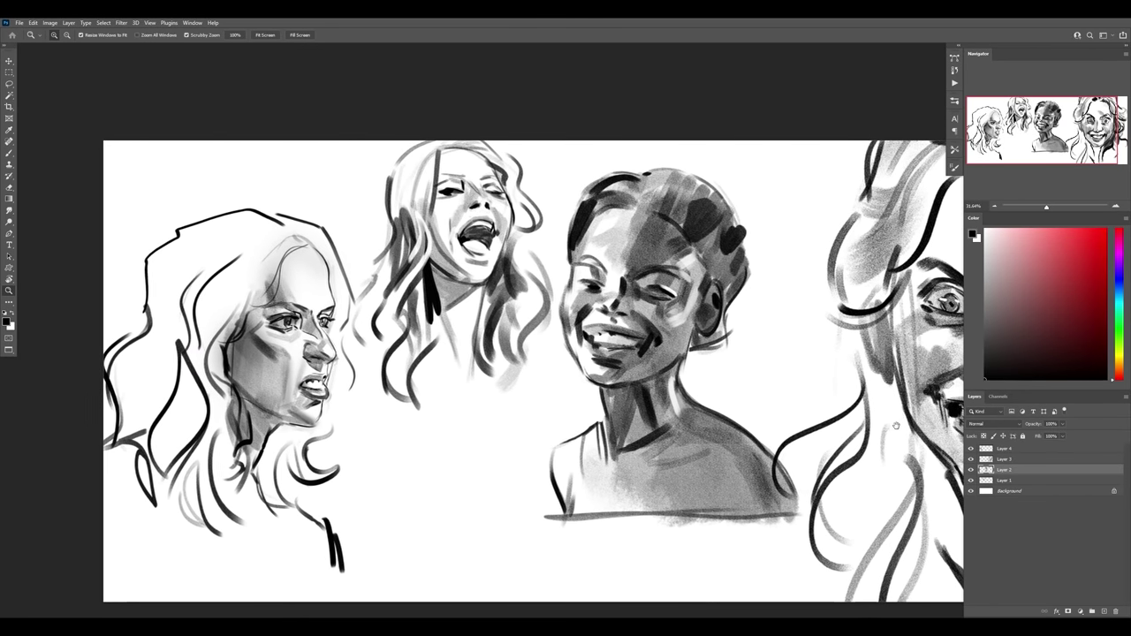
{"action": "key", "text": "v"}
{"action": "key", "text": "z"}
{"action": "left_click_drag", "start_coordinate": [297, 325], "coordinate": [376, 324]}
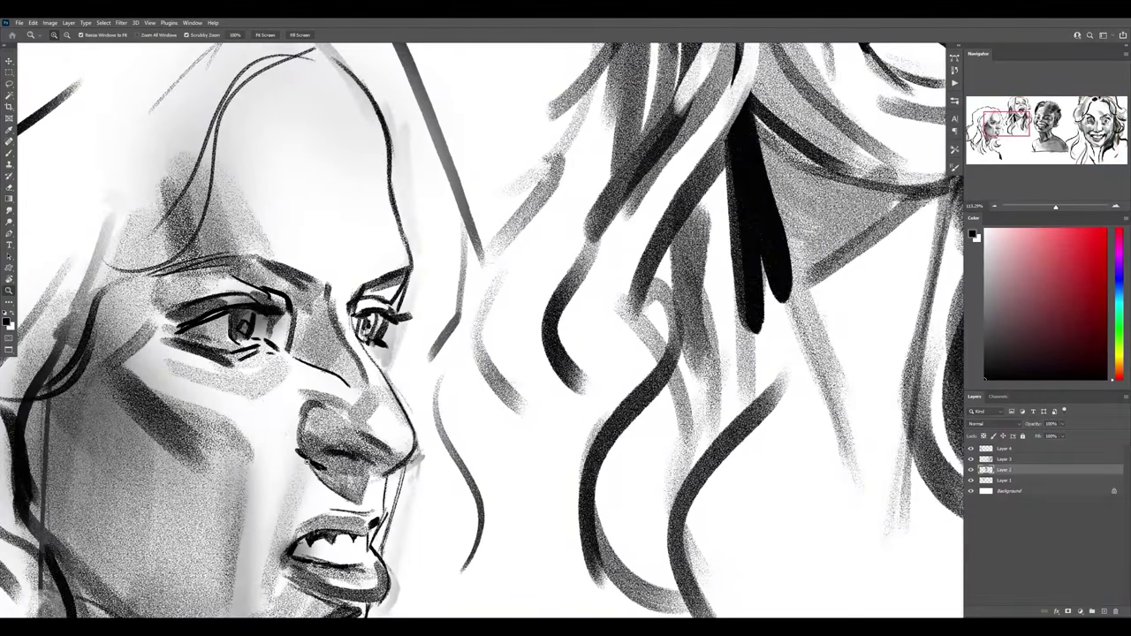
{"action": "left_click_drag", "start_coordinate": [380, 457], "coordinate": [299, 454]}
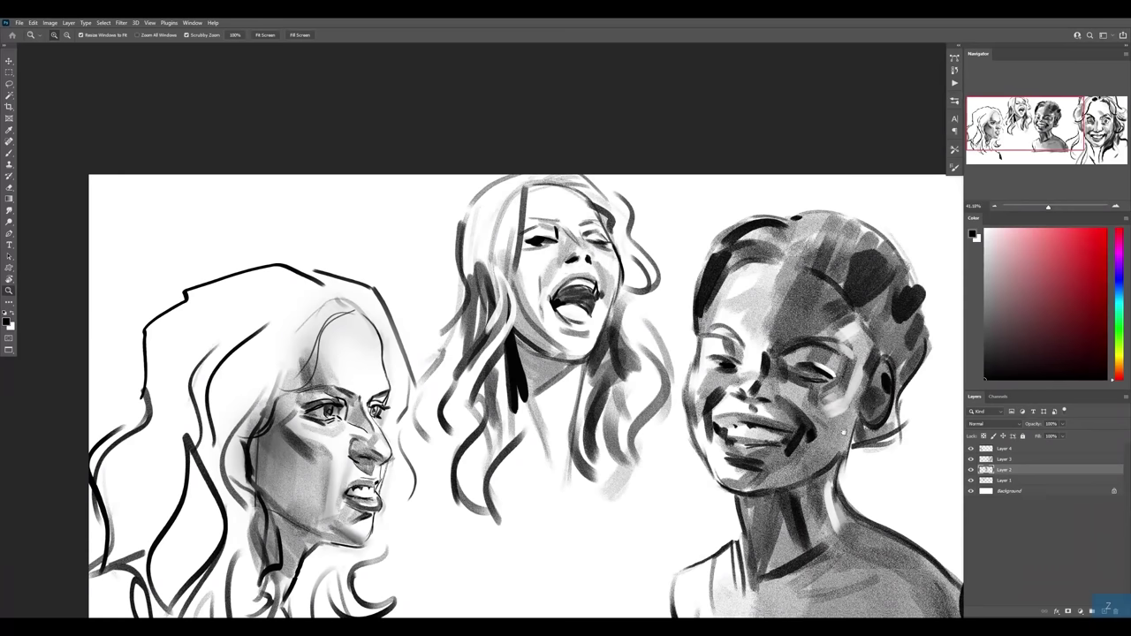
{"action": "left_click_drag", "start_coordinate": [844, 432], "coordinate": [592, 379]}
{"action": "key", "text": "z"}
{"action": "left_click_drag", "start_coordinate": [661, 353], "coordinate": [629, 353]}
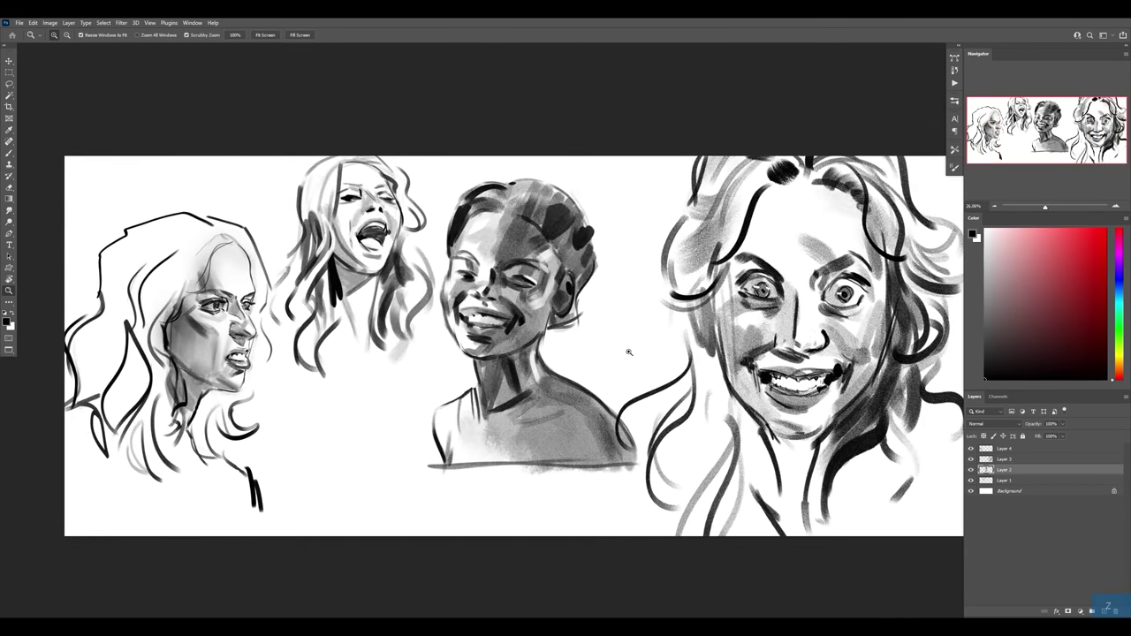